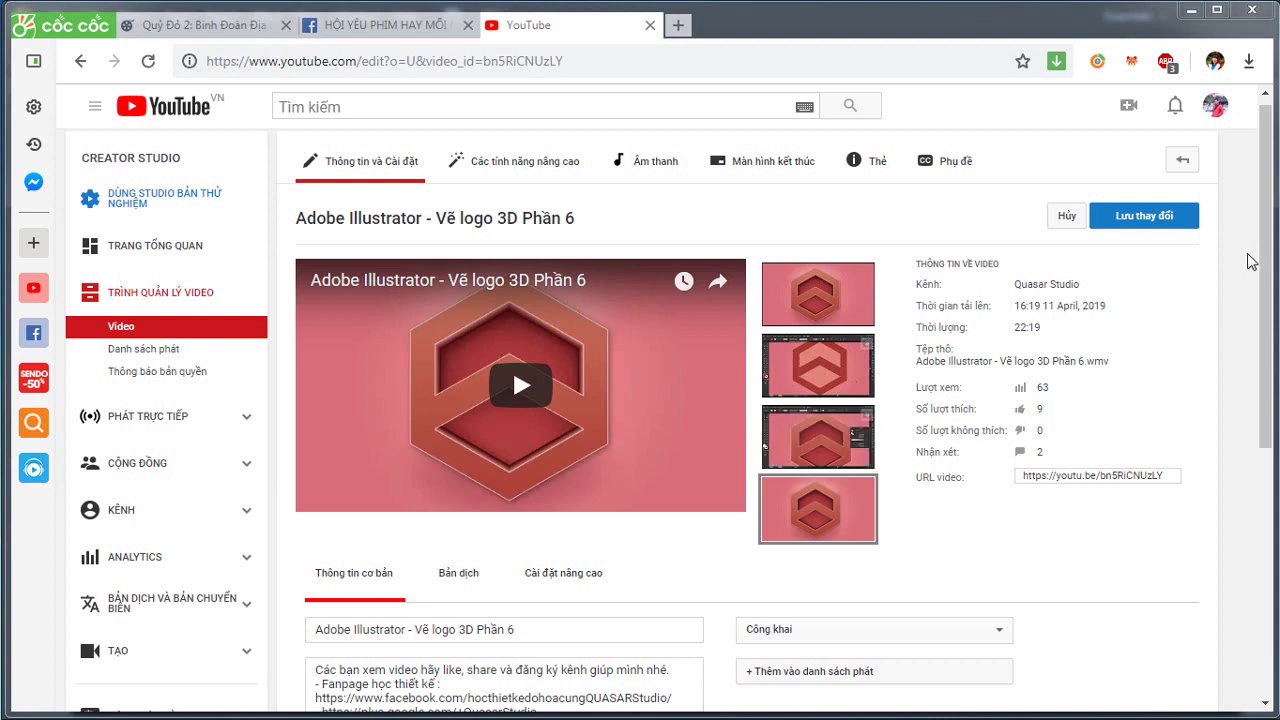
Minimize the YouTube Studio browser window to reveal the empty Illustrator workspace
mouse_move(1268, 216)
mouse_down()
mouse_move(1264, 300)
mouse_move(1268, 215)
mouse_up()
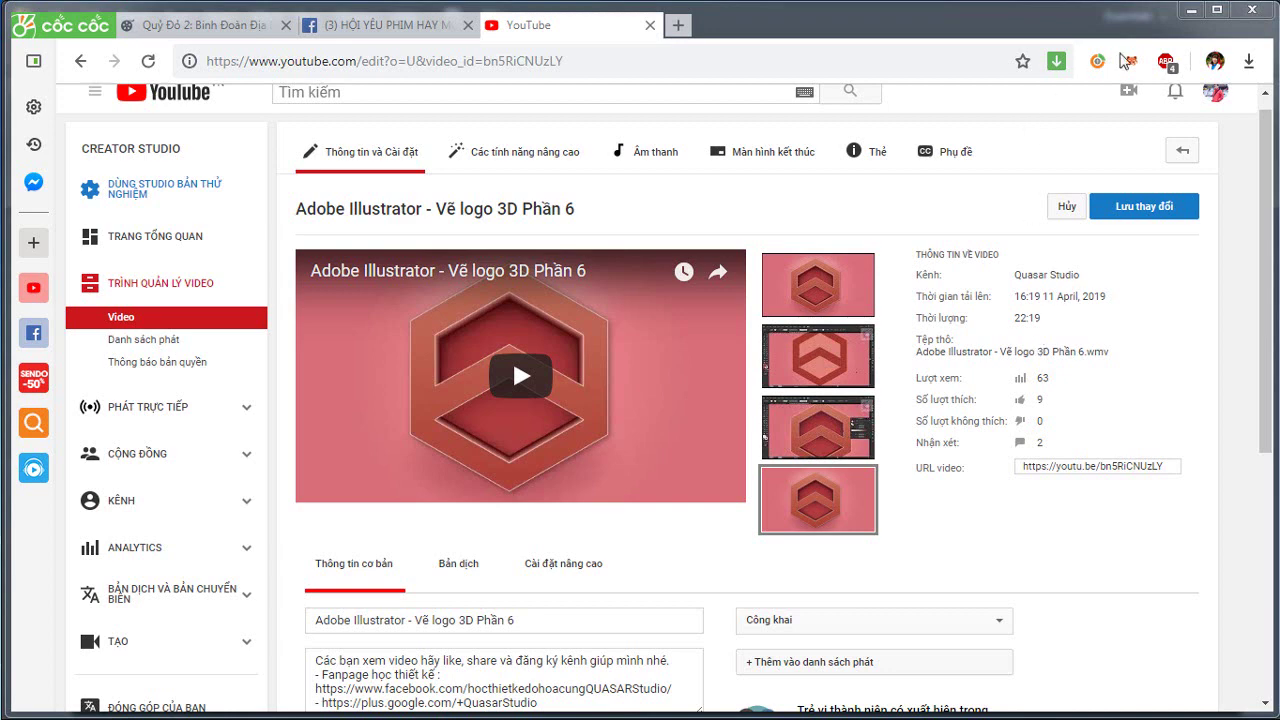
click(1190, 10)
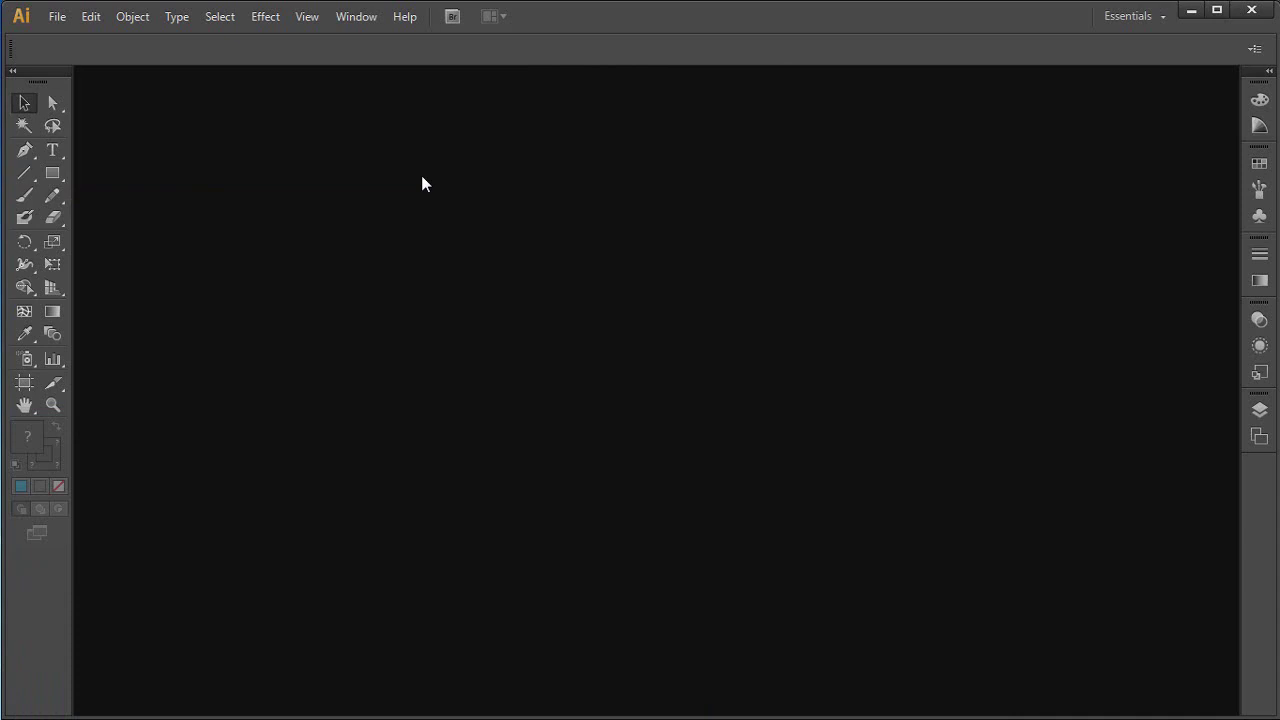
Create a new landscape A4 (29.7 × 21 cm) document named Hinh_phuc_hop
click(59, 25)
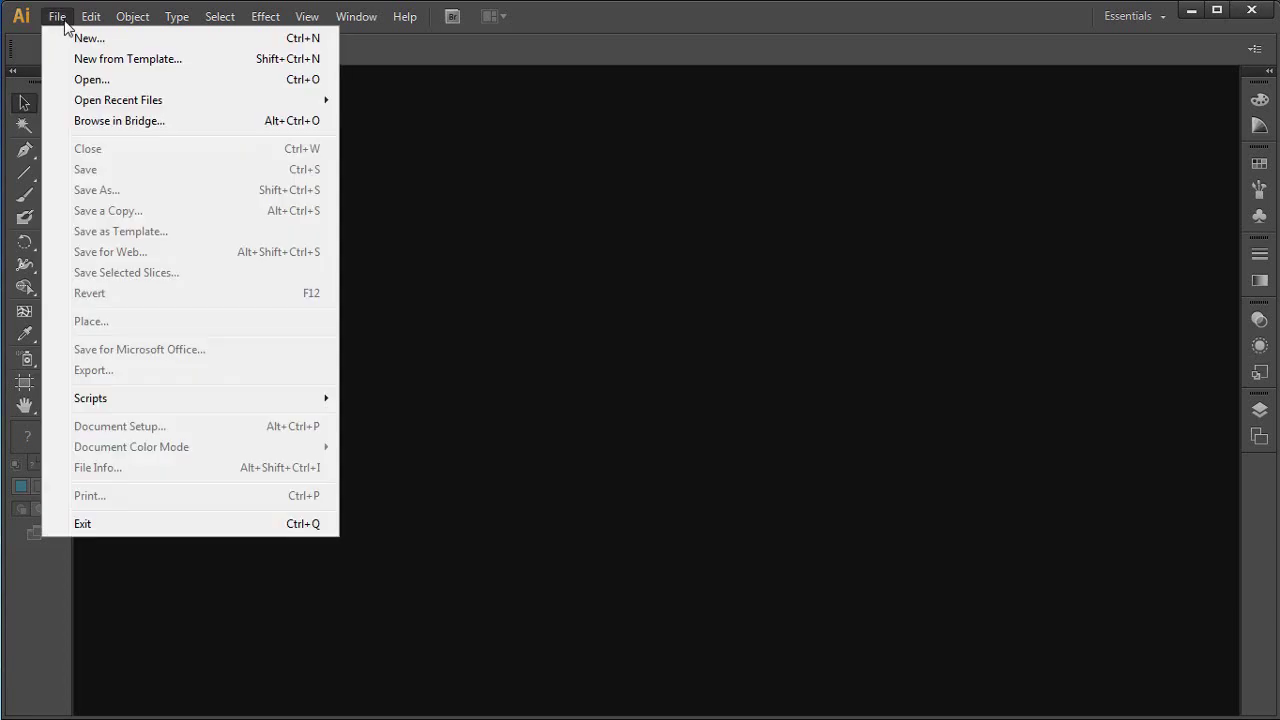
click(77, 37)
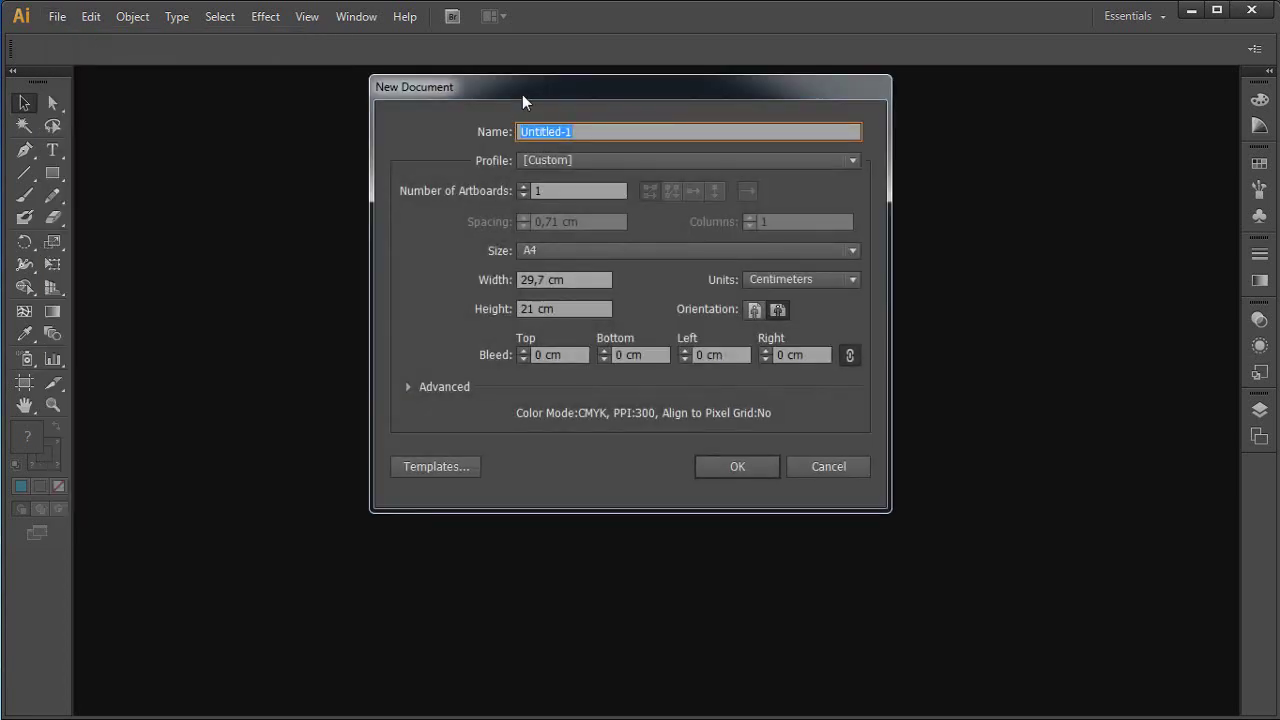
drag(522, 95, 491, 118)
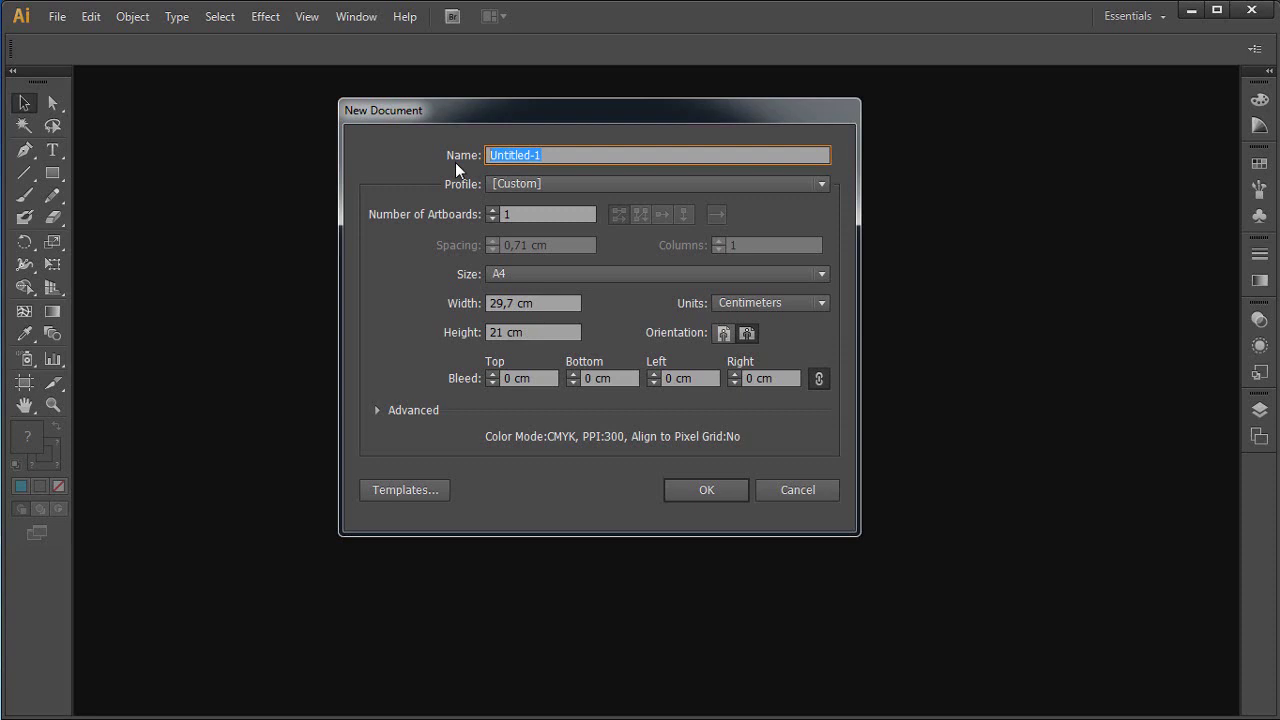
text(Hinh)
text(_phuc)
text(_hop)
mouse_move(475, 115)
mouse_down()
mouse_move(559, 110)
mouse_move(495, 124)
mouse_up()
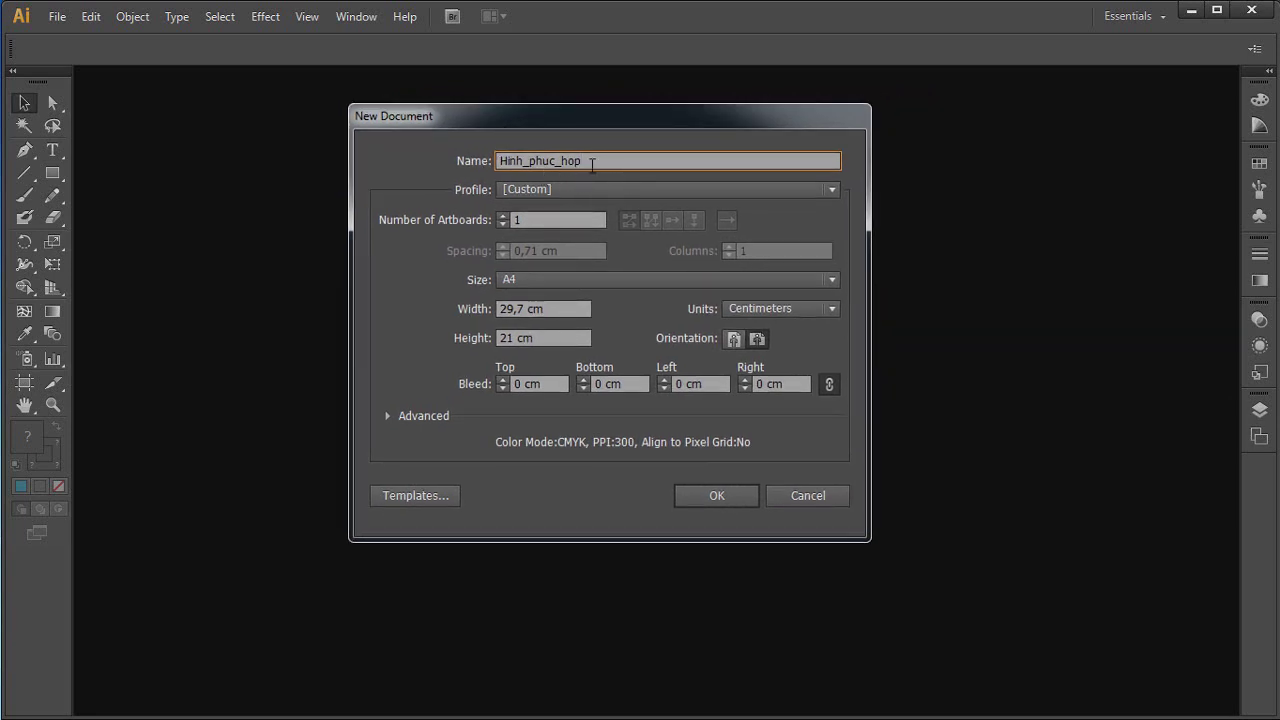
drag(592, 165, 463, 161)
drag(603, 130, 615, 117)
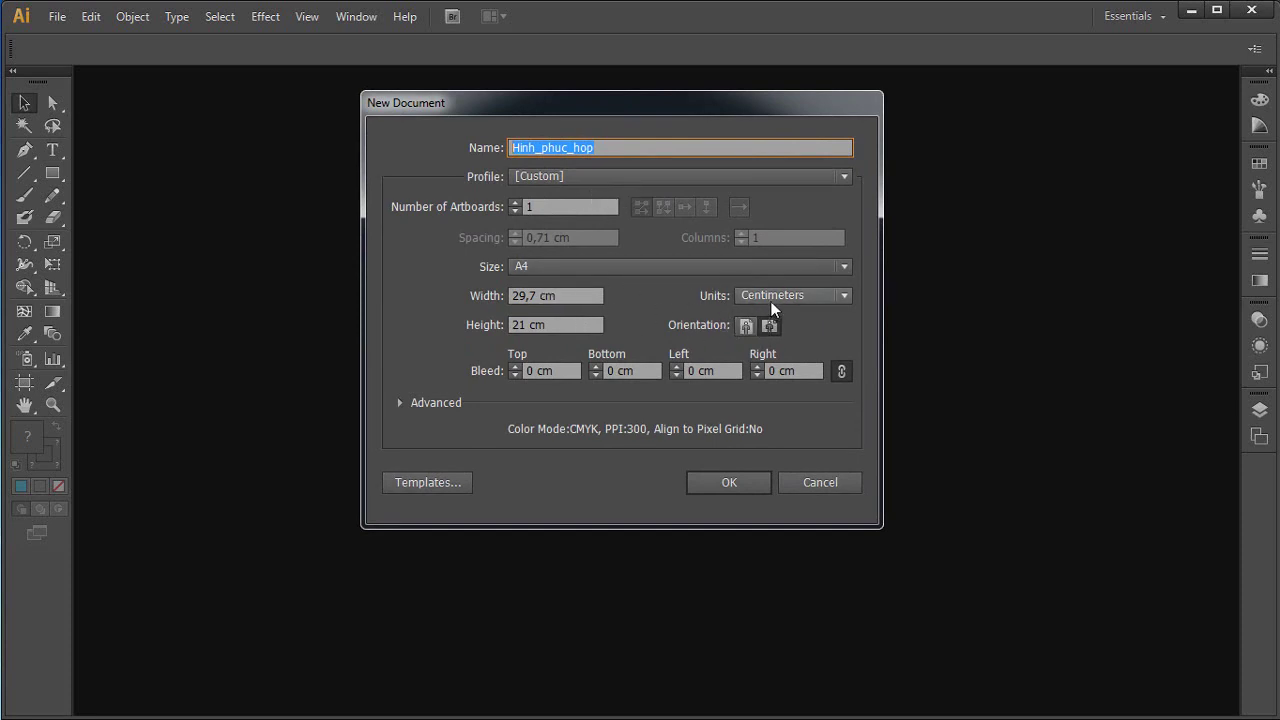
click(767, 327)
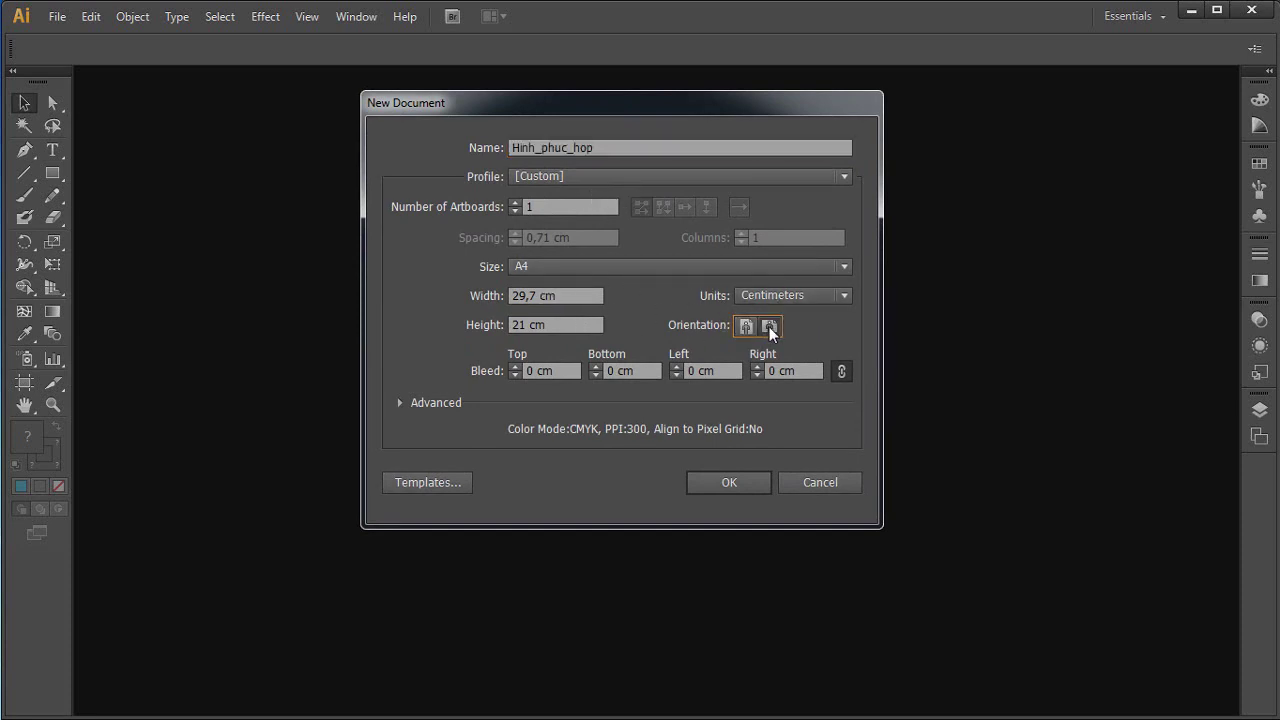
click(732, 481)
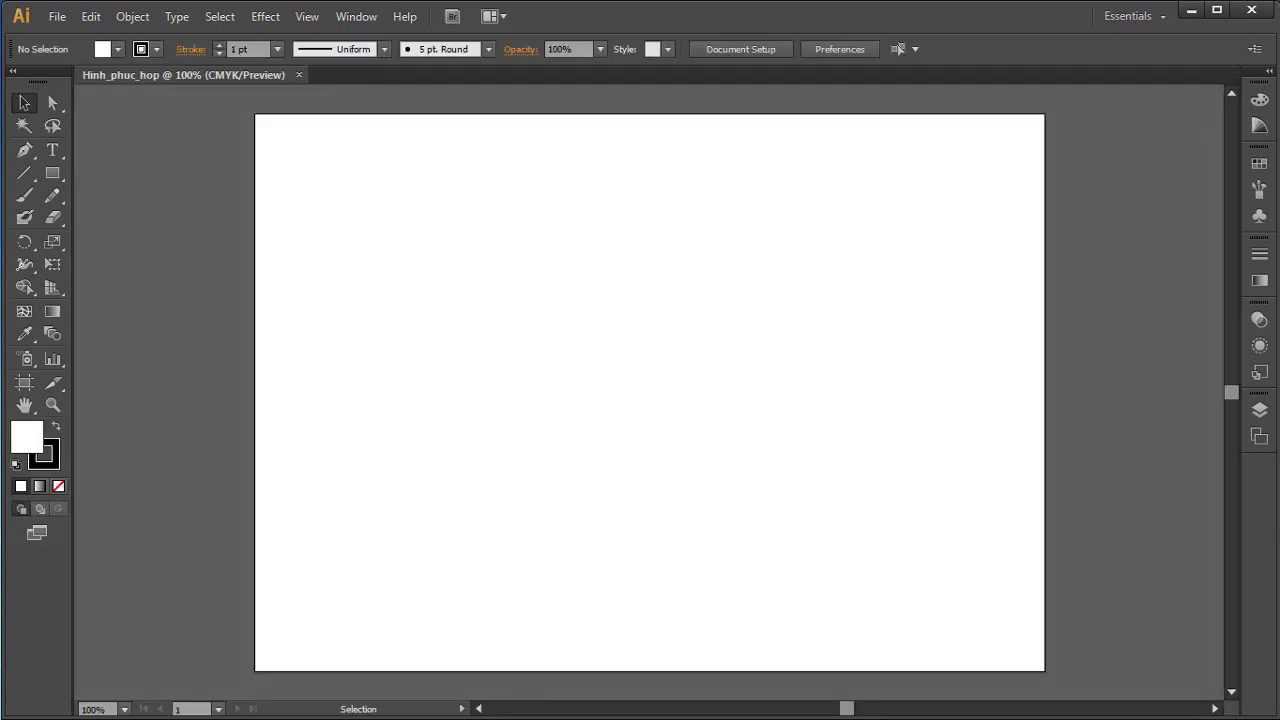
Zoom into the artboard and tear off the shape tools as a floating panel
key(ctrl+space)
drag(279, 144, 944, 577)
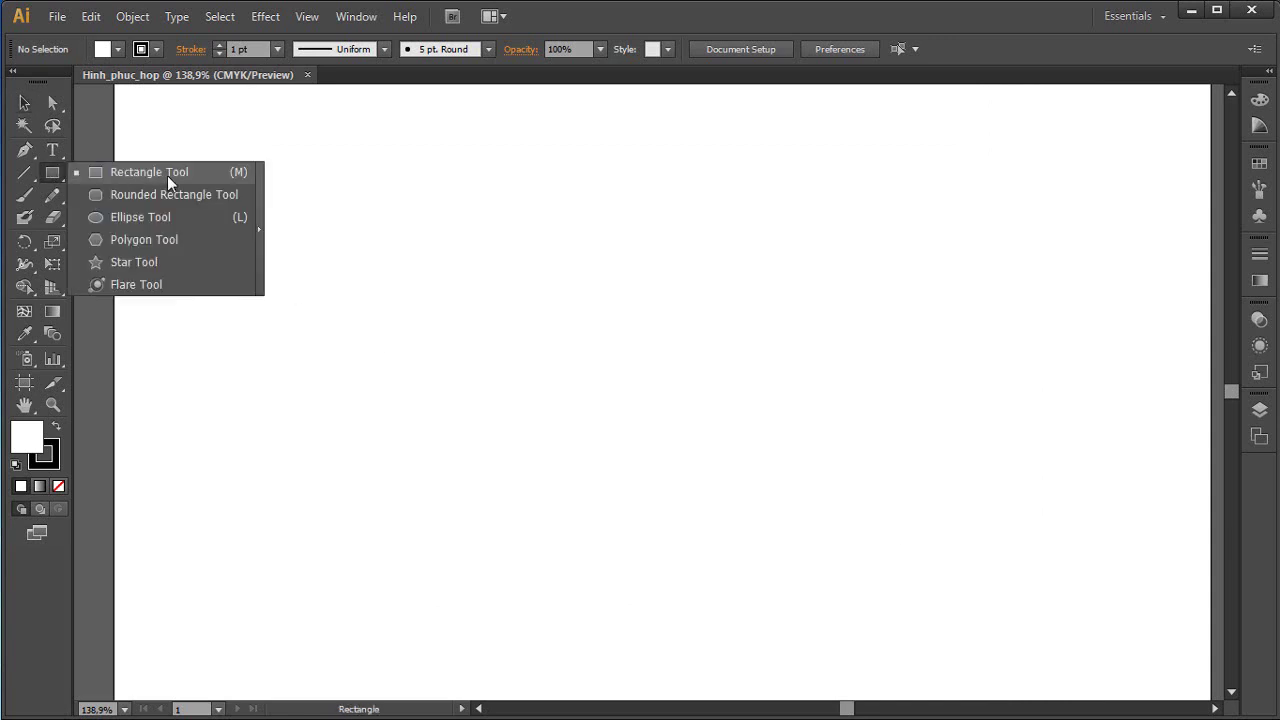
drag(52, 173, 248, 218)
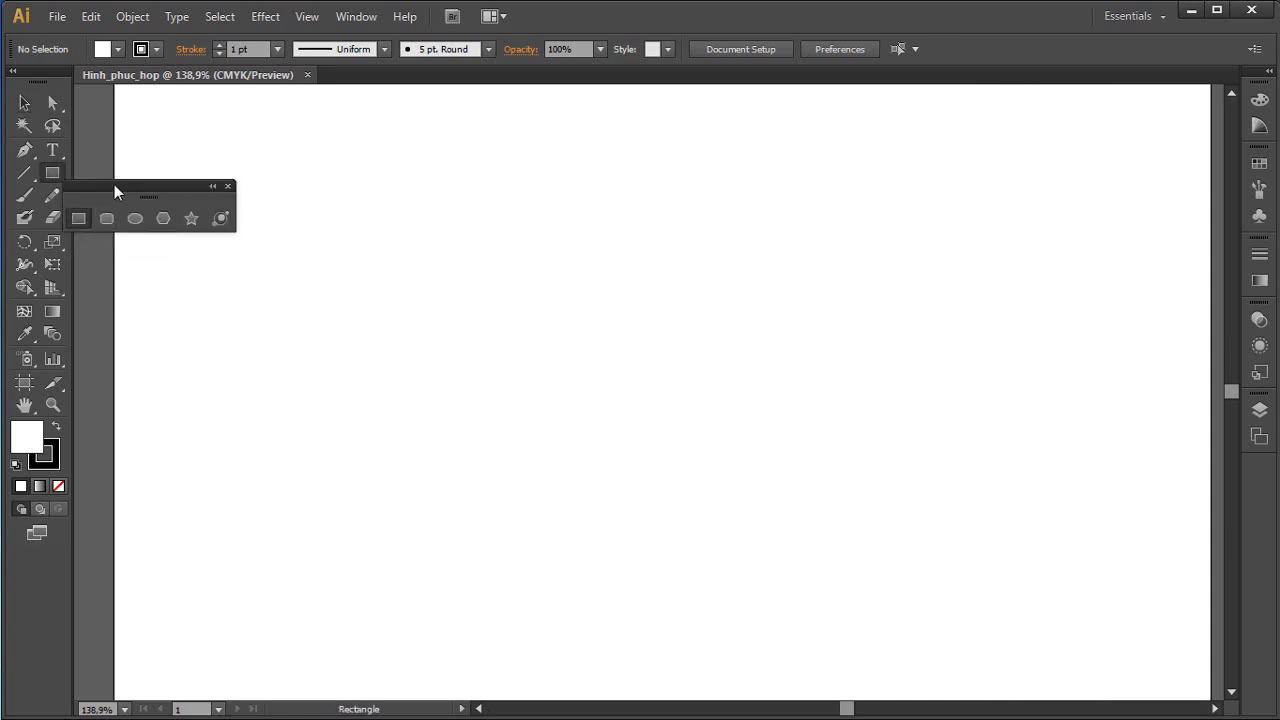
drag(114, 185, 167, 109)
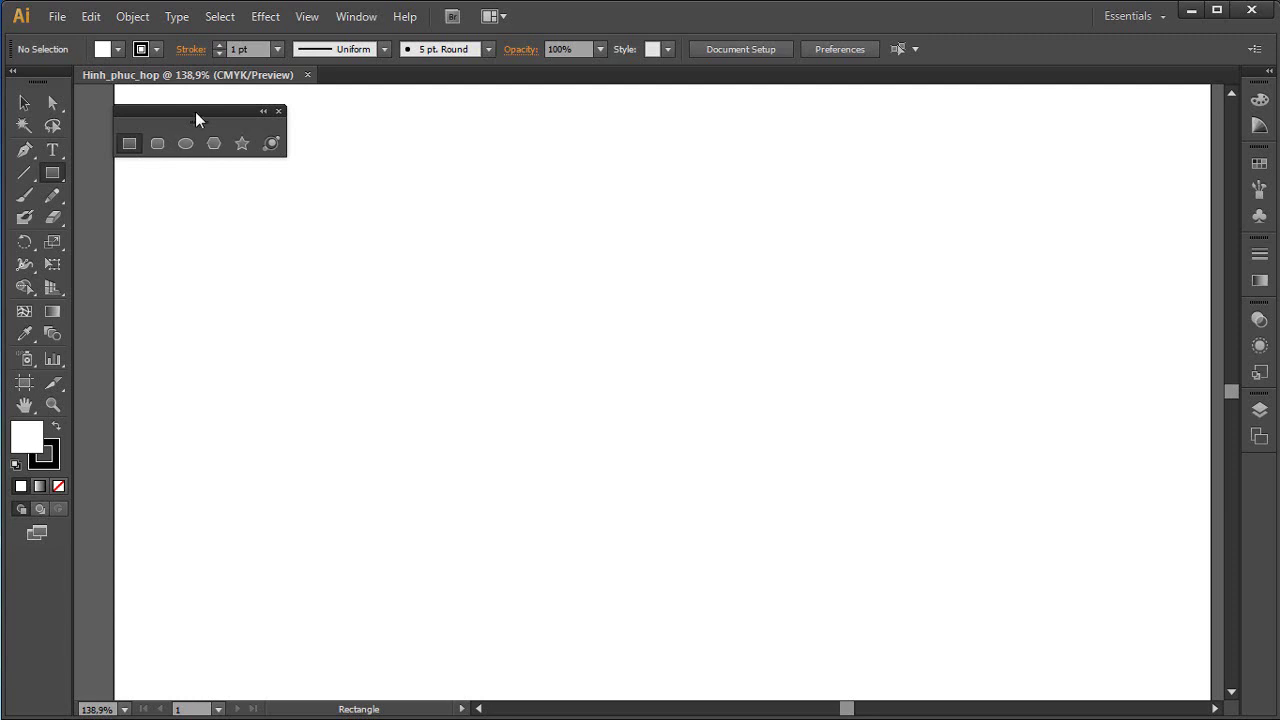
drag(195, 111, 217, 109)
Float the Pathfinder panel on its own and close the Transform and Align panels
click(143, 20)
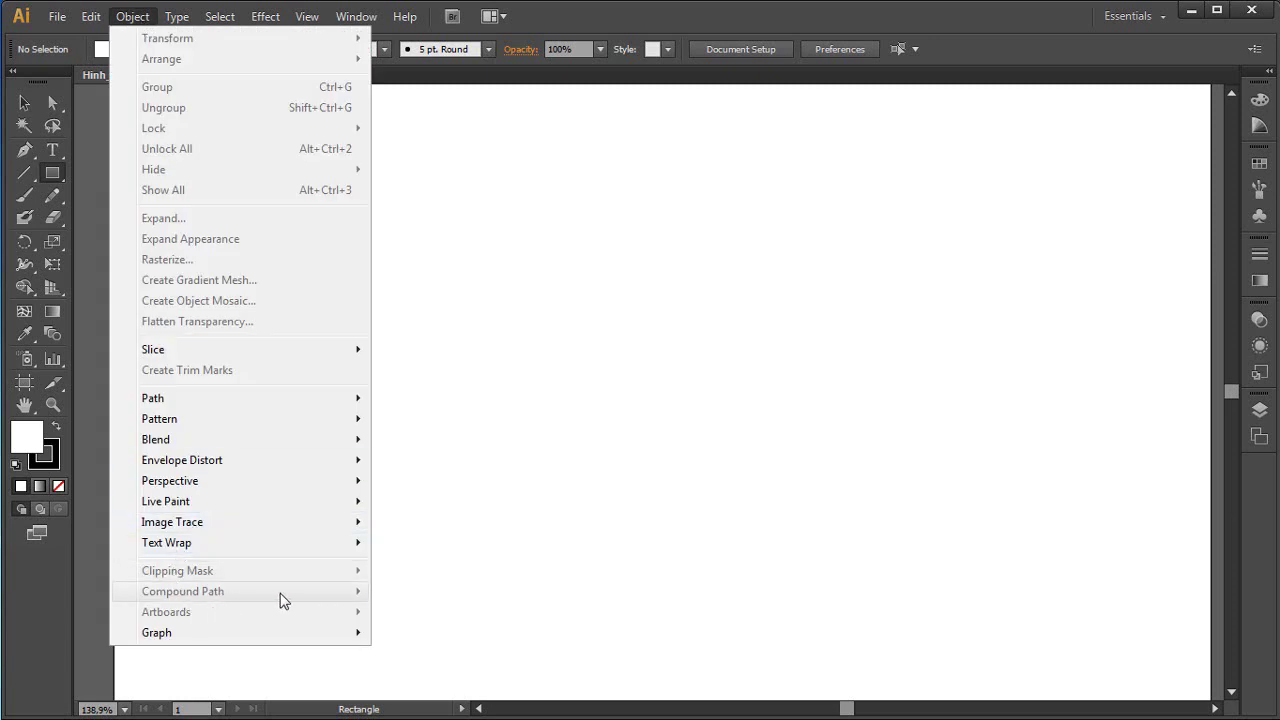
click(138, 20)
click(357, 20)
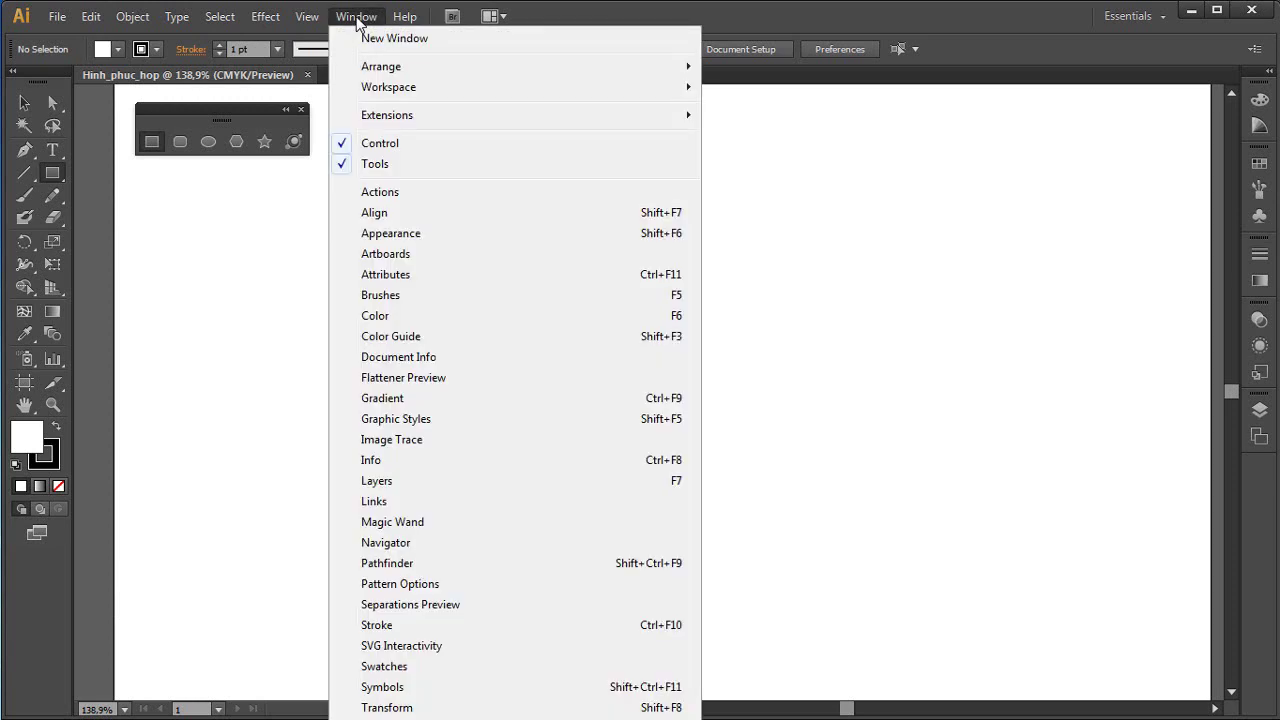
click(398, 565)
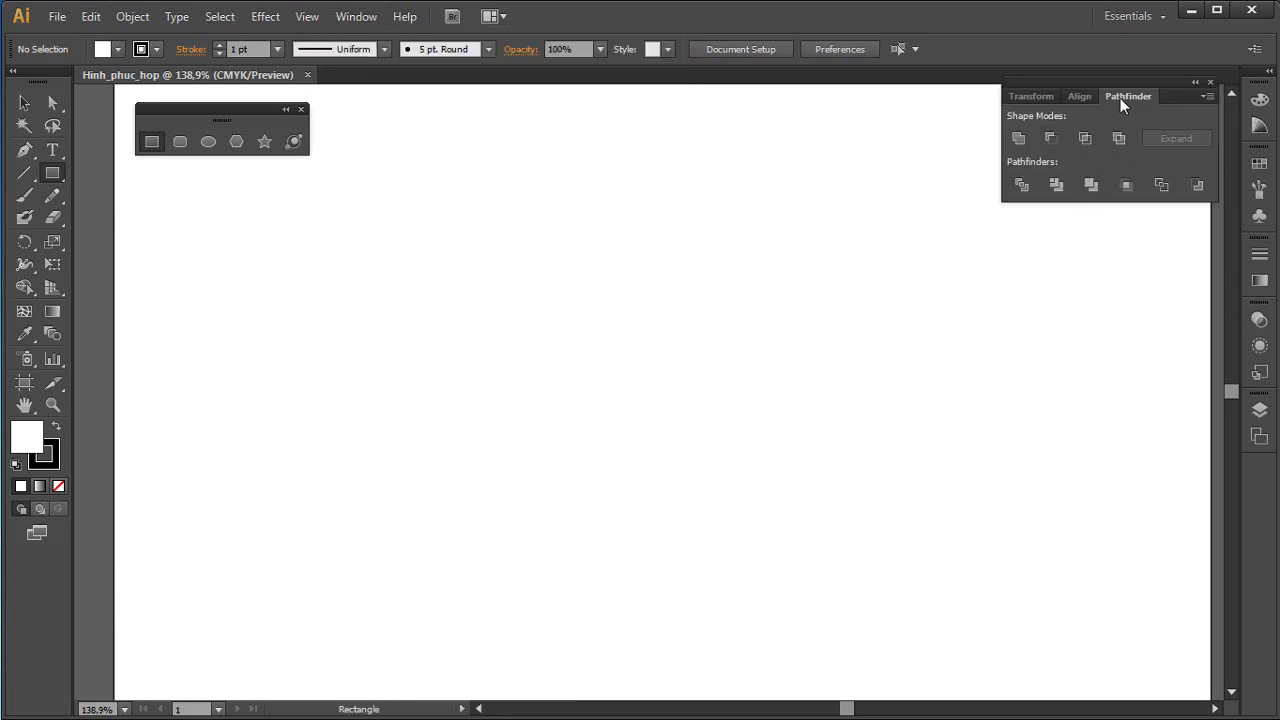
drag(1120, 98, 823, 171)
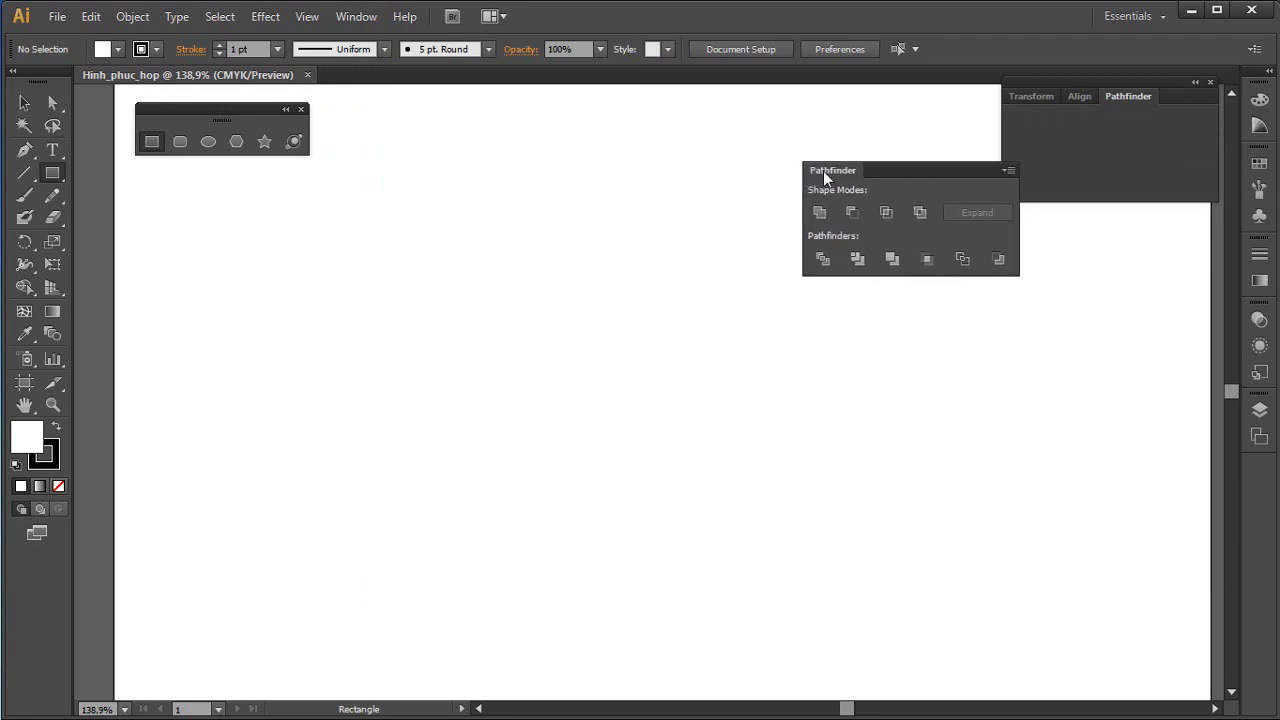
click(1210, 82)
drag(925, 163, 1101, 98)
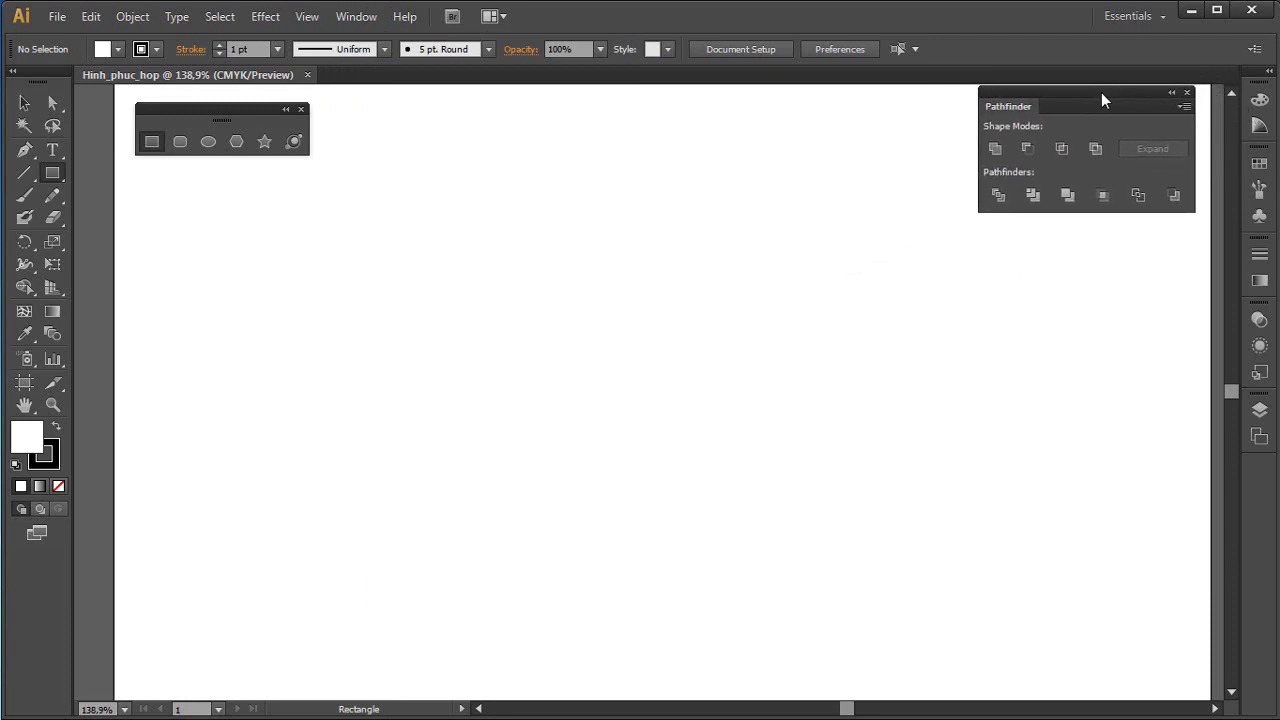
drag(252, 115, 254, 101)
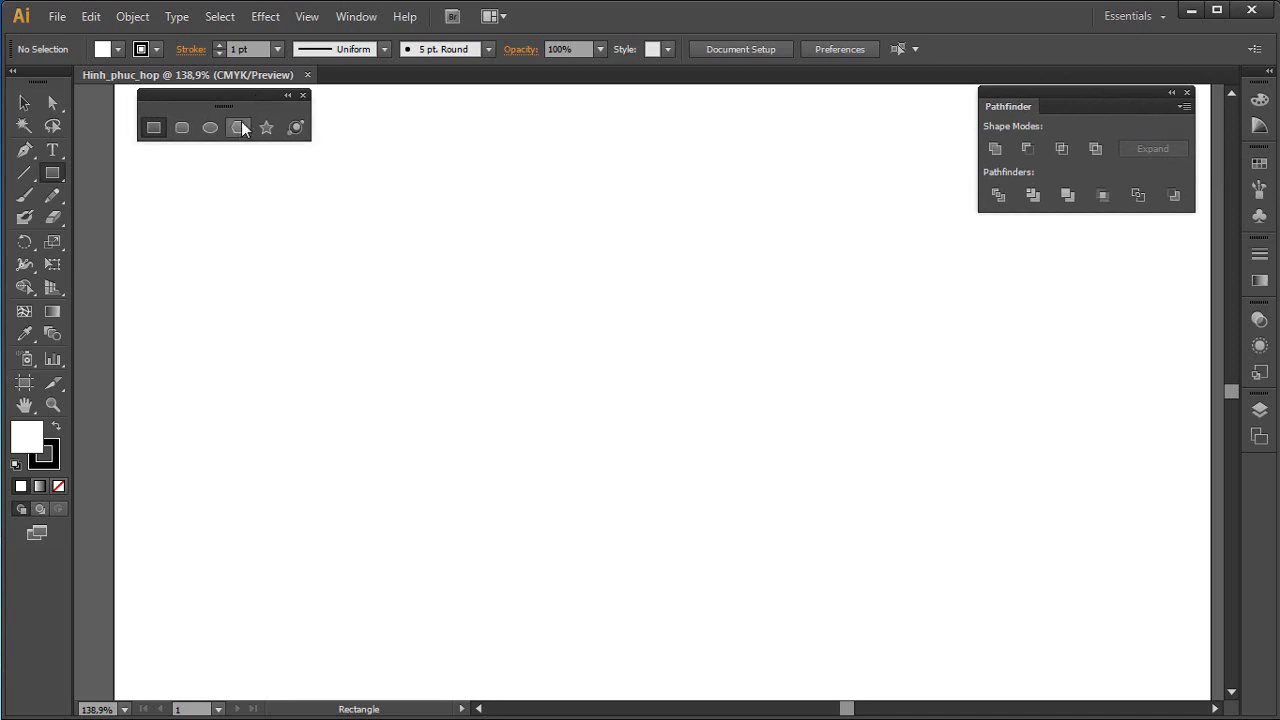
Draw a circle with fill ff0000 and no stroke
click(209, 130)
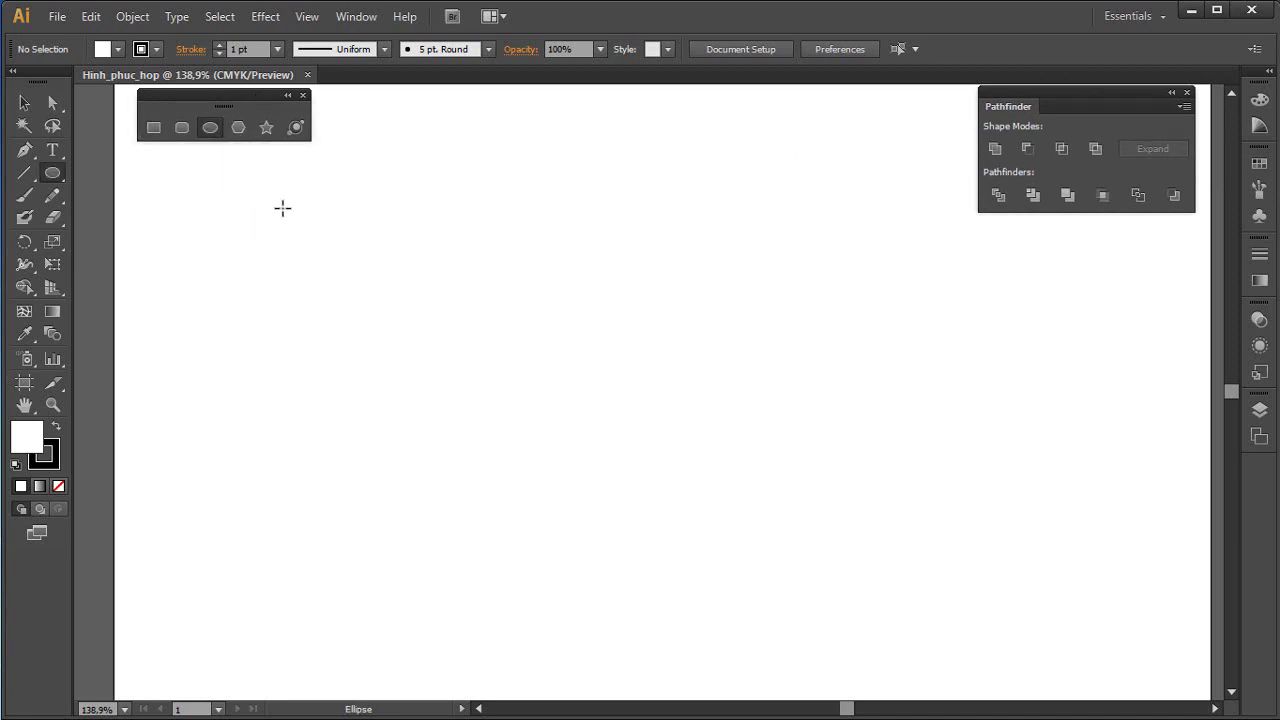
drag(304, 219, 602, 516)
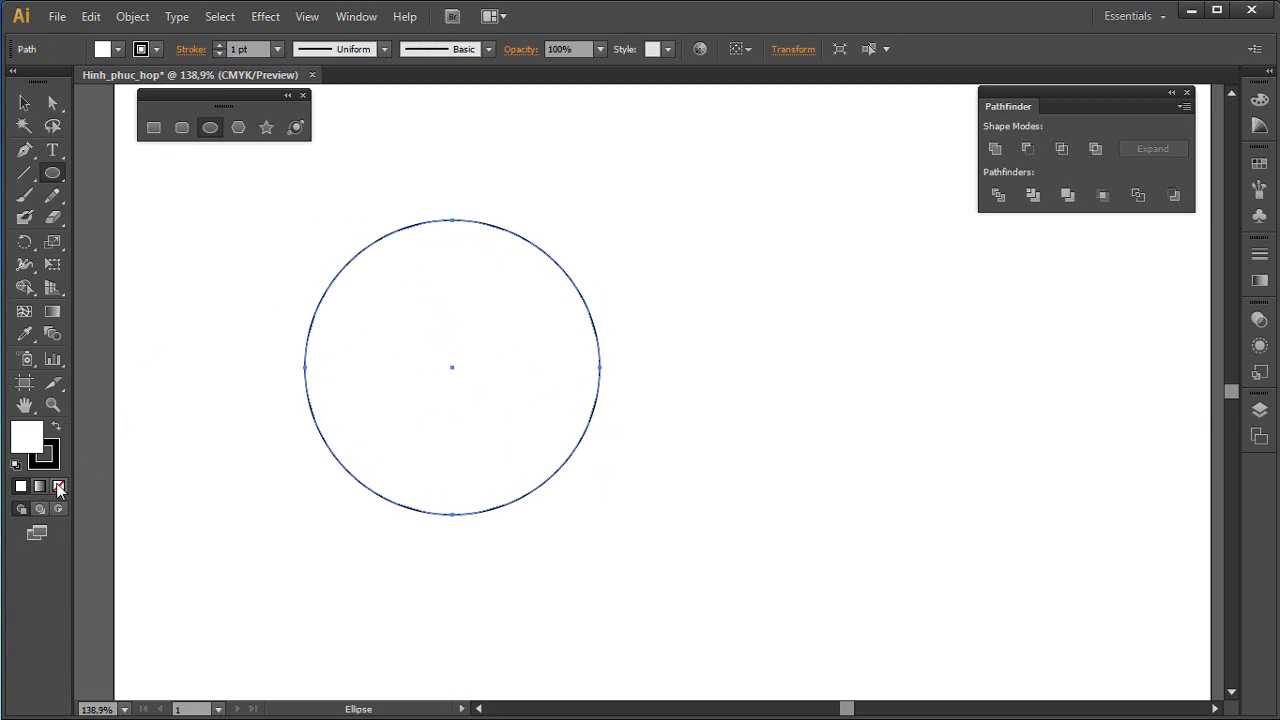
double_click(21, 452)
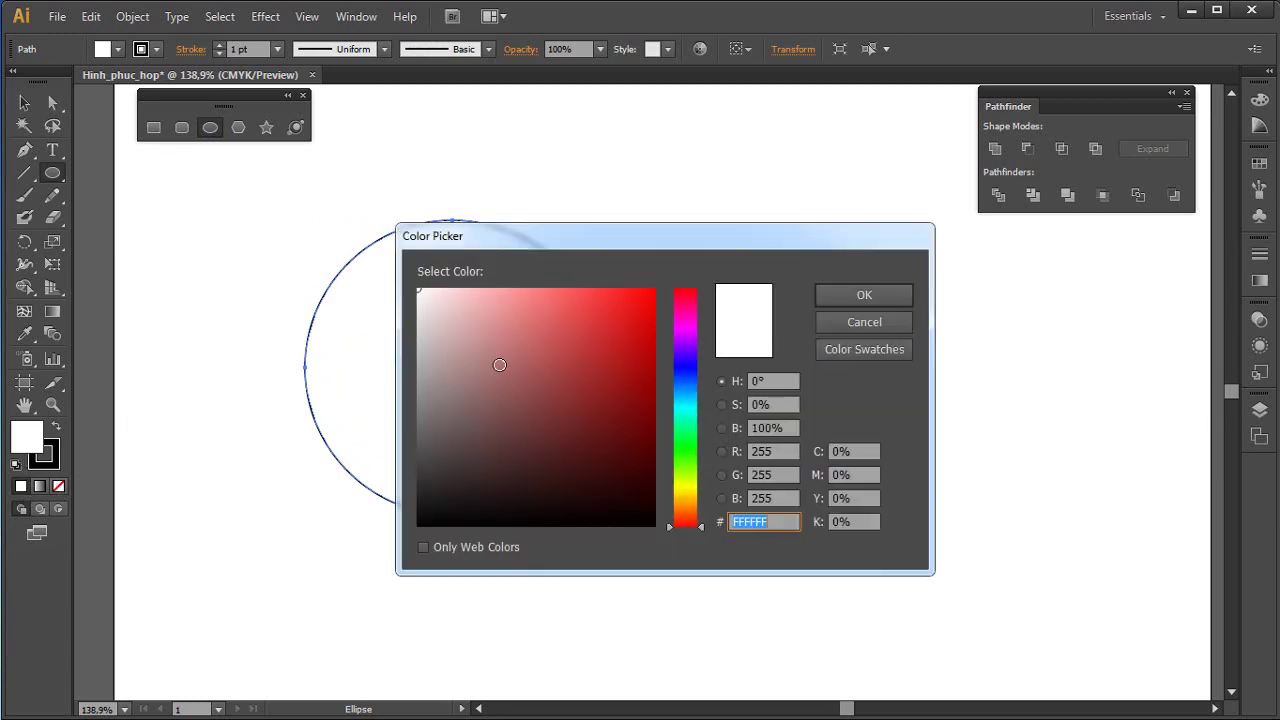
text(ff0000)
click(864, 295)
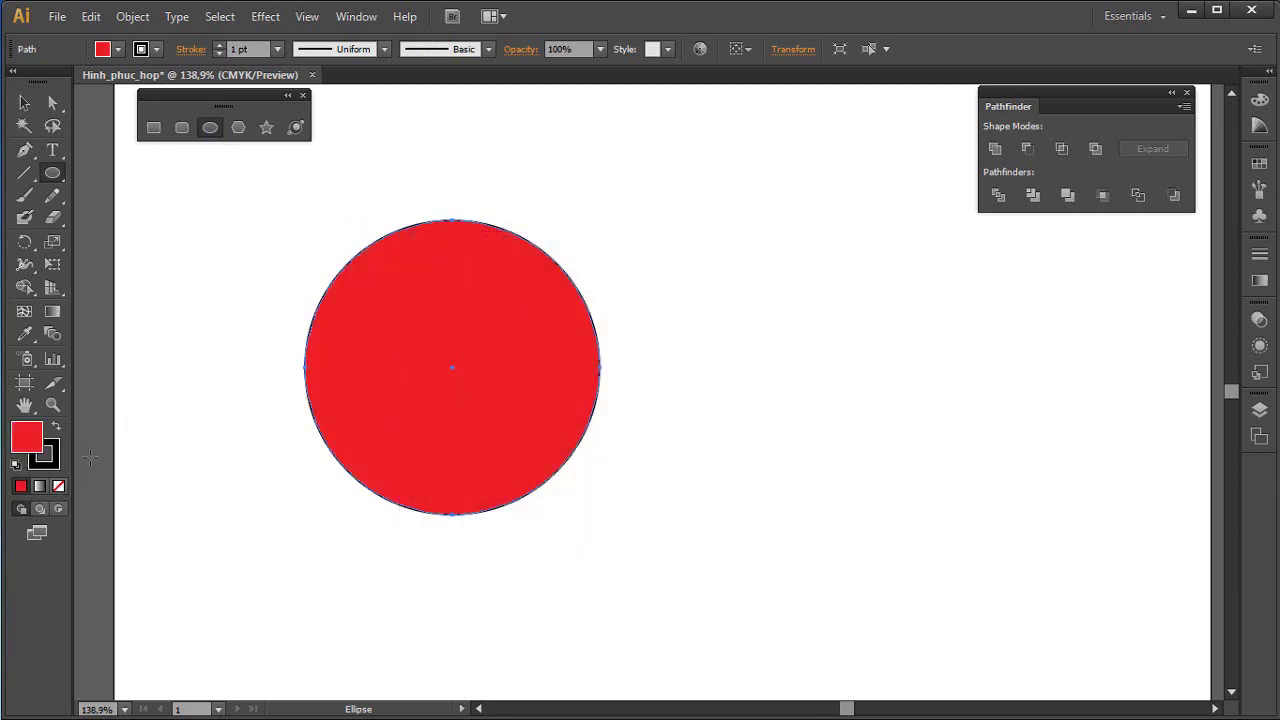
click(55, 465)
click(58, 486)
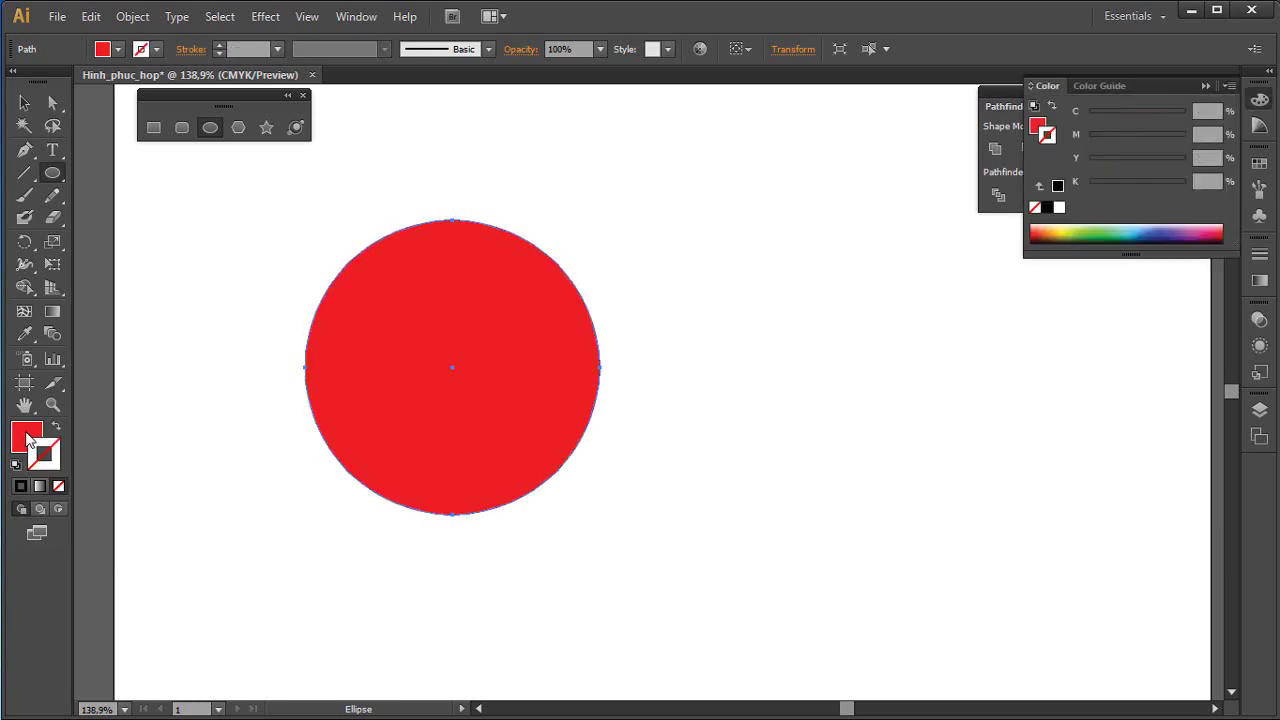
Draw a dark blue square overlapping the circle's right side, then select both shapes
click(153, 127)
drag(528, 272, 771, 514)
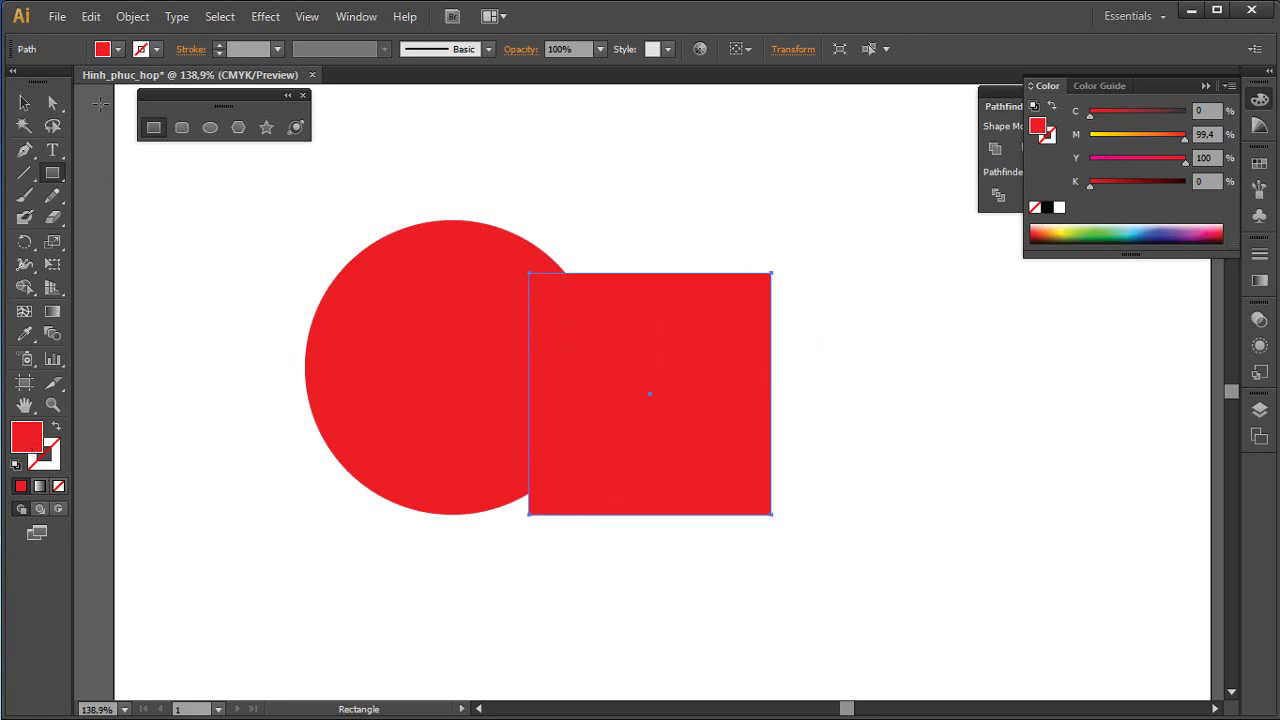
click(116, 52)
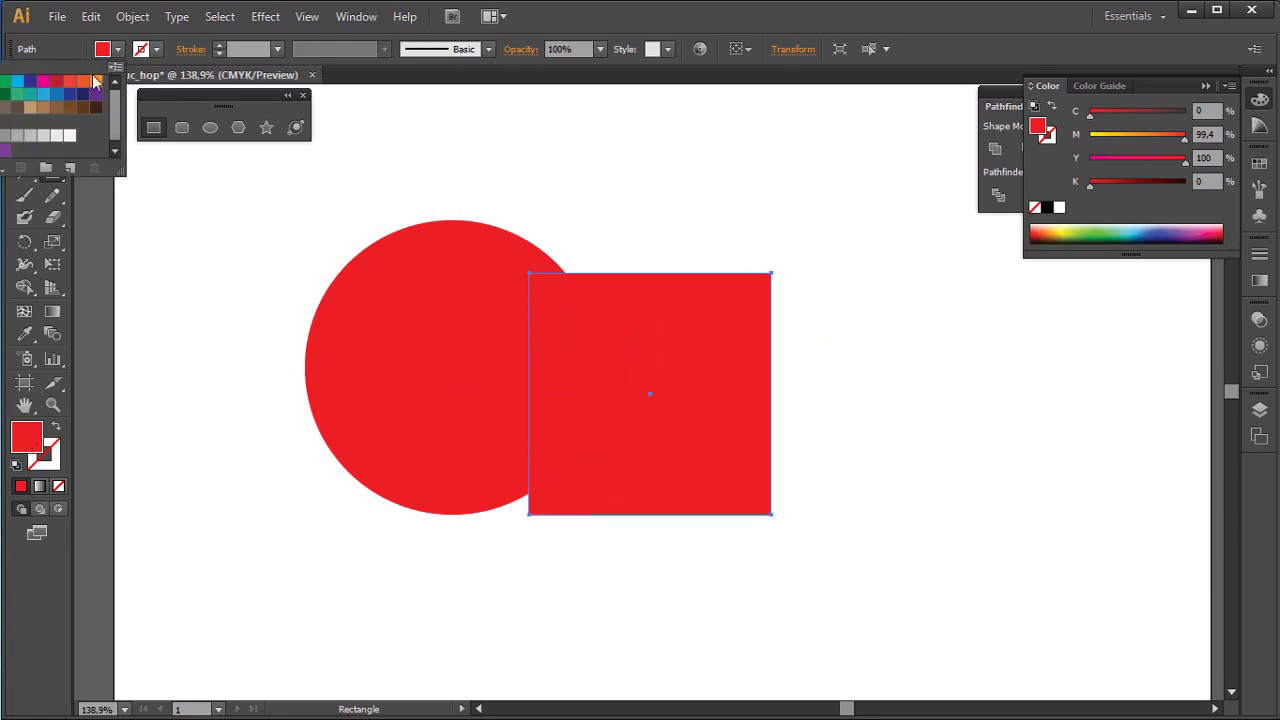
click(43, 93)
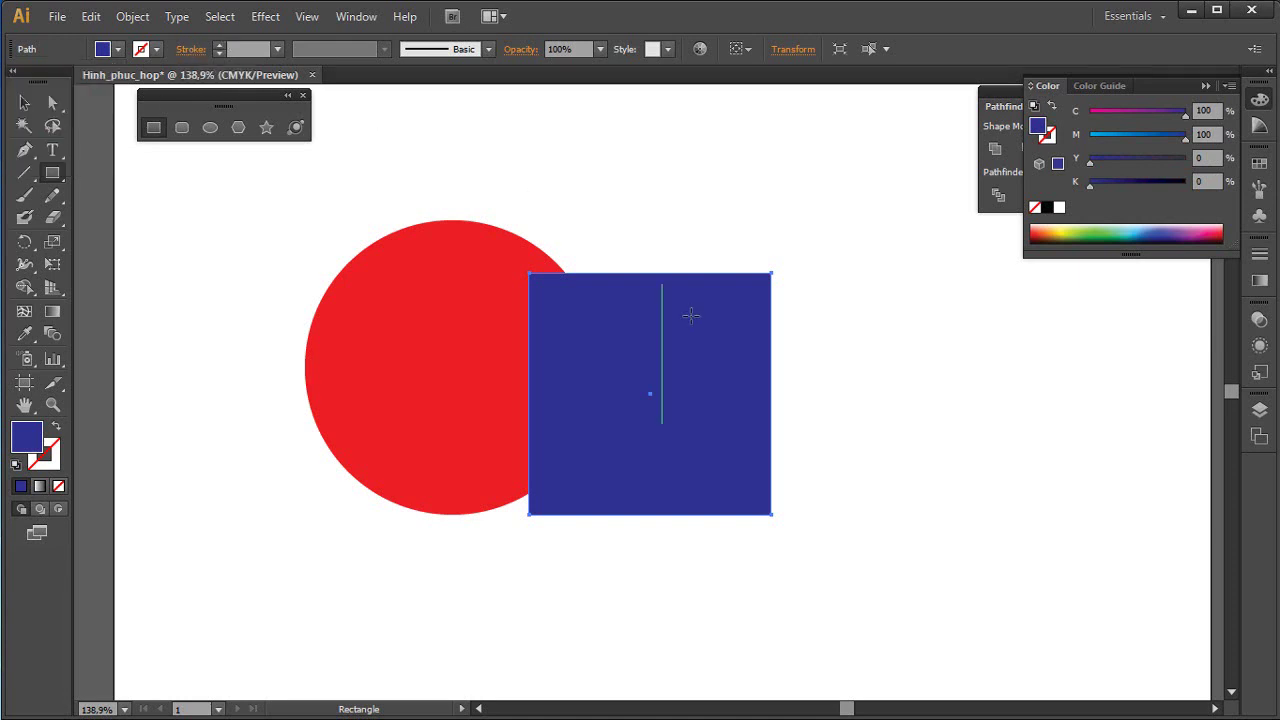
key(v)
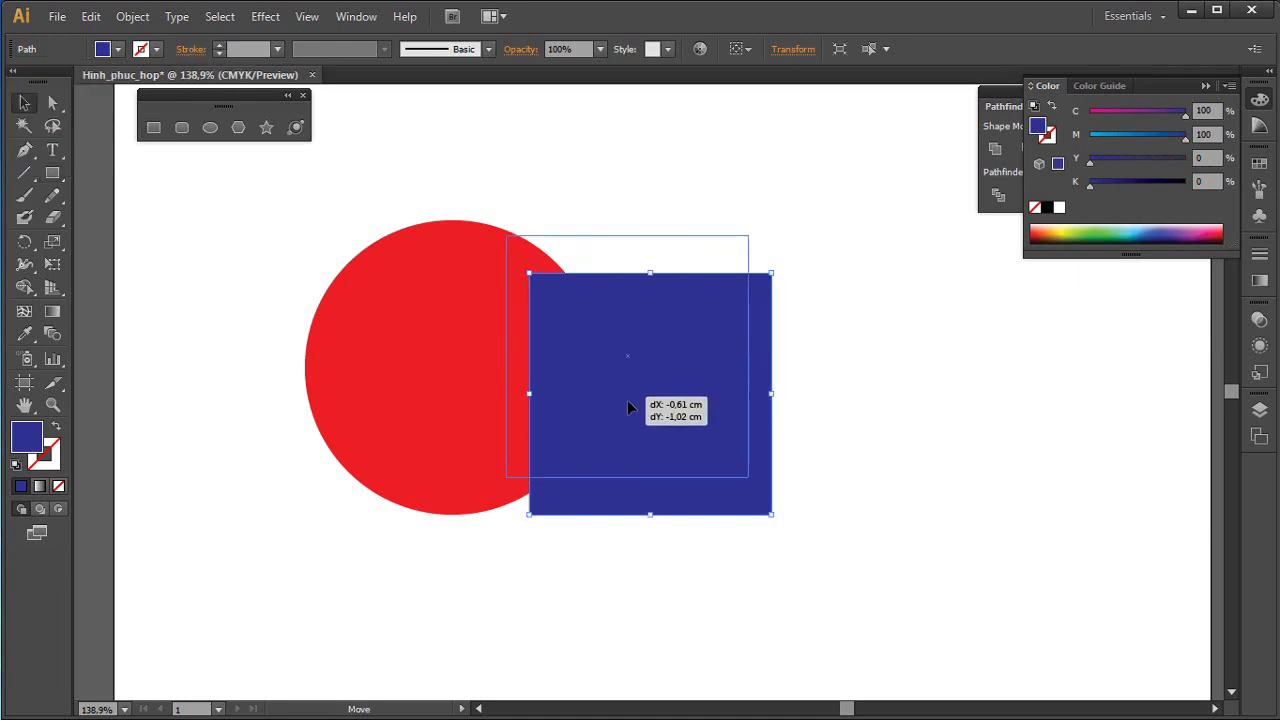
drag(648, 432, 629, 406)
drag(268, 208, 860, 545)
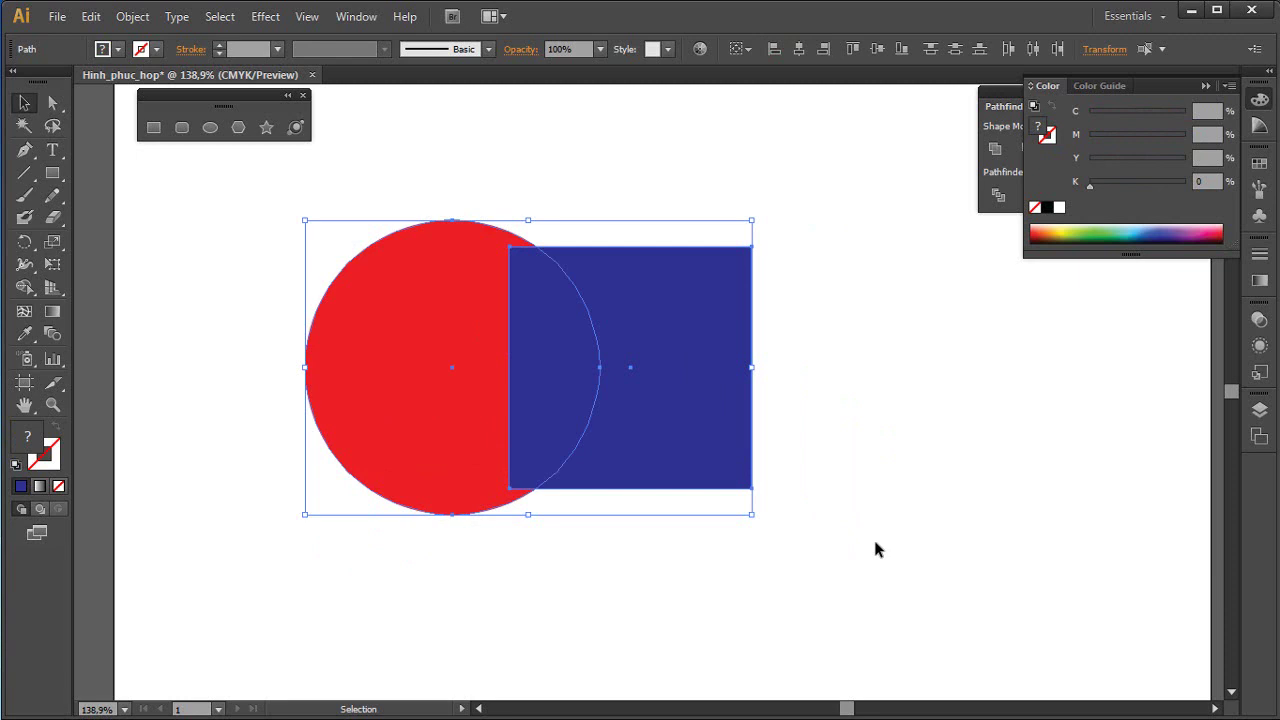
Combine the circle and square into one compound path via Object > Compound Path
click(132, 16)
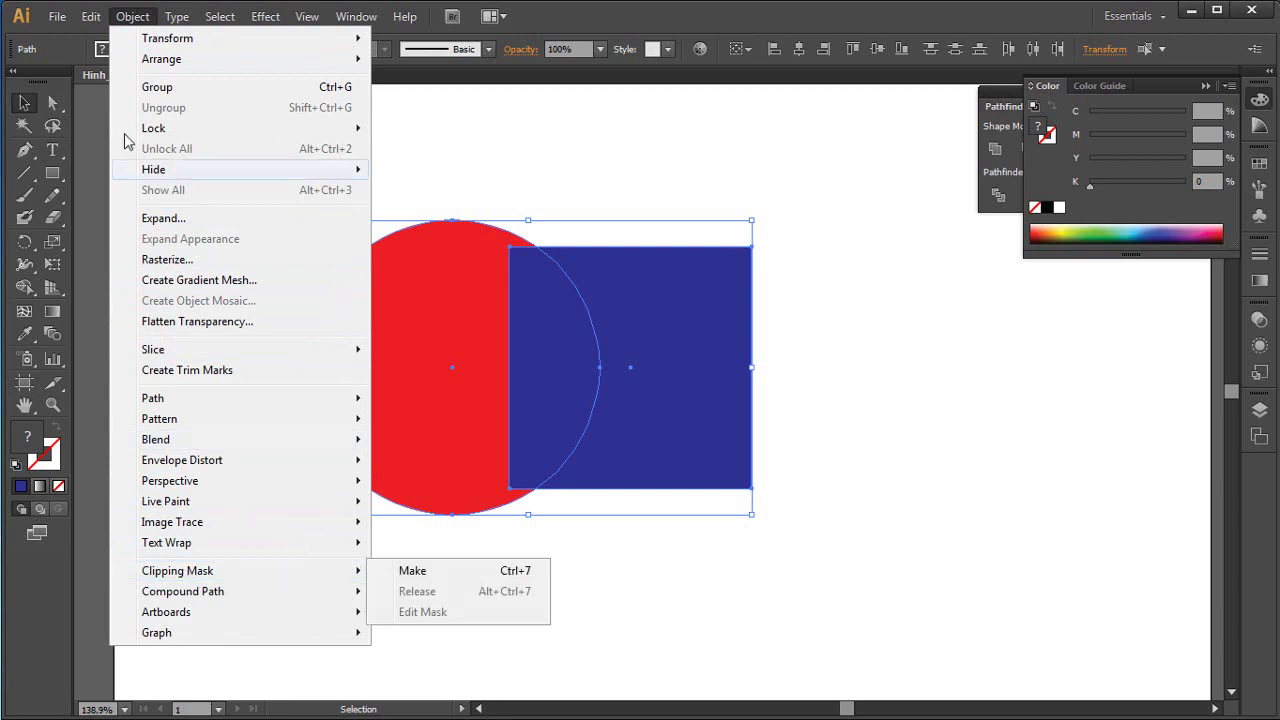
mouse_move(183, 591)
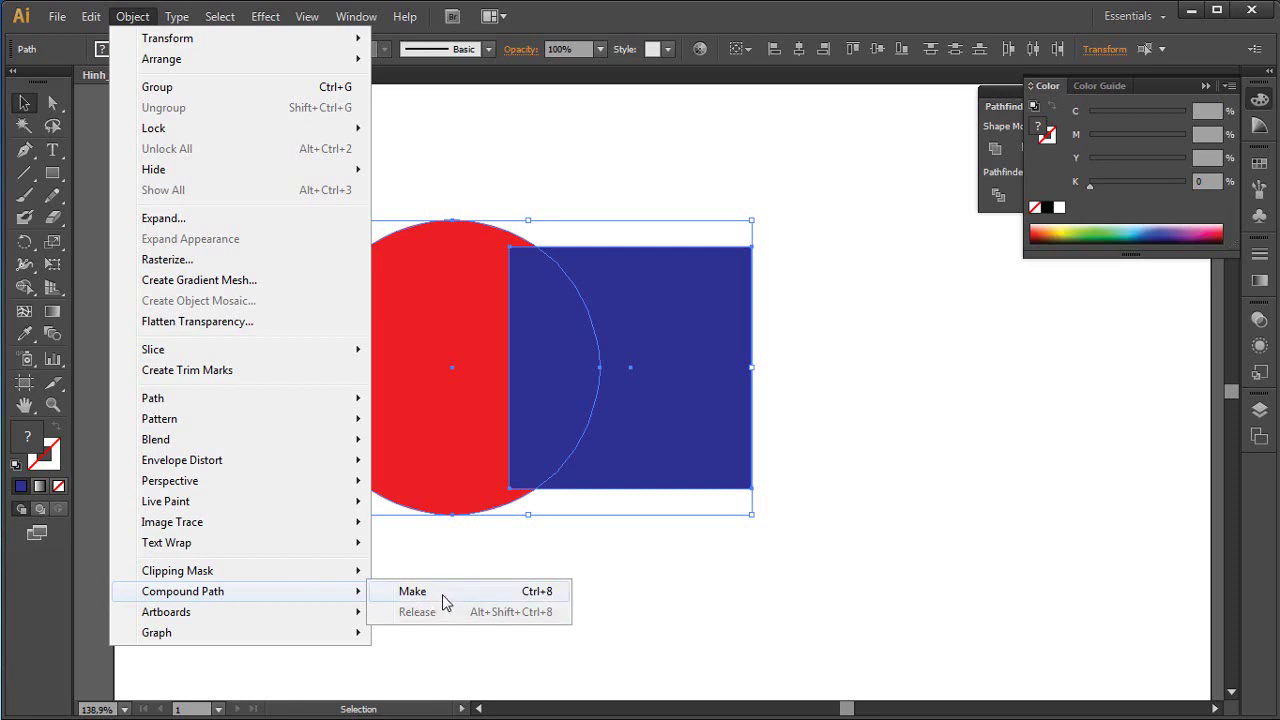
click(444, 598)
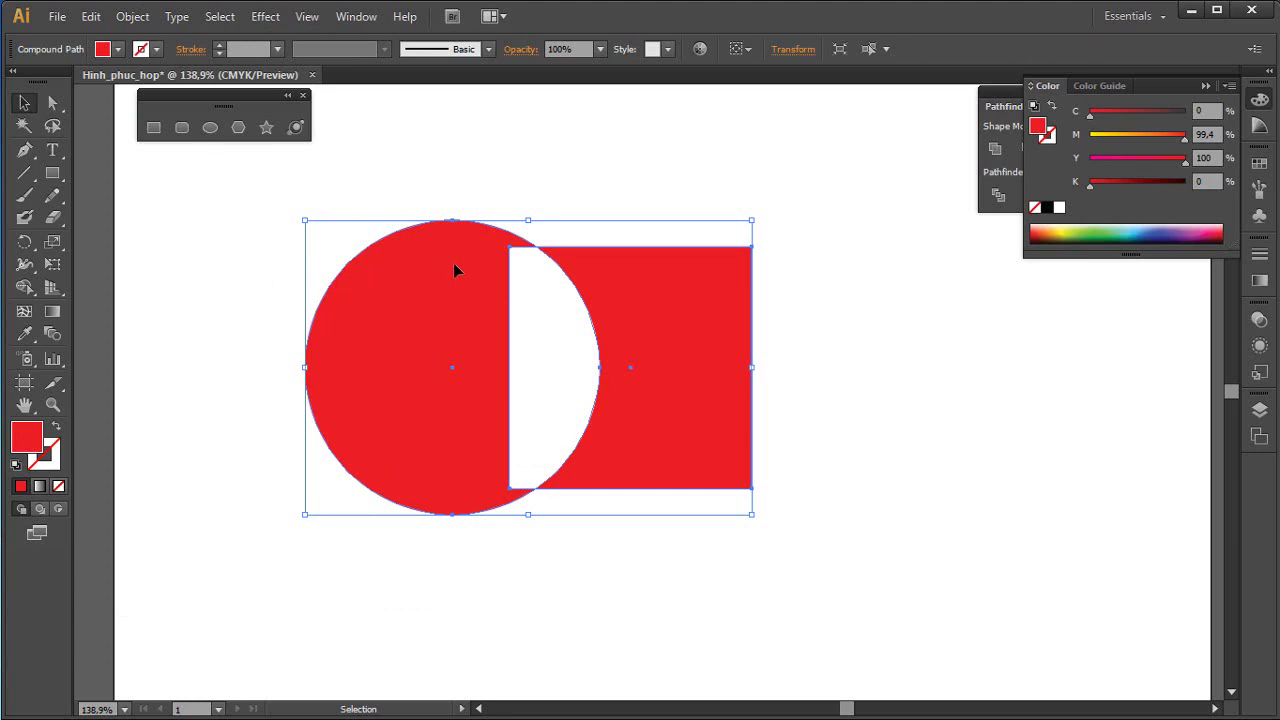
drag(580, 163, 627, 295)
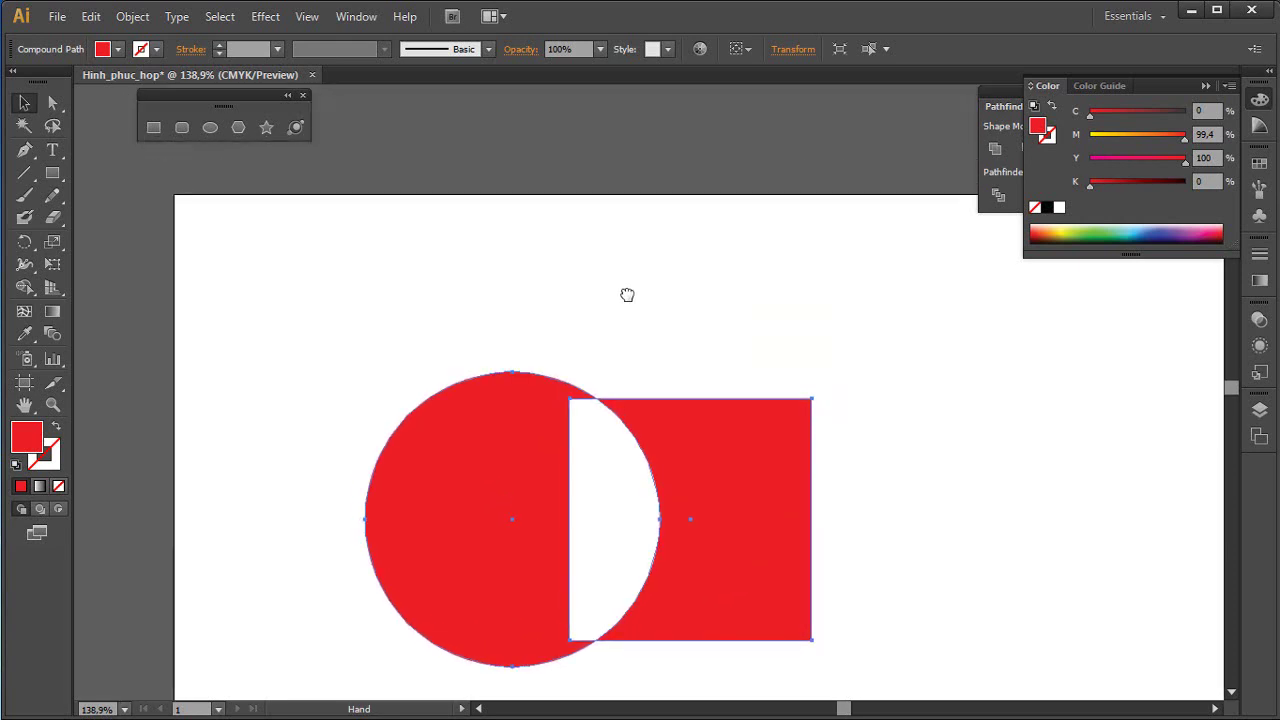
Drag the red compound shape around to a new spot on the artboard
drag(702, 431, 731, 348)
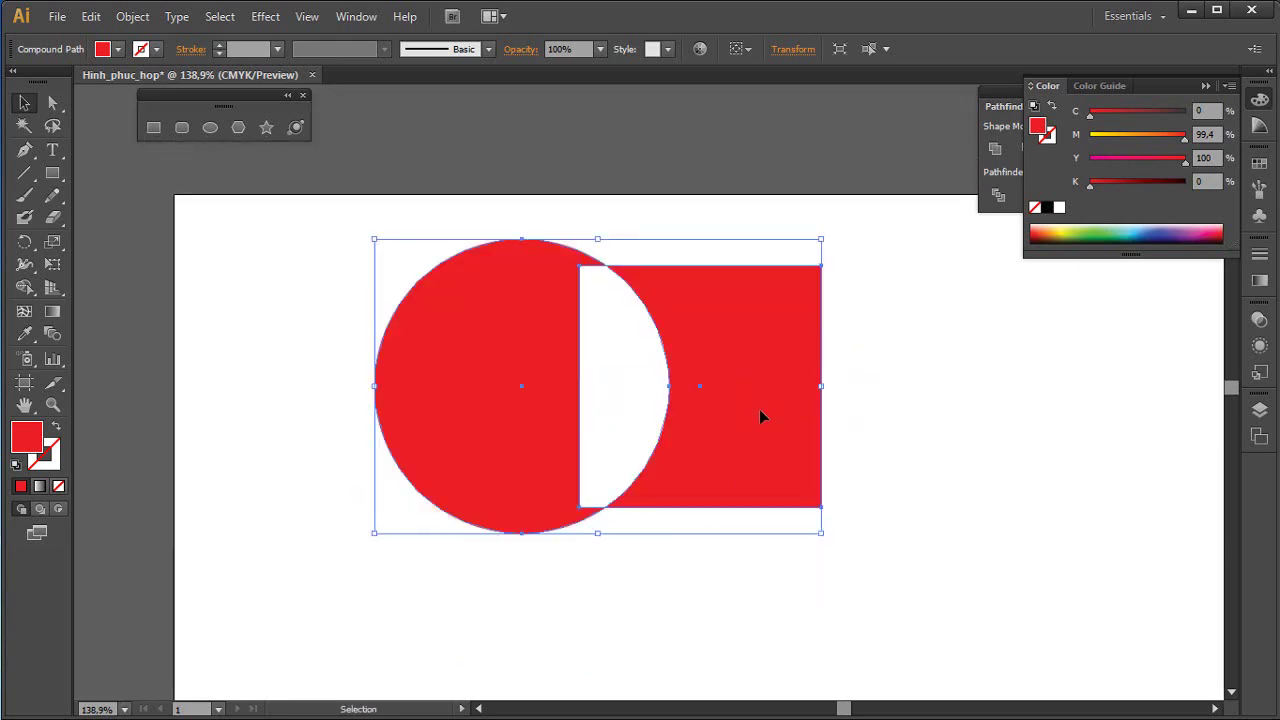
mouse_move(759, 416)
mouse_down()
mouse_move(694, 234)
mouse_move(737, 199)
mouse_move(731, 309)
mouse_move(706, 203)
mouse_move(691, 303)
mouse_move(691, 222)
mouse_move(744, 420)
mouse_up()
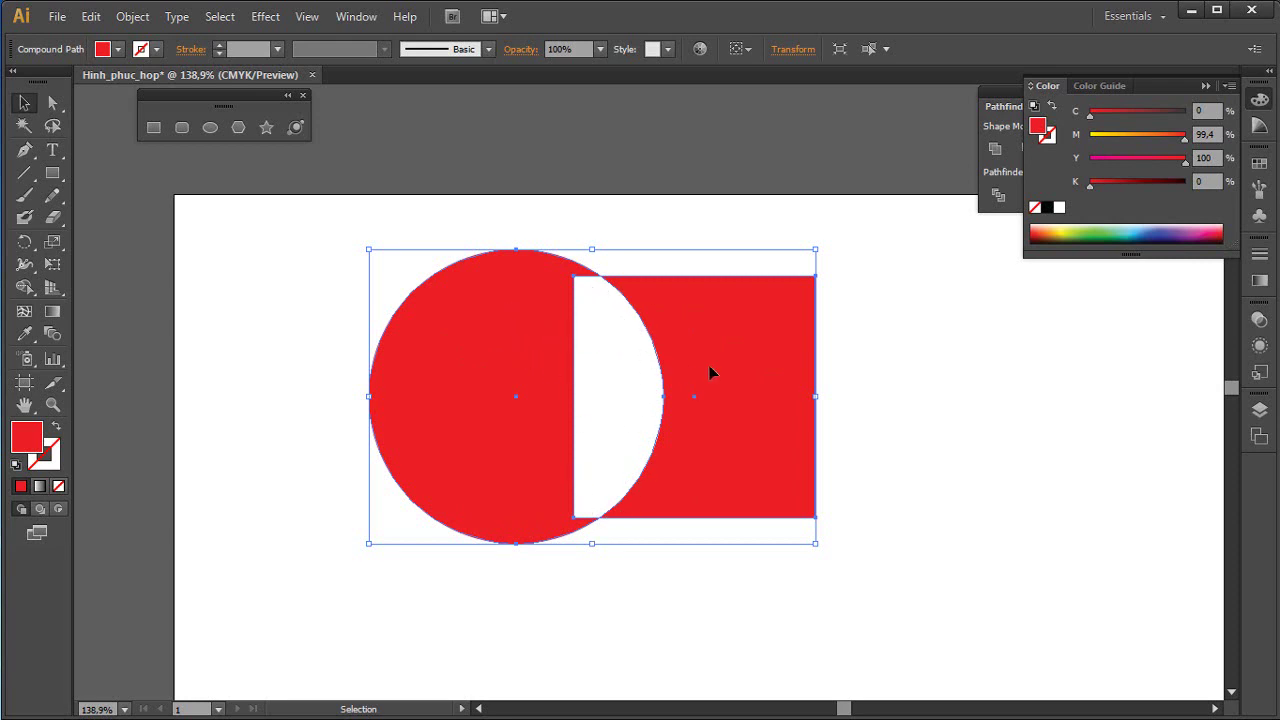
drag(709, 371, 645, 296)
drag(460, 287, 449, 366)
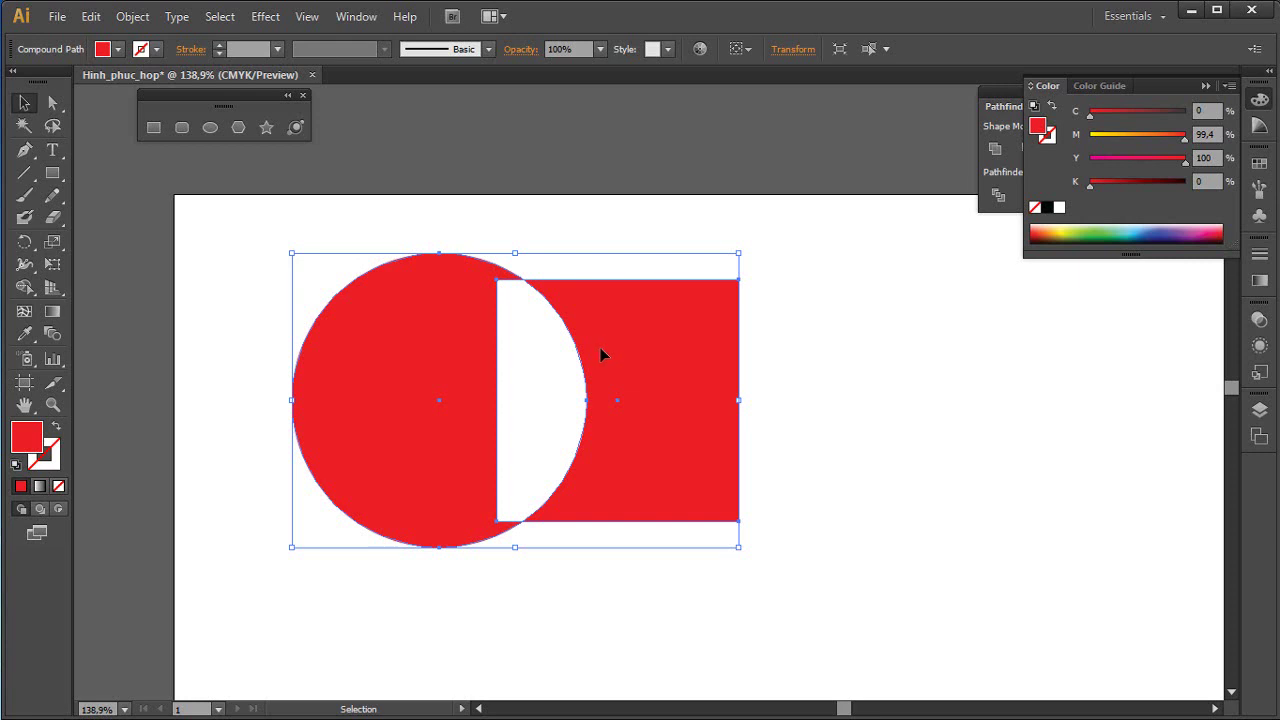
mouse_move(600, 354)
mouse_down()
mouse_move(648, 362)
mouse_move(612, 402)
mouse_up()
drag(690, 403, 694, 375)
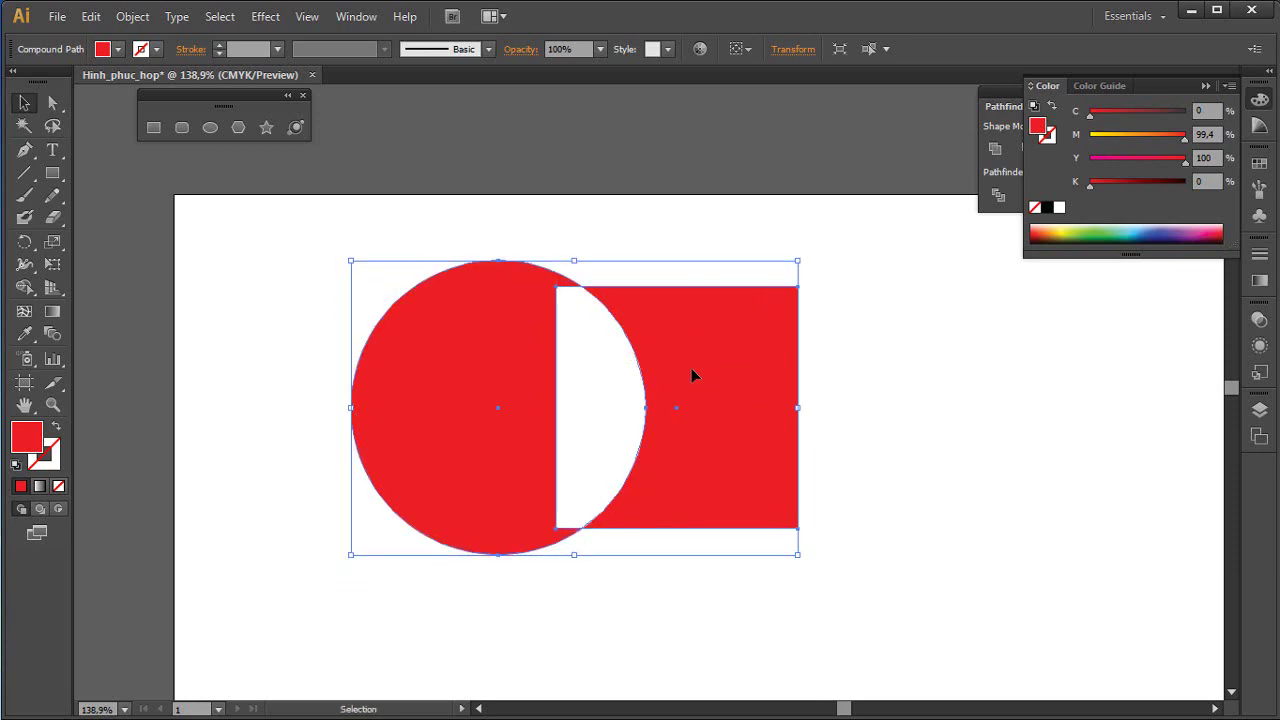
drag(464, 336, 405, 360)
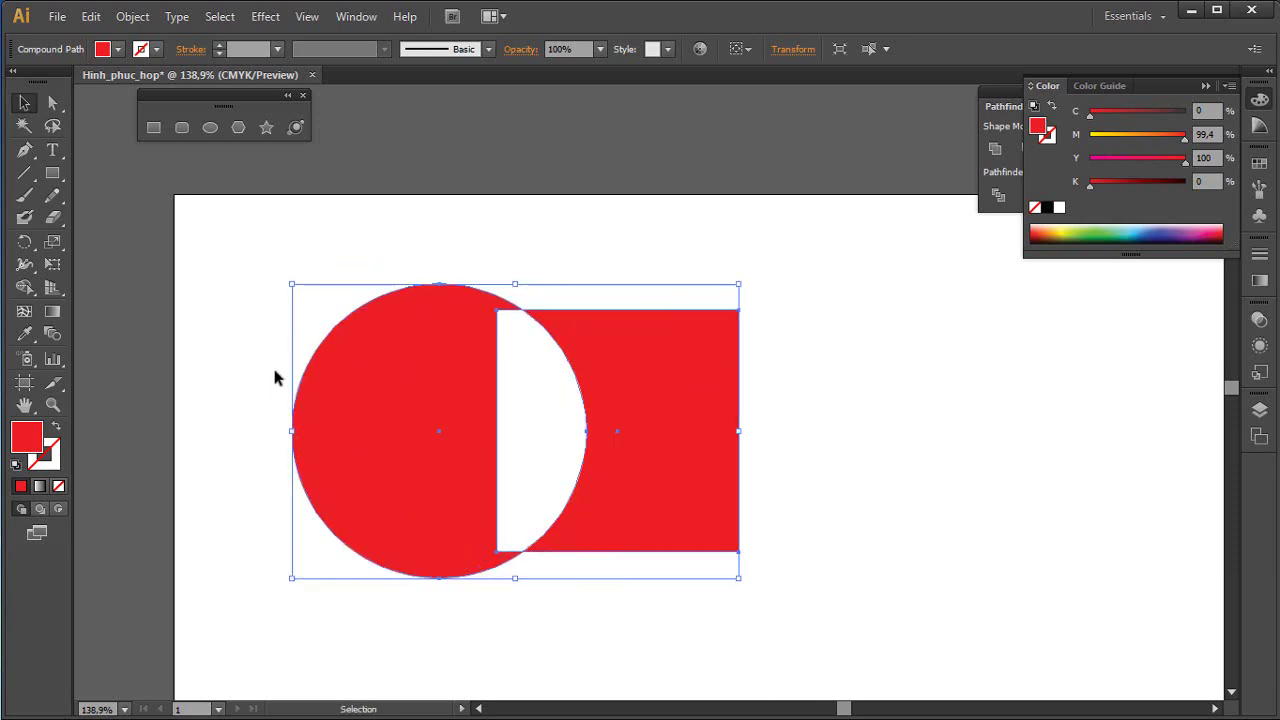
mouse_move(303, 376)
mouse_down()
mouse_move(534, 431)
mouse_move(217, 388)
mouse_up()
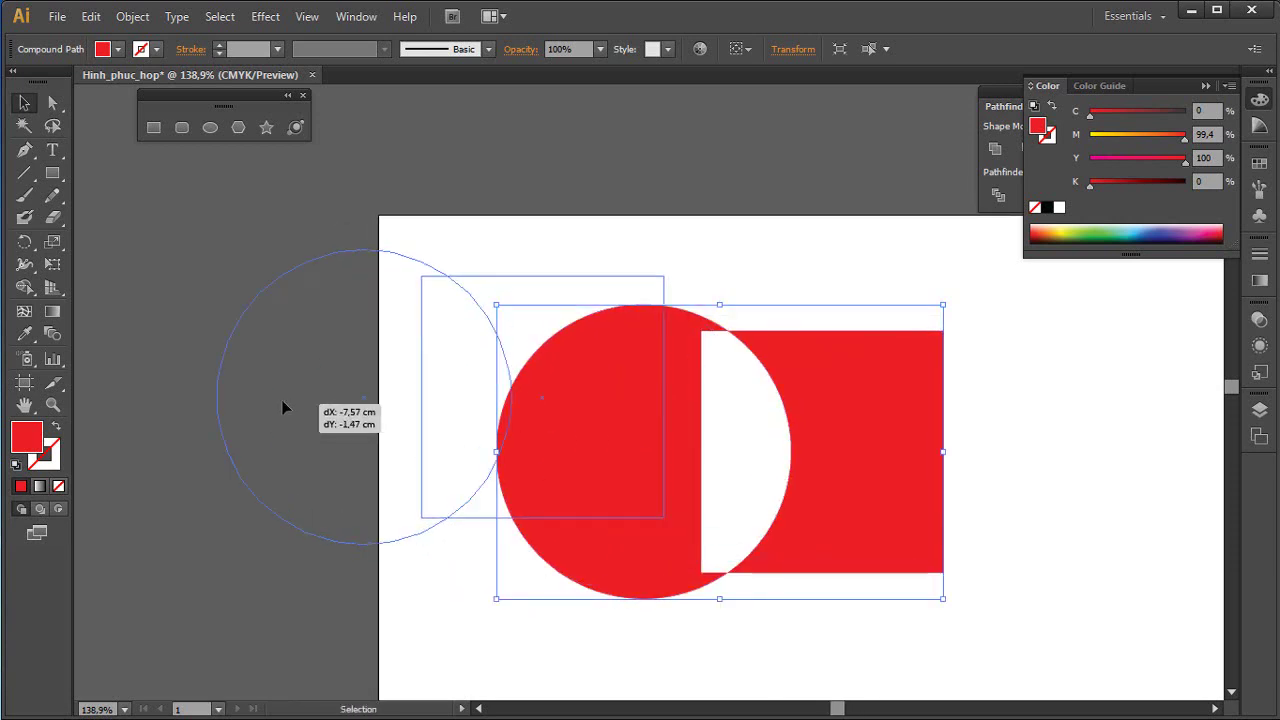
drag(400, 415, 330, 371)
mouse_move(431, 340)
mouse_down()
mouse_move(597, 463)
mouse_move(451, 354)
mouse_move(551, 391)
mouse_move(503, 389)
mouse_move(553, 409)
mouse_move(680, 403)
mouse_up()
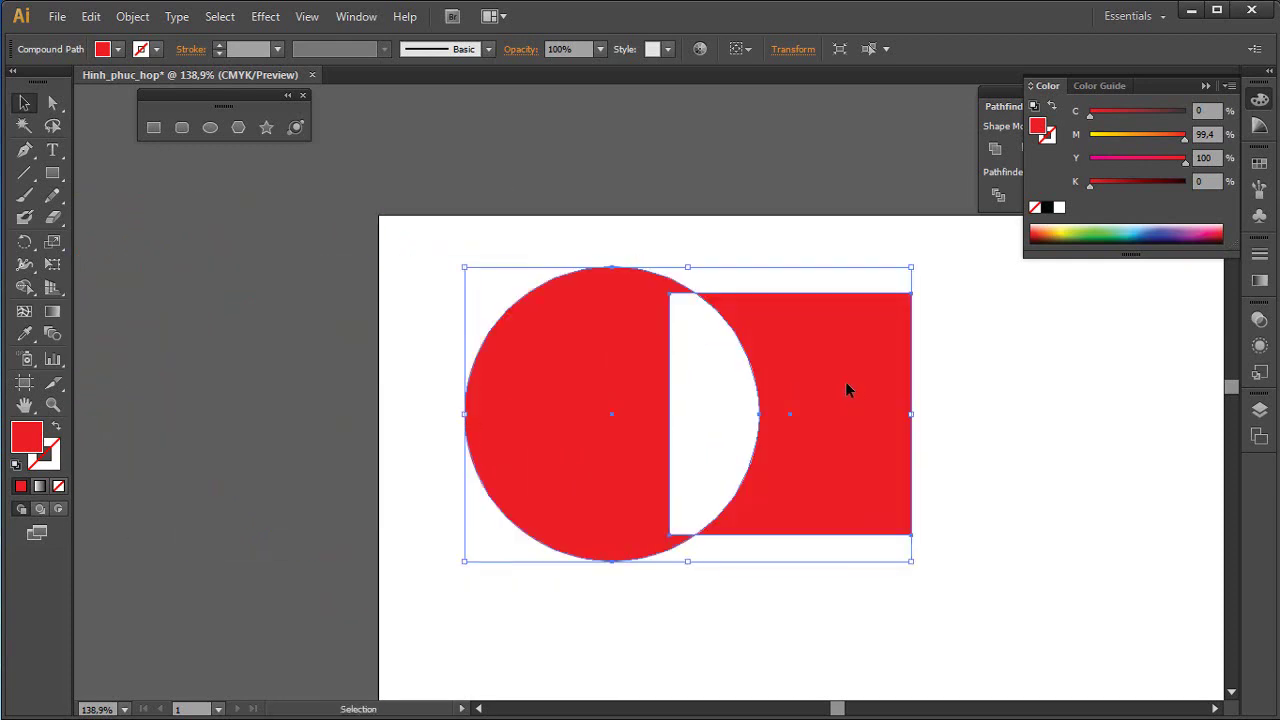
drag(846, 389, 757, 392)
Release the compound path into a separate circle and square from the context menu
right_click(757, 358)
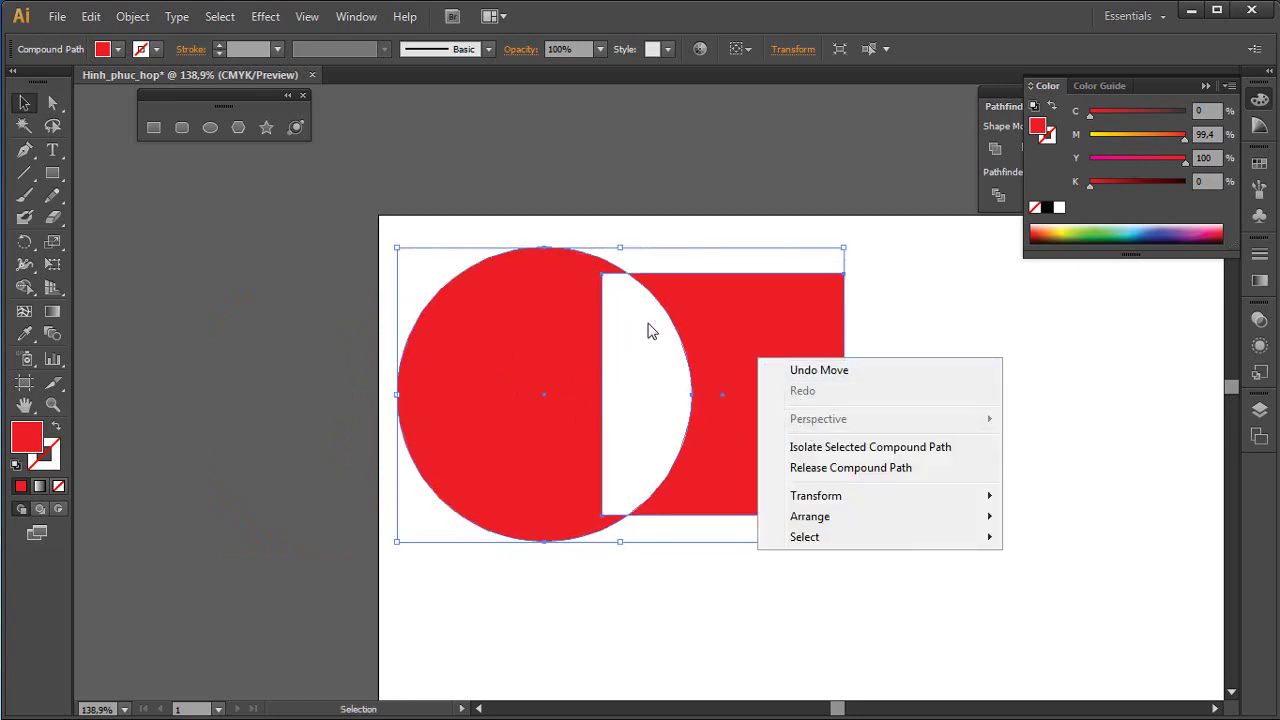
click(740, 245)
click(700, 197)
click(716, 345)
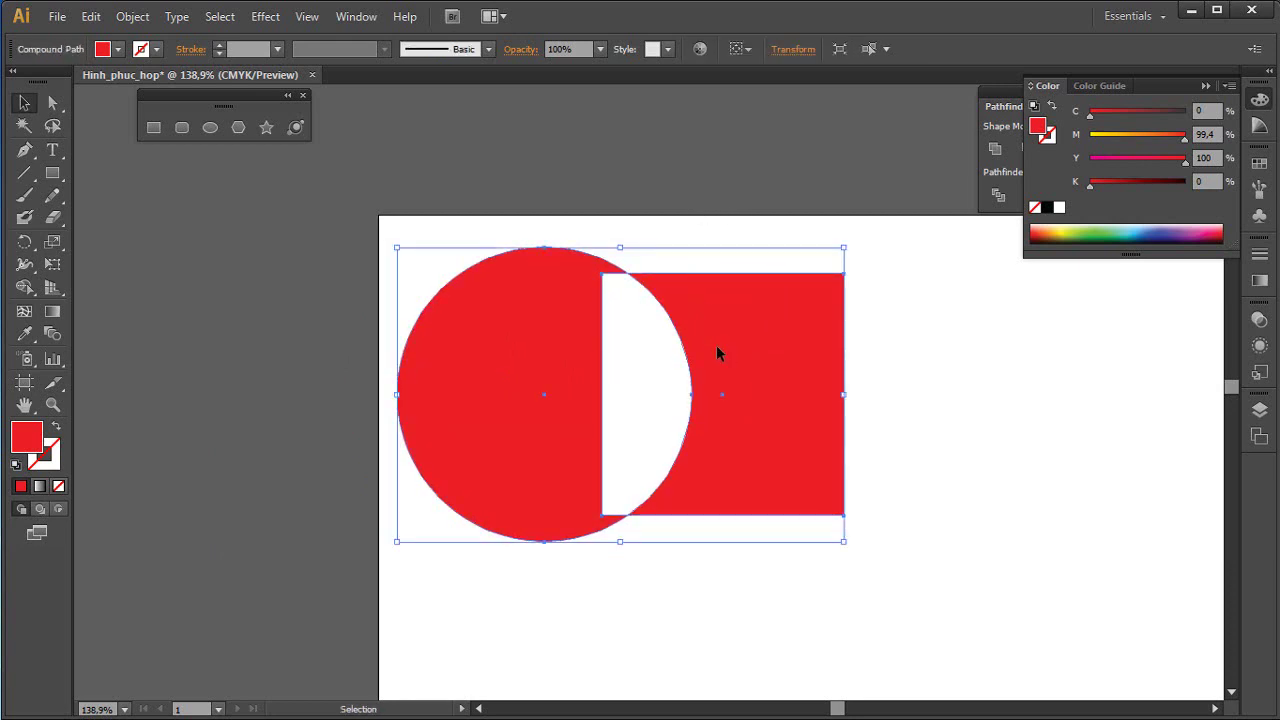
right_click(755, 350)
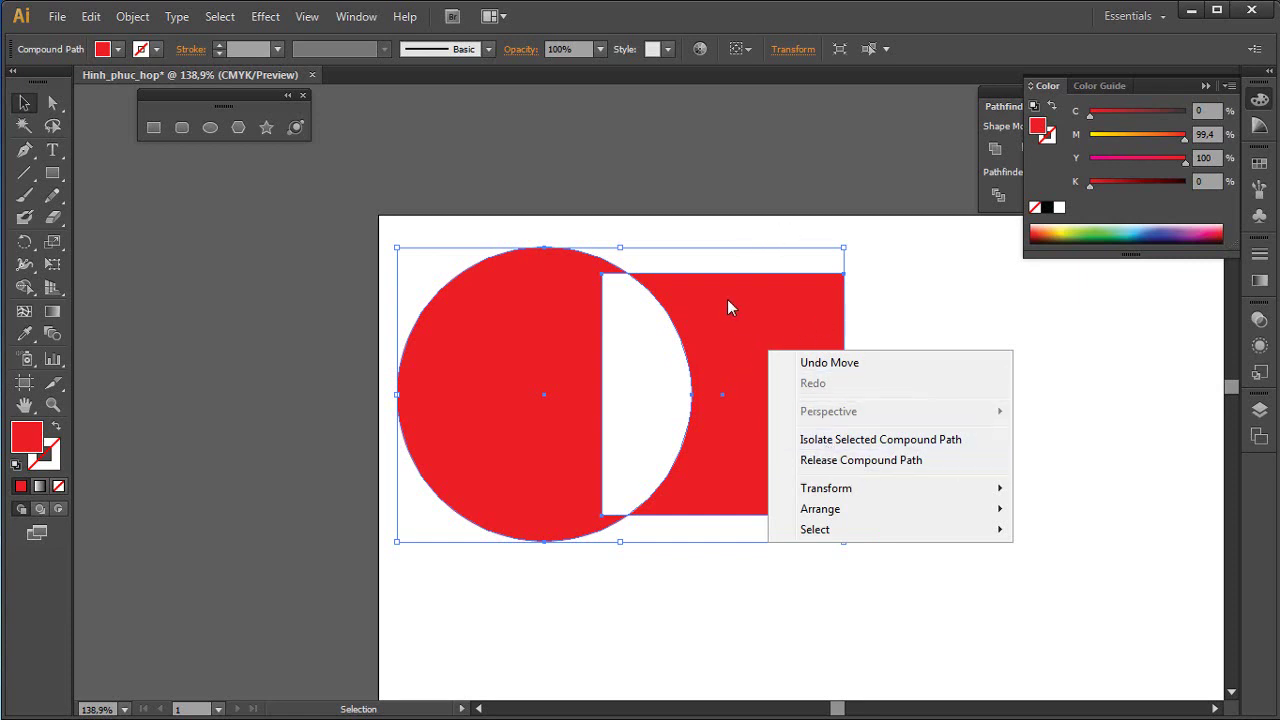
click(862, 465)
Arrange the red circle and square side by side without overlapping
click(964, 421)
drag(789, 400, 993, 400)
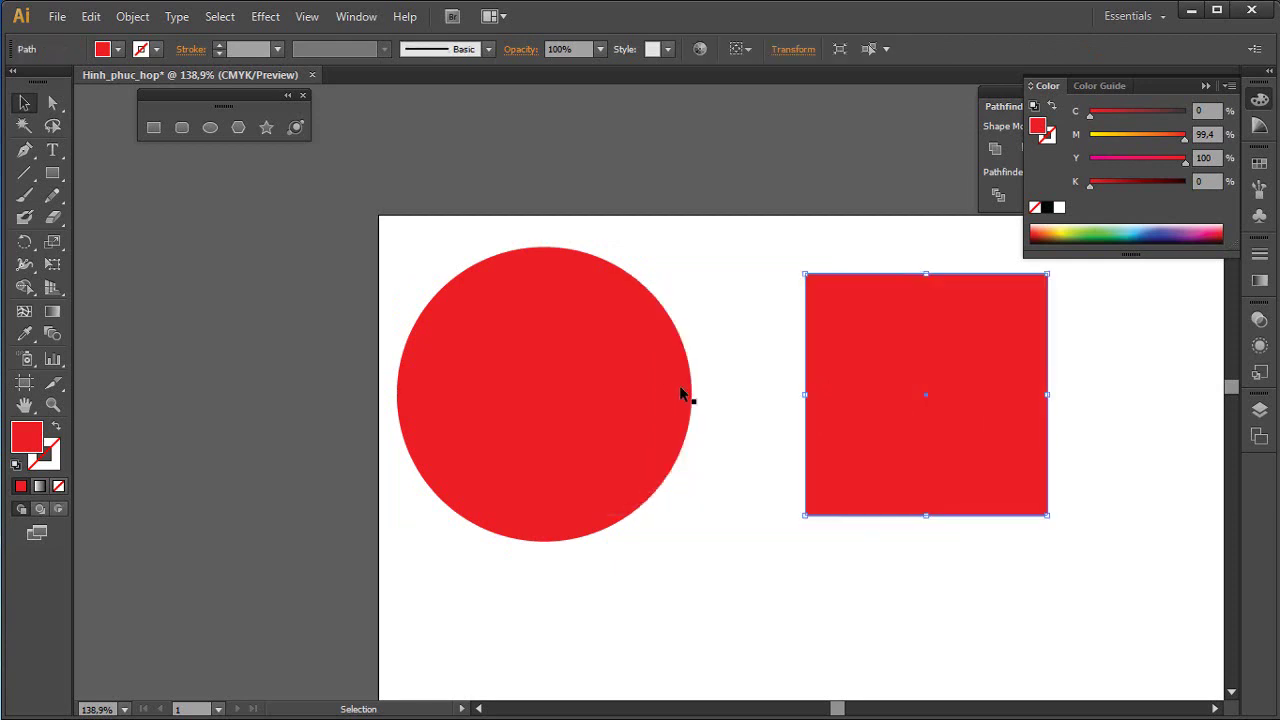
drag(640, 390, 712, 380)
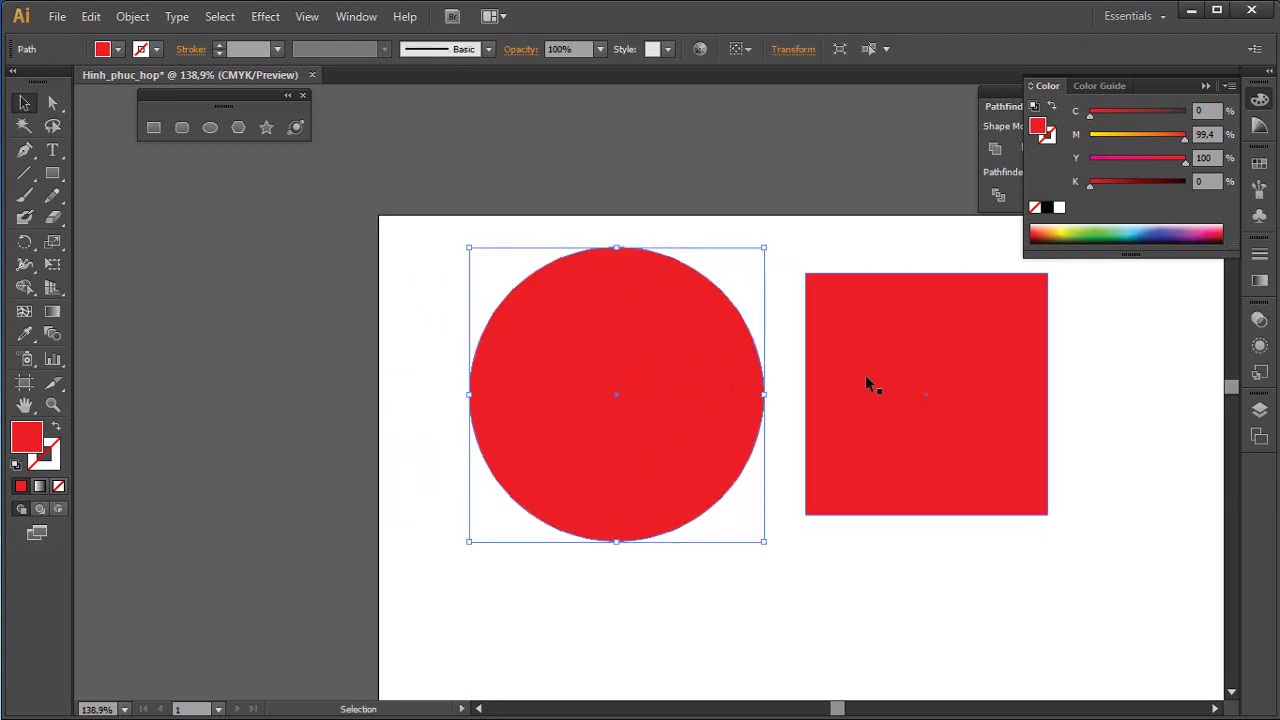
drag(871, 380, 856, 380)
drag(726, 386, 654, 386)
drag(880, 396, 806, 394)
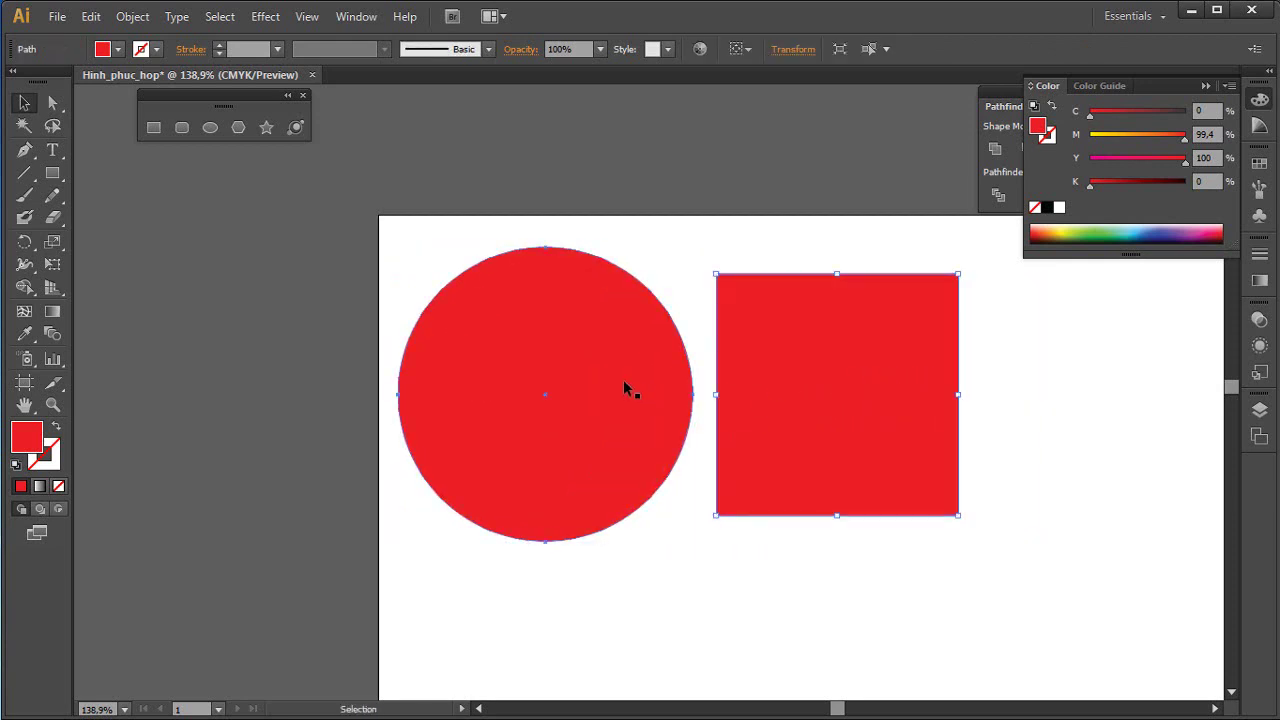
drag(625, 386, 634, 386)
drag(827, 390, 851, 387)
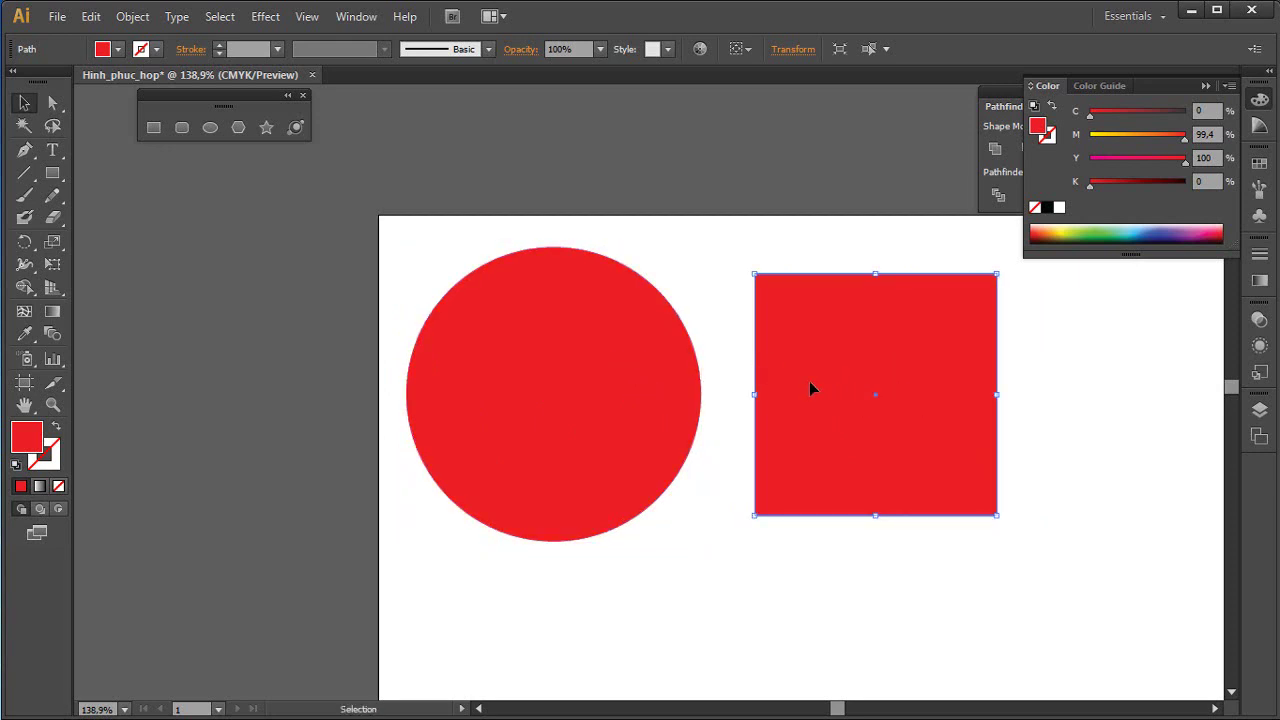
Fill the square dark blue and move it onto the red circle's right side
drag(810, 382, 786, 382)
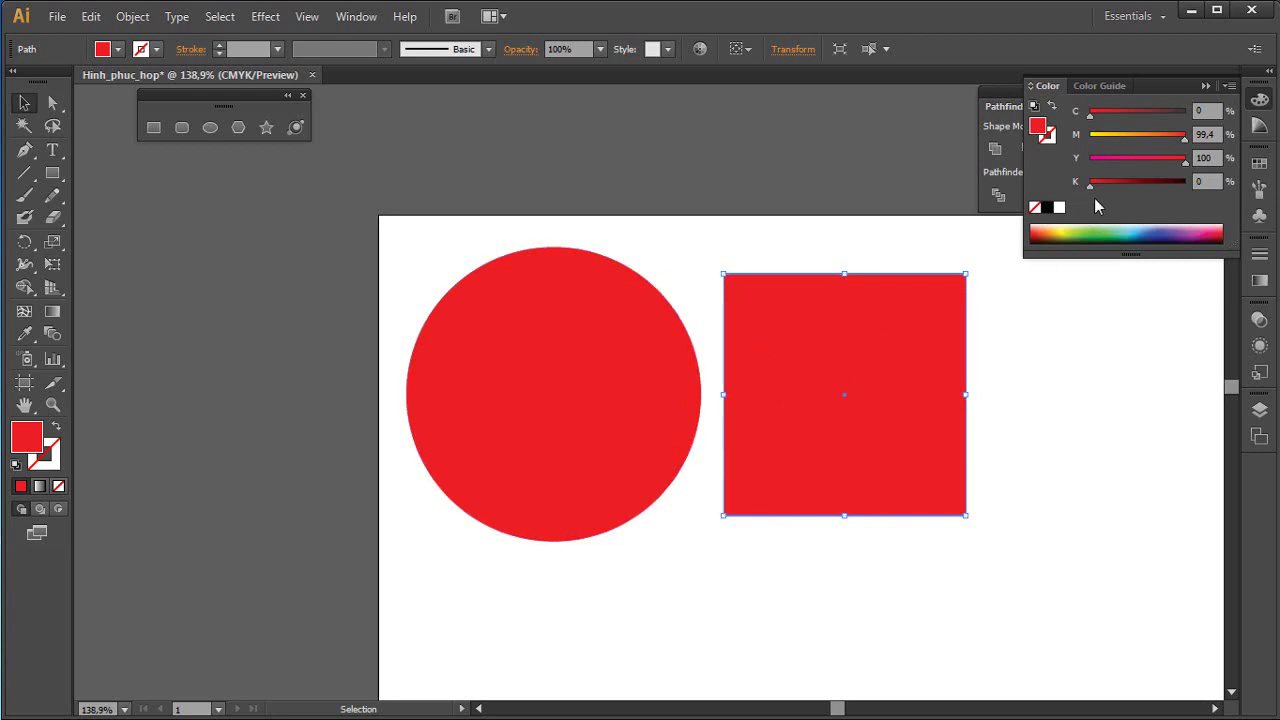
click(1152, 230)
click(1068, 418)
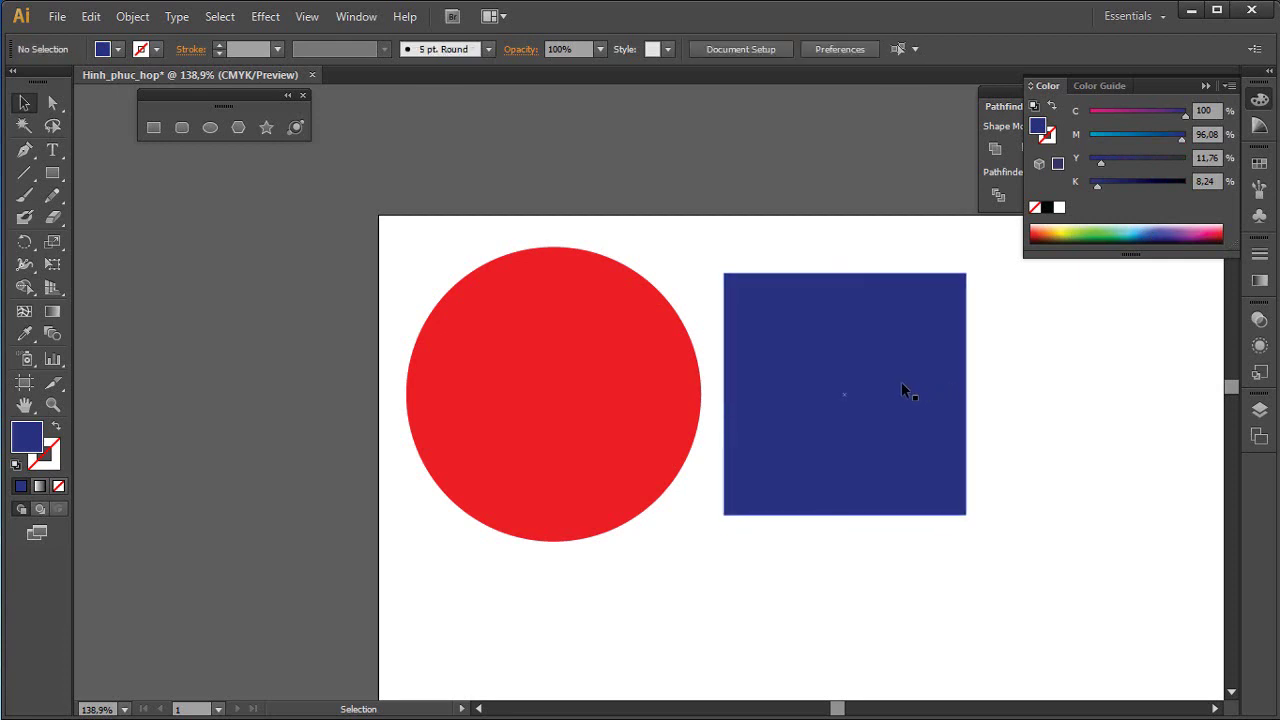
mouse_move(901, 381)
mouse_down()
mouse_move(816, 378)
mouse_move(833, 377)
mouse_move(809, 402)
mouse_up()
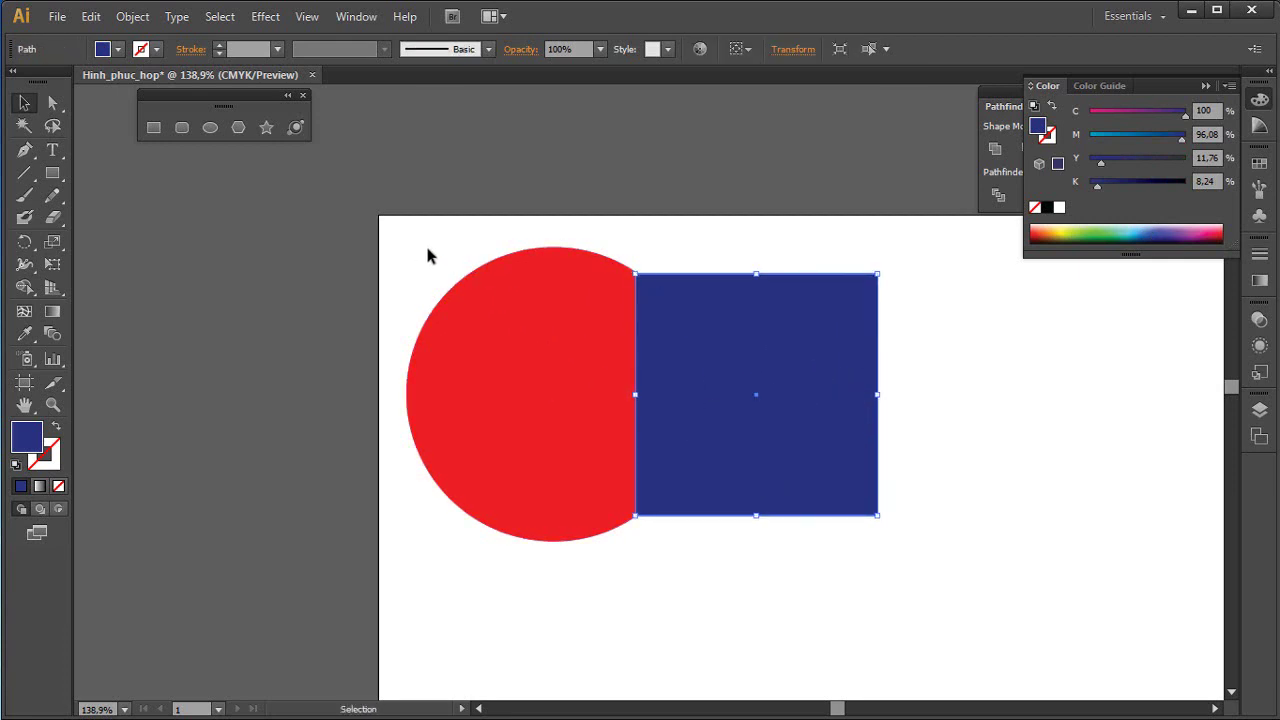
Draw an ellipse across the top of the circle and square
drag(429, 251, 957, 566)
click(971, 503)
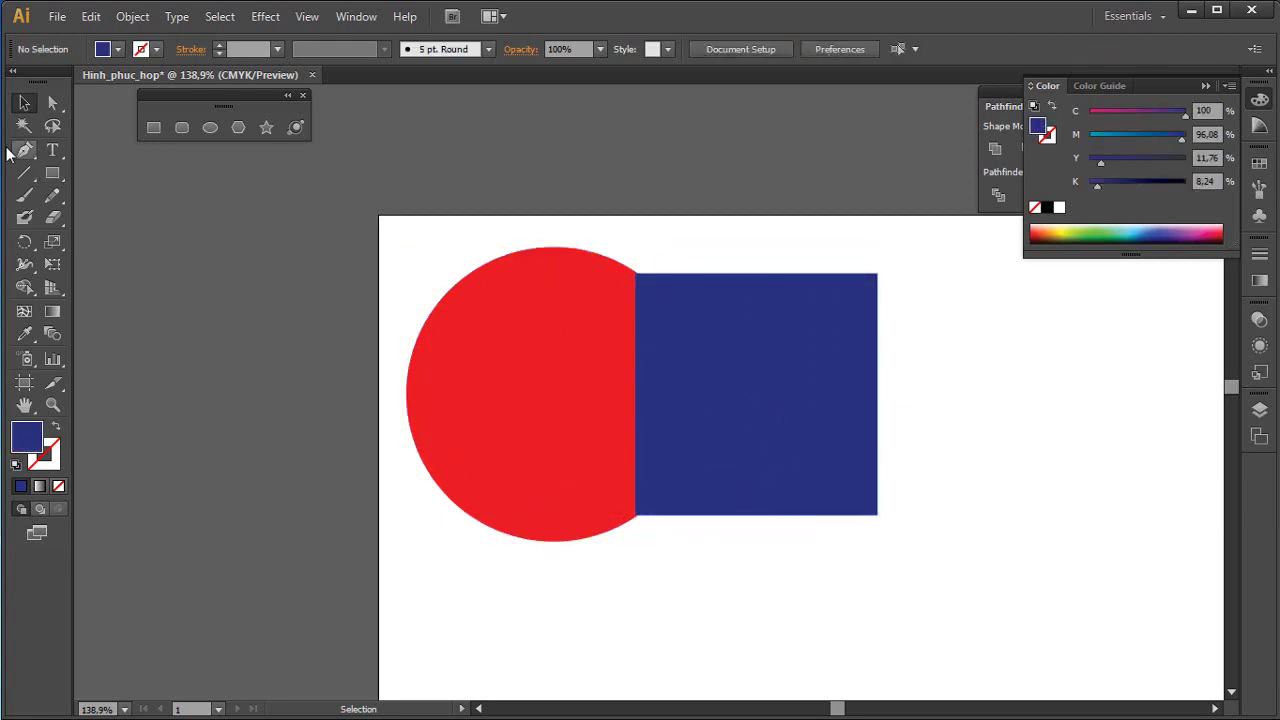
click(210, 127)
drag(517, 157, 737, 407)
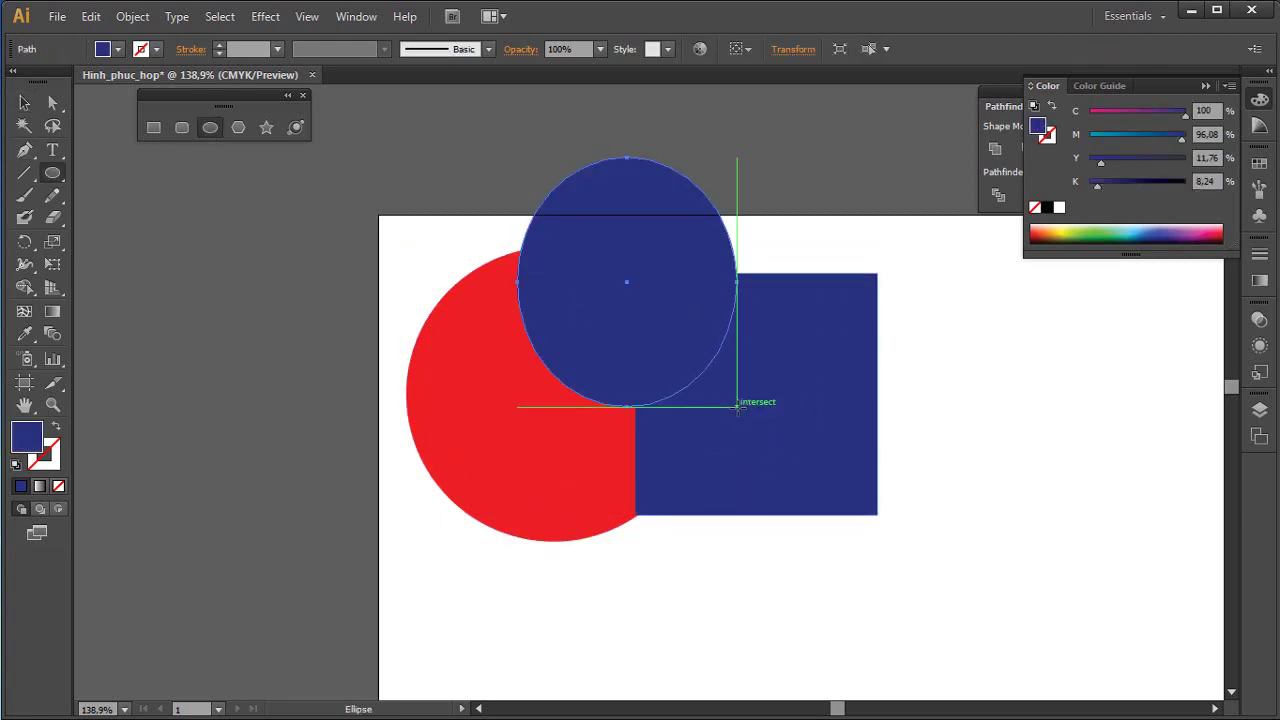
Colour the ellipse purple, select all three shapes, and make them one compound path
click(1190, 231)
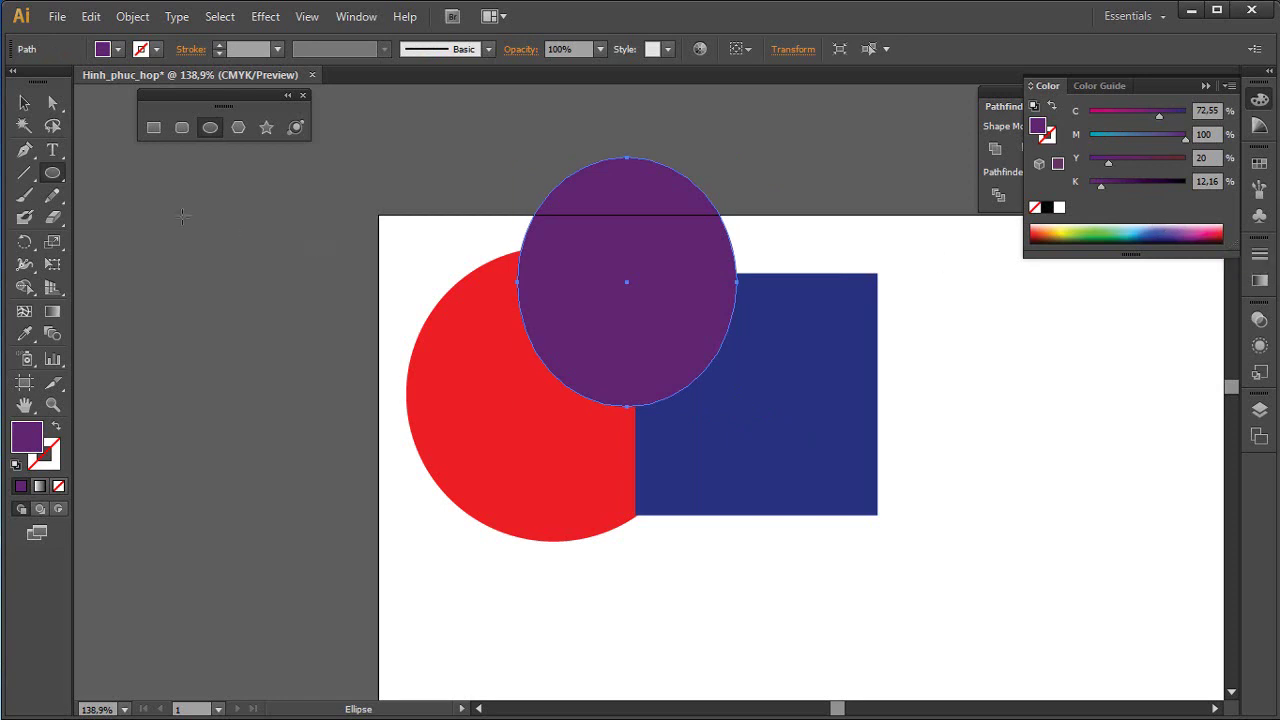
click(27, 104)
key(ctrl+a)
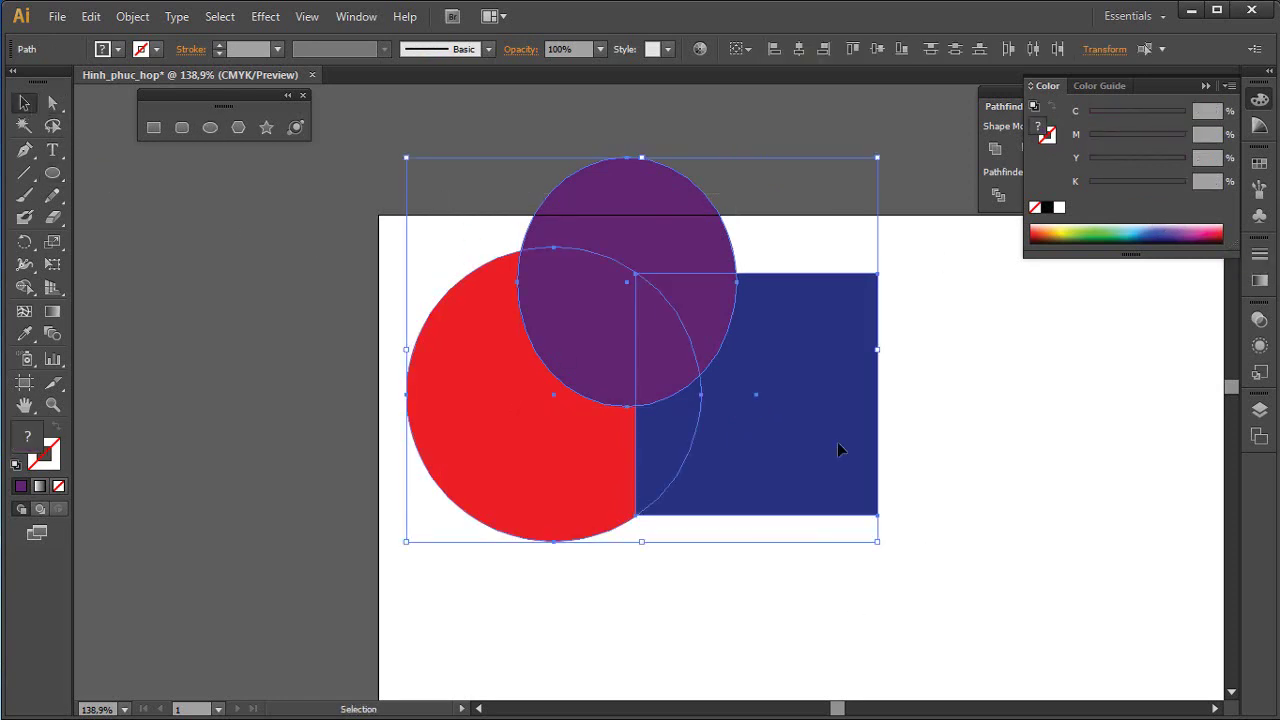
click(133, 17)
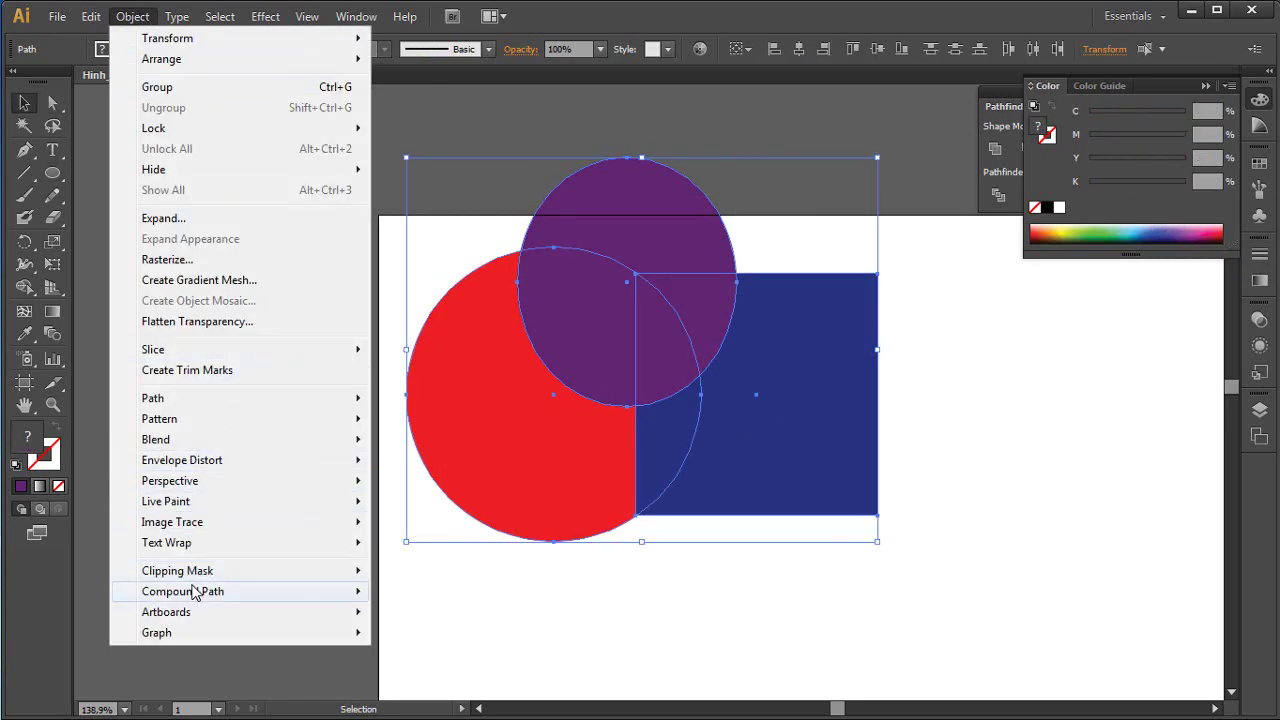
click(404, 595)
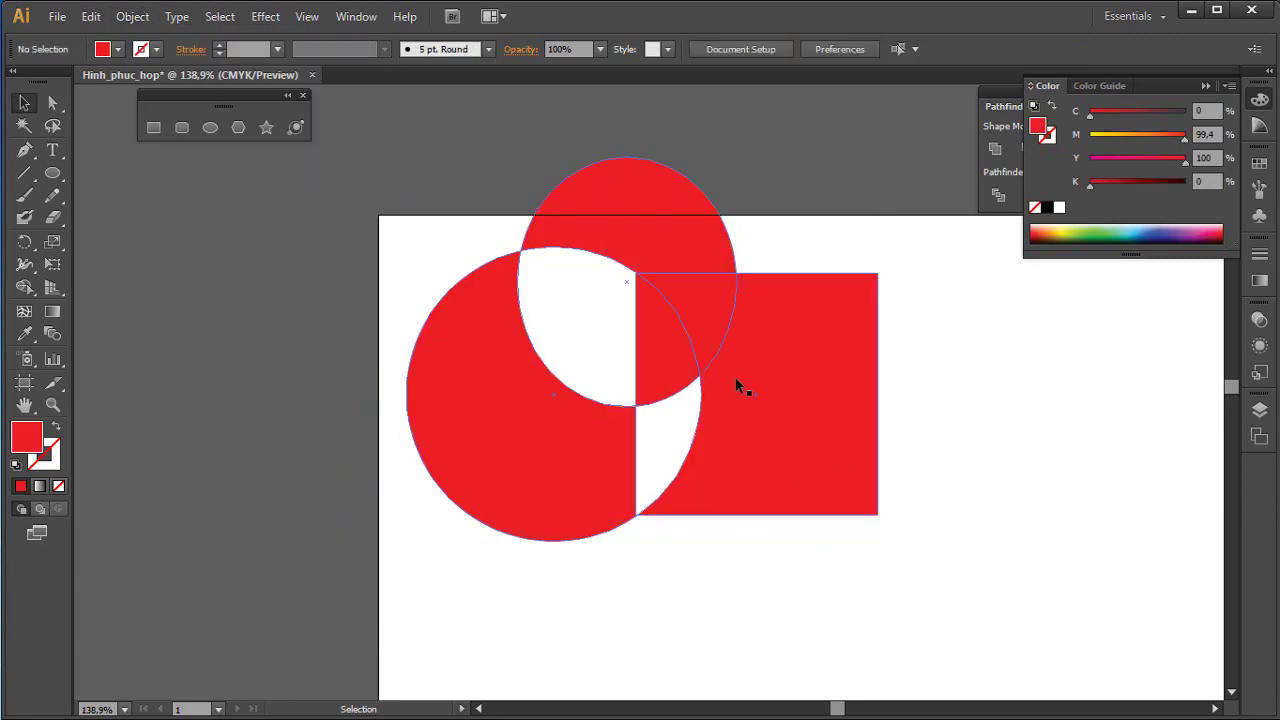
Drag the three-shape compound path to the artboard's left edge and delete it
drag(641, 276, 451, 286)
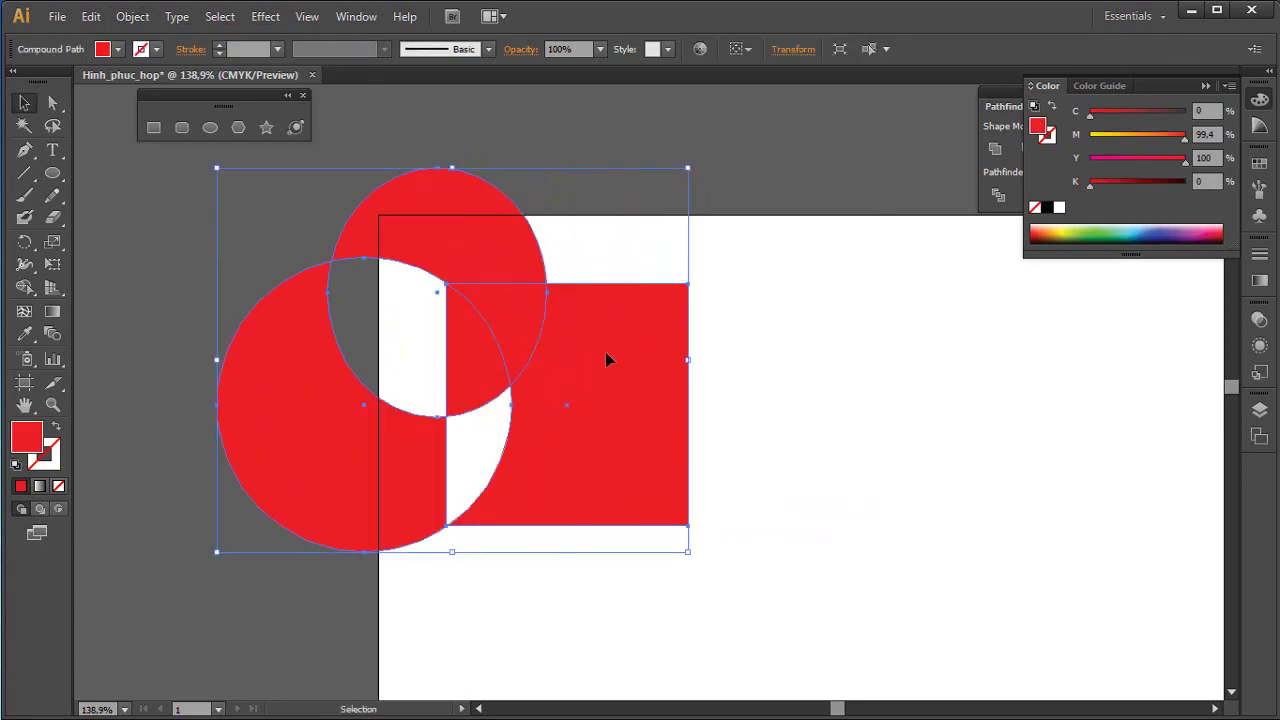
drag(607, 358, 912, 372)
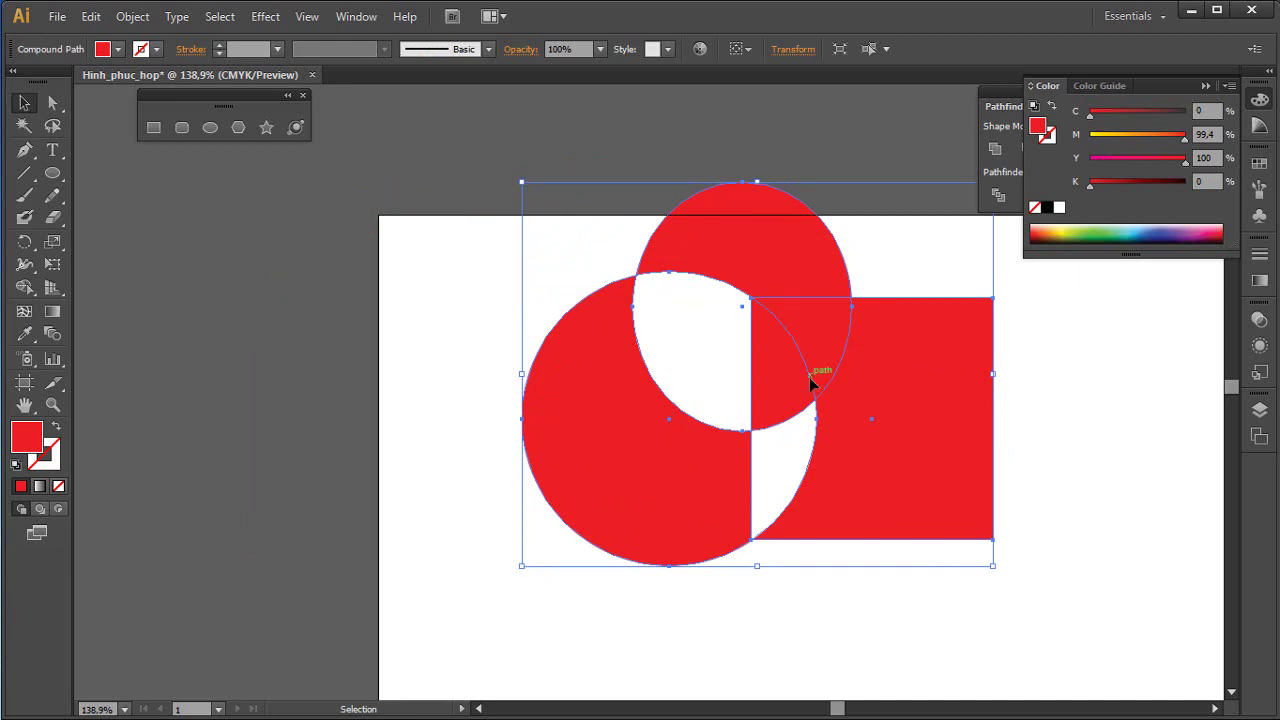
drag(809, 377, 492, 354)
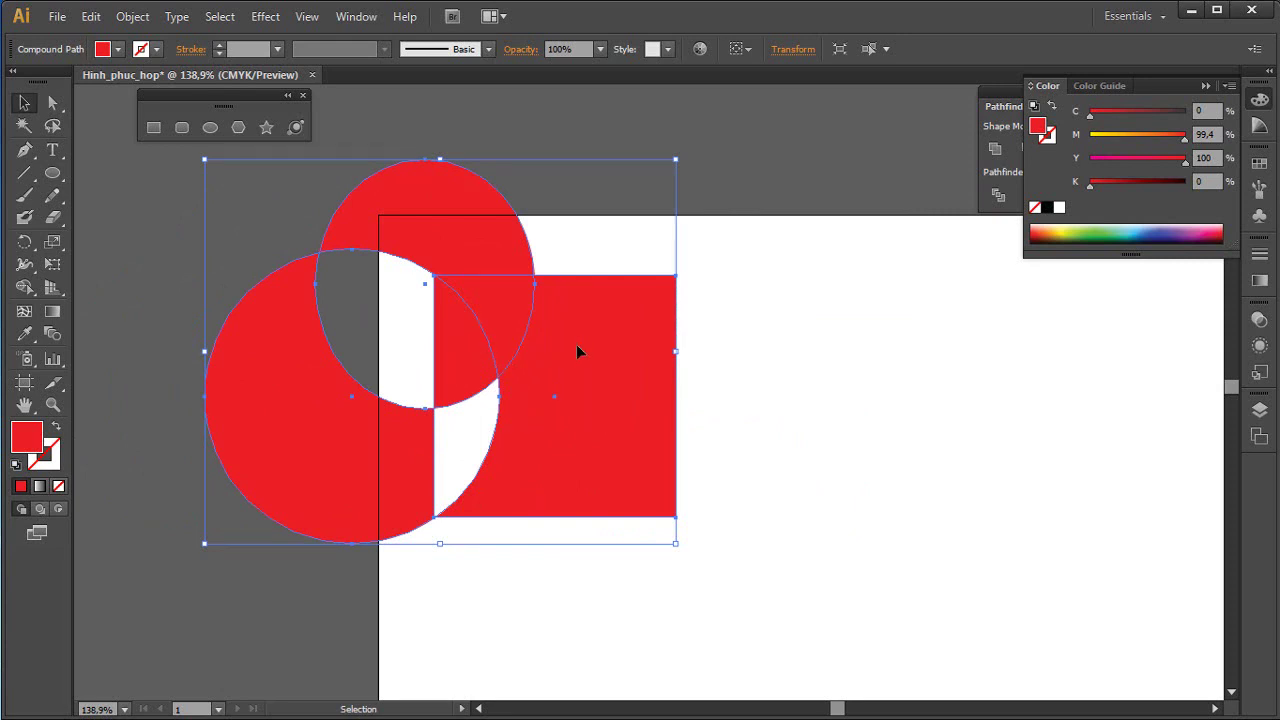
drag(577, 350, 442, 374)
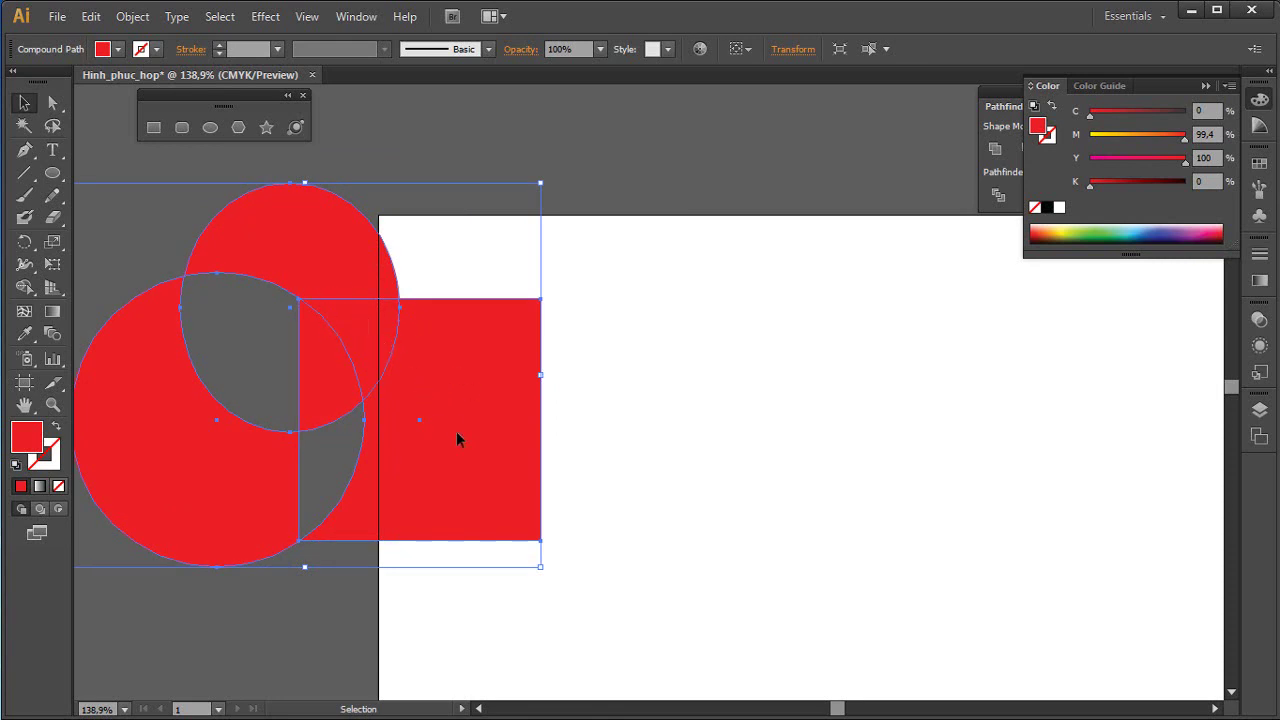
drag(457, 434, 473, 451)
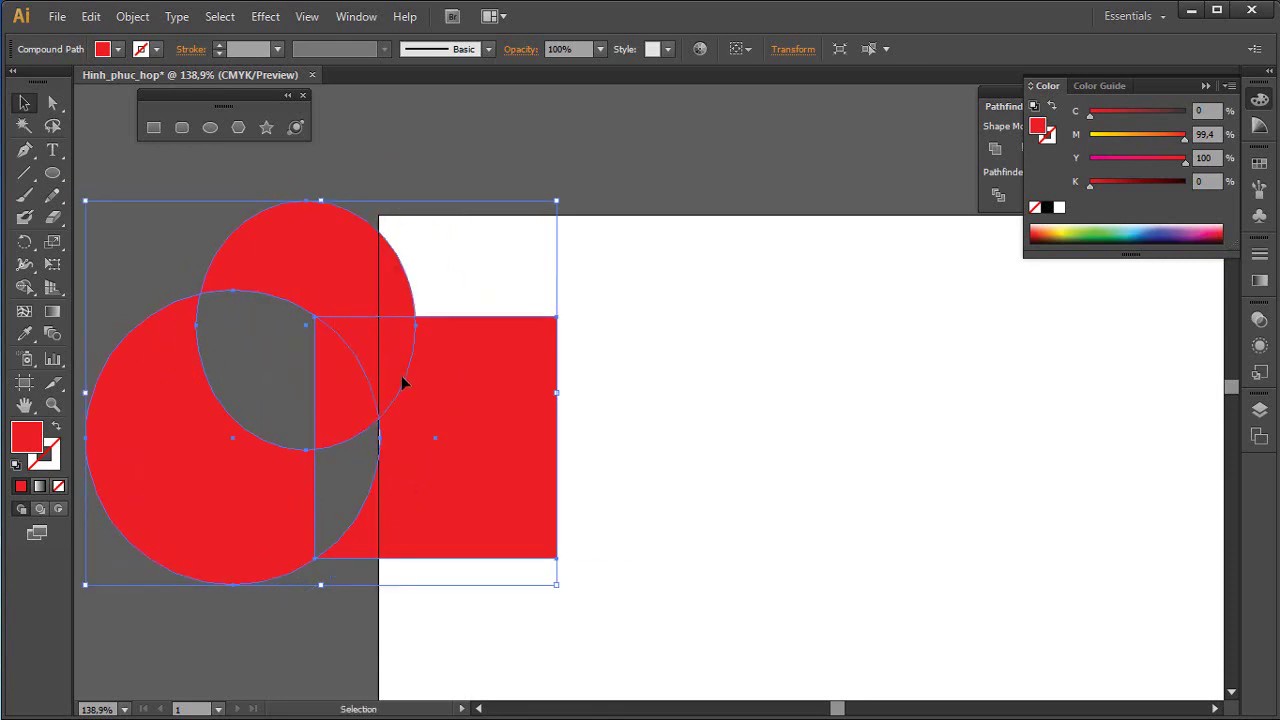
drag(410, 391, 634, 408)
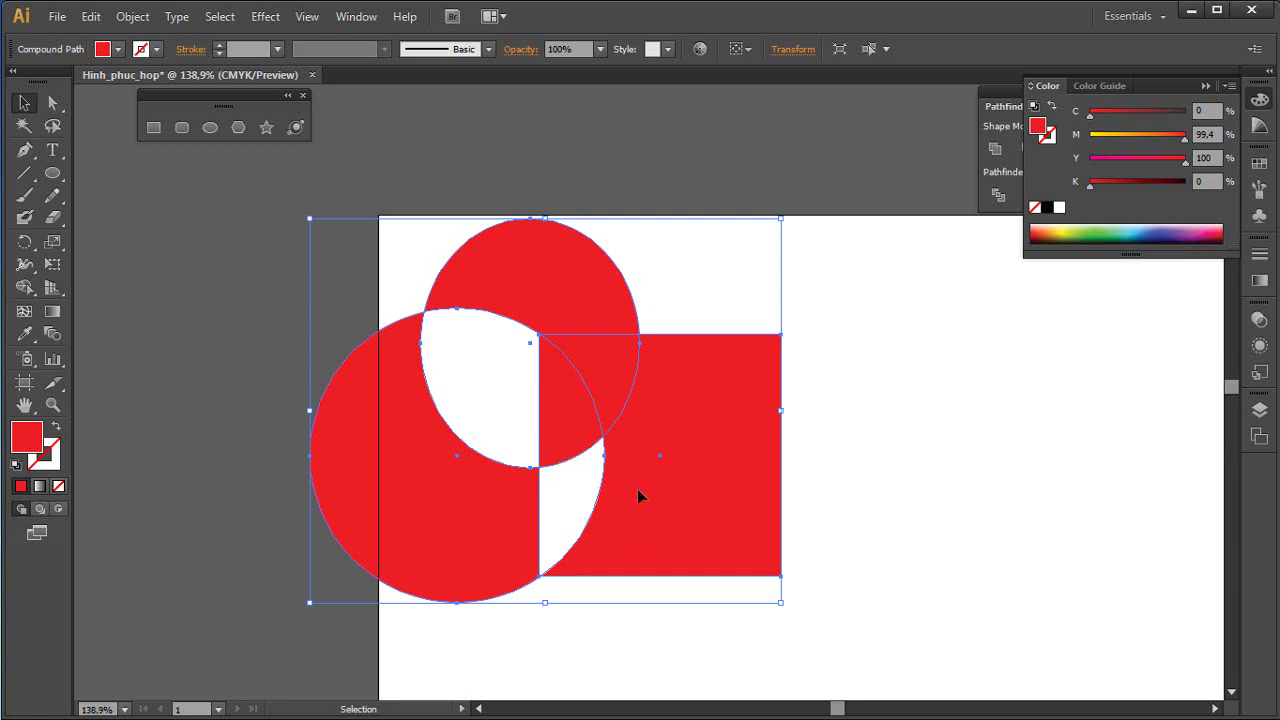
drag(637, 488, 706, 506)
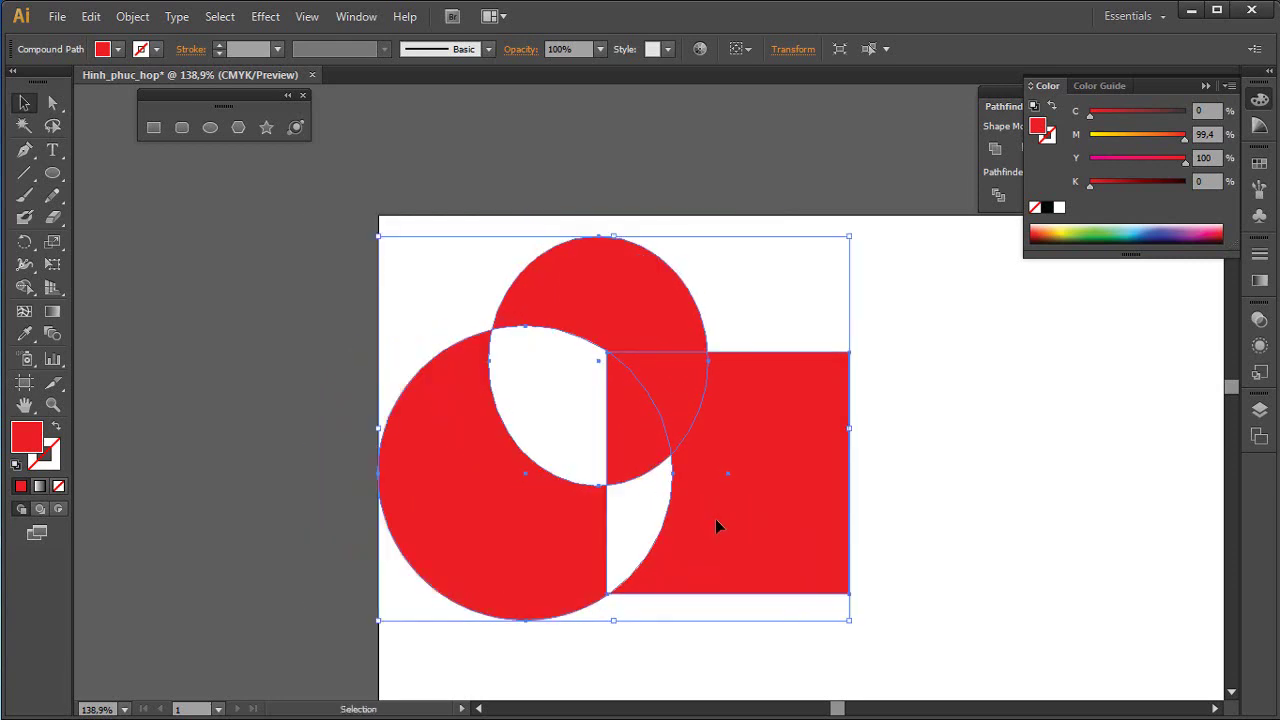
key(Delete)
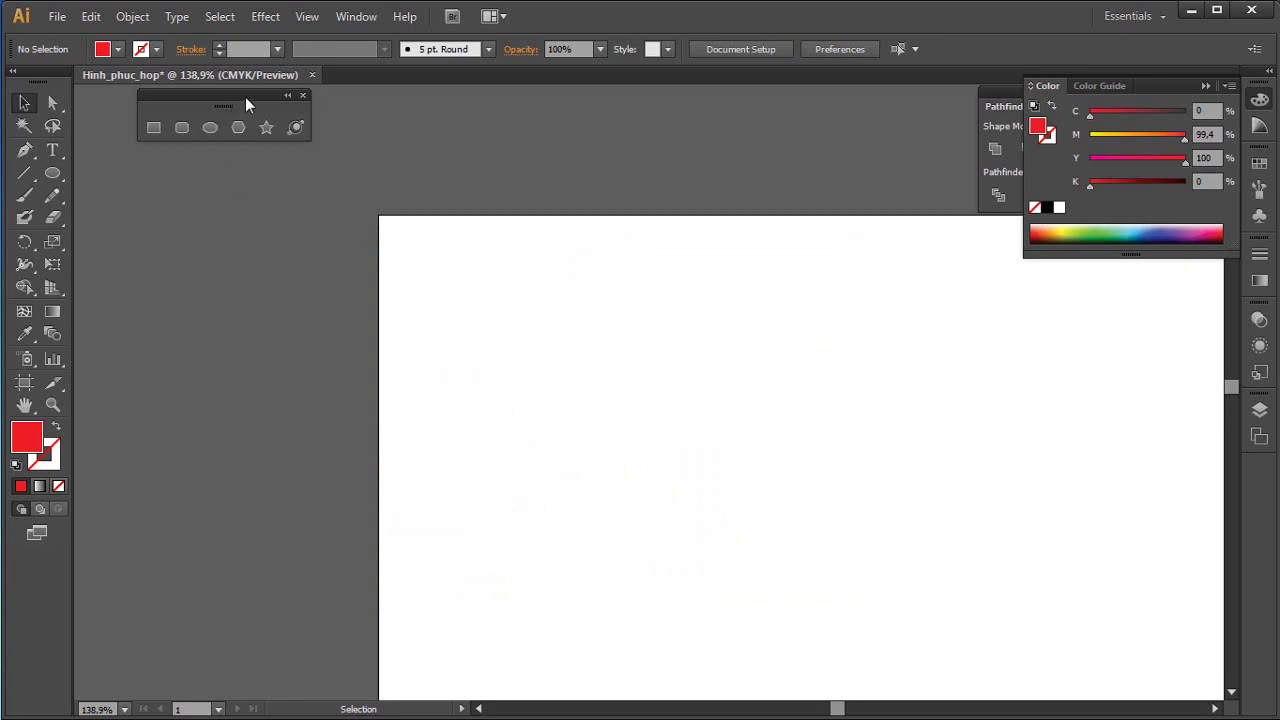
Close the Color and Pathfinder panels and pan so the whole artboard is visible
drag(246, 104, 199, 104)
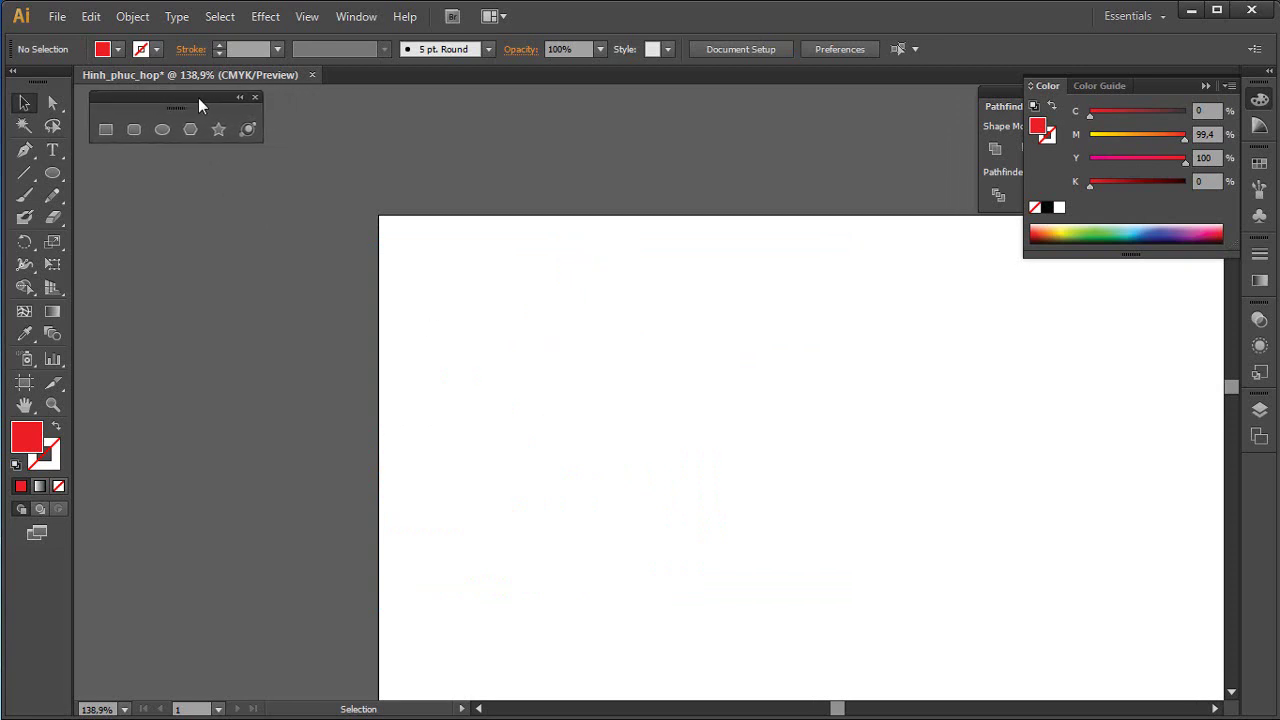
drag(198, 99, 194, 97)
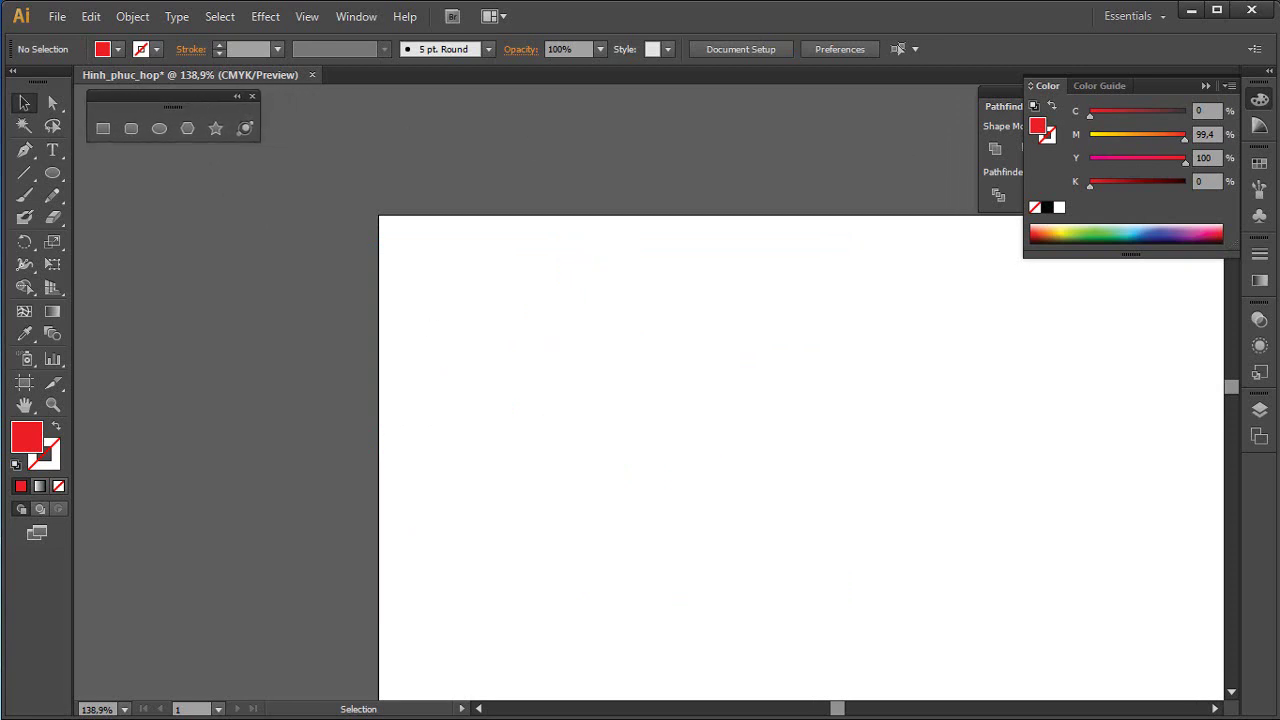
click(1262, 101)
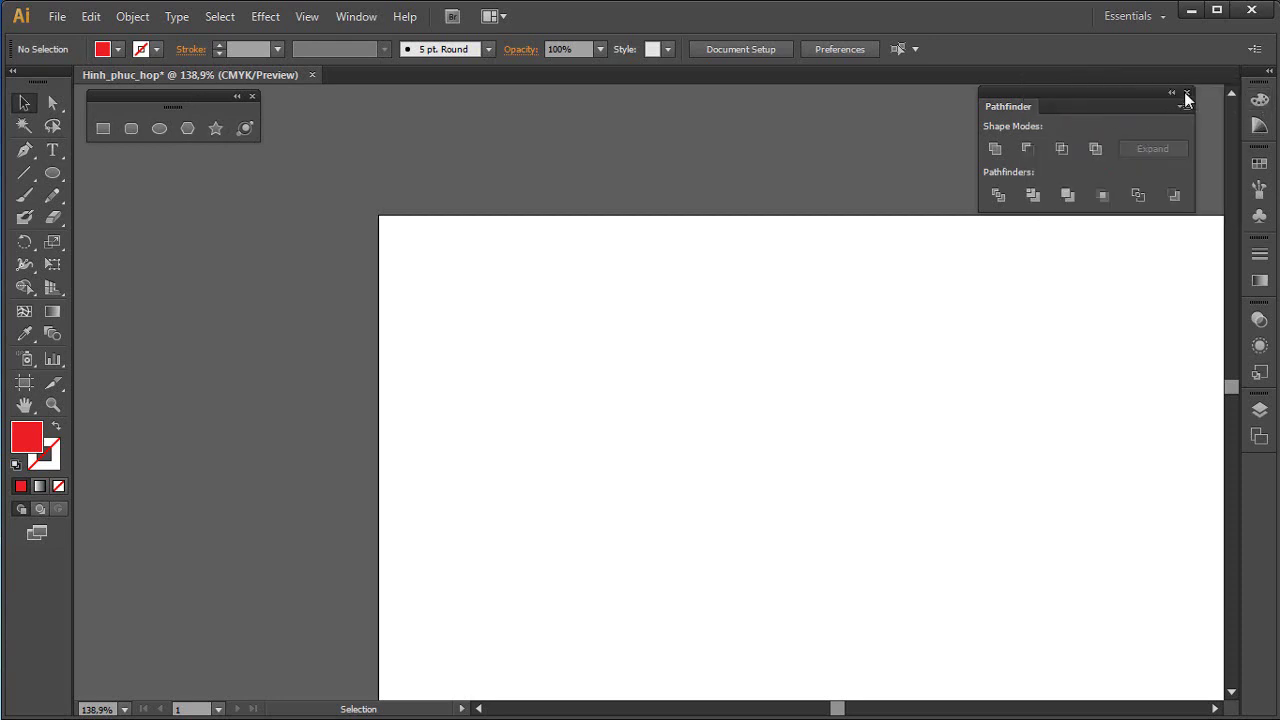
click(1187, 94)
drag(614, 423, 360, 315)
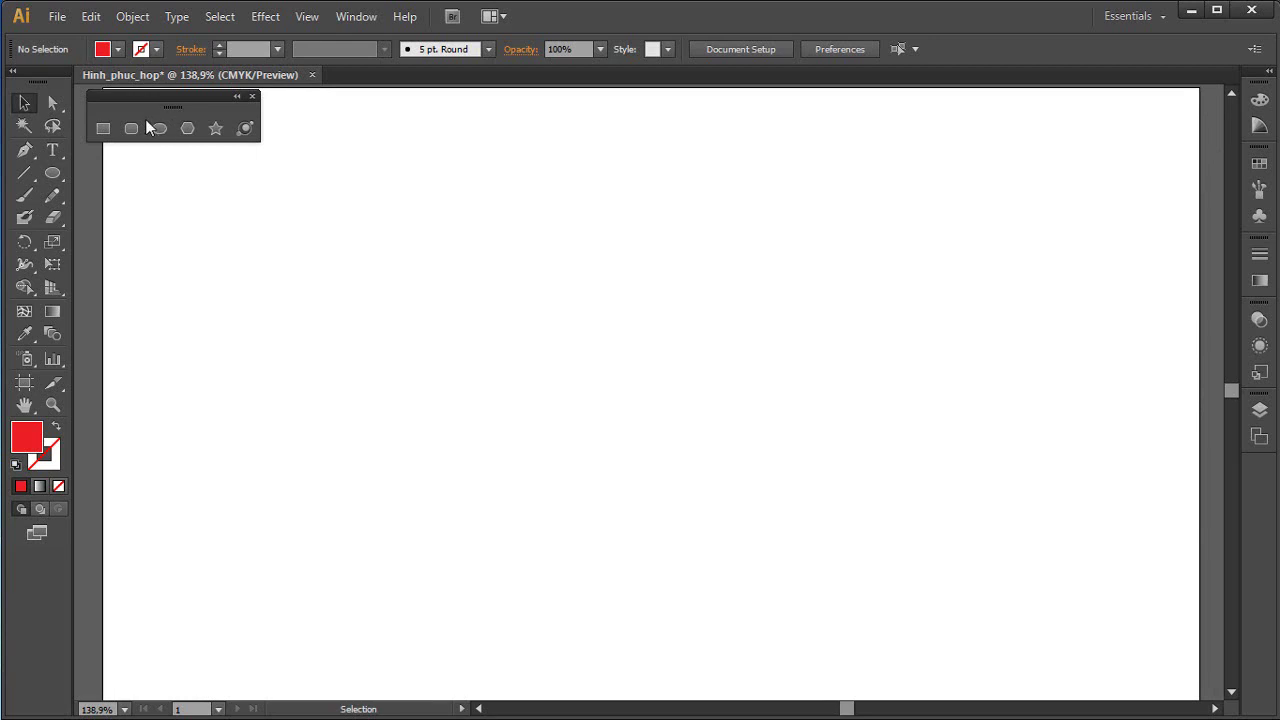
click(103, 128)
Draw a red square, a circle over its top-right corner, and a hexagon to the right
drag(240, 270, 510, 539)
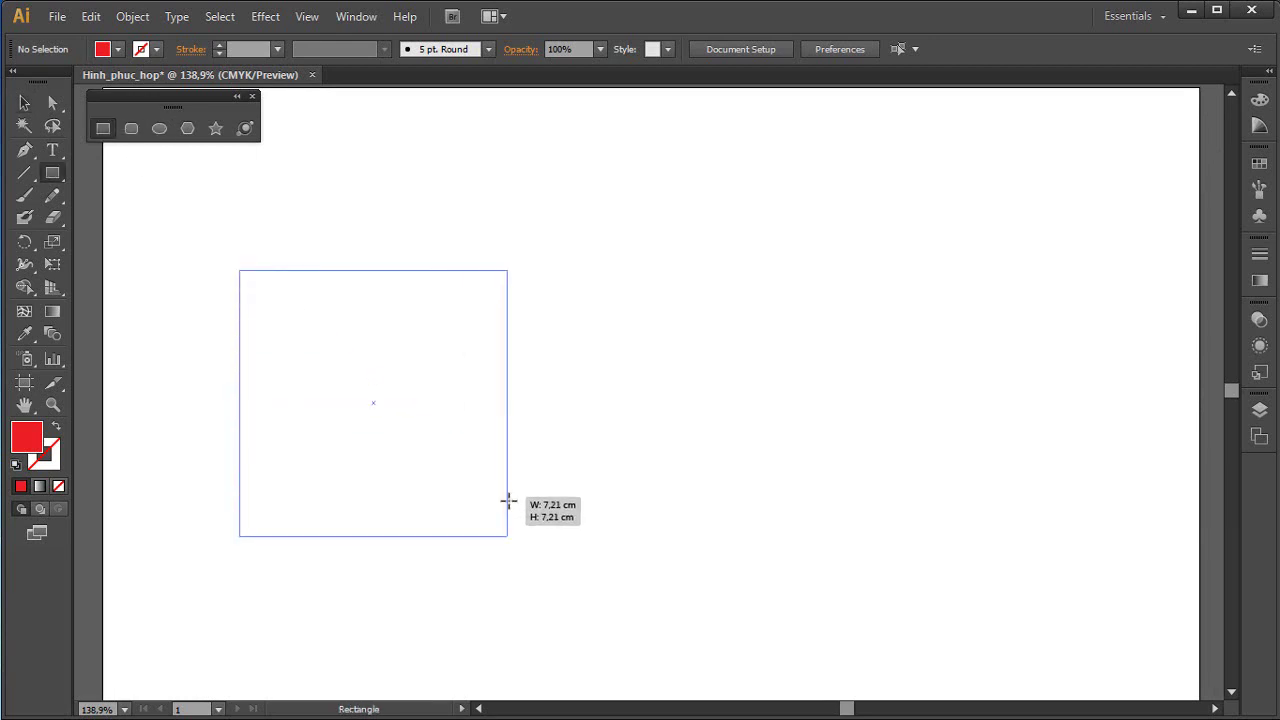
click(159, 128)
drag(392, 216, 607, 433)
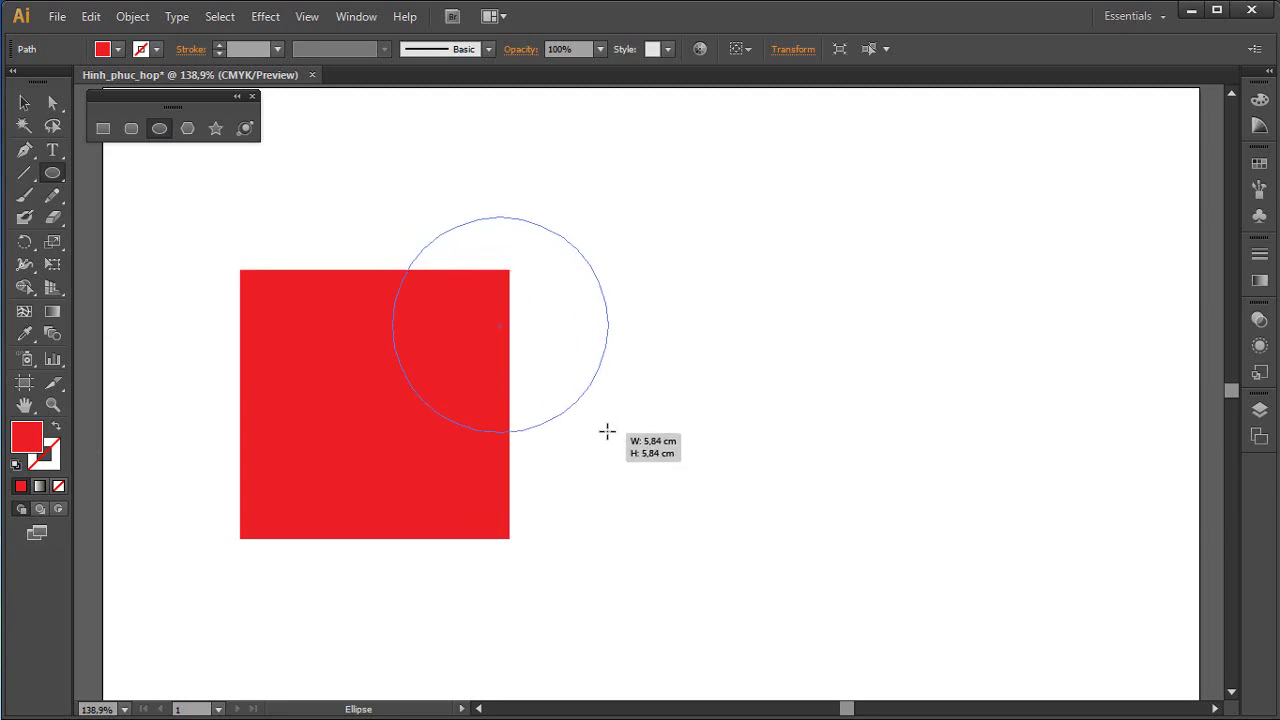
click(196, 136)
drag(906, 146, 1030, 374)
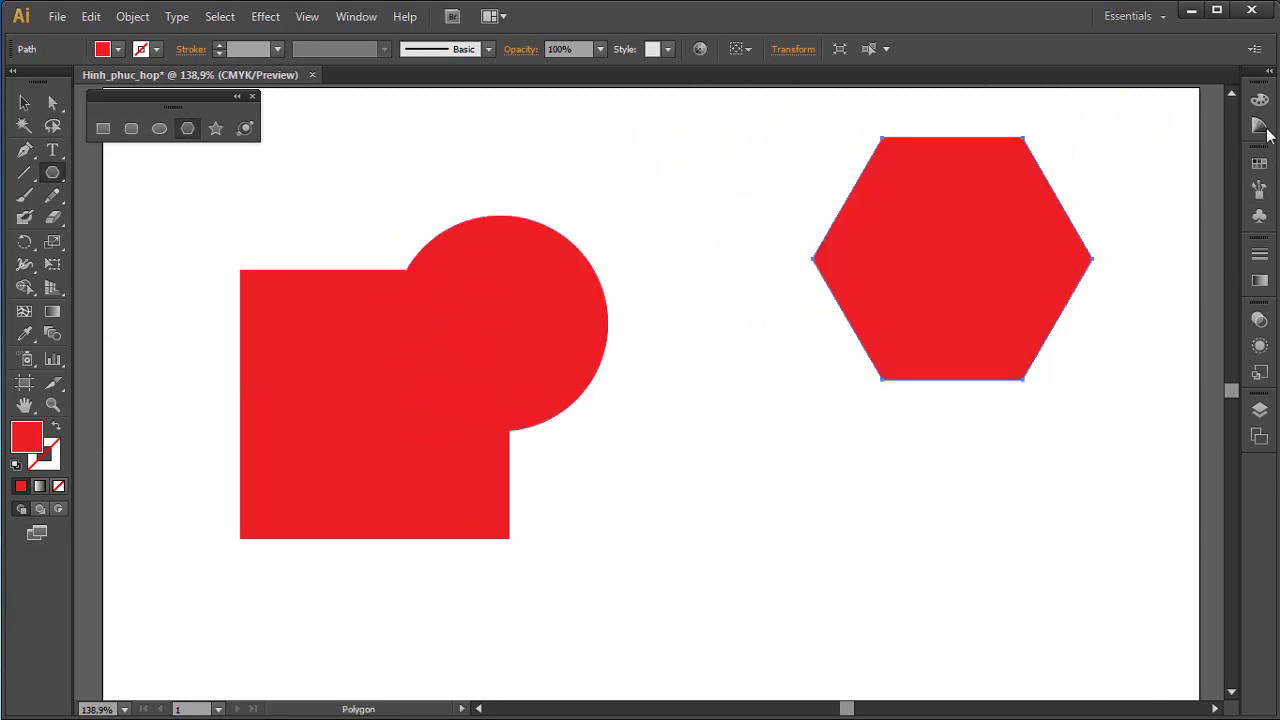
Fill the hexagon purple and the circle dark blue from the Swatches dropdown
click(117, 49)
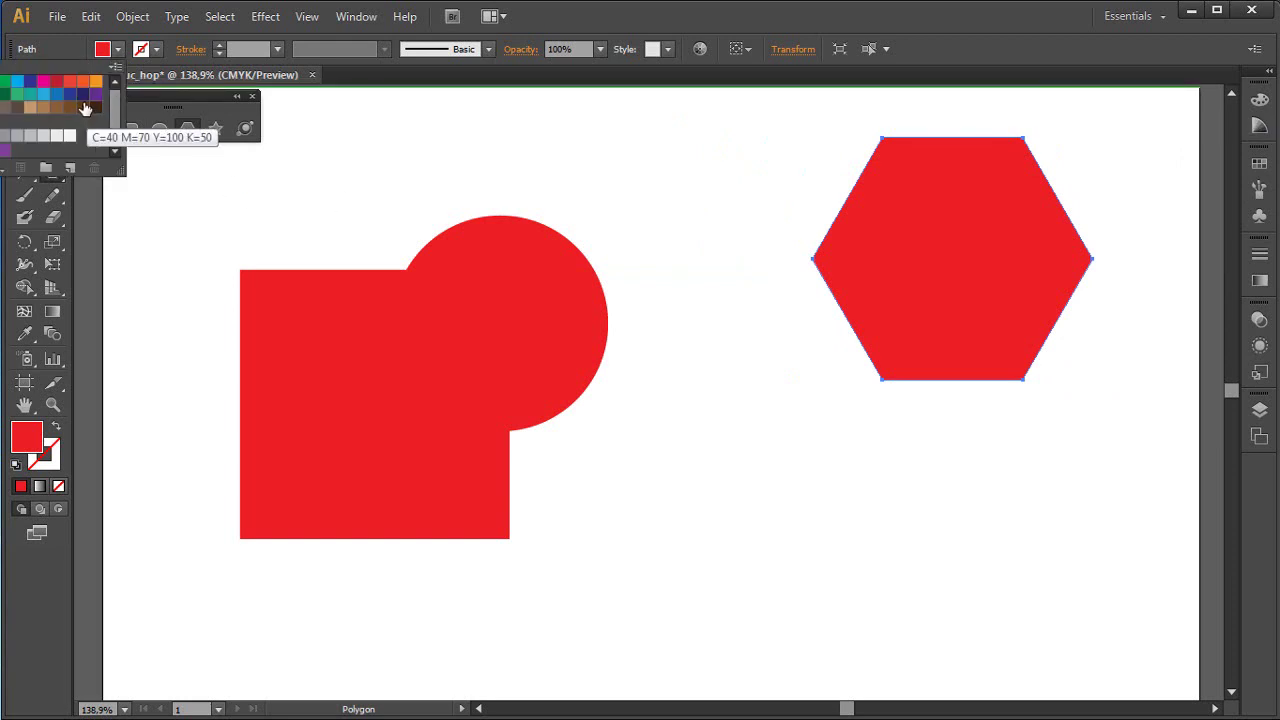
click(96, 96)
key(v)
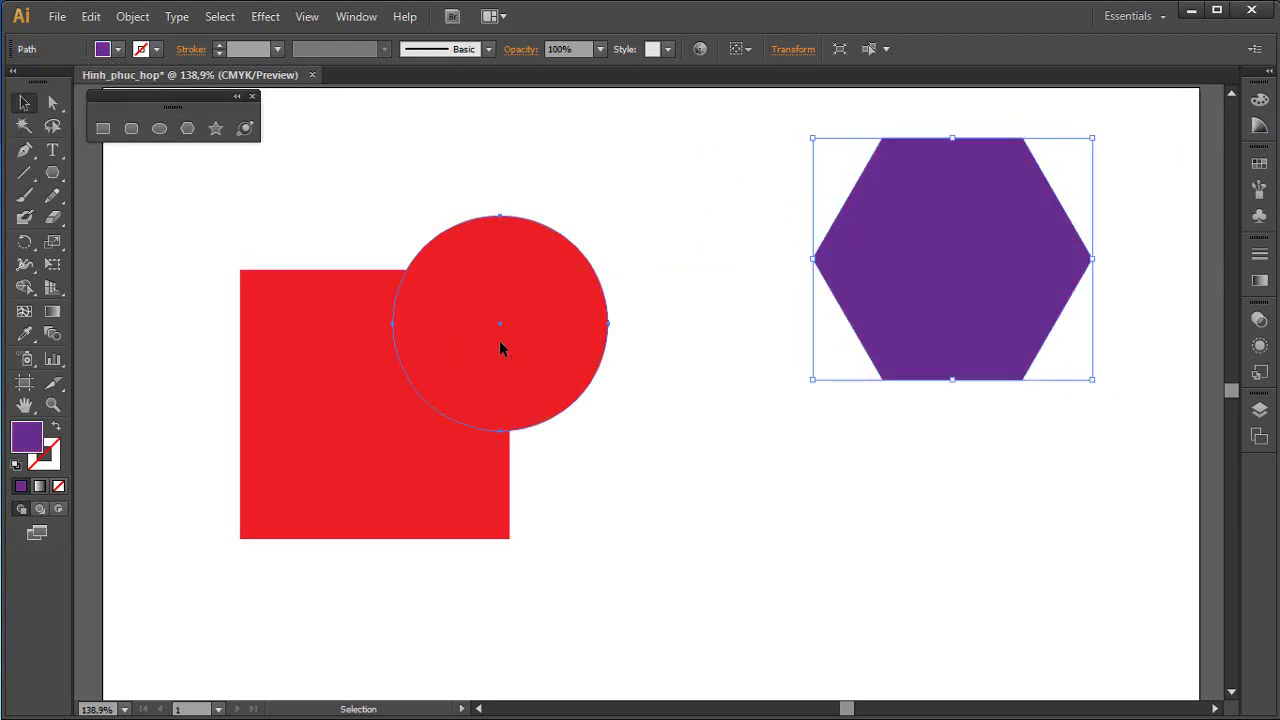
click(499, 340)
click(82, 94)
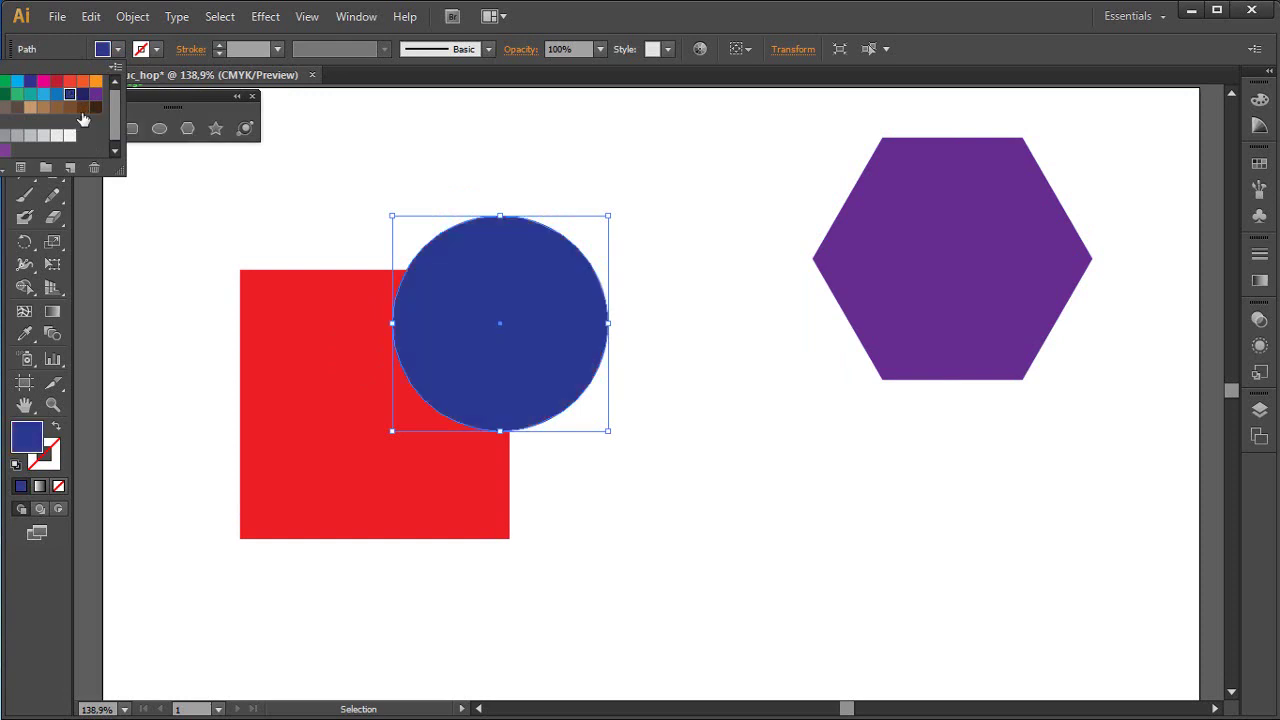
click(394, 177)
Enlarge the blue circle to about 6,55 cm, nudge the hexagon right, and select square and circle
drag(425, 222, 522, 244)
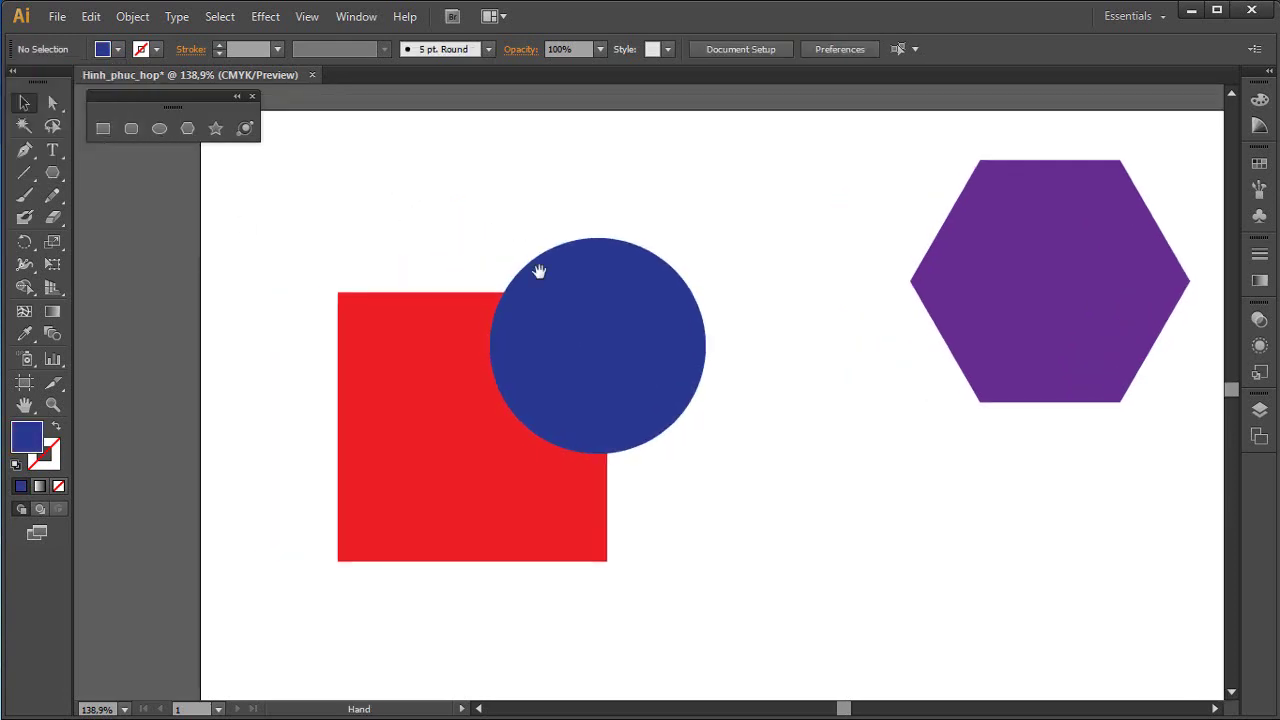
click(603, 363)
drag(706, 458, 720, 472)
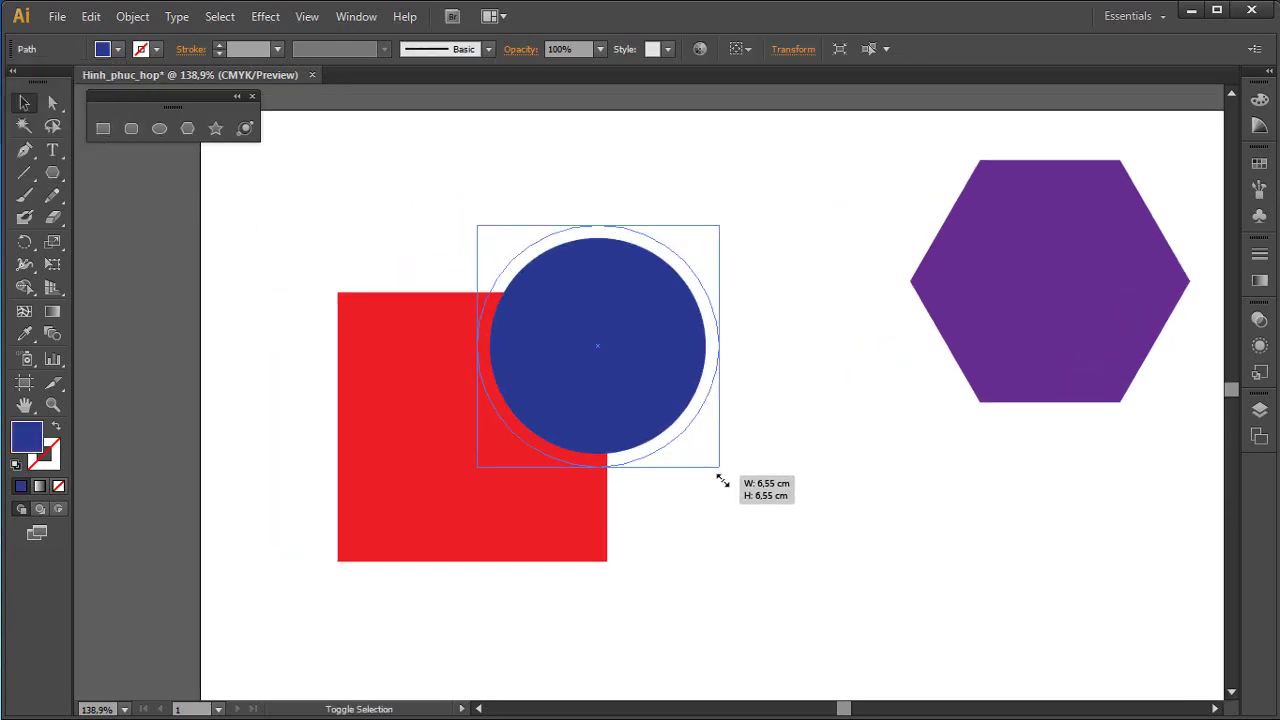
drag(650, 381, 641, 389)
click(749, 355)
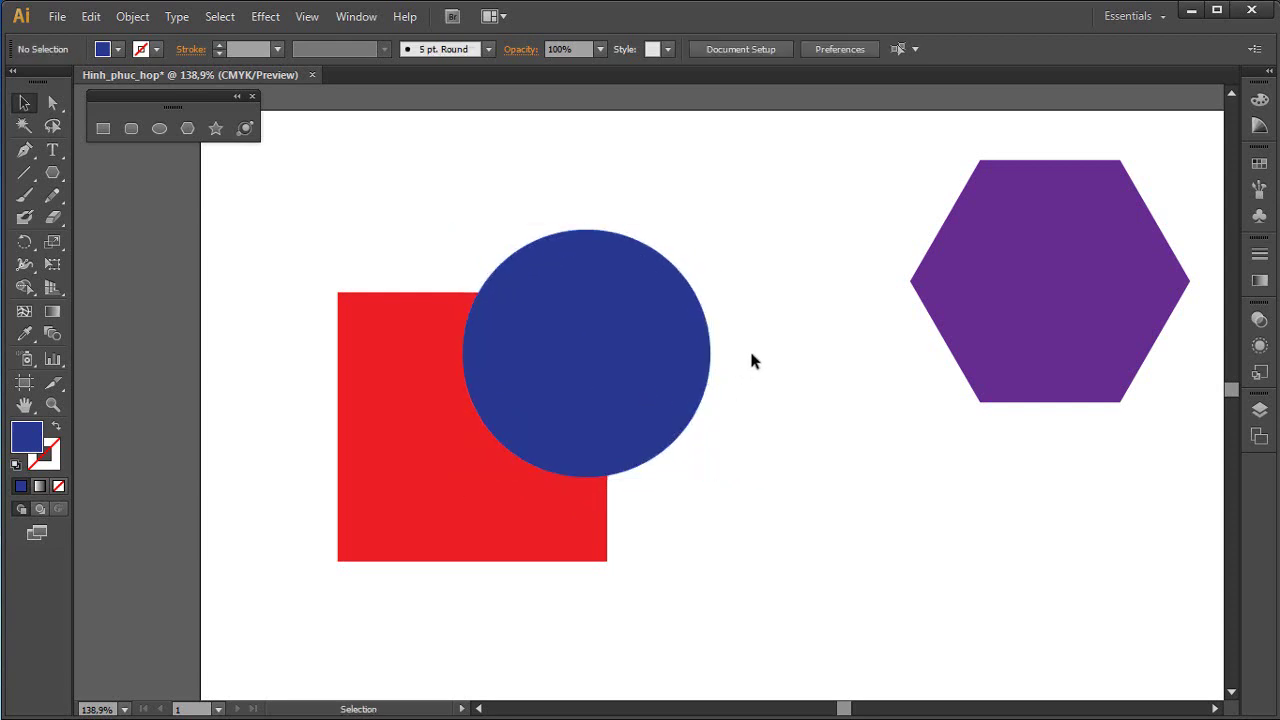
drag(1040, 282, 1052, 285)
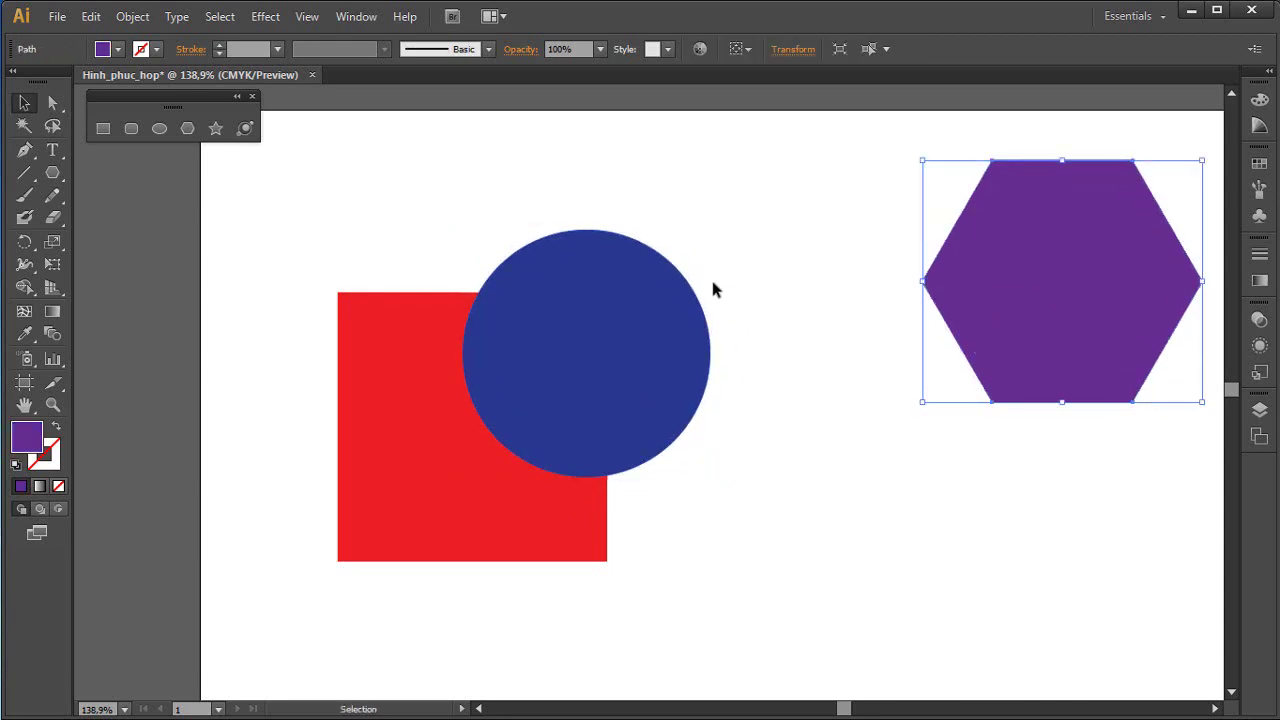
drag(240, 182, 741, 637)
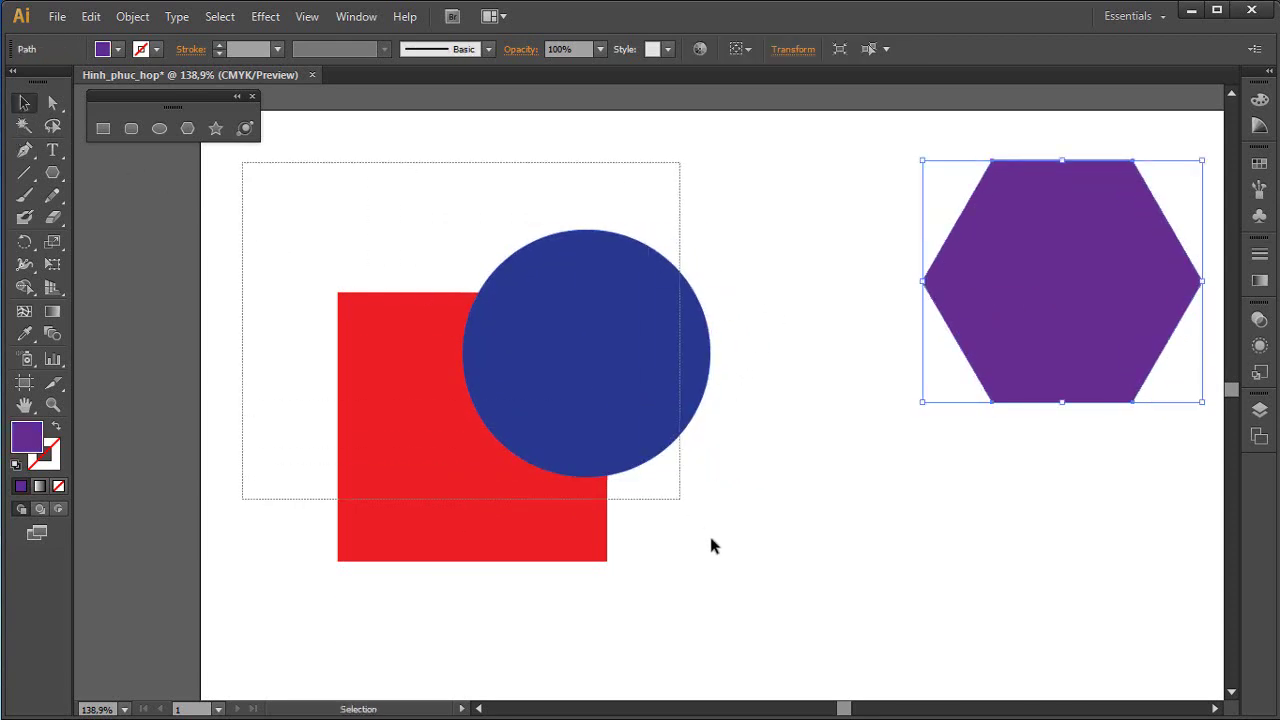
Marquee-select both the red square and dark blue circle, then open the Window menu
click(753, 613)
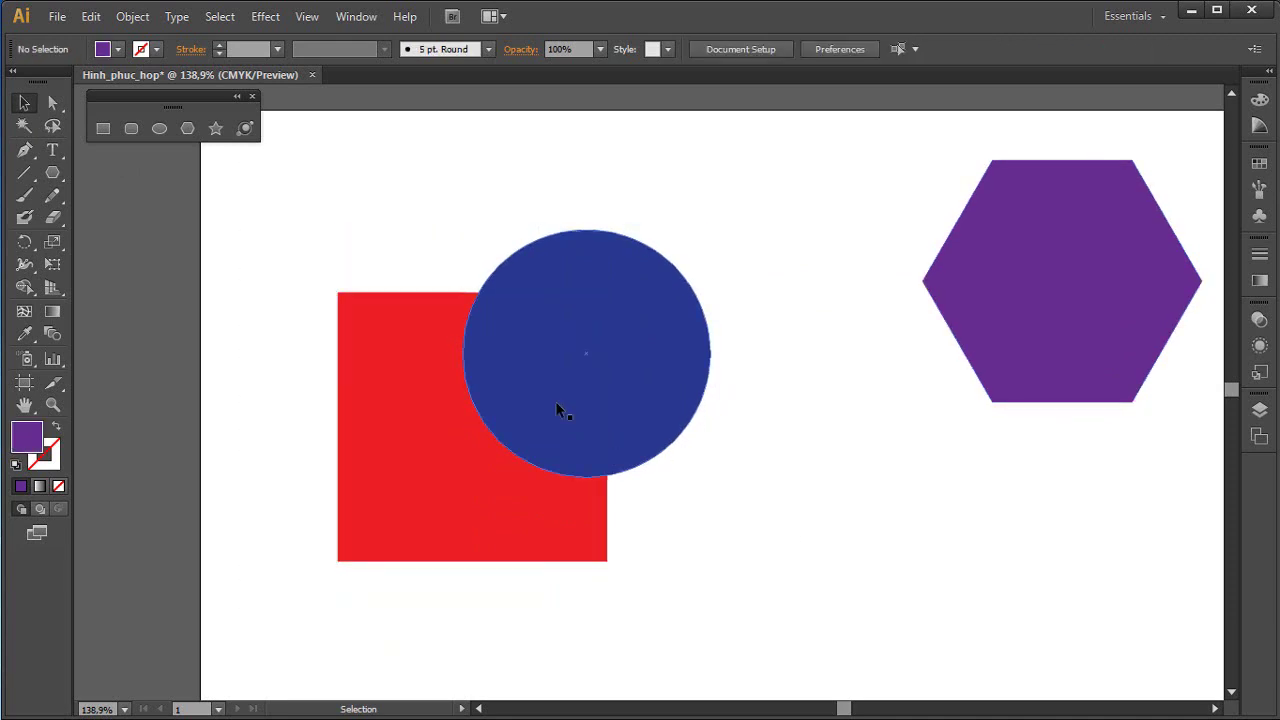
drag(266, 218, 750, 620)
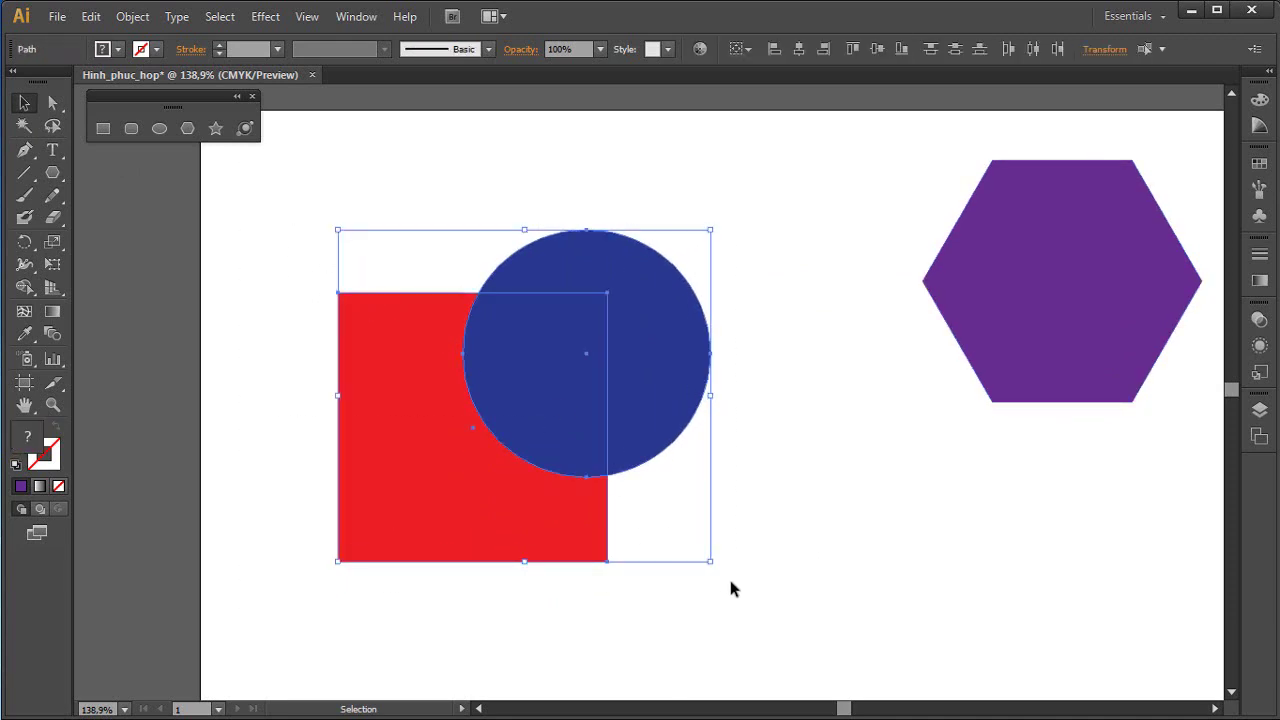
click(320, 205)
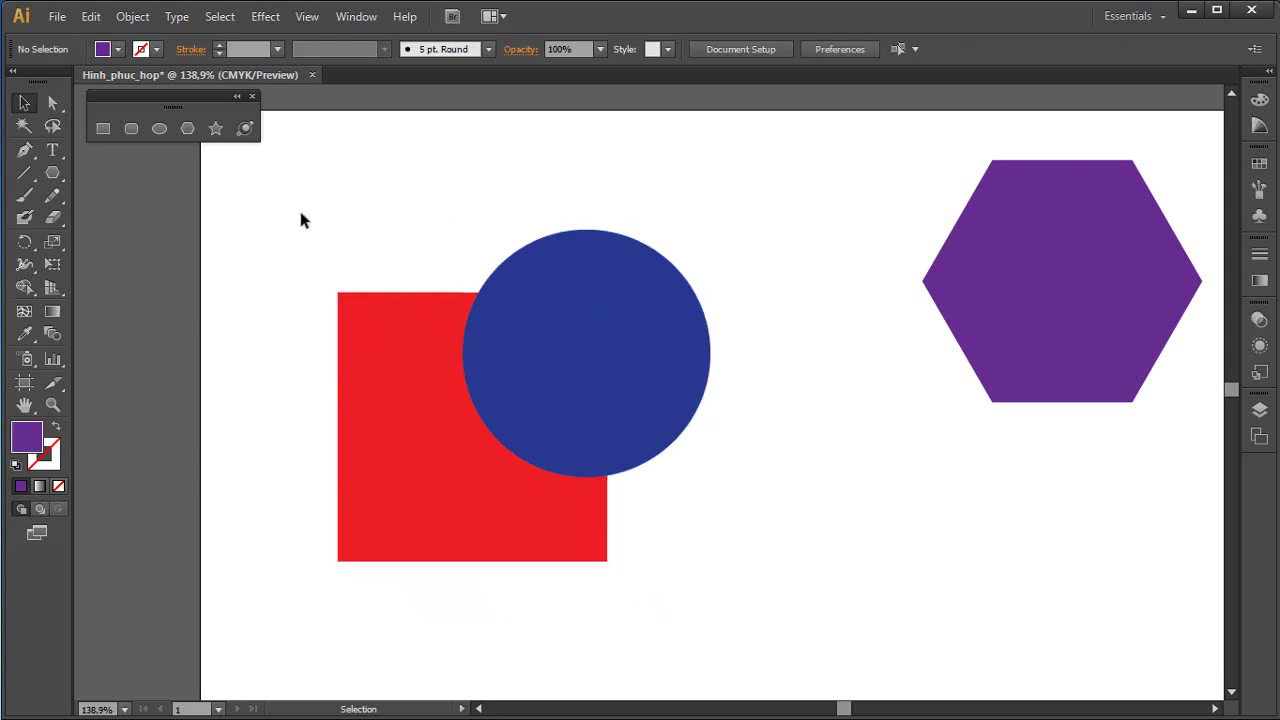
mouse_move(276, 201)
mouse_down()
mouse_move(703, 565)
mouse_move(748, 566)
mouse_up()
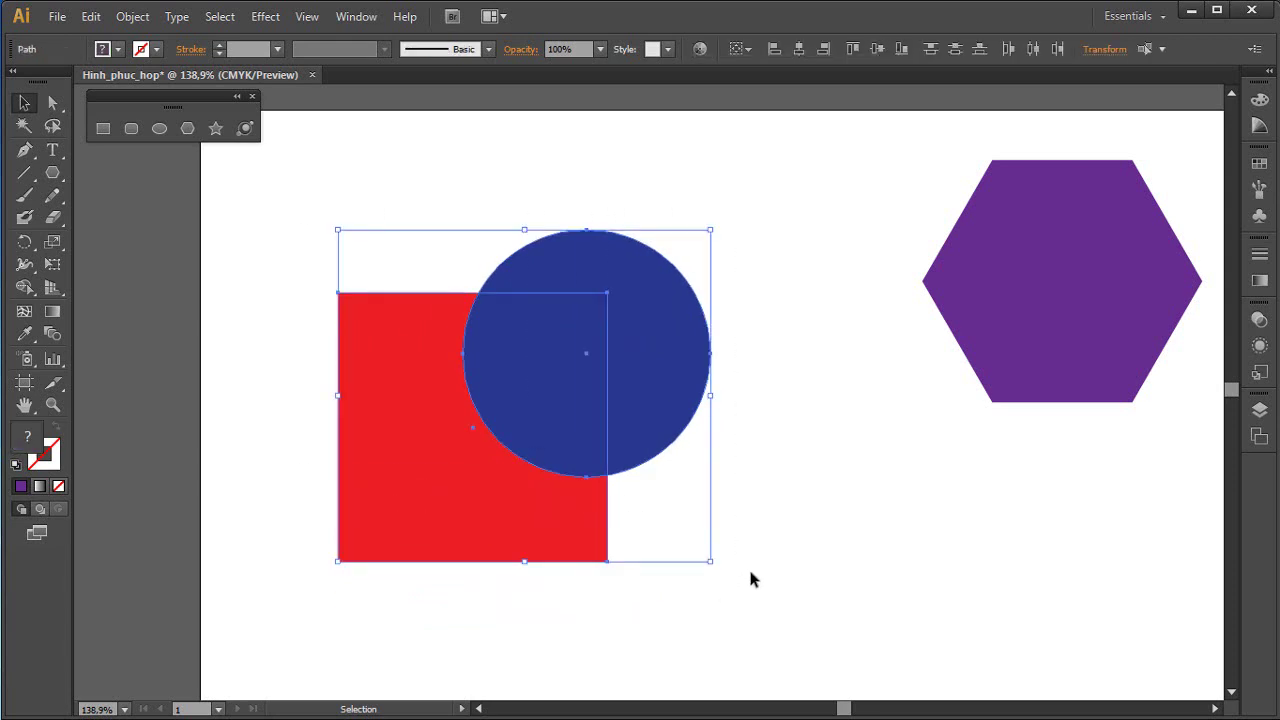
click(355, 17)
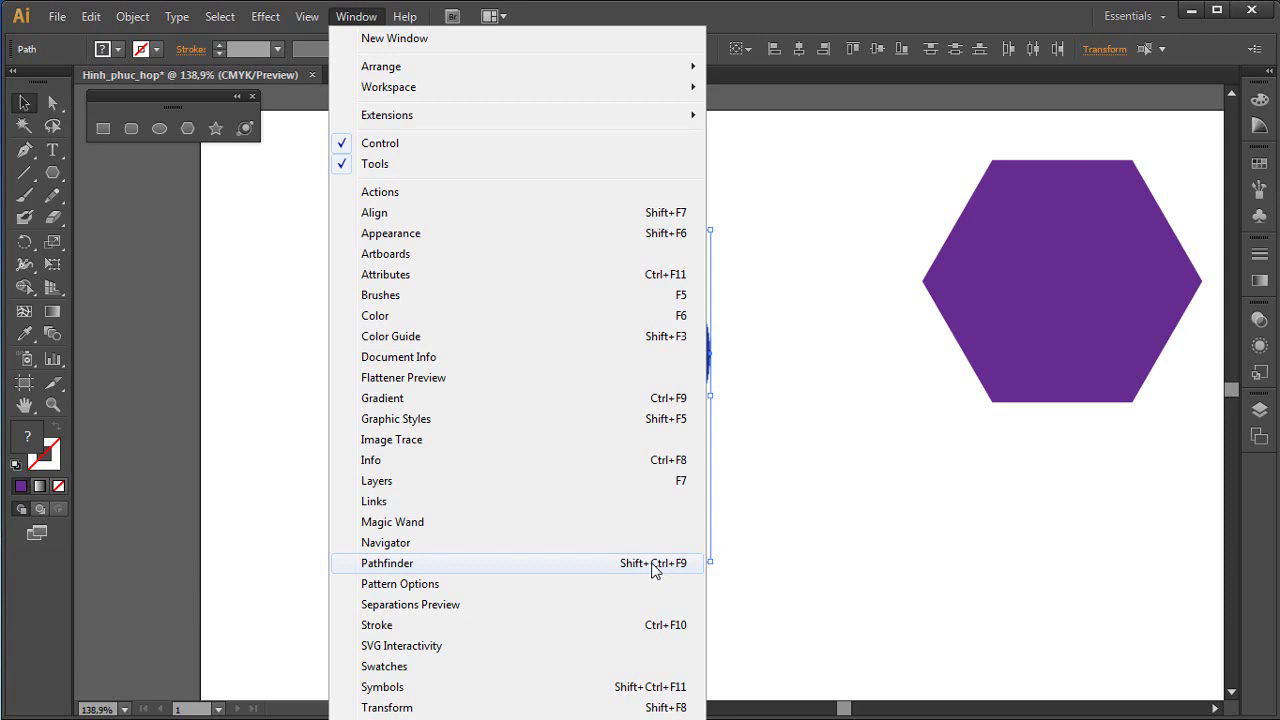
Show the Pathfinder panel and position it to the left of the square and circle
click(652, 568)
mouse_move(1030, 102)
mouse_down()
mouse_move(417, 123)
mouse_move(237, 212)
mouse_move(160, 214)
mouse_move(155, 231)
mouse_move(189, 226)
mouse_up()
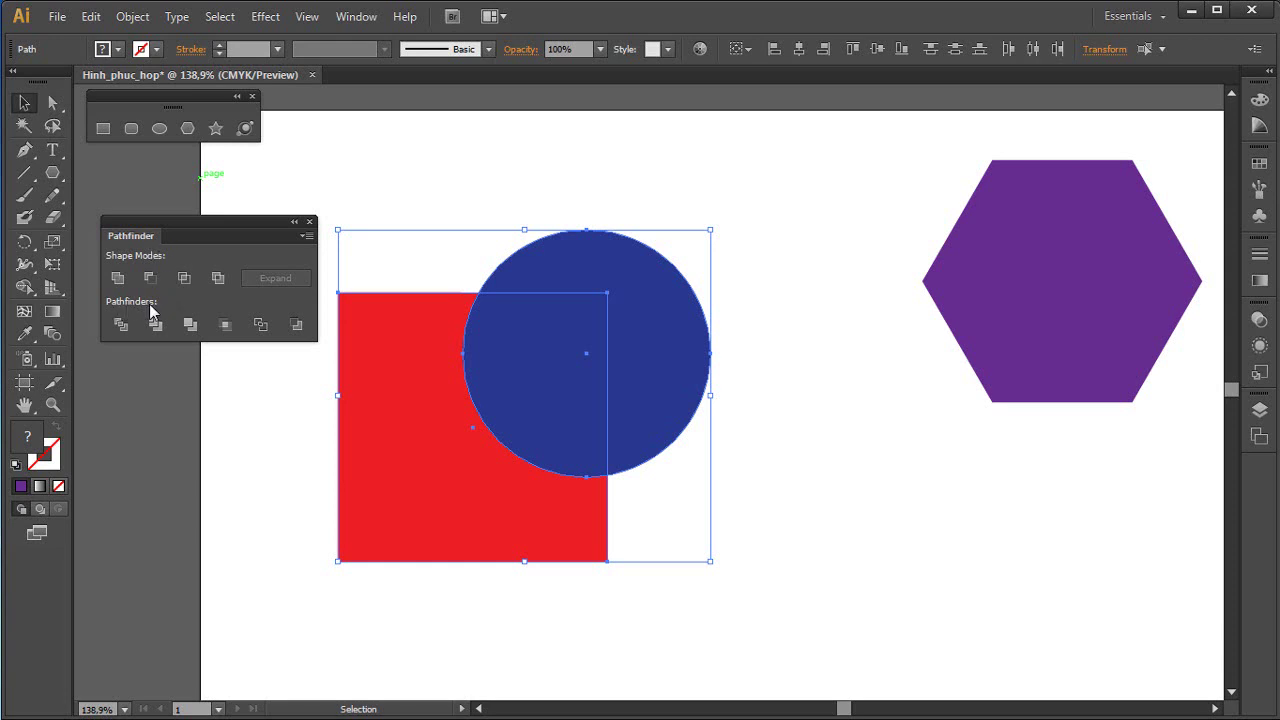
drag(205, 228, 193, 221)
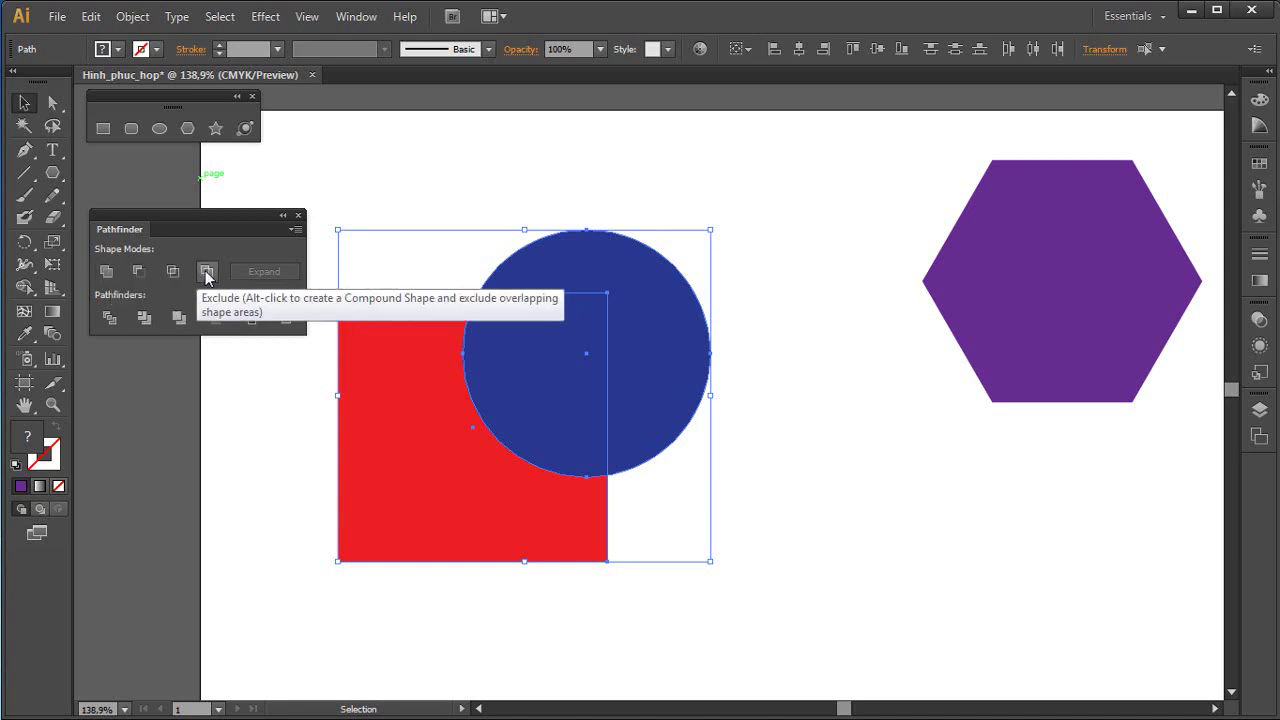
drag(186, 216, 184, 184)
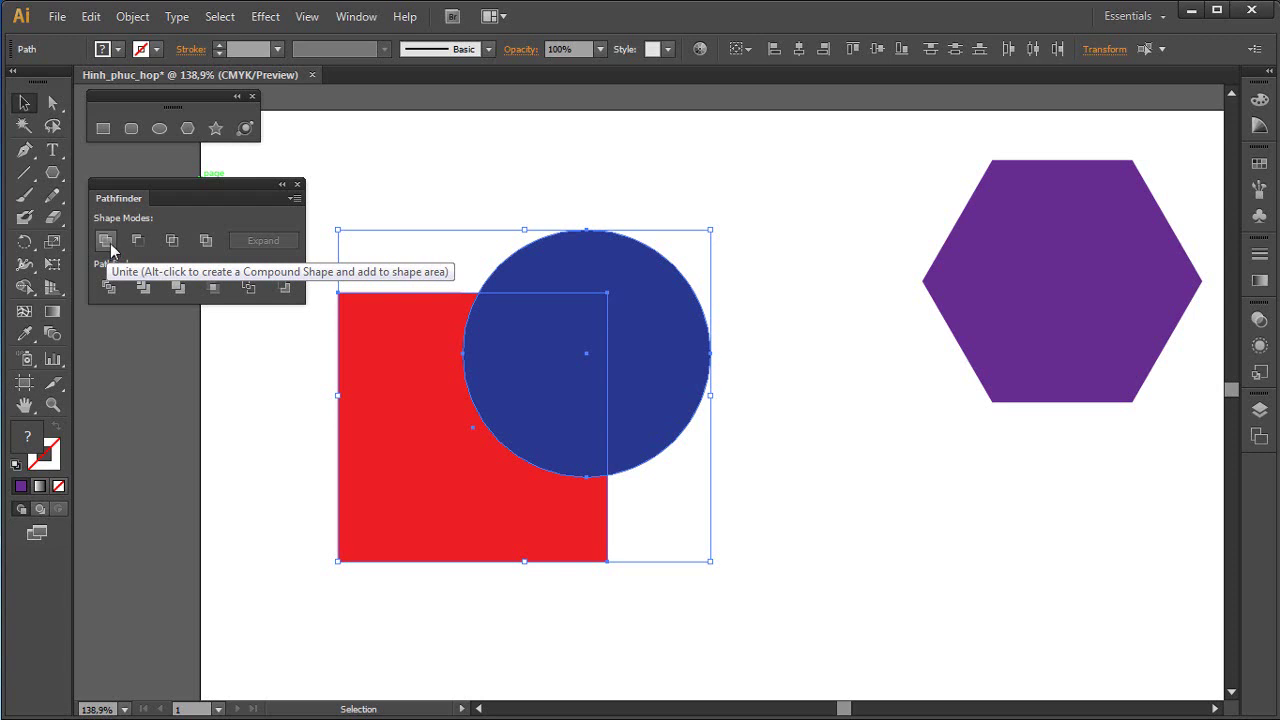
click(108, 242)
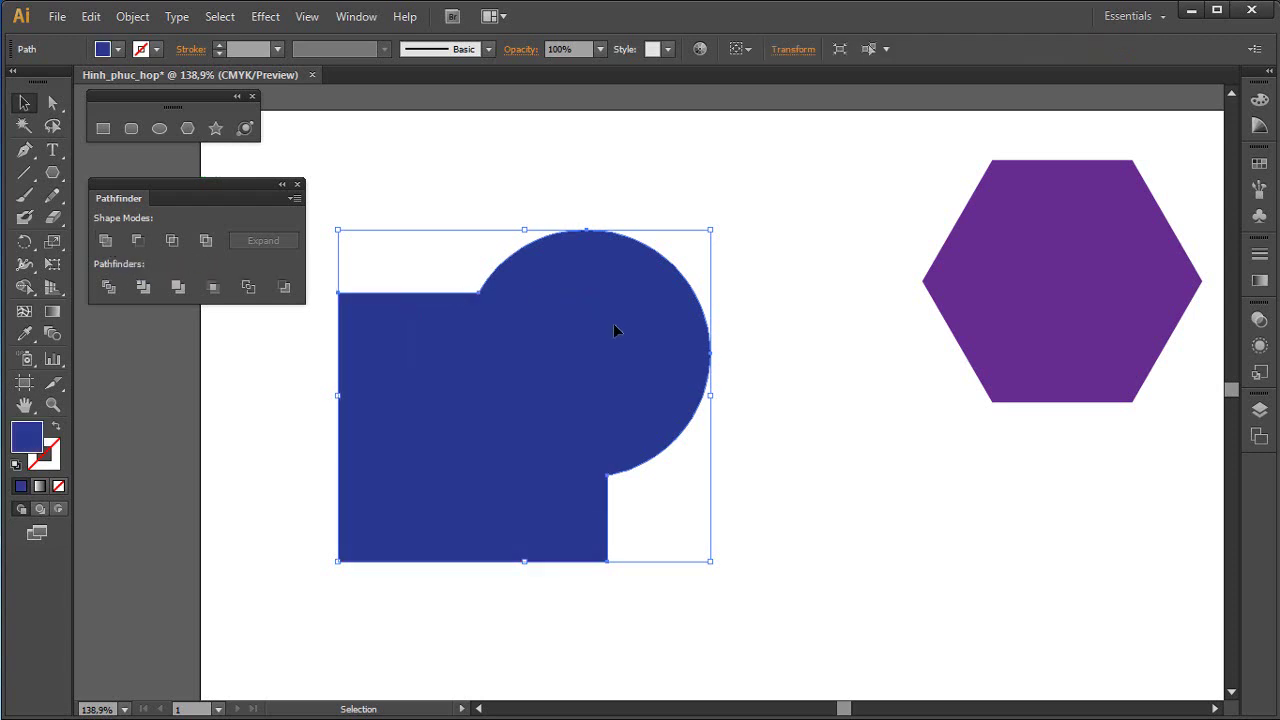
drag(613, 323, 741, 301)
click(814, 418)
drag(743, 349, 695, 391)
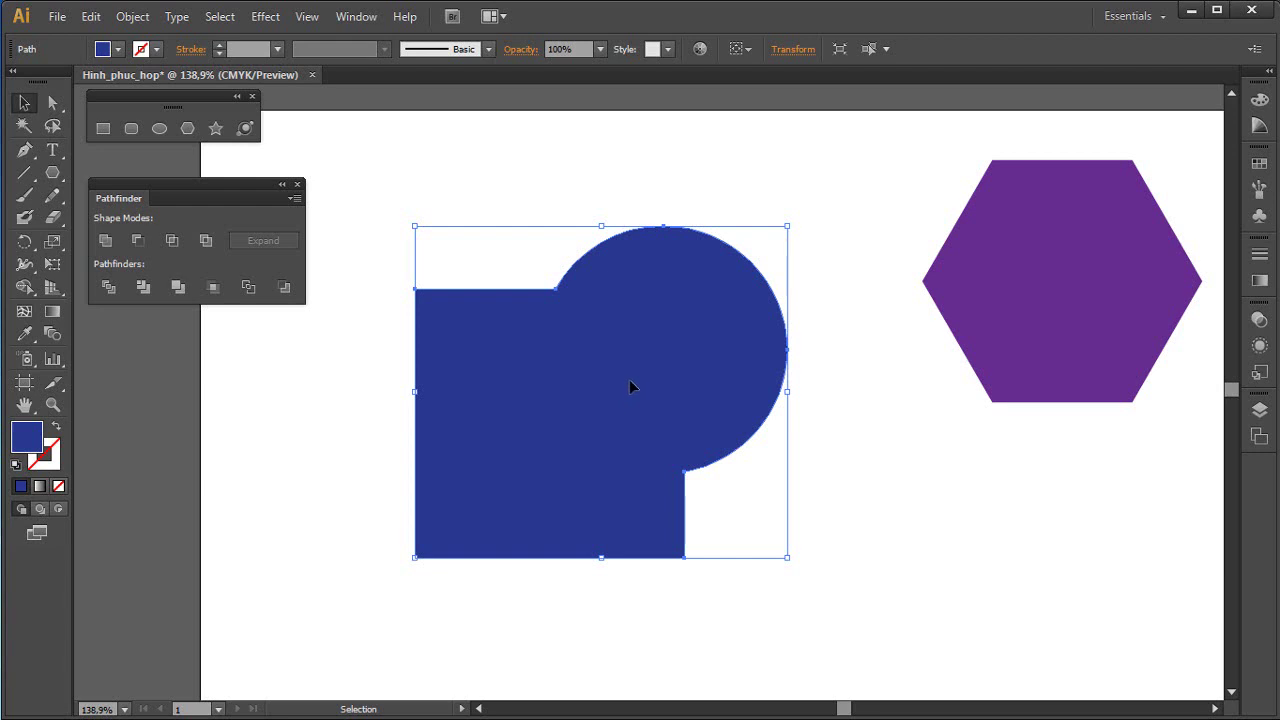
key(a)
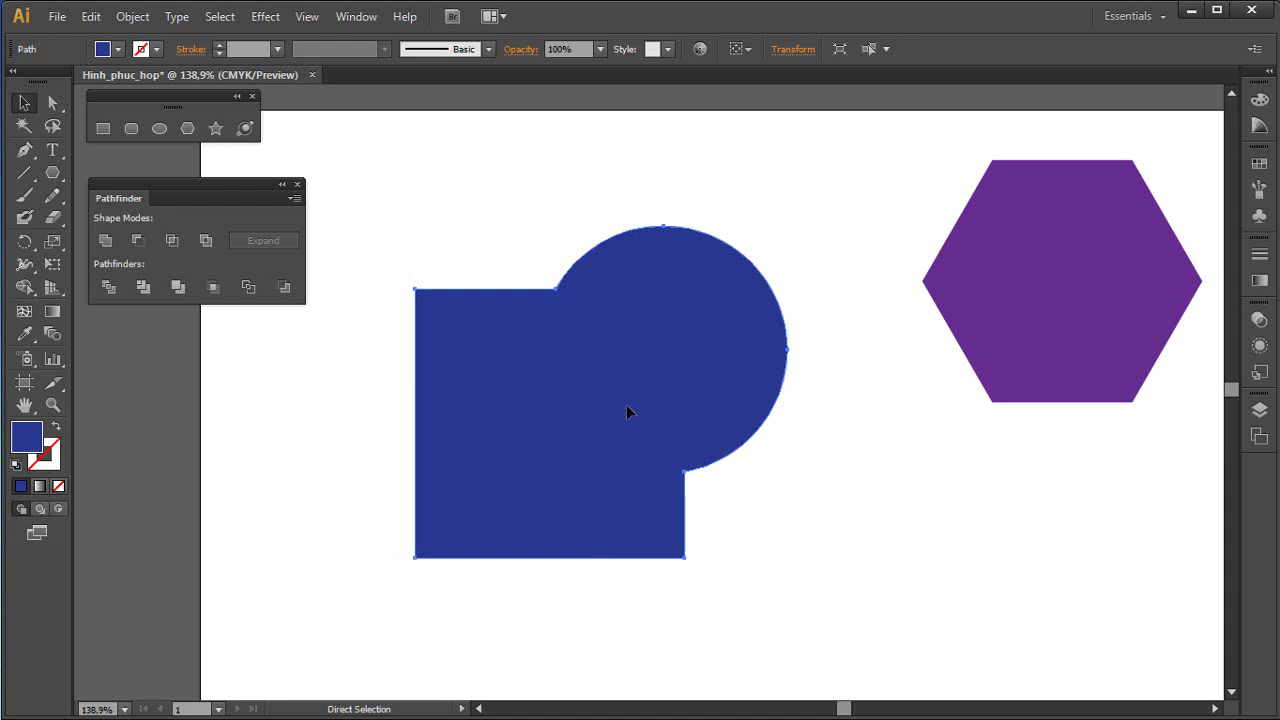
key(ctrl+z)
key(ctrl+z)
key(v)
mouse_move(731, 254)
mouse_down()
mouse_move(458, 513)
mouse_move(431, 563)
mouse_up()
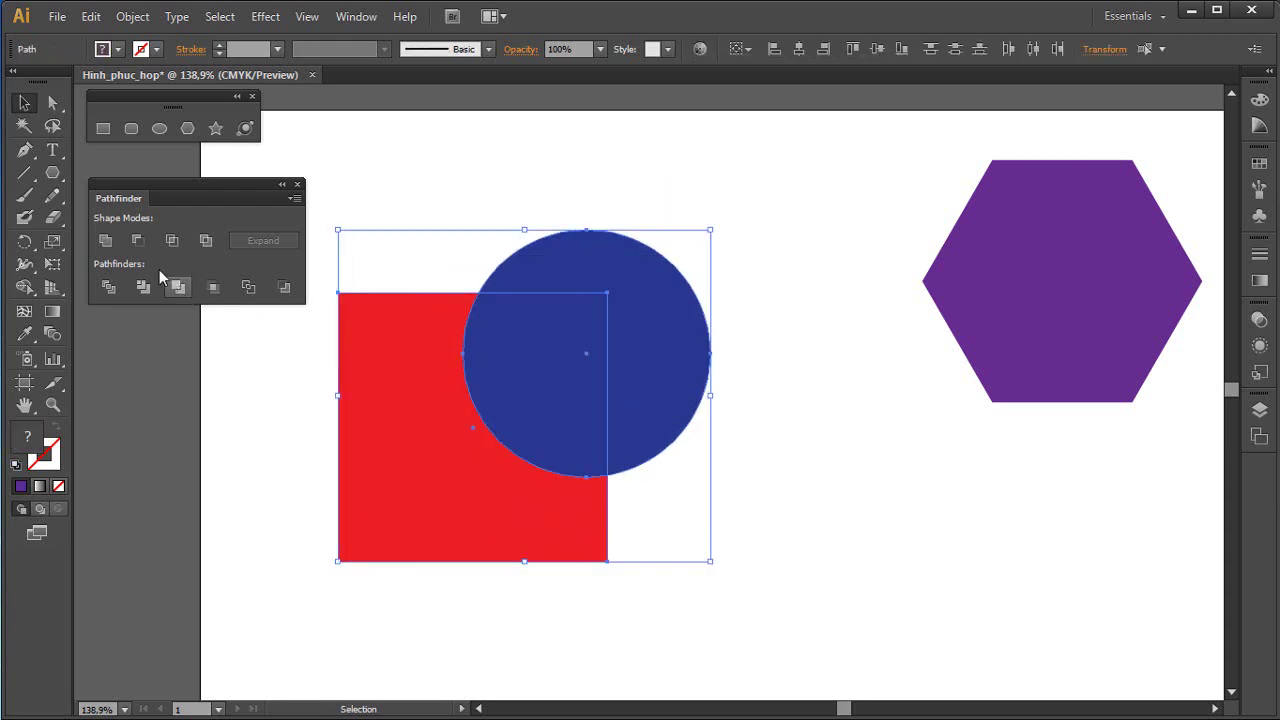
click(106, 241)
Undo the move and the Unite so the red square and blue circle separate
click(797, 463)
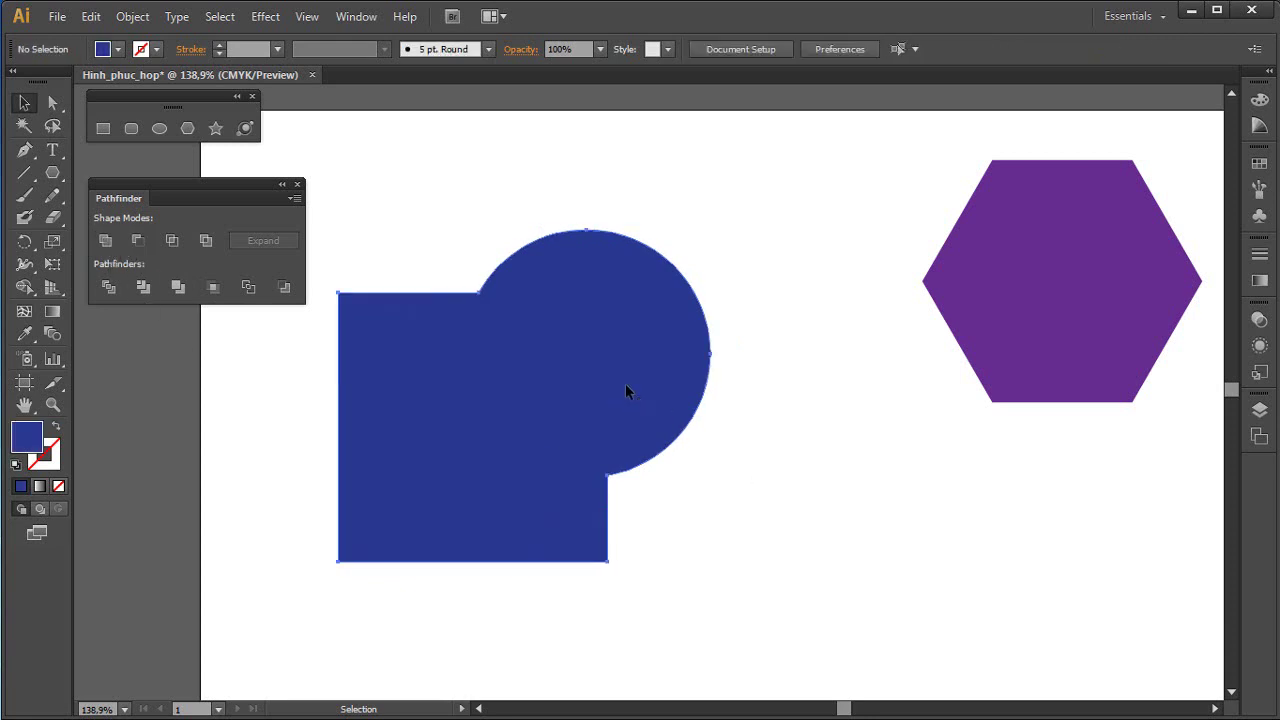
mouse_move(625, 383)
mouse_down()
mouse_move(684, 288)
mouse_move(702, 312)
mouse_move(630, 270)
mouse_move(659, 300)
mouse_up()
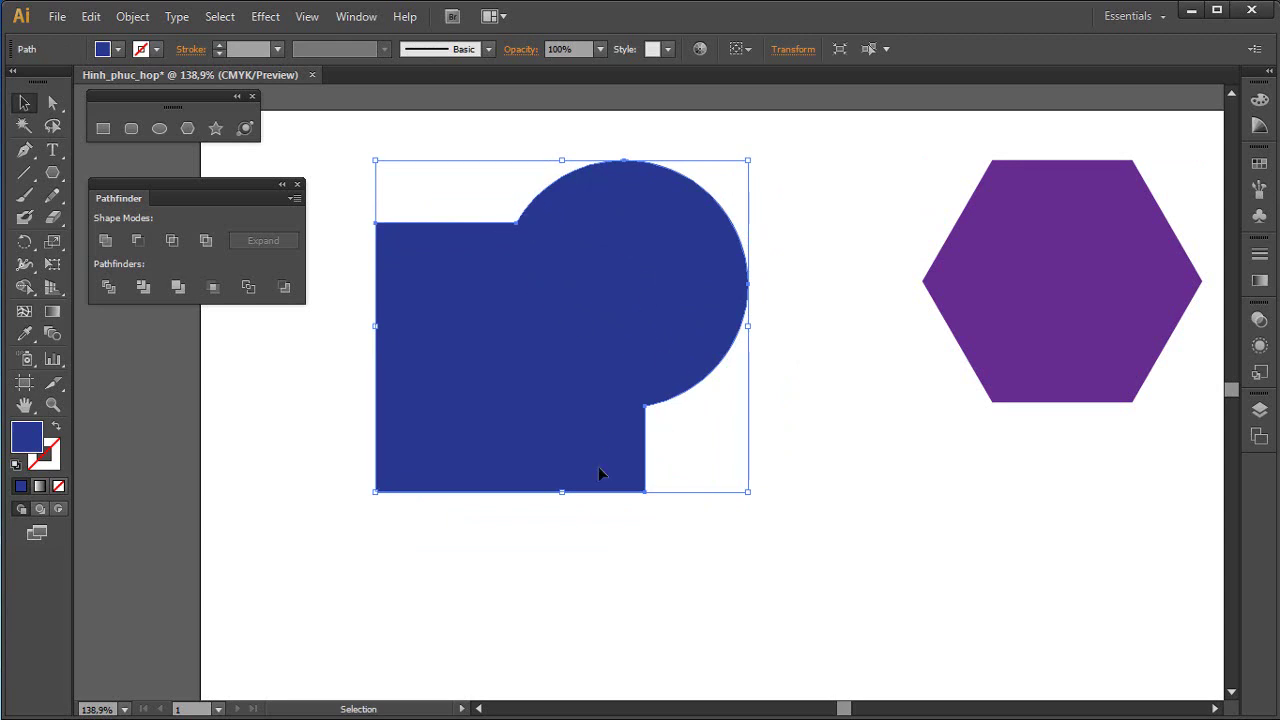
key(ctrl+z)
key(ctrl+z)
key(ctrl+z)
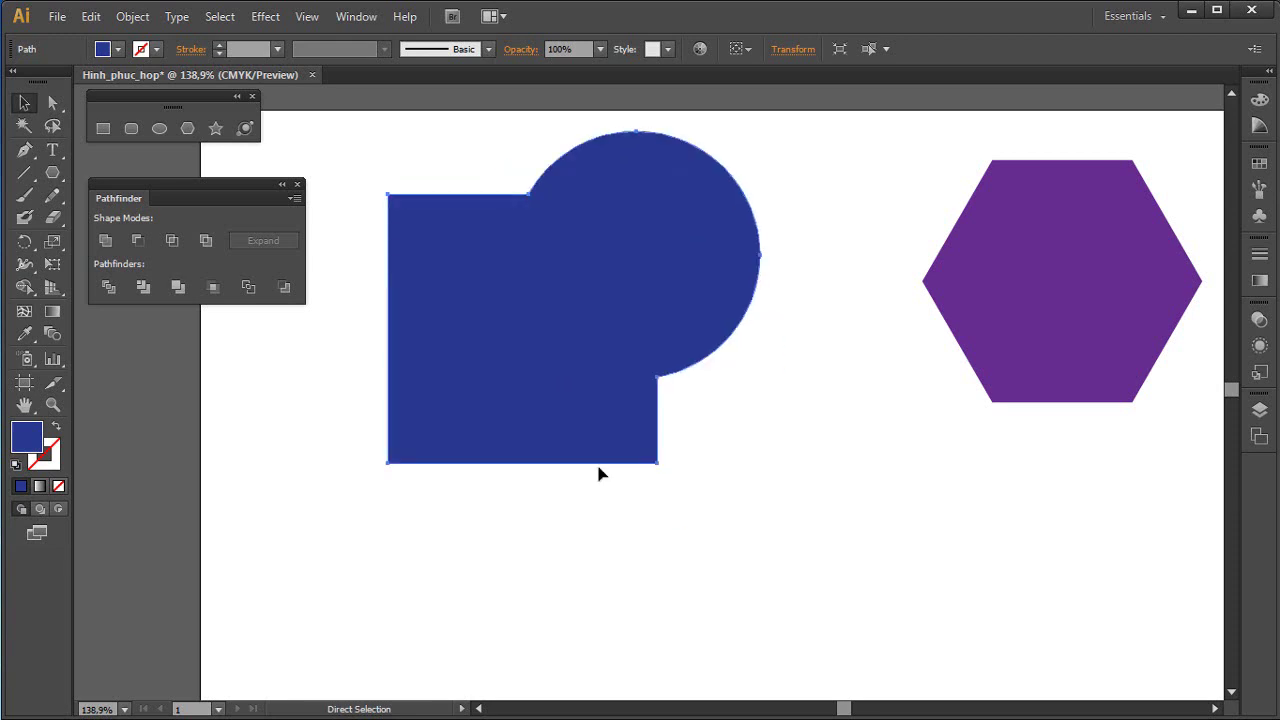
key(ctrl+z)
Test uniting the purple hexagon with the square and circle, then undo back to separate shapes
drag(1016, 364, 618, 569)
shift+click(420, 525)
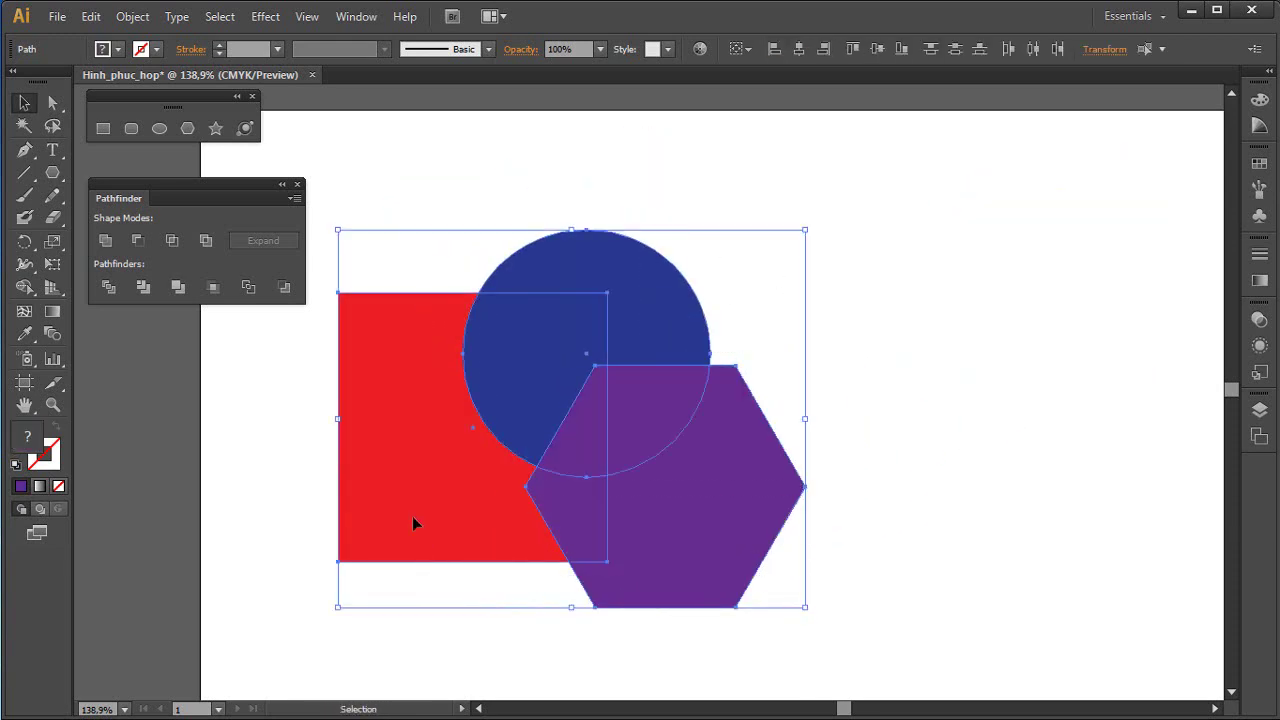
click(105, 240)
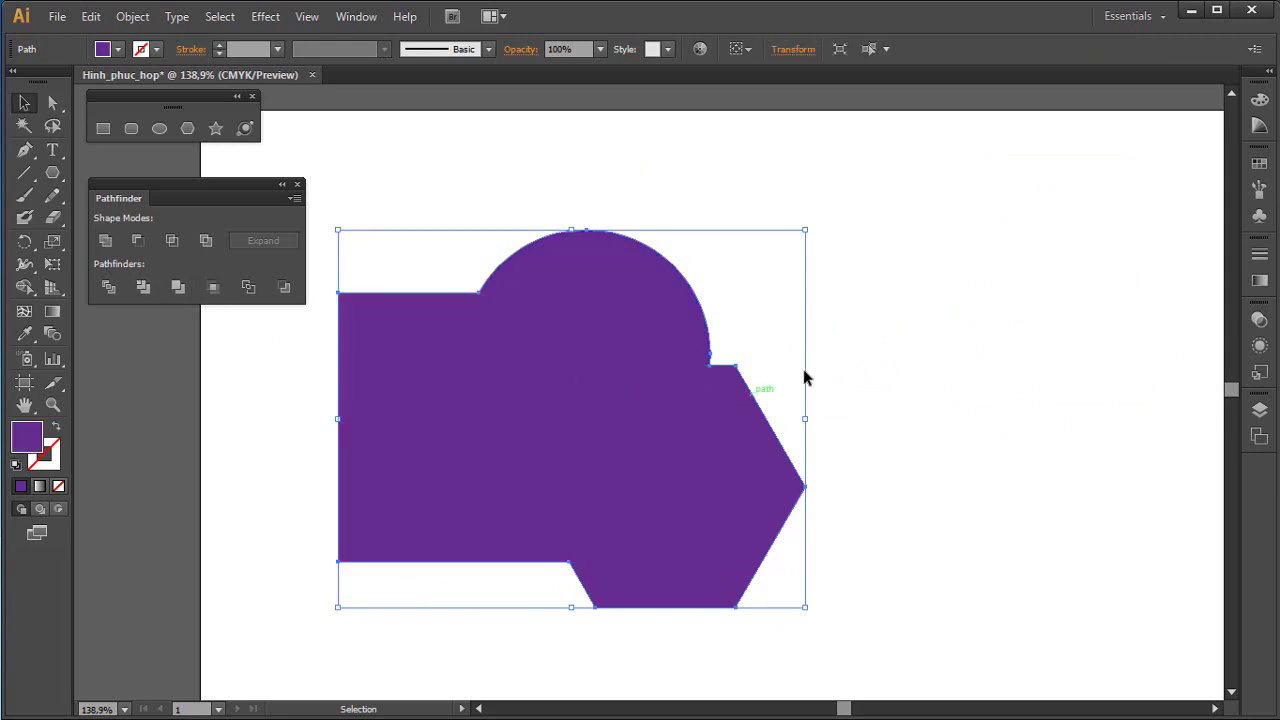
drag(707, 411, 834, 320)
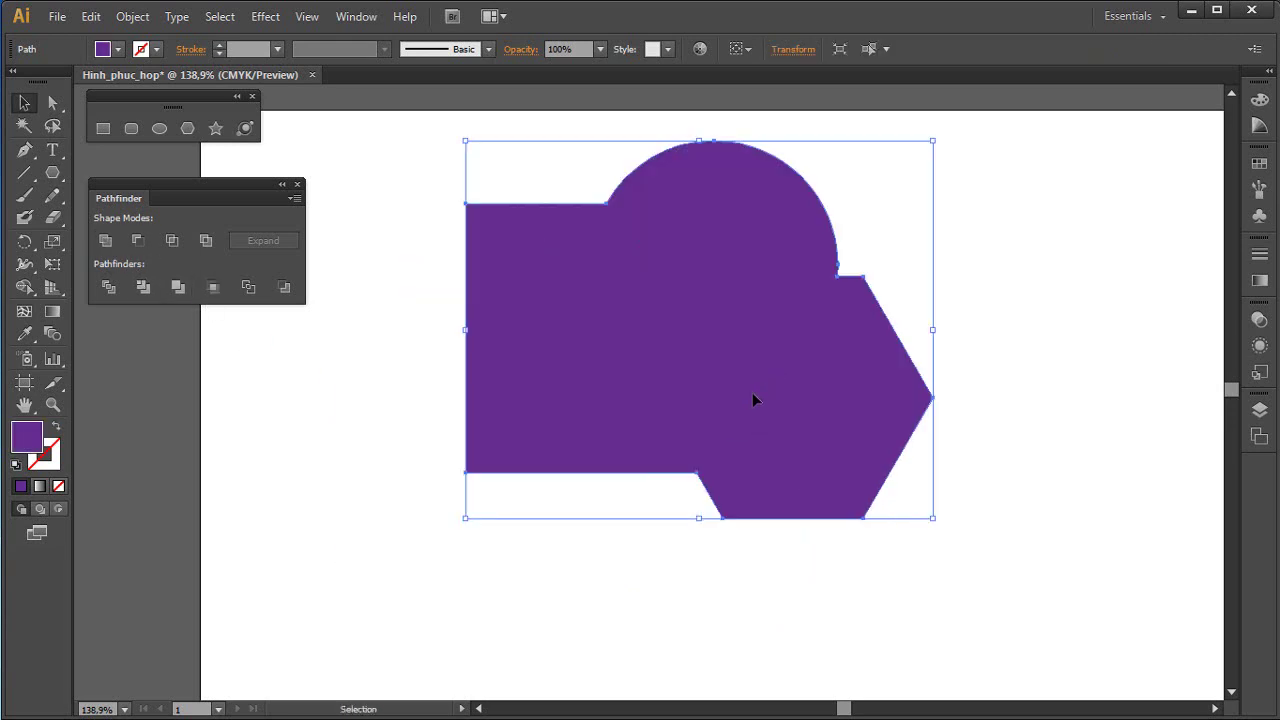
key(ctrl+z)
key(ctrl+z)
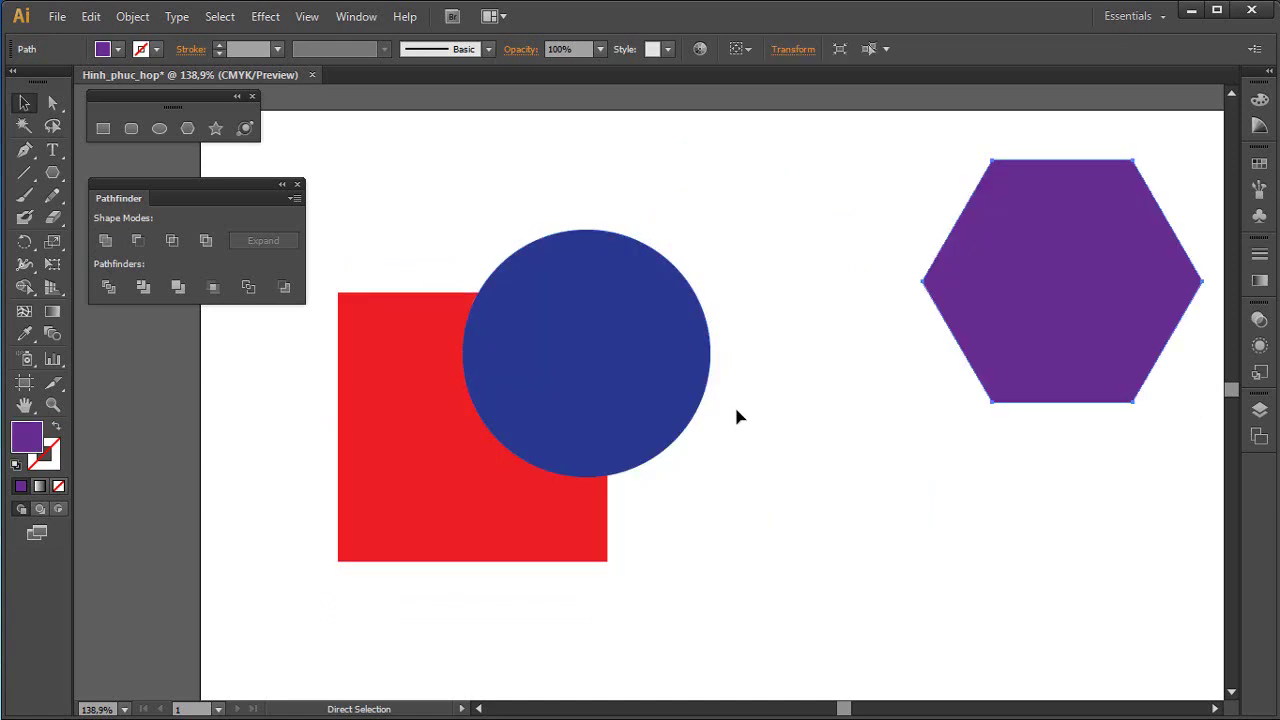
Move the blue circle up and narrow the red square into a tall rectangle
click(785, 478)
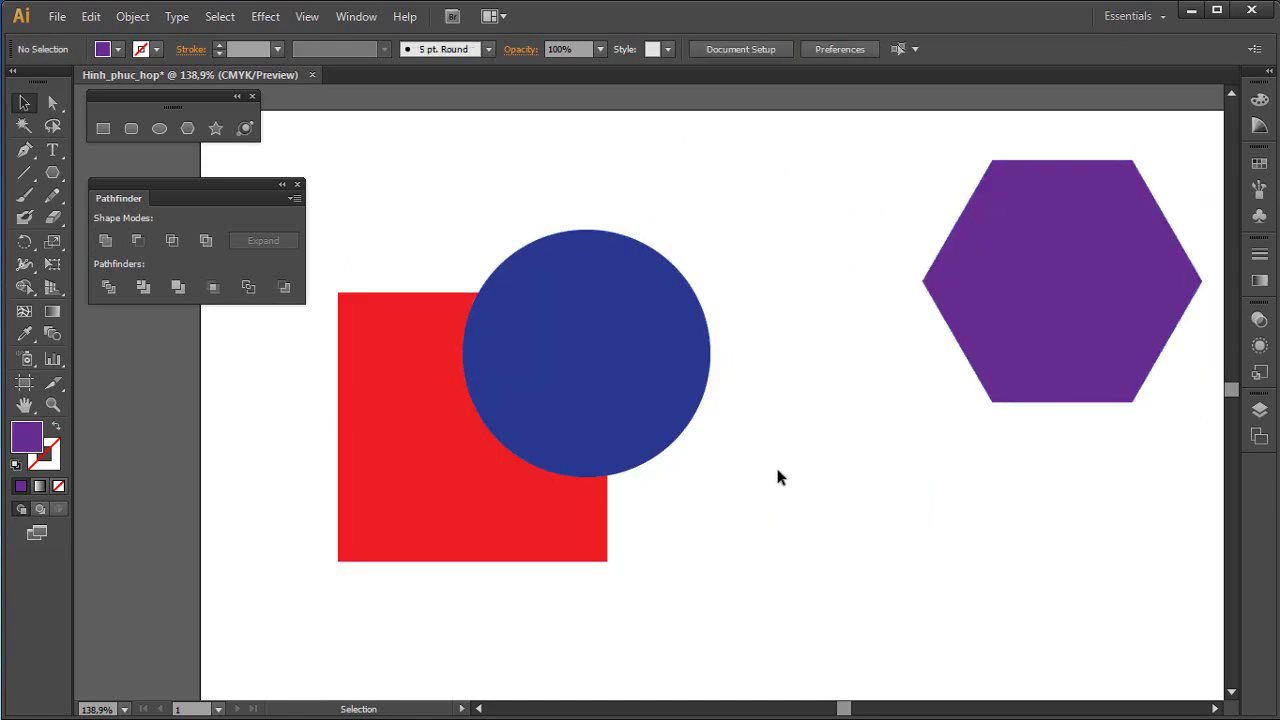
click(668, 415)
drag(691, 409, 821, 336)
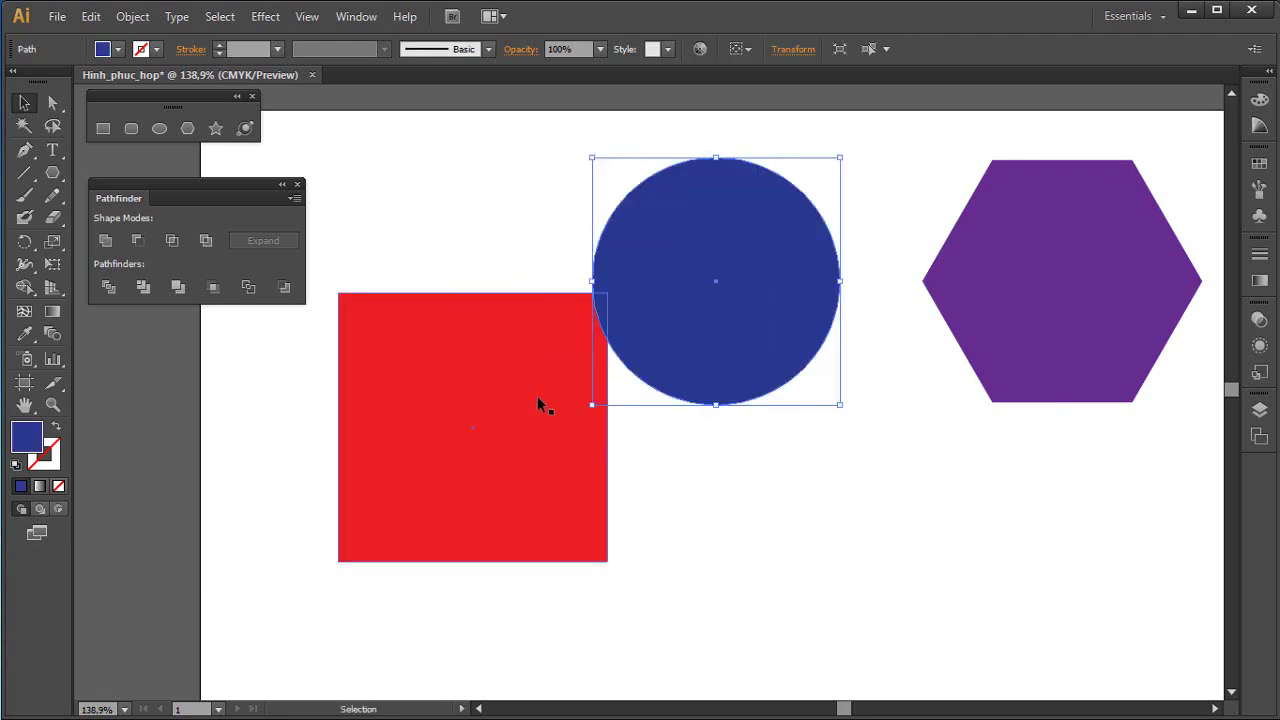
drag(638, 487, 687, 520)
mouse_move(656, 460)
mouse_down()
mouse_move(527, 460)
mouse_move(738, 521)
mouse_up()
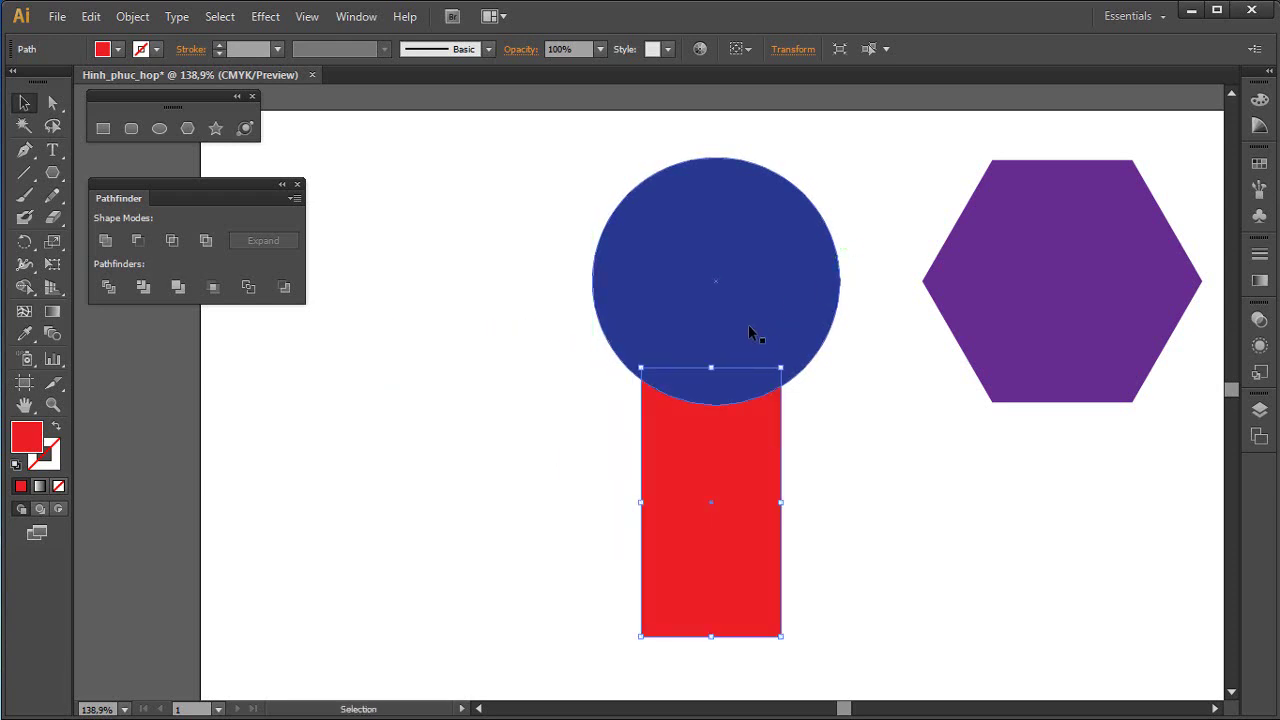
Shrink and centre the circle above the rectangle, Unite them, and move the keyhole left
drag(748, 324, 743, 326)
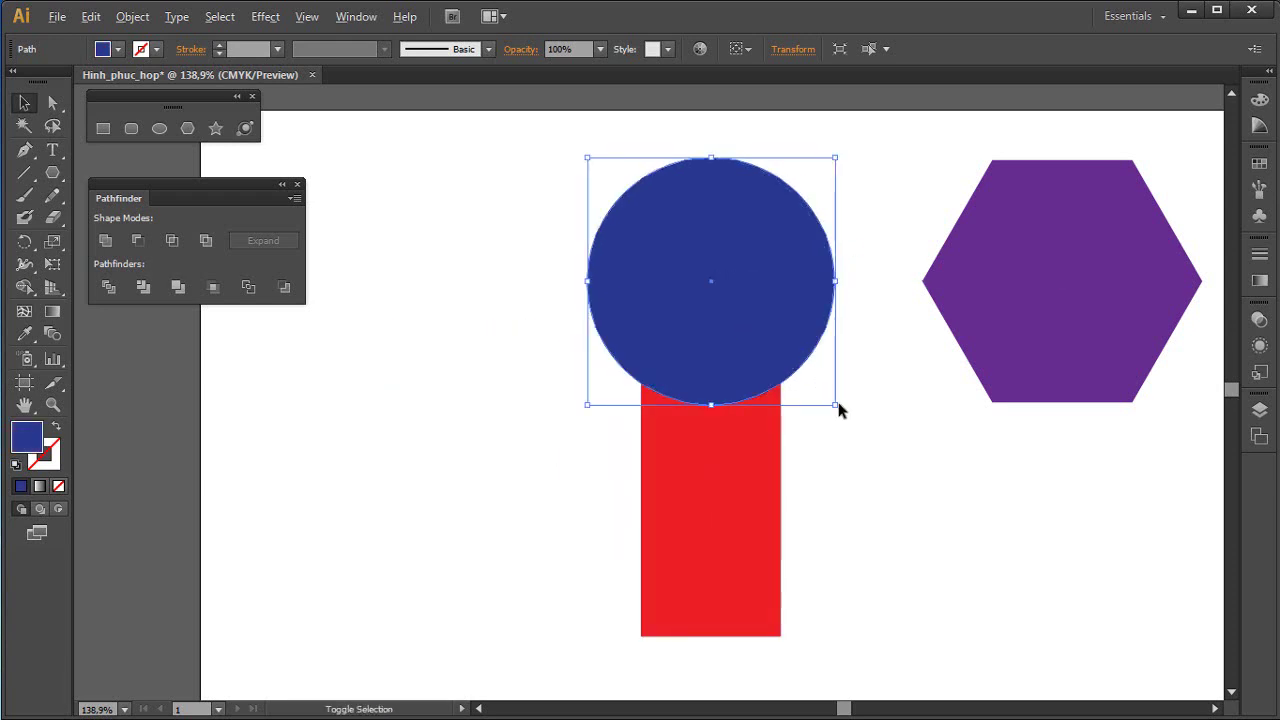
mouse_move(836, 405)
mouse_down()
mouse_move(810, 390)
mouse_move(822, 424)
mouse_move(646, 656)
mouse_up()
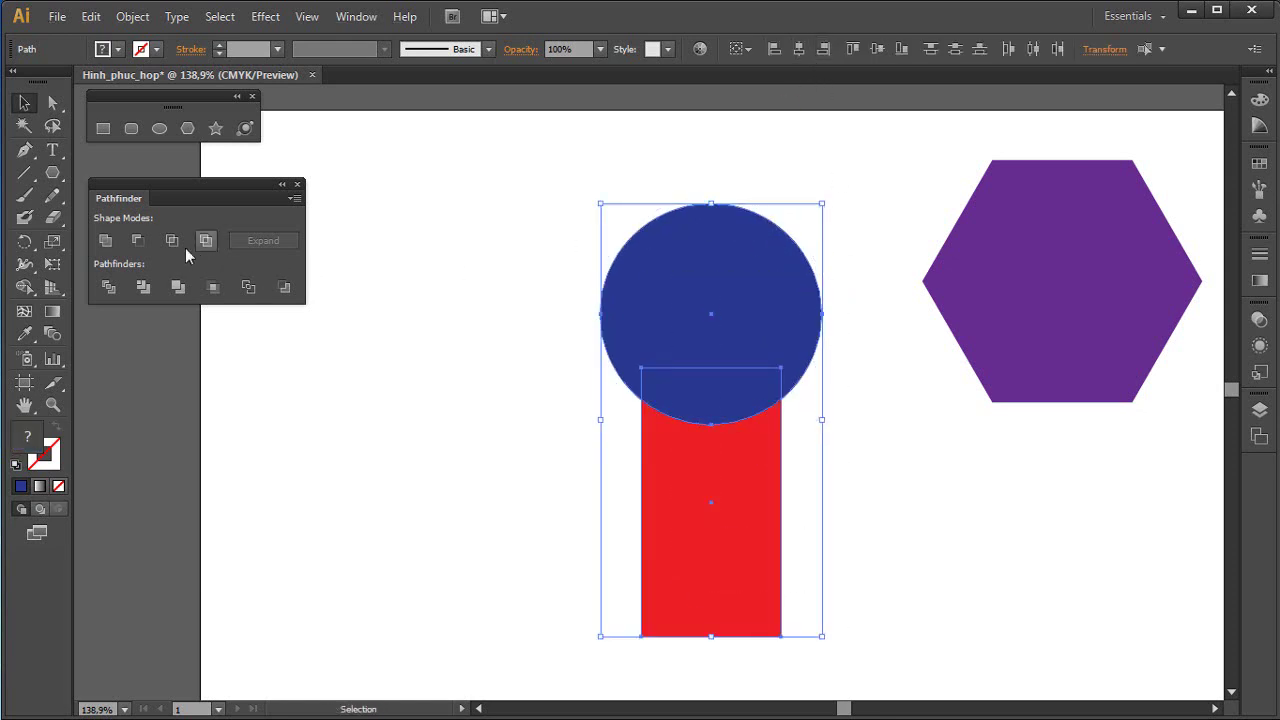
click(106, 241)
drag(740, 505, 626, 509)
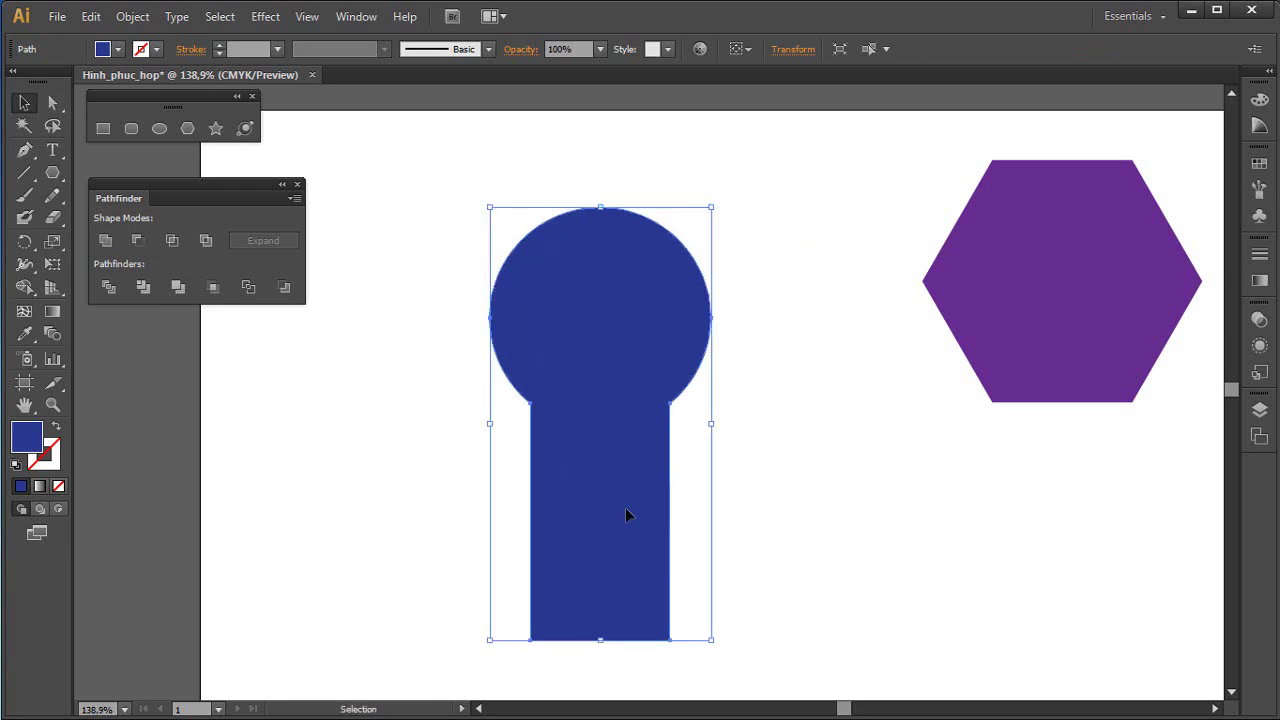
Draw a rounded rectangle over the top of the blue keyhole's circle
click(131, 128)
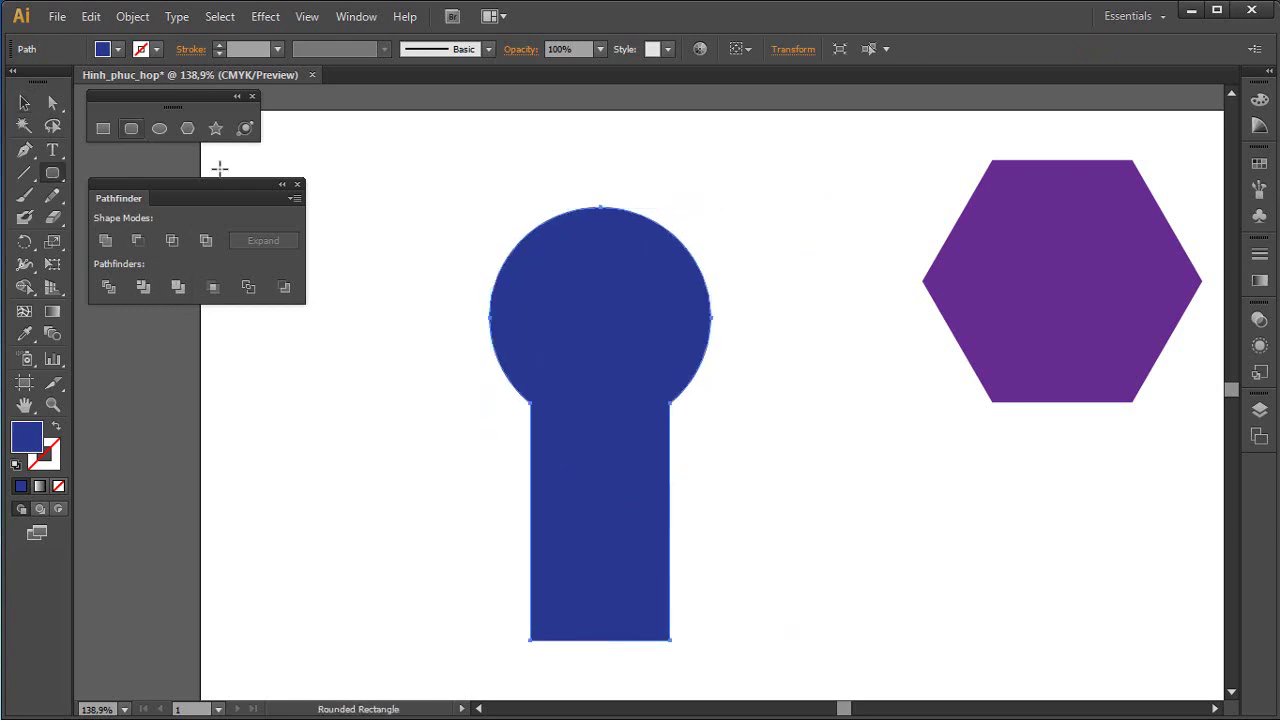
drag(536, 168, 668, 351)
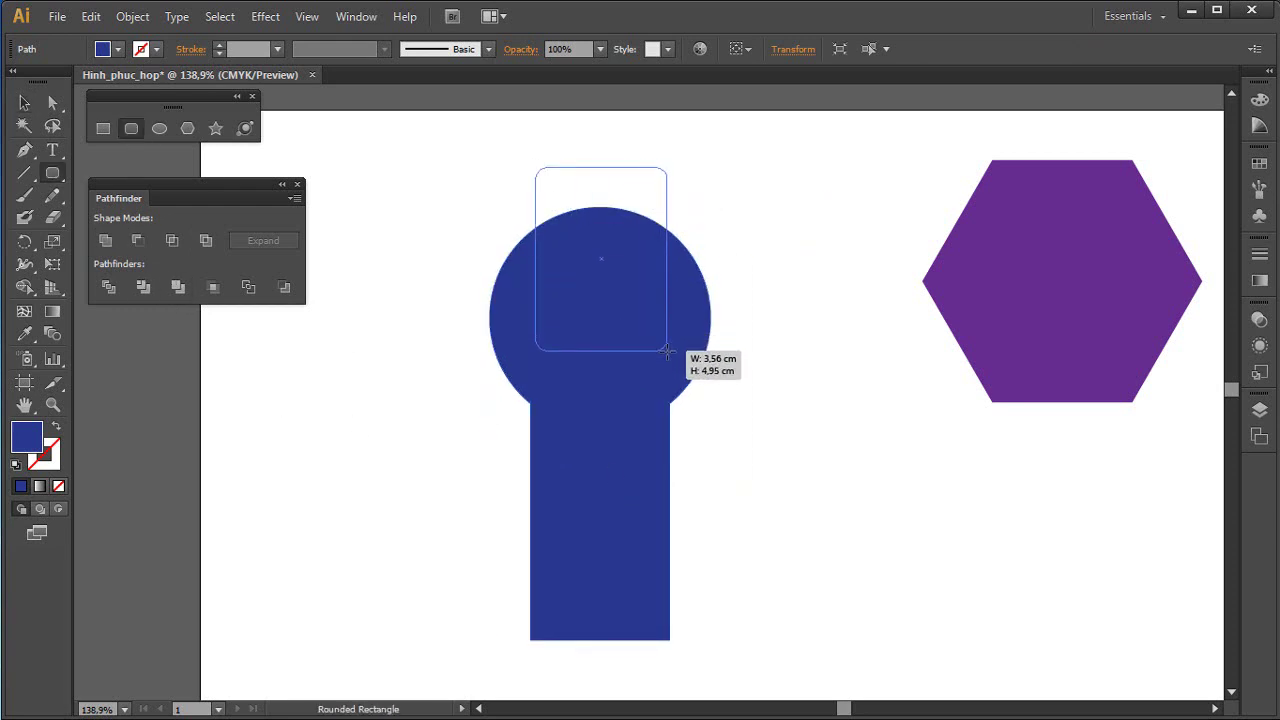
key(v)
drag(754, 288, 505, 592)
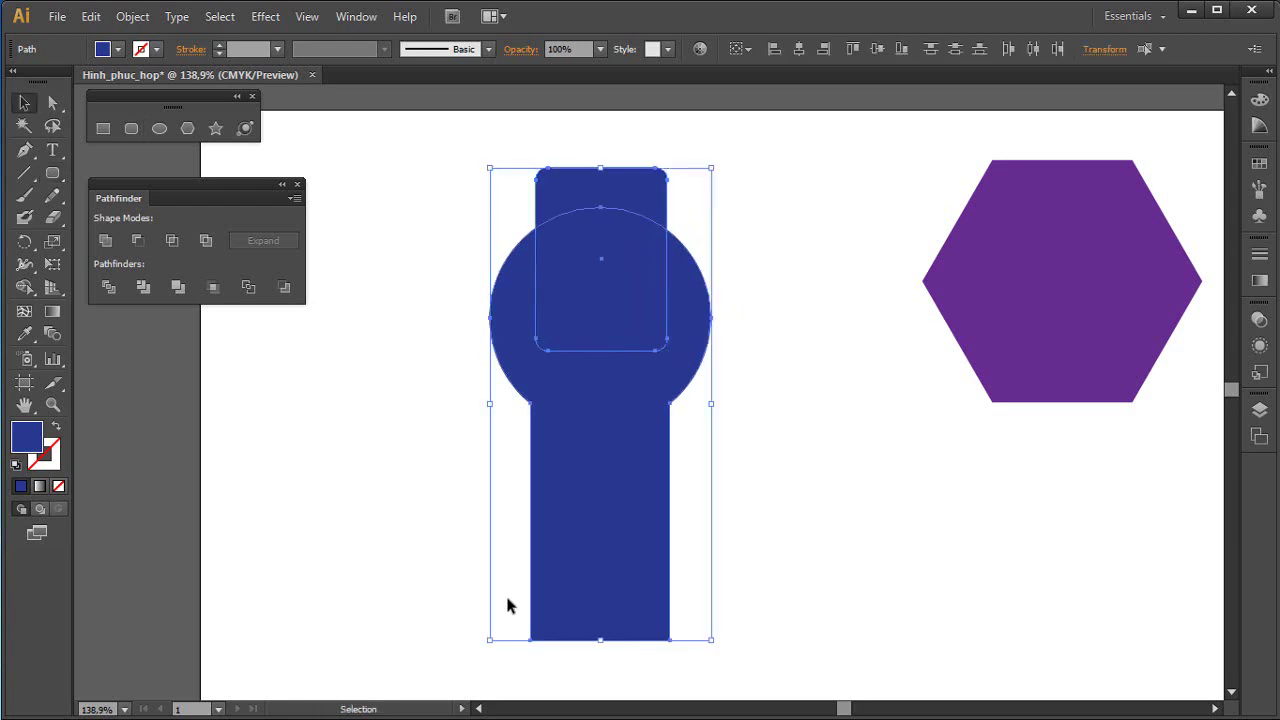
click(797, 400)
key(ctrl+z)
click(783, 310)
key(ctrl+z)
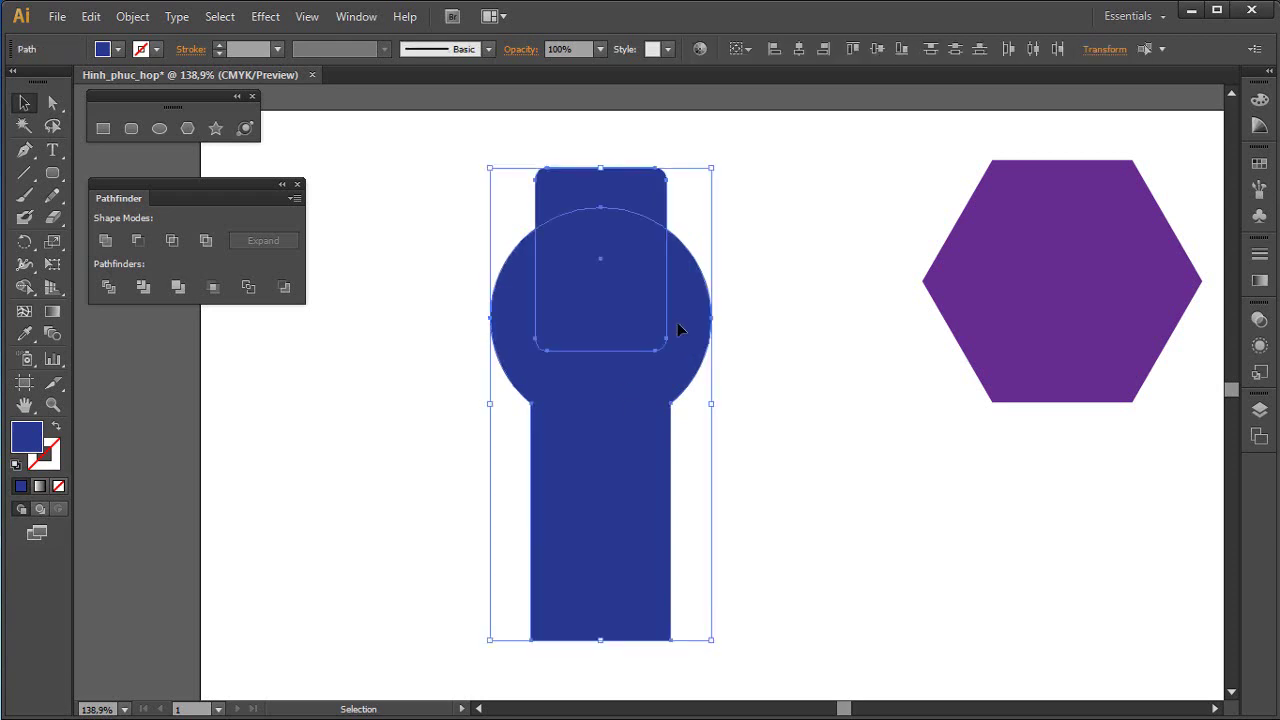
Fill the rounded rectangle red and select it together with the blue shape
click(634, 206)
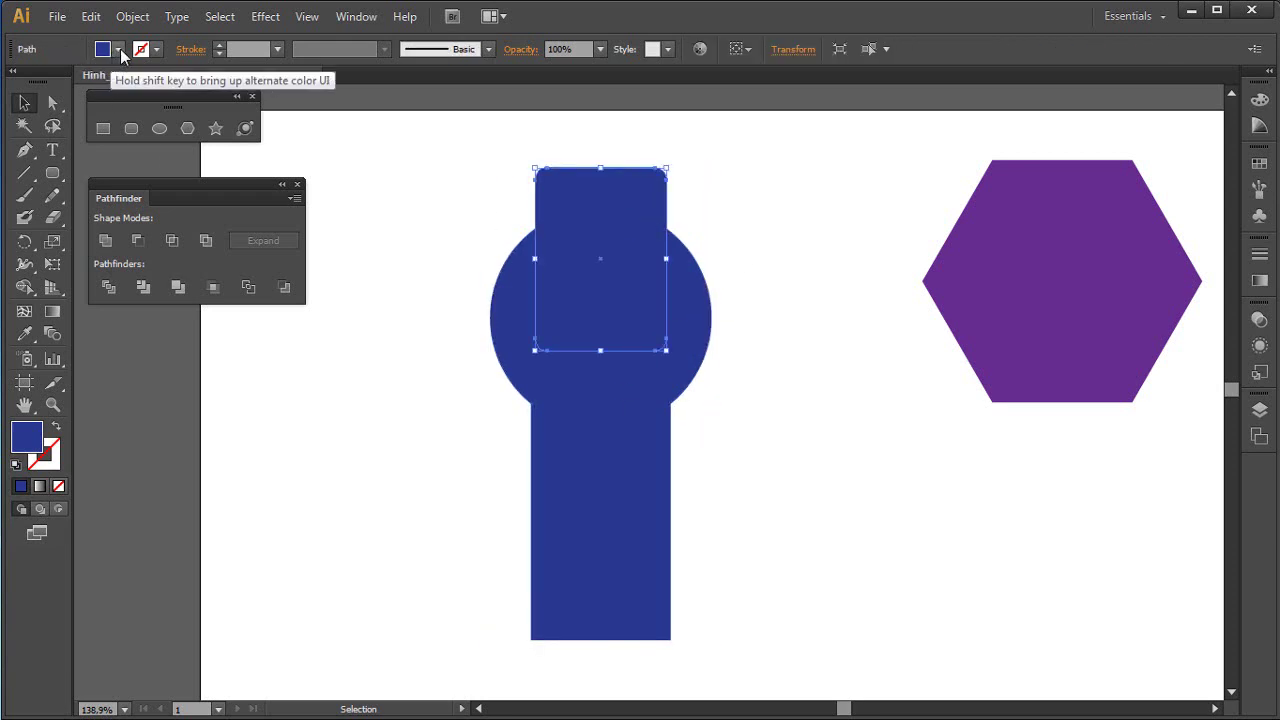
click(118, 49)
click(57, 81)
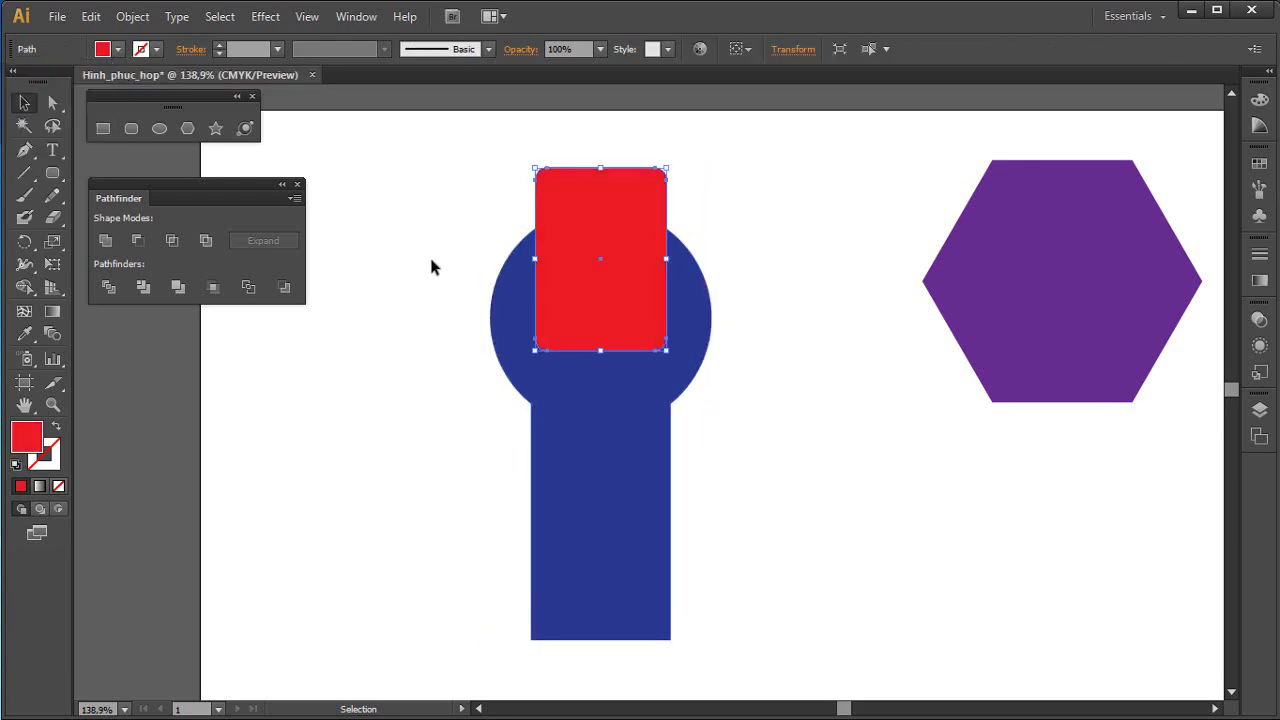
drag(475, 164, 788, 570)
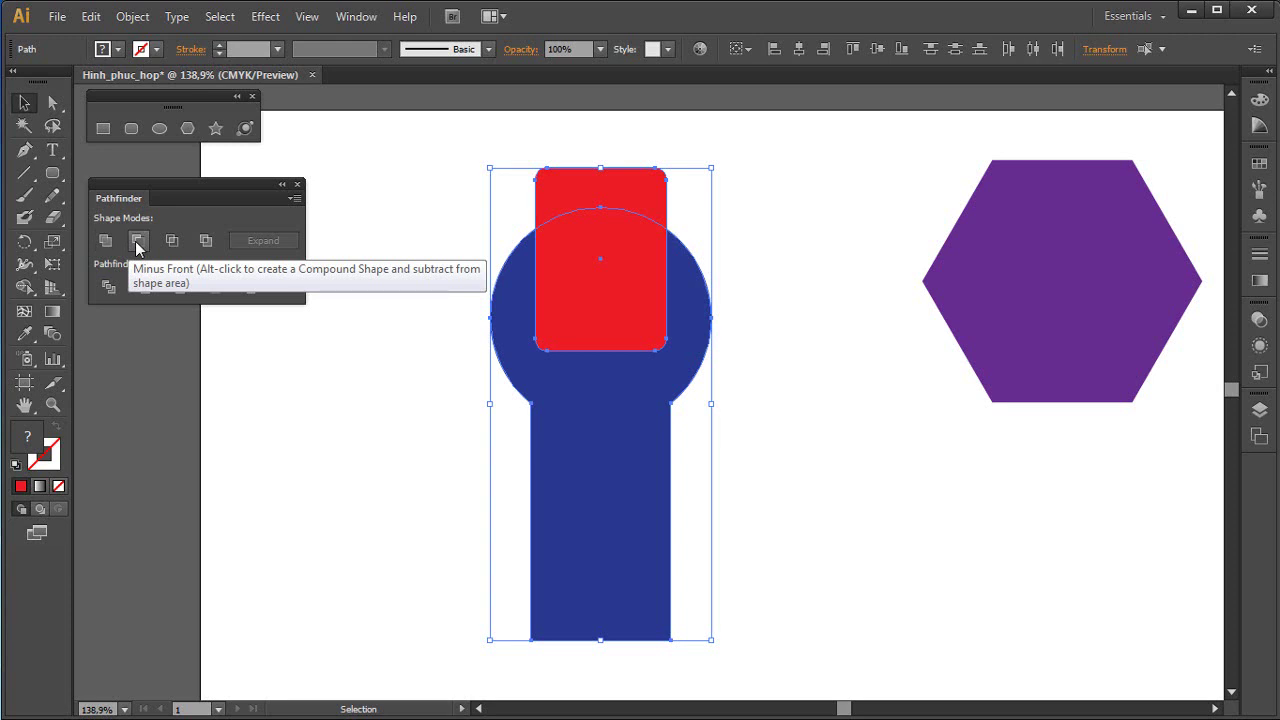
click(342, 263)
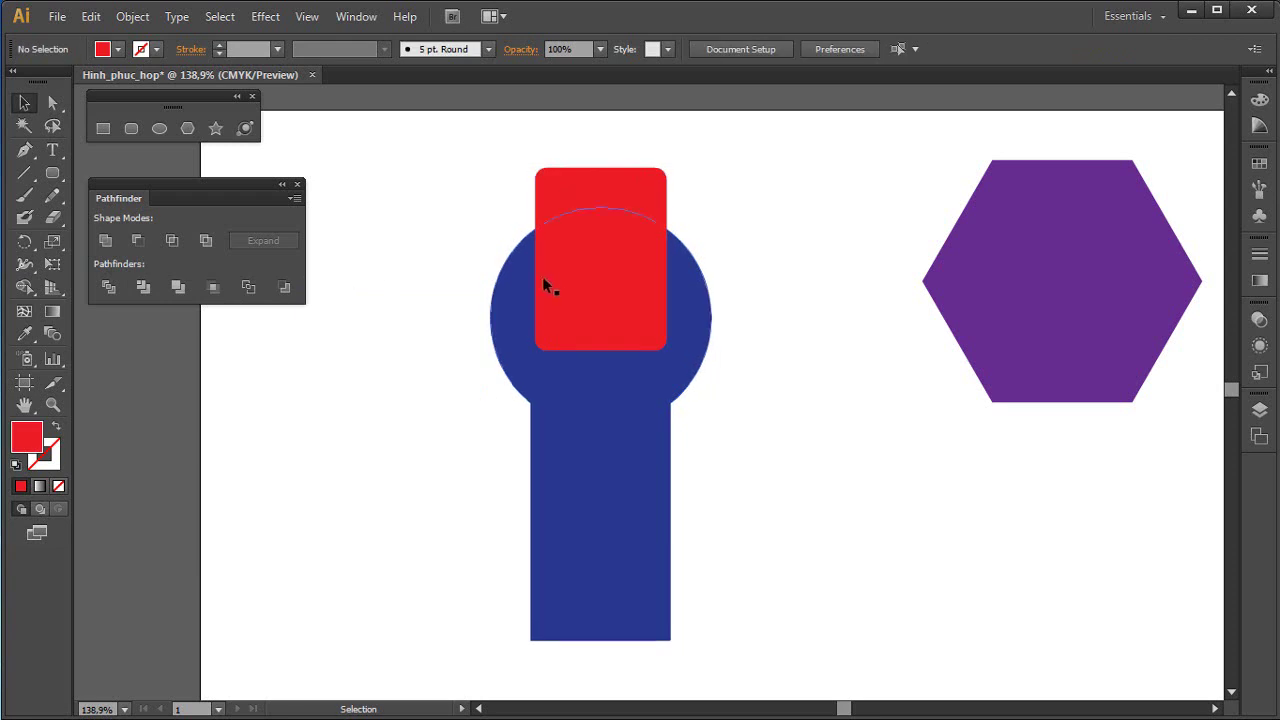
click(568, 244)
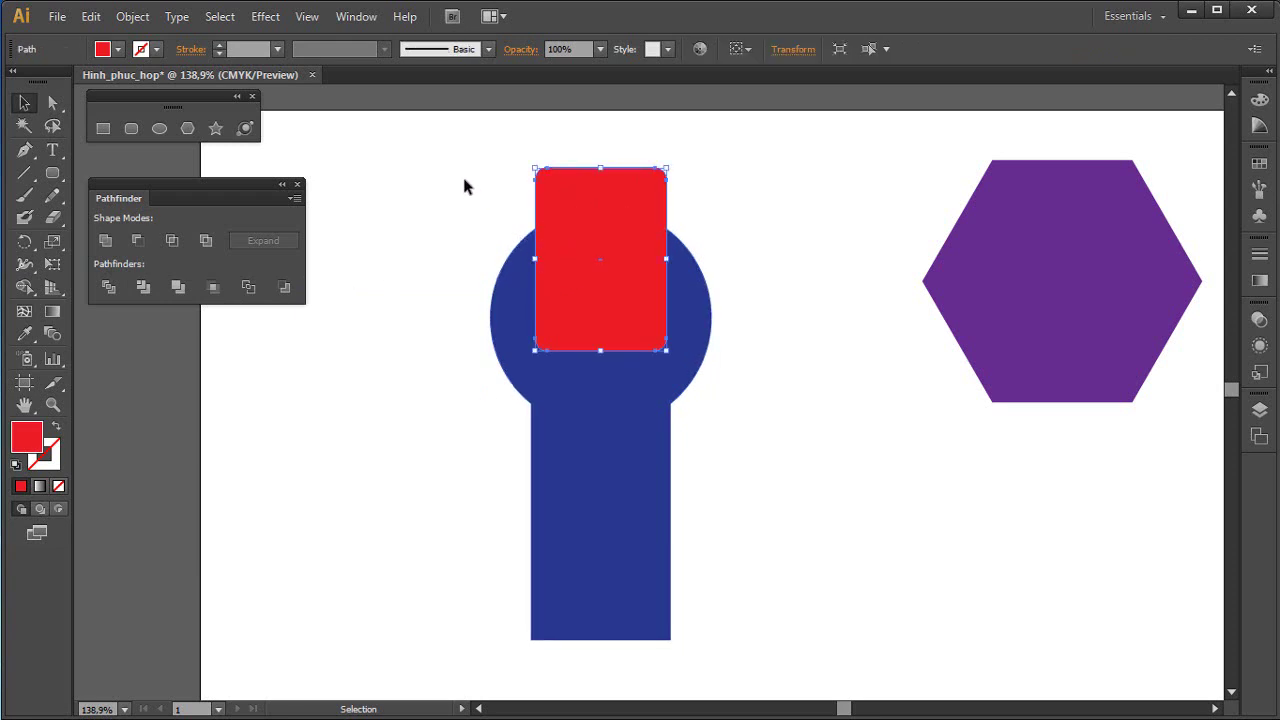
drag(438, 178, 712, 425)
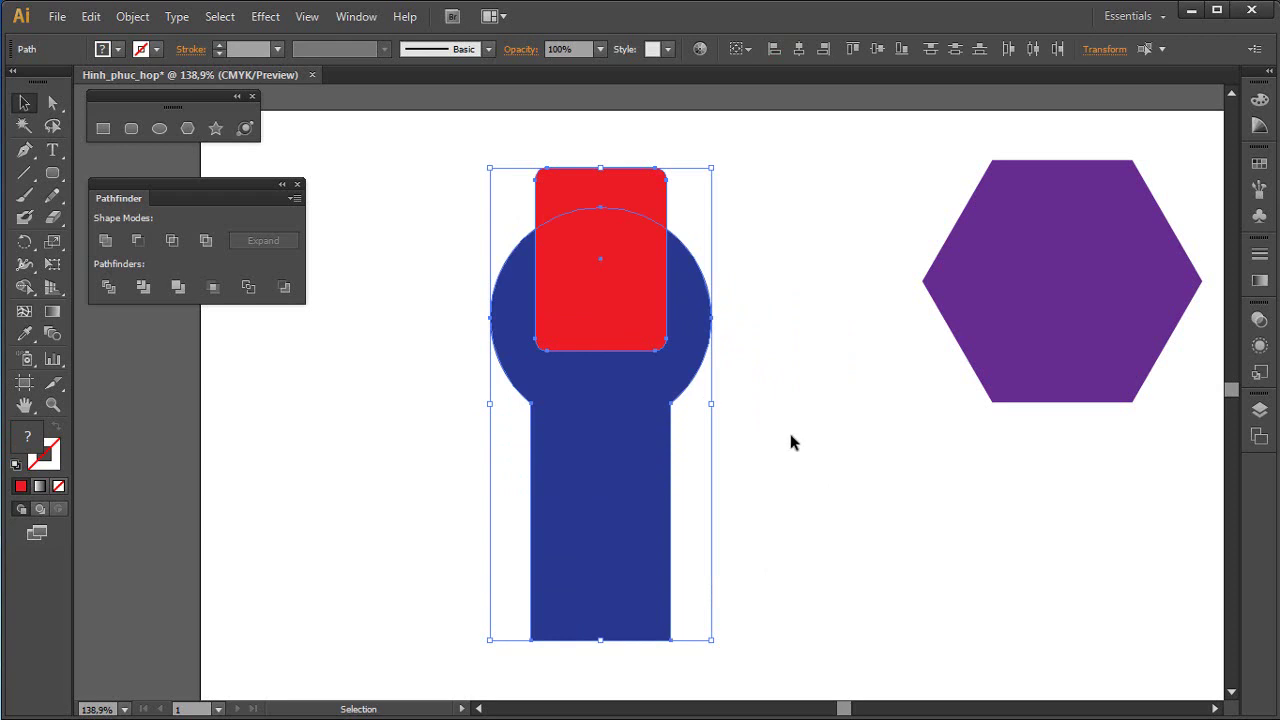
click(781, 329)
click(640, 220)
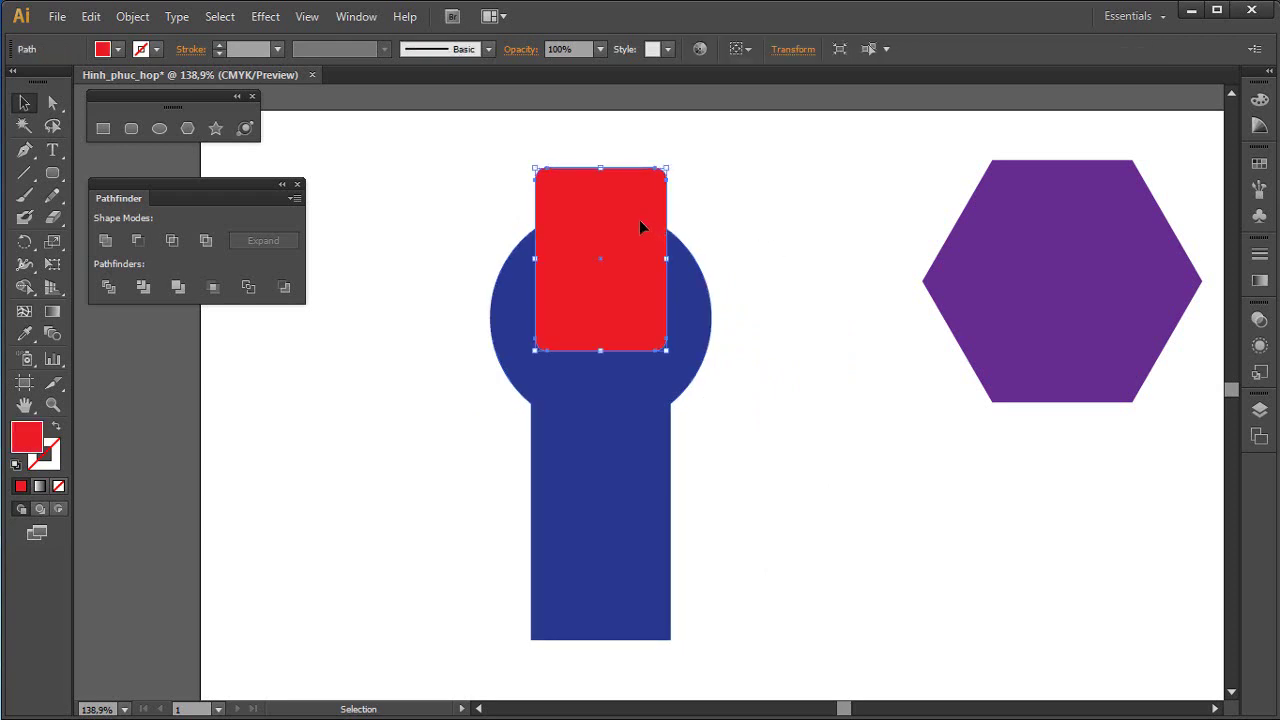
drag(478, 215, 791, 514)
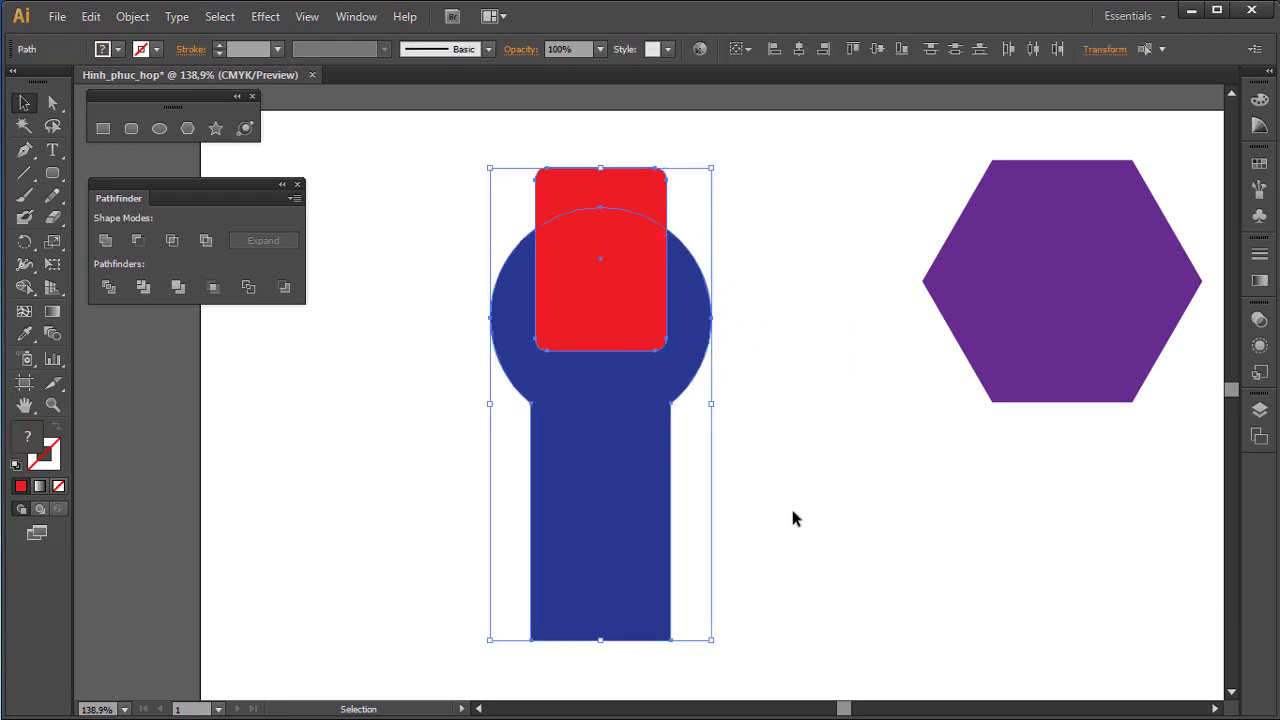
Apply Pathfinder Minus Front to cut the red rounded rectangle from the blue shape
click(801, 516)
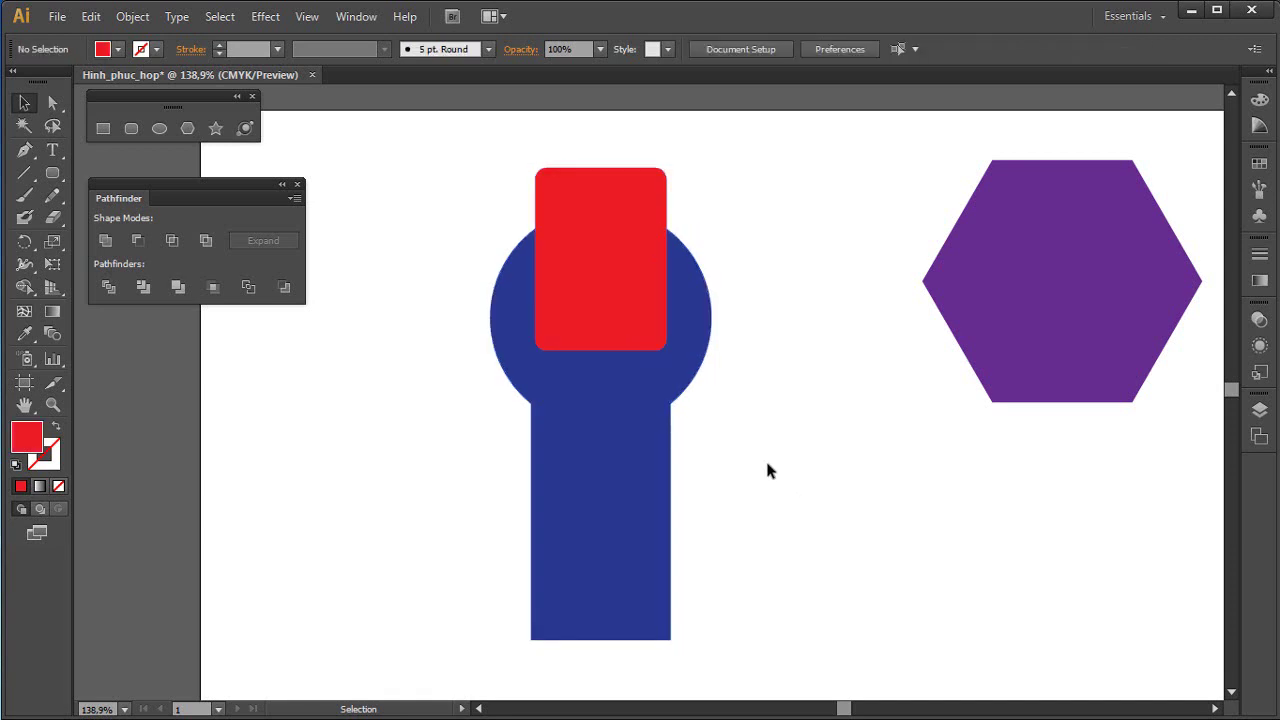
click(25, 103)
drag(417, 158, 815, 685)
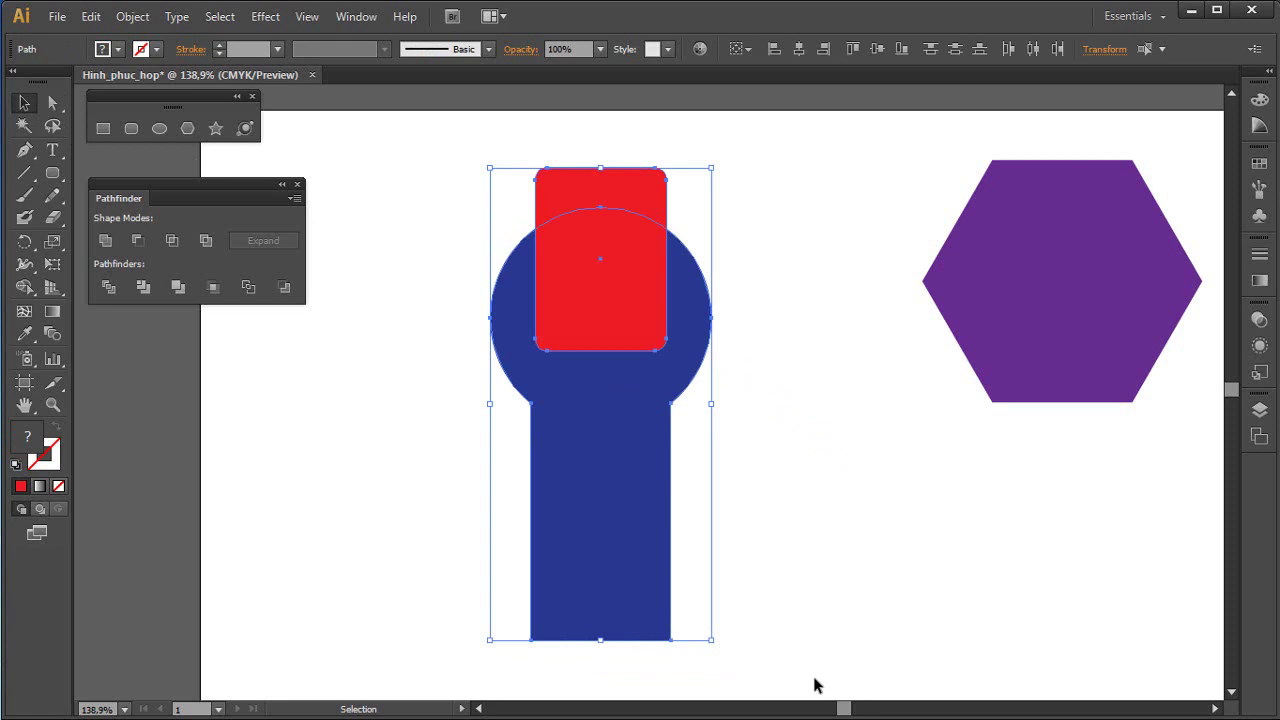
click(139, 241)
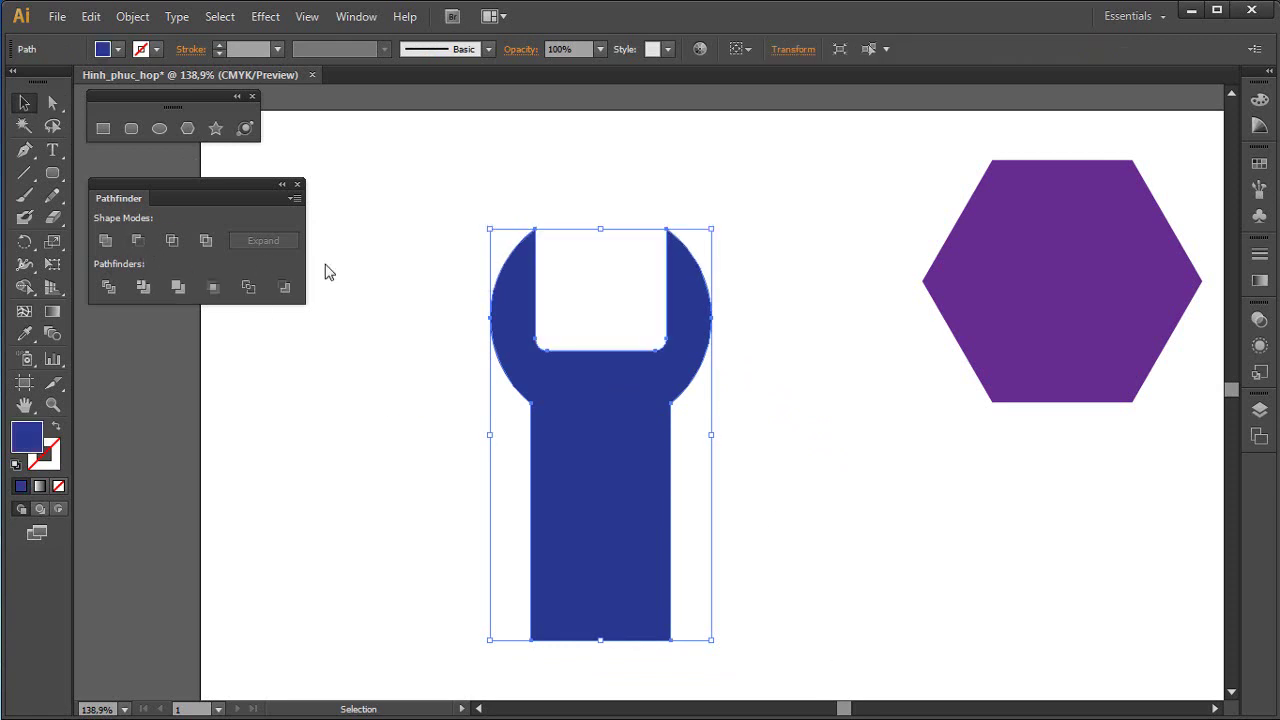
click(412, 254)
Reposition the blue wrench slightly up and to the left
drag(617, 391, 525, 333)
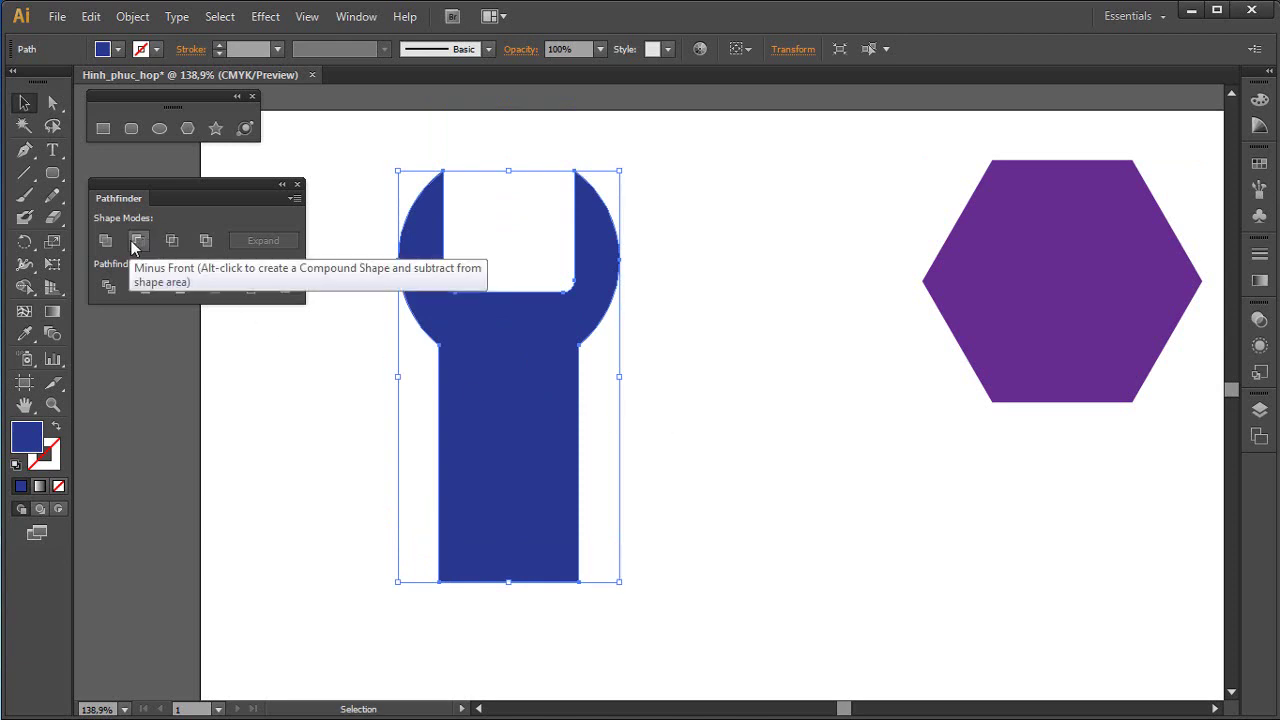
drag(537, 387, 575, 417)
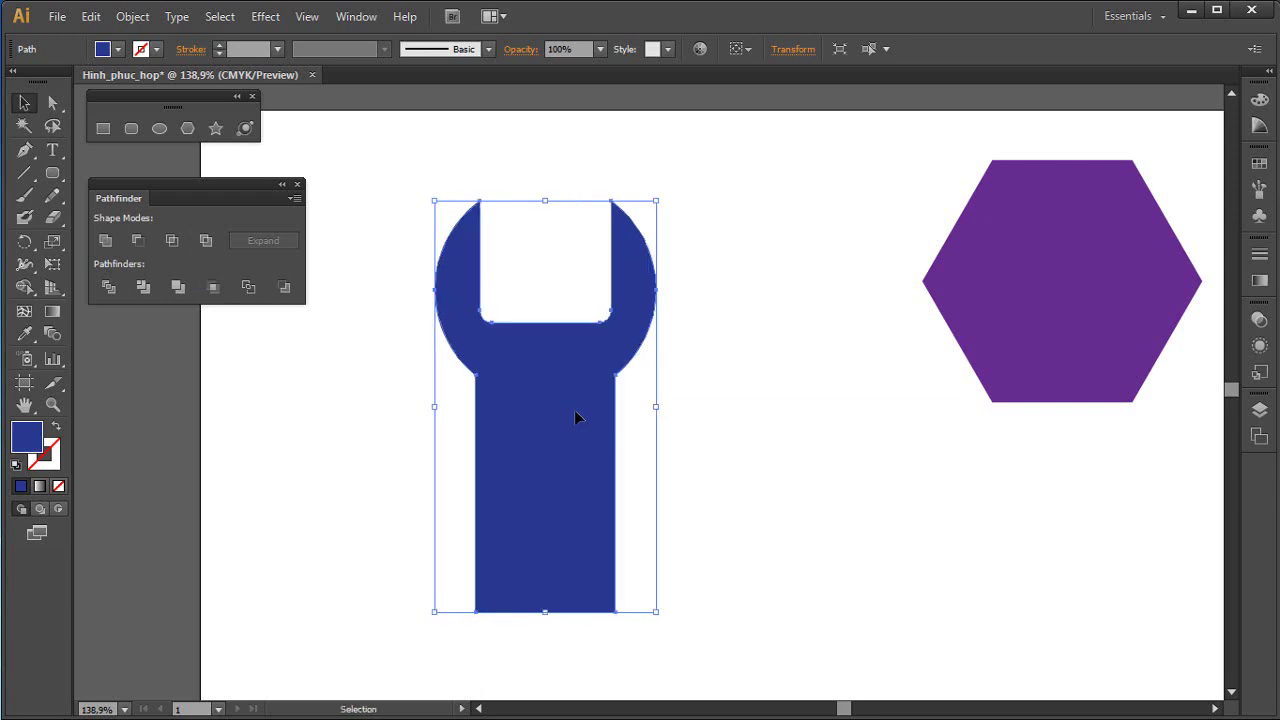
click(770, 385)
drag(638, 297, 629, 264)
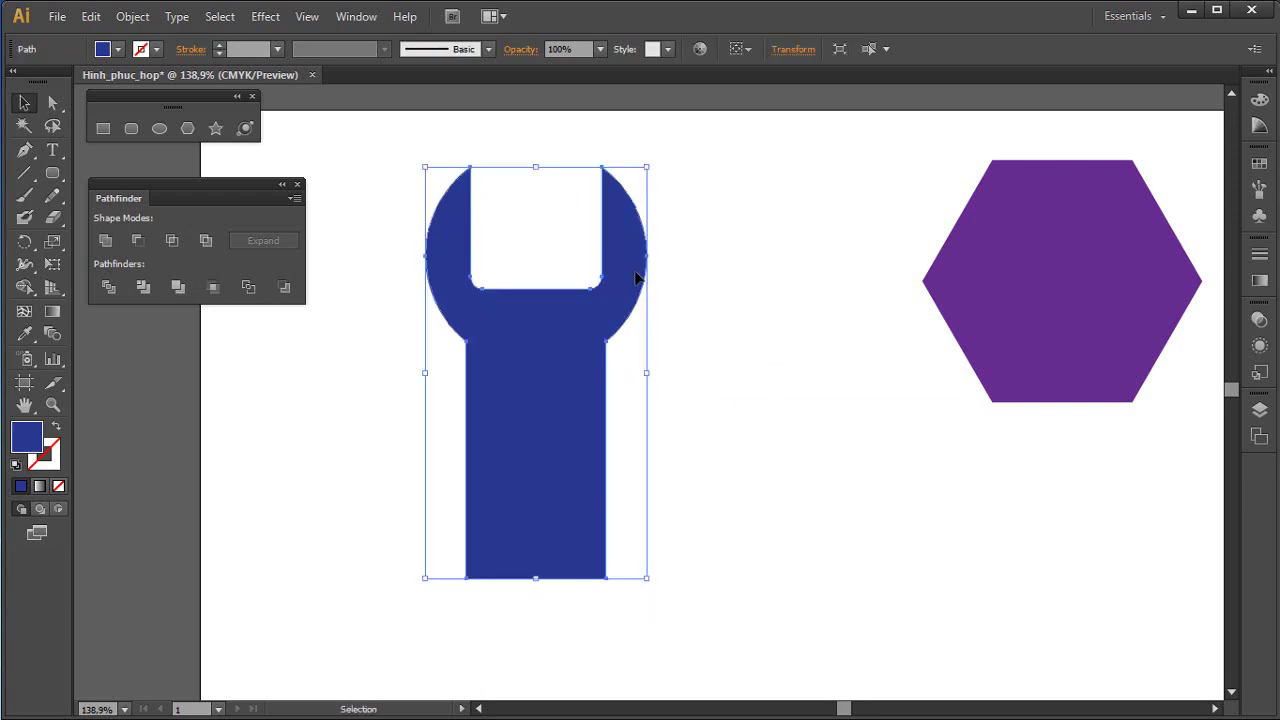
key(shift+Left)
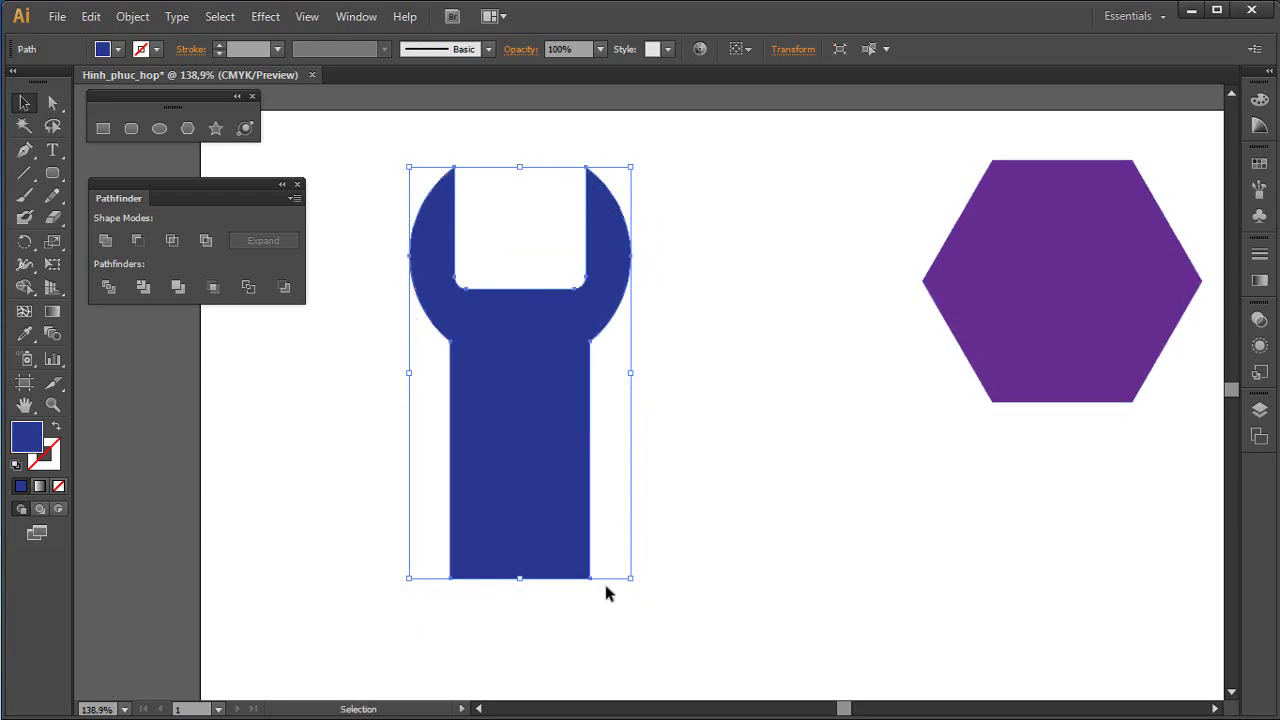
Rotate the wrench 90° so its open head points left and handle right
drag(634, 582, 600, 220)
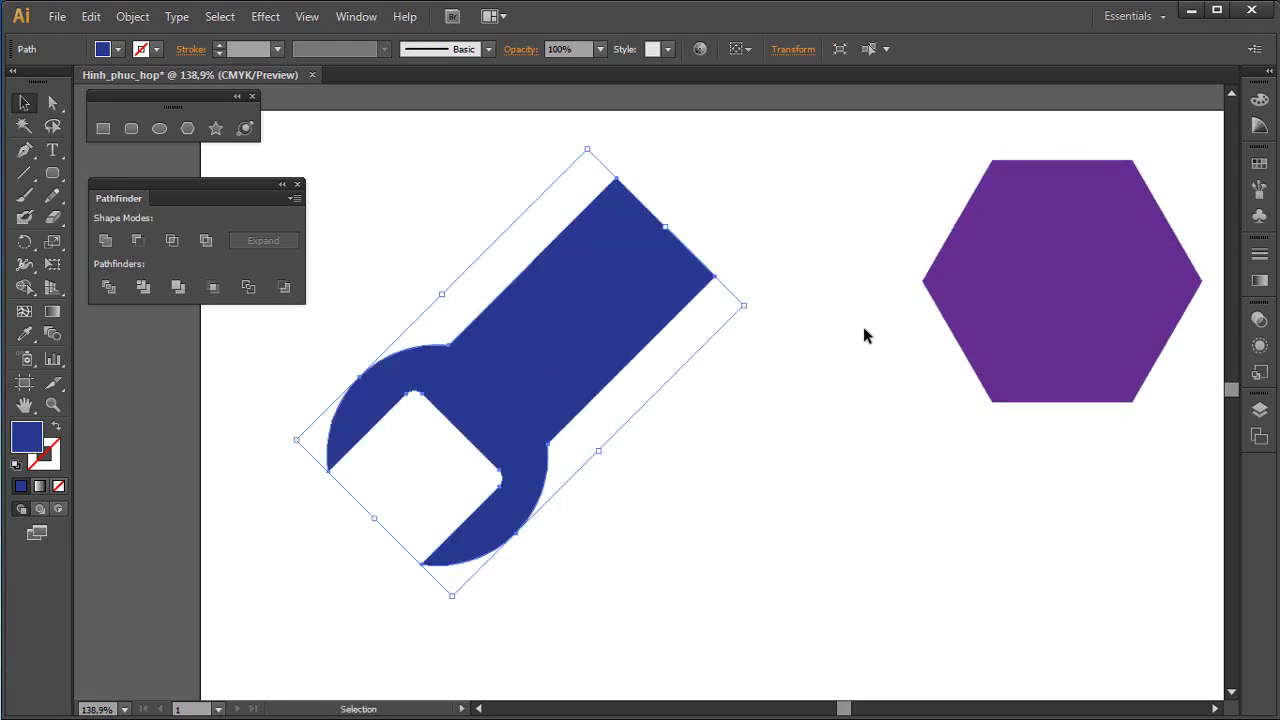
click(808, 306)
key(ctrl+z)
key(ctrl+z)
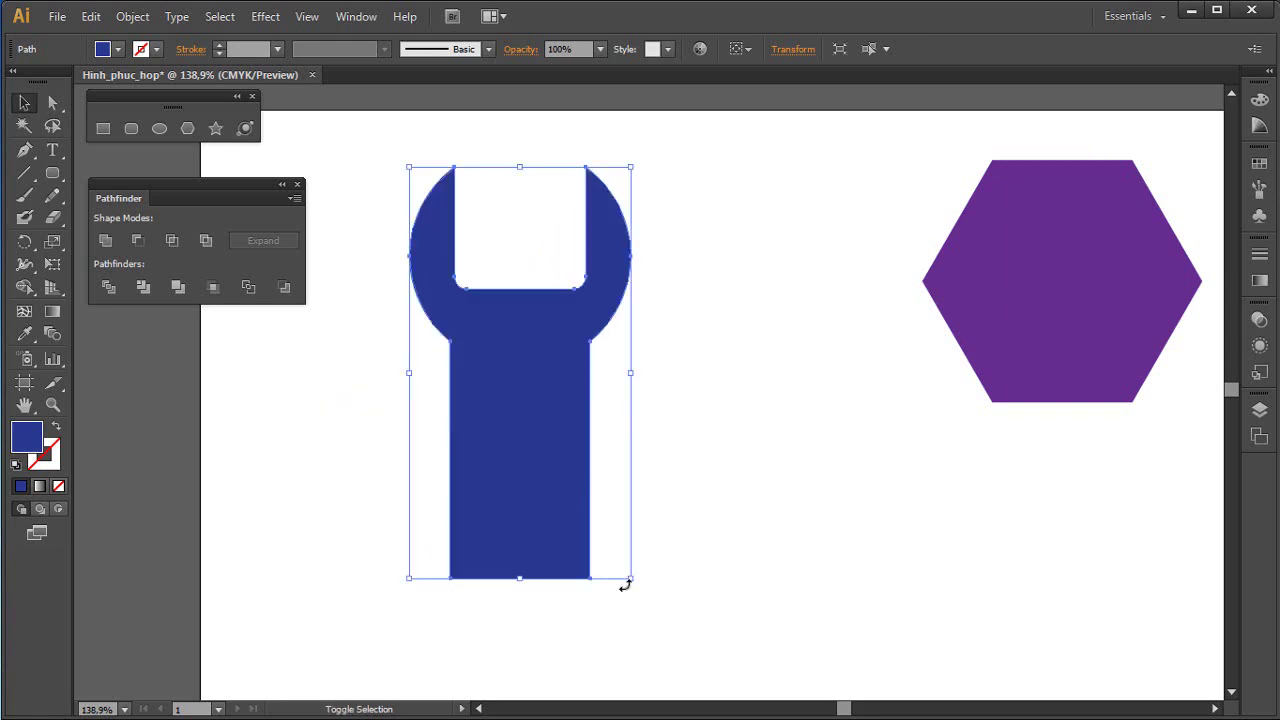
drag(624, 585, 751, 349)
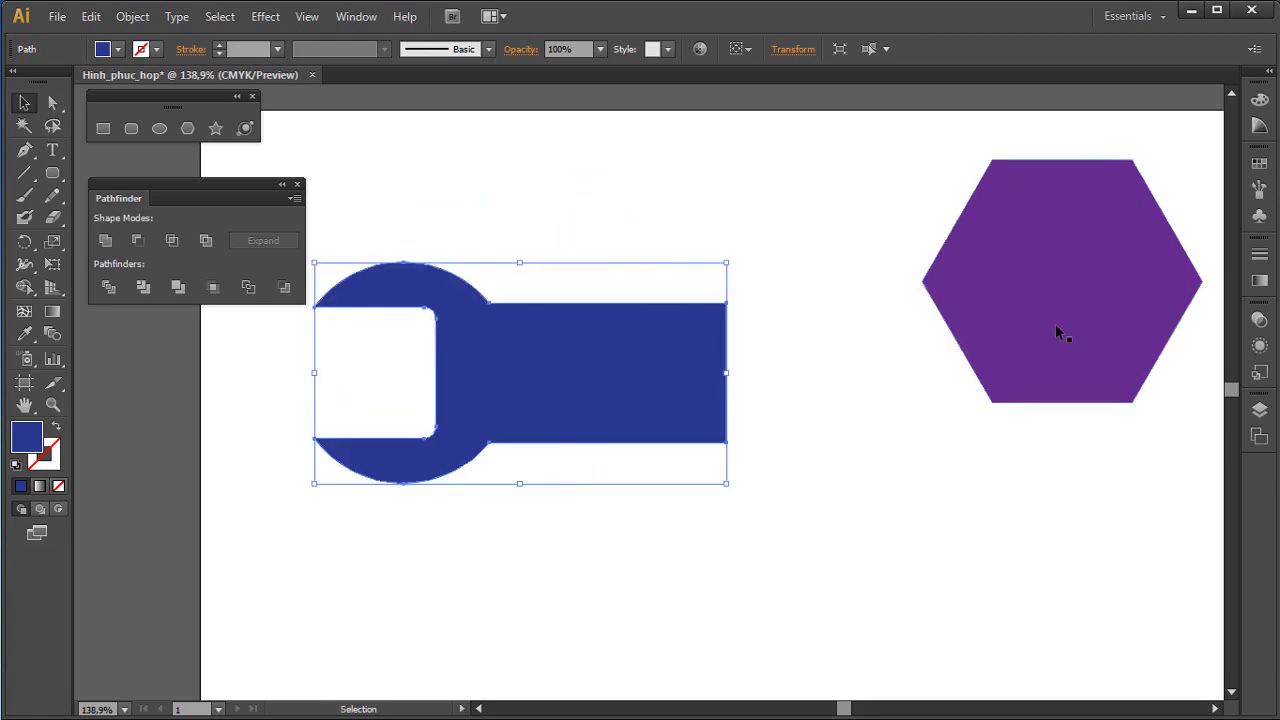
Move the purple hexagon onto the wrench handle and vertically centre them on each other
mouse_move(1056, 328)
mouse_down()
mouse_move(805, 418)
mouse_move(728, 425)
mouse_move(722, 444)
mouse_up()
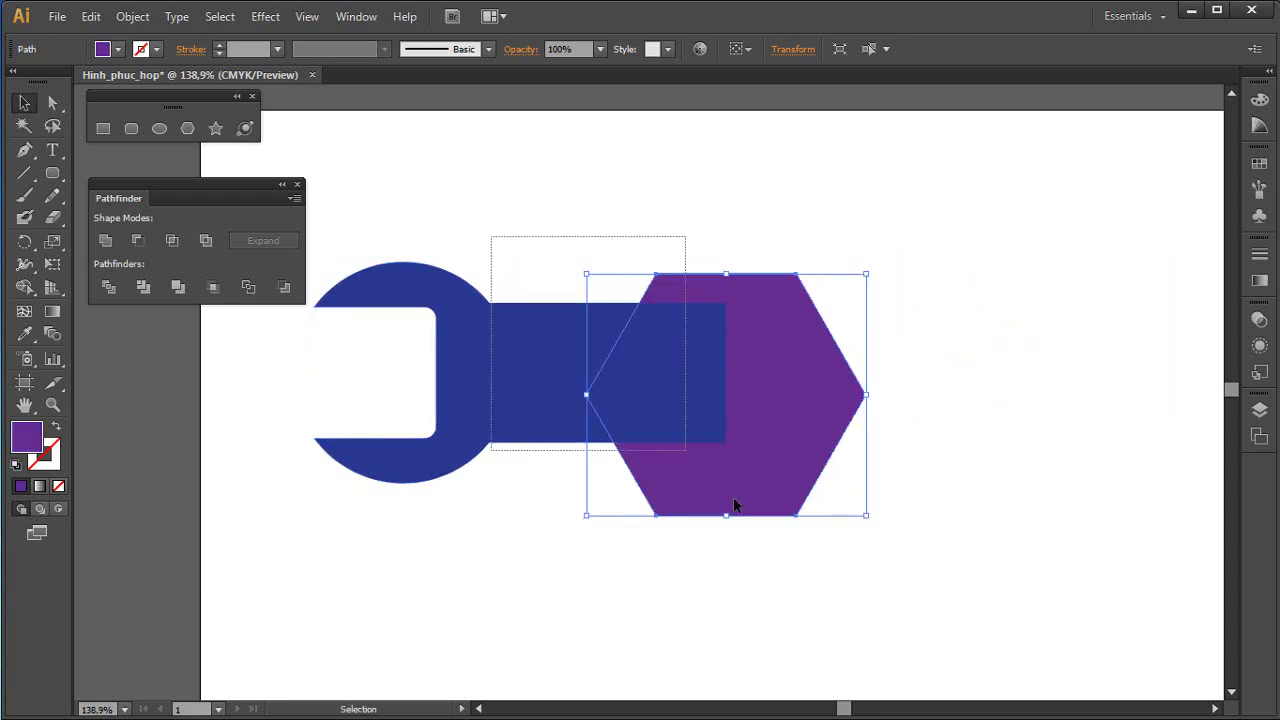
key(ctrl+a)
click(877, 48)
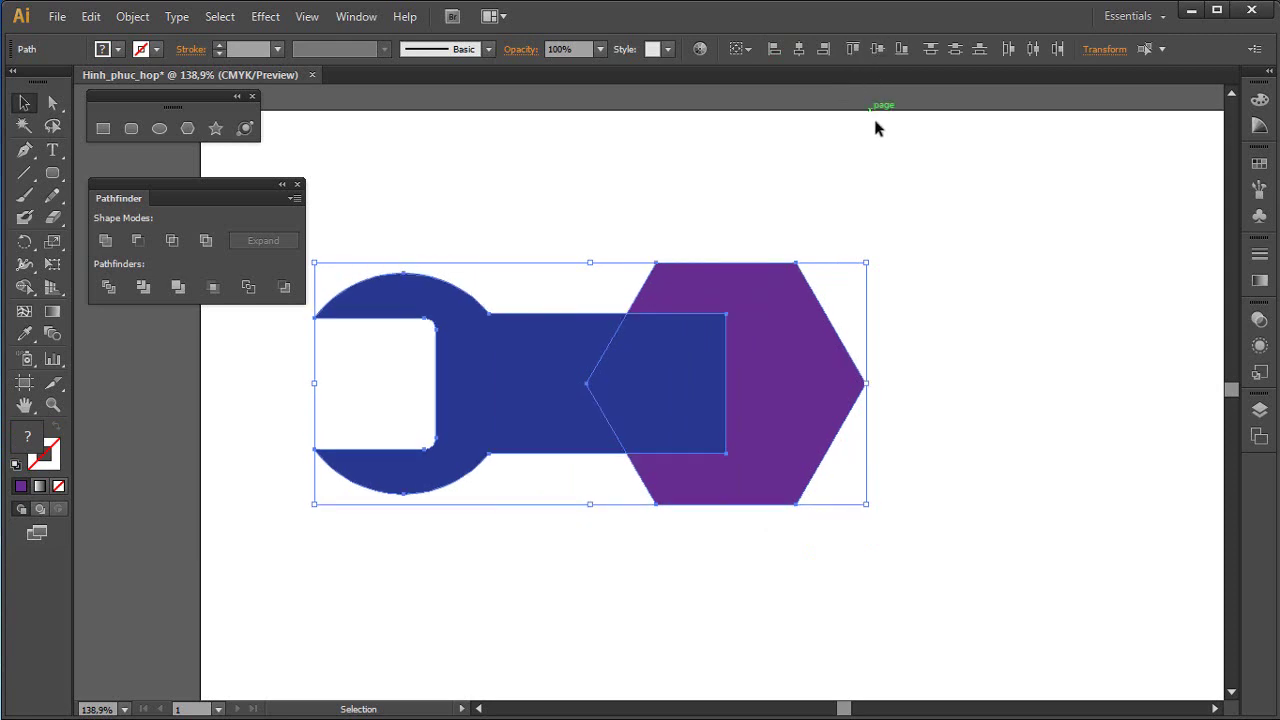
click(952, 272)
drag(965, 255, 537, 515)
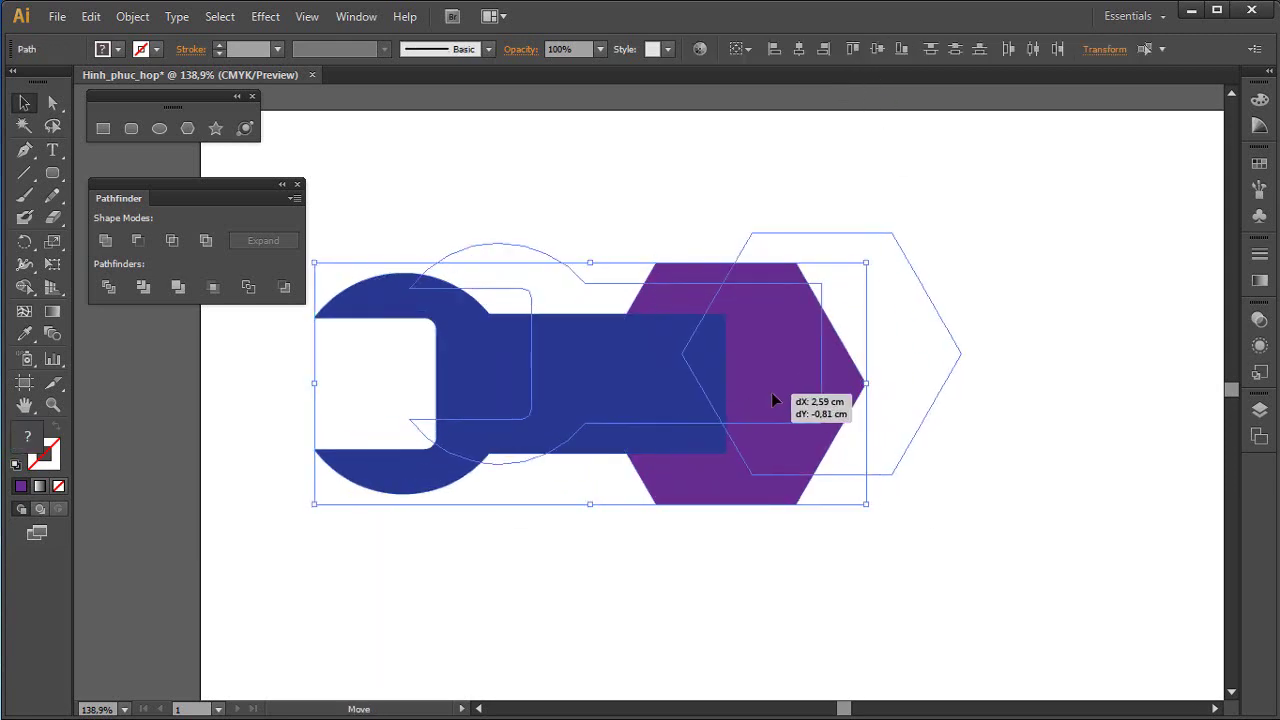
drag(678, 438, 774, 407)
click(937, 477)
Try a Pathfinder Intersect of wrench and hexagon, undo it, and move both down-left
click(673, 360)
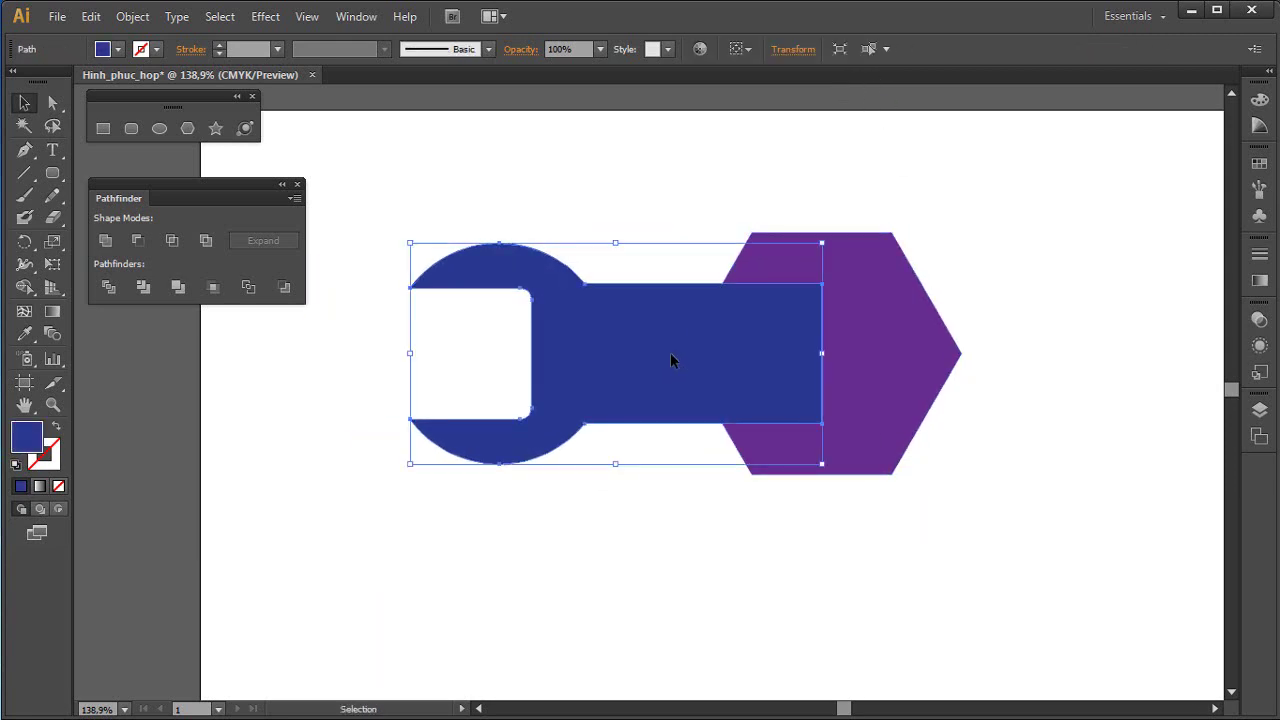
click(843, 339)
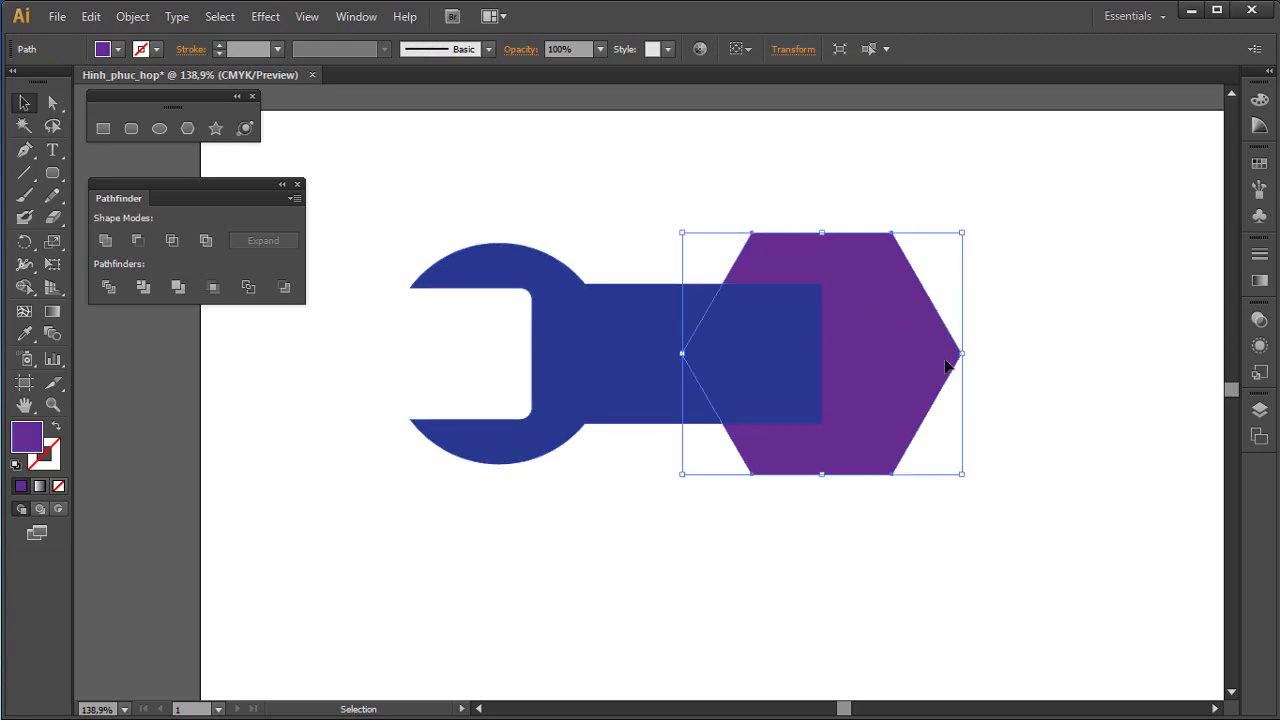
drag(451, 177, 908, 491)
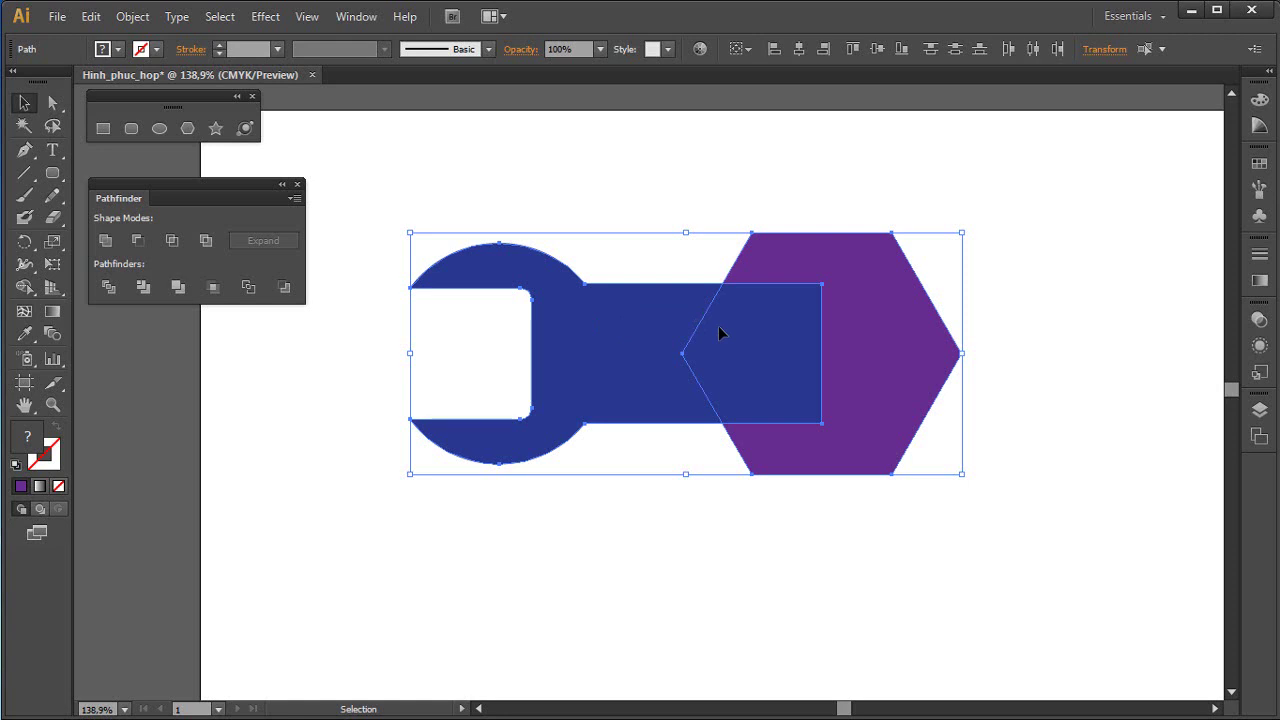
click(172, 242)
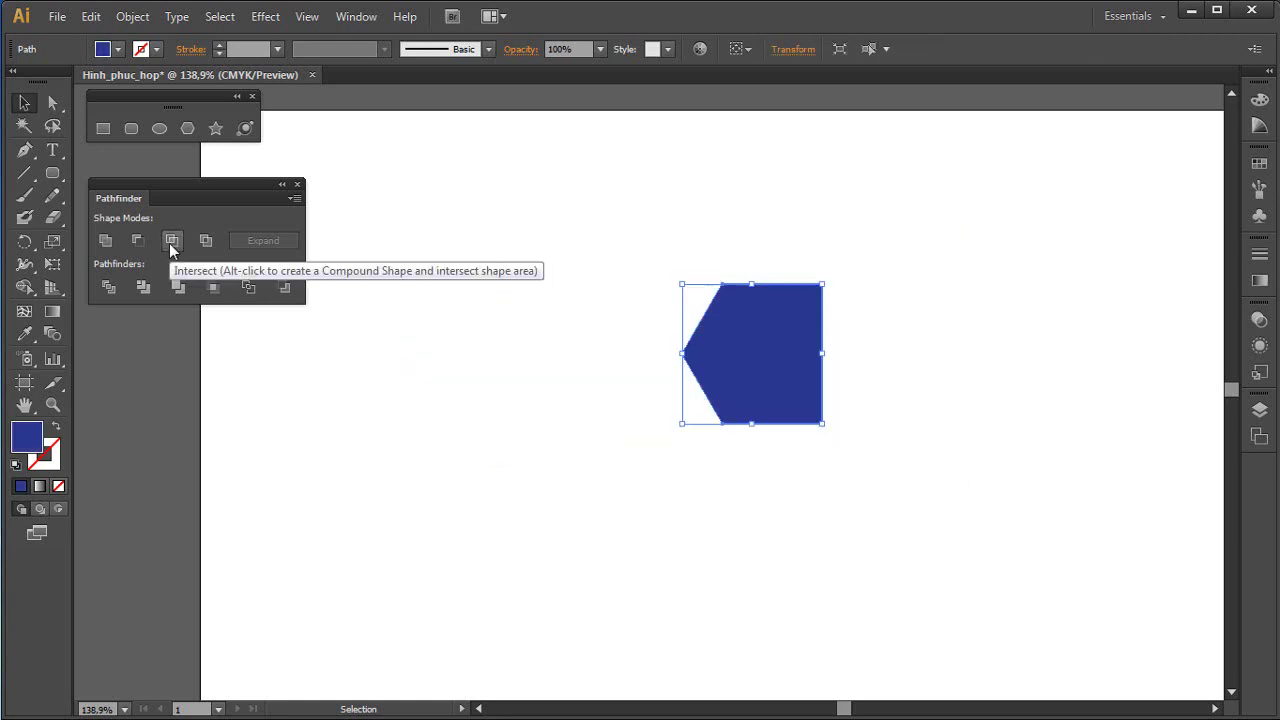
click(912, 302)
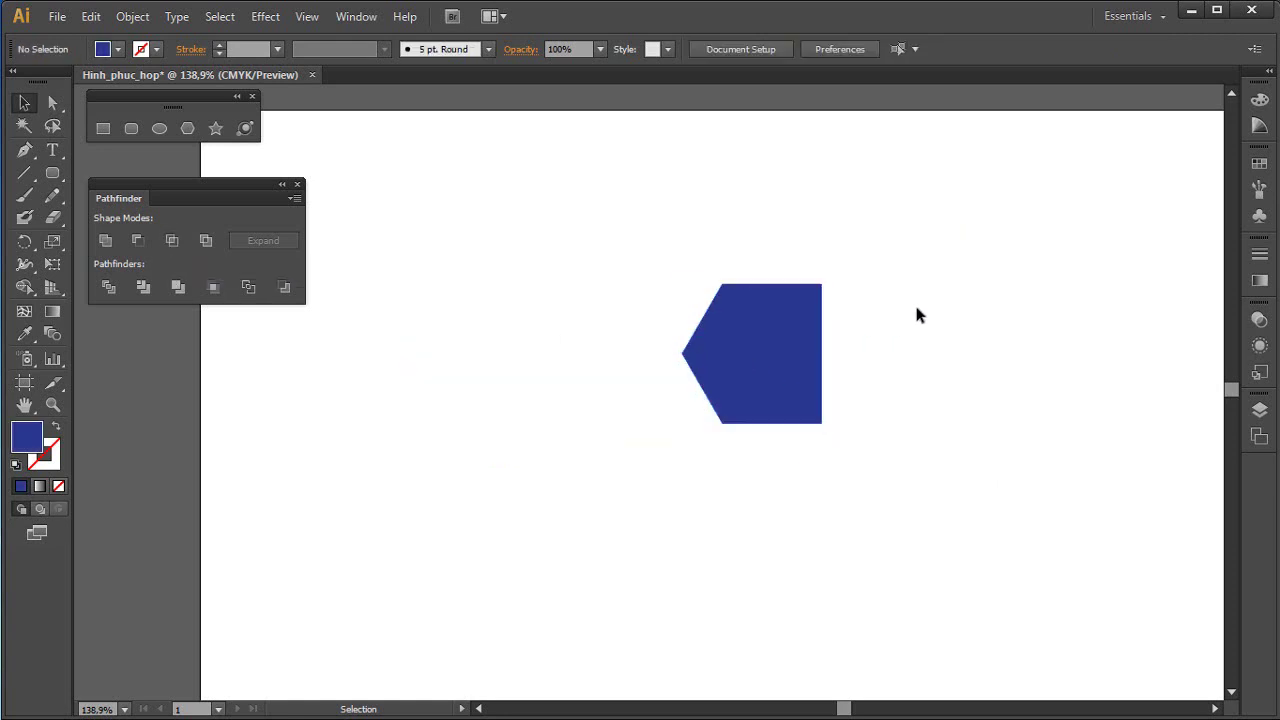
click(797, 352)
key(ctrl+z)
key(ctrl+z)
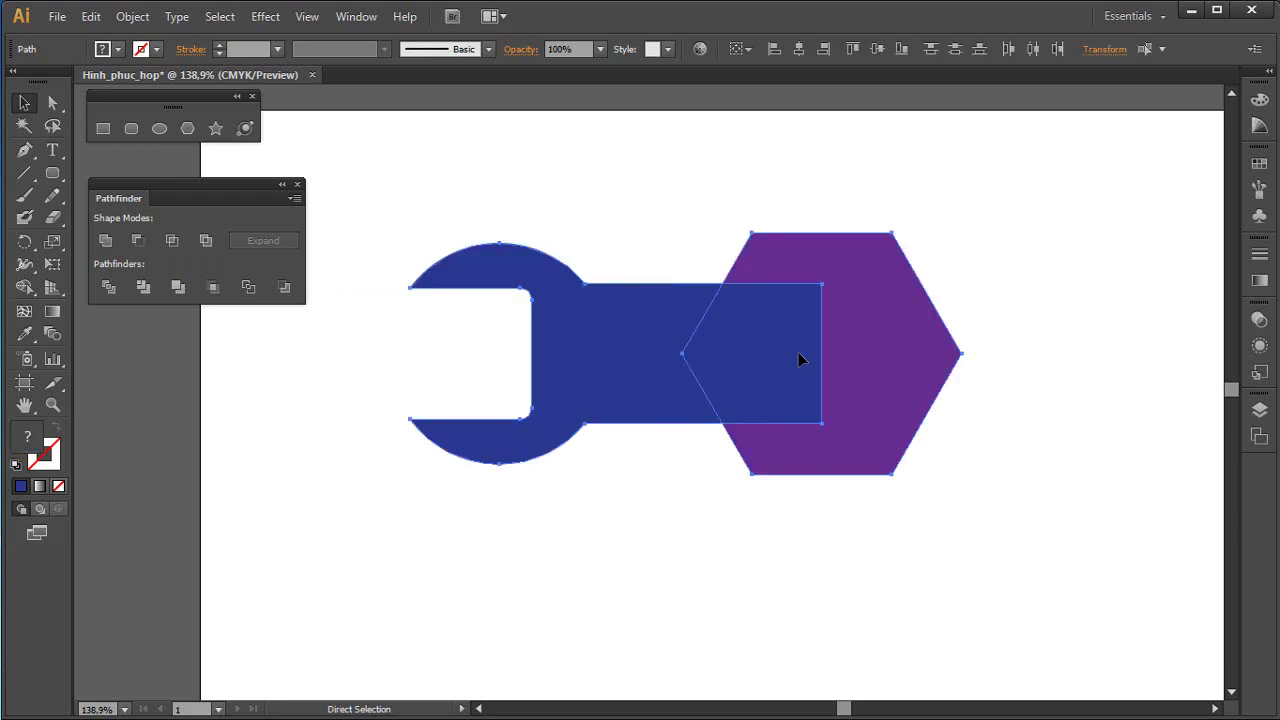
key(v)
drag(893, 348, 569, 510)
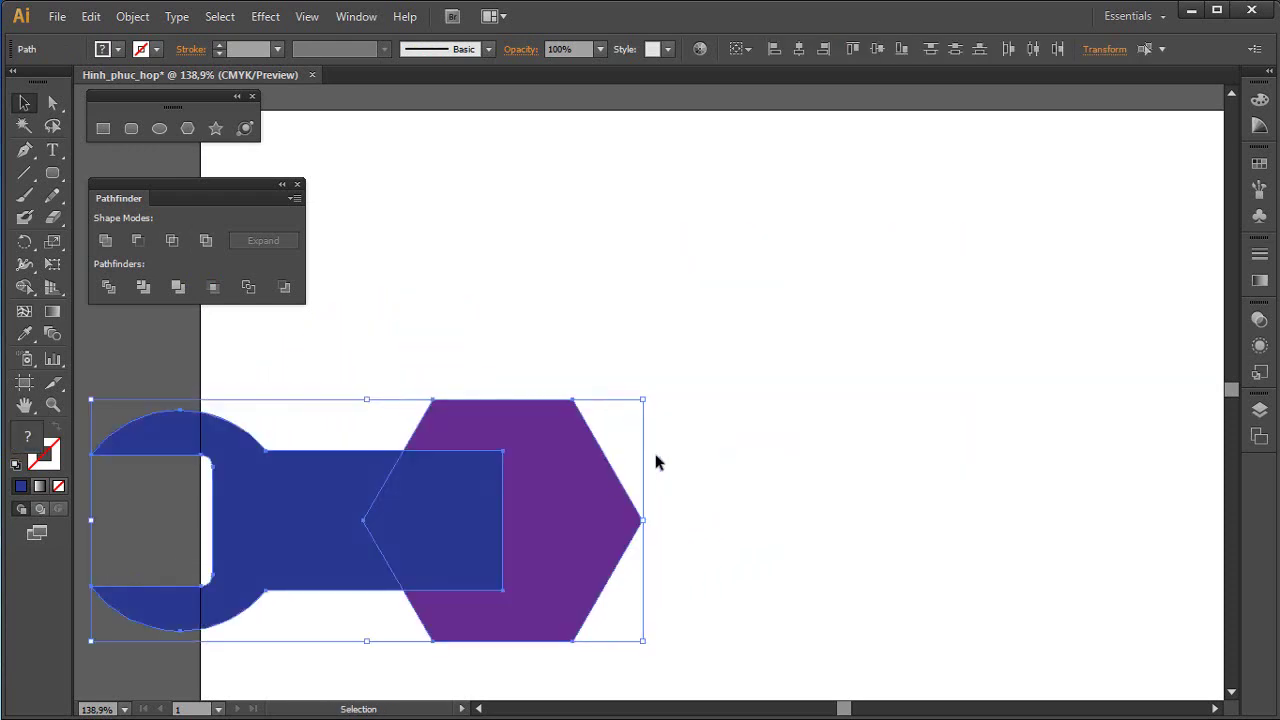
mouse_move(880, 331)
mouse_down()
mouse_move(657, 349)
mouse_move(832, 331)
mouse_up()
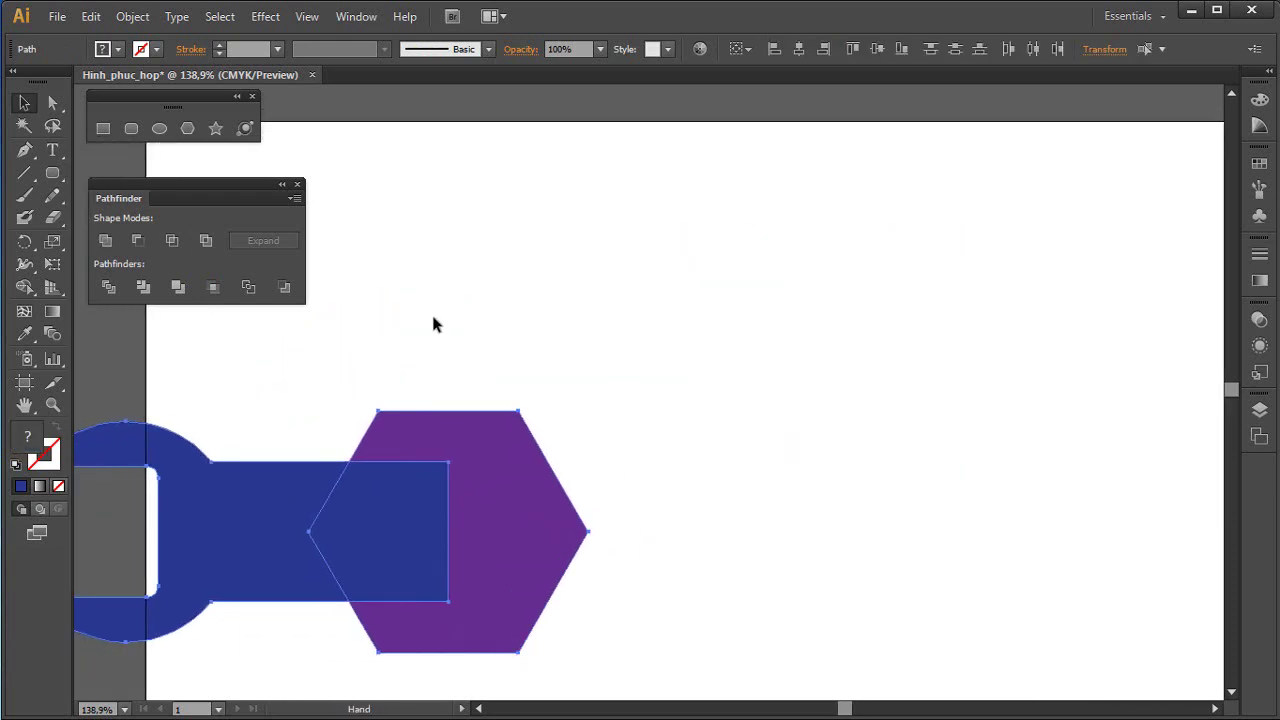
Draw a wide blue rounded rectangle with extra-round corners in the empty area
click(131, 128)
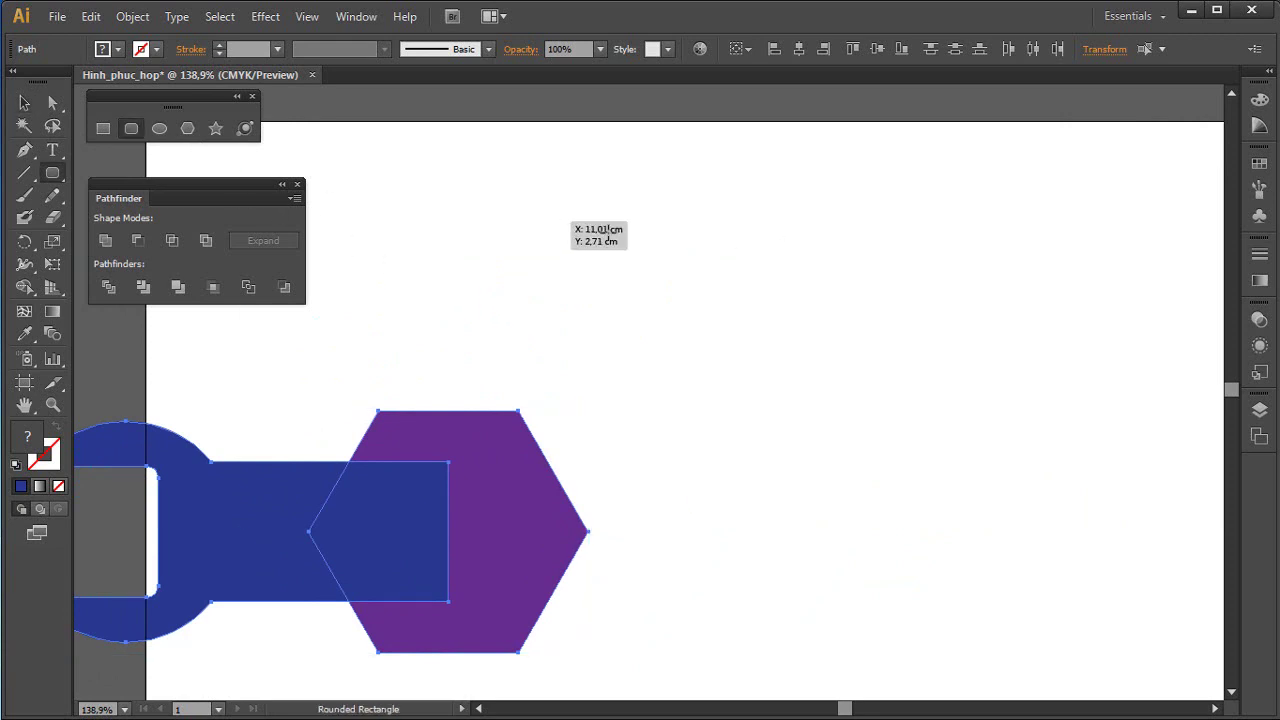
mouse_move(565, 222)
mouse_down()
mouse_move(991, 360)
mouse_move(979, 366)
mouse_up()
key(Up)
key(Up)
key(Up)
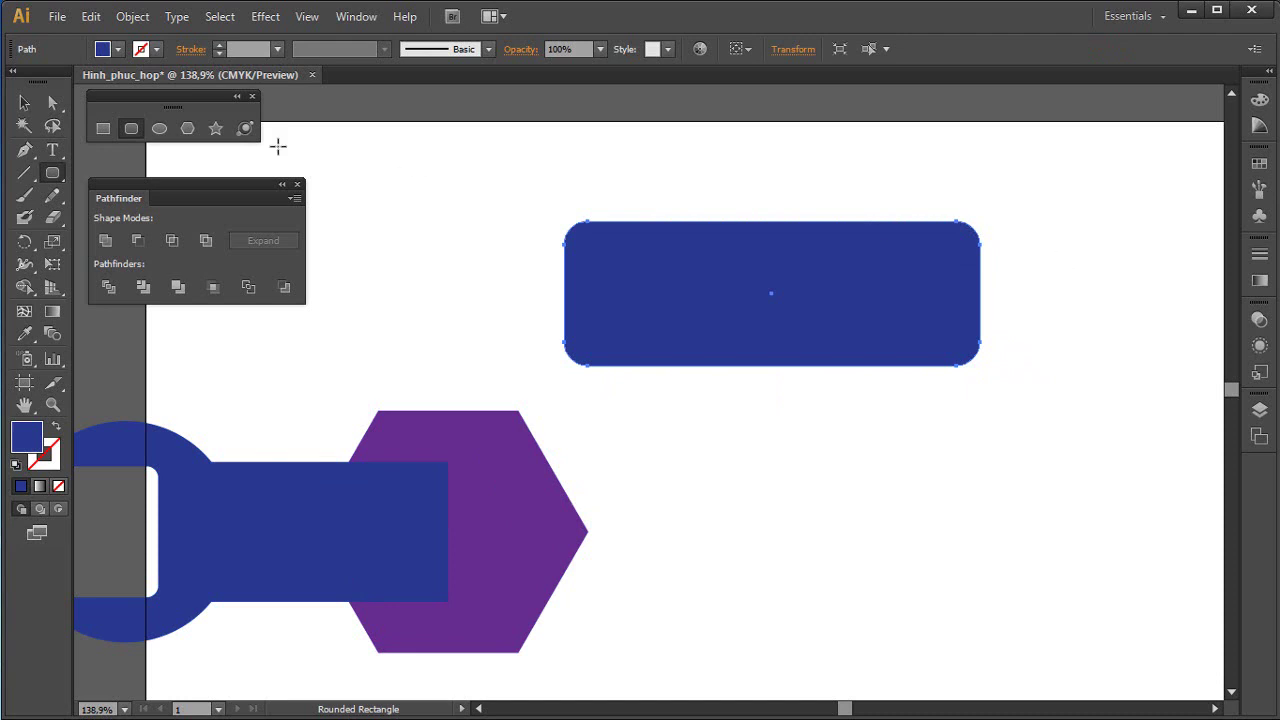
click(24, 102)
scroll(366, 229, right, 5)
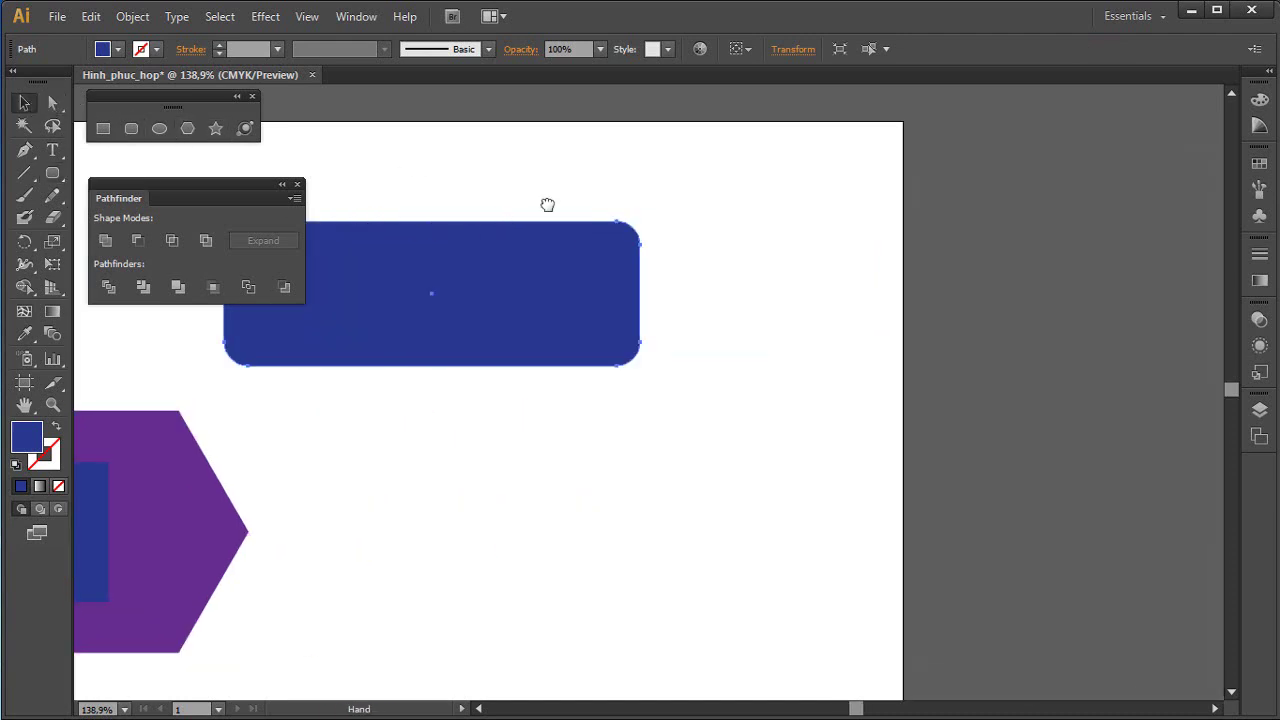
scroll(546, 203, left, 4)
scroll(546, 203, down, 1)
Alt-drag a copy of the rectangle lower down and draw an ellipse over its top half
drag(746, 271, 869, 574)
drag(980, 363, 823, 280)
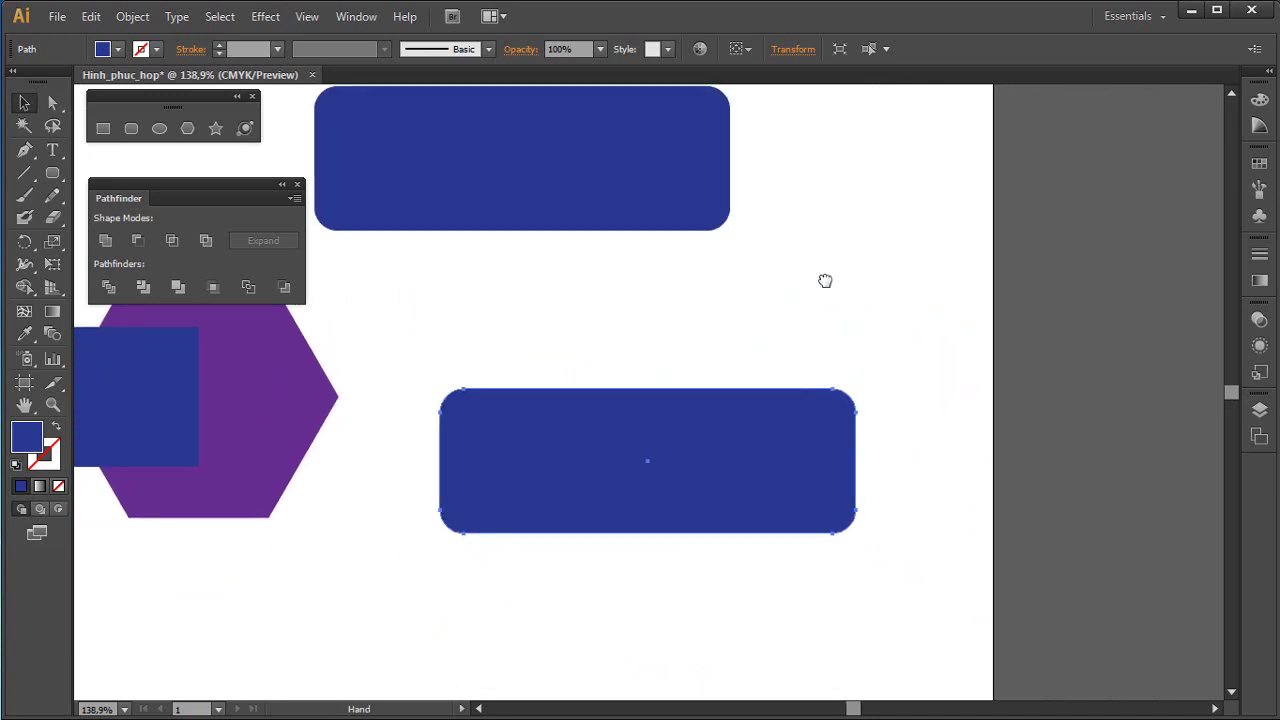
click(157, 135)
drag(409, 266, 885, 481)
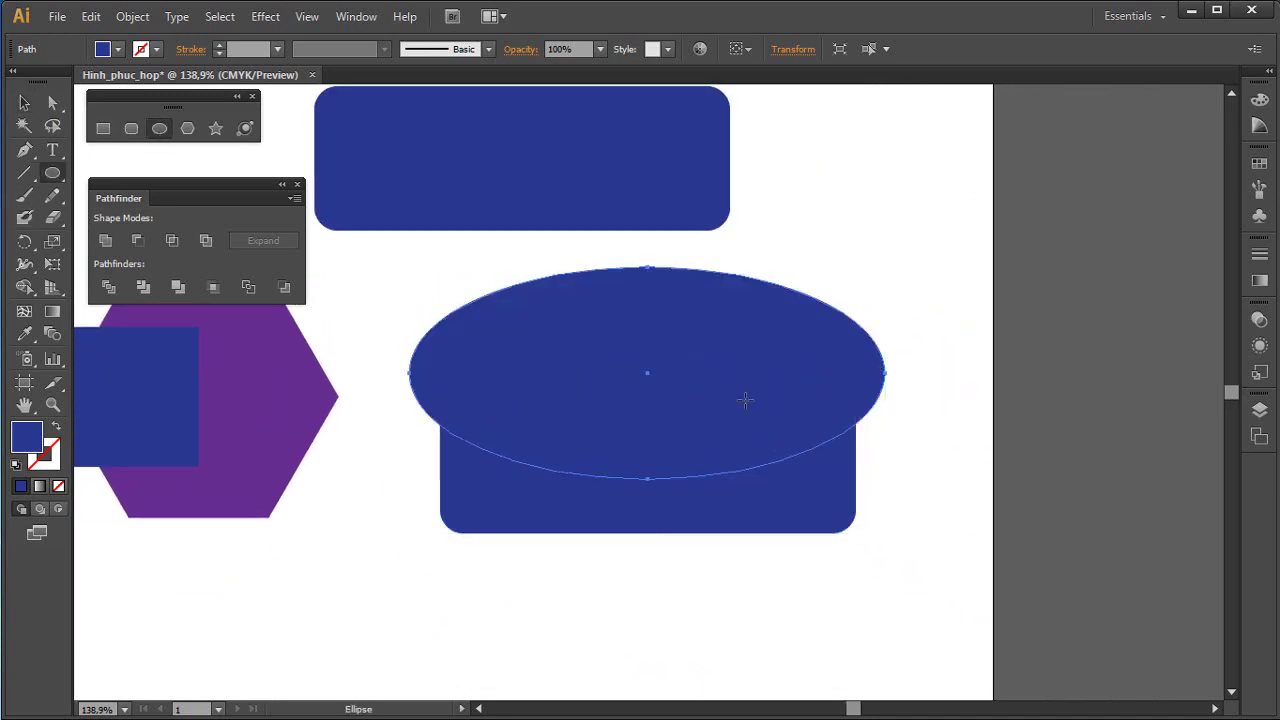
Fill the ellipse orange and Intersect it with the lower rounded rectangle
click(24, 102)
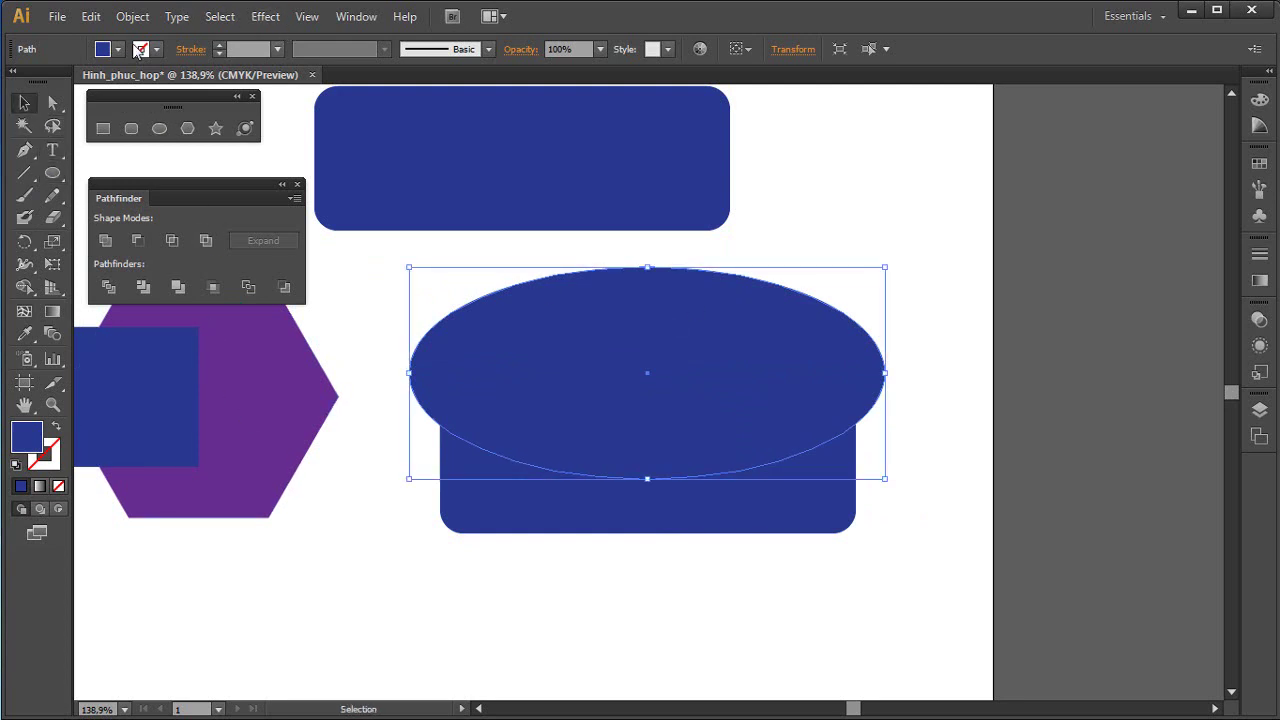
click(103, 49)
click(95, 80)
drag(380, 288, 937, 597)
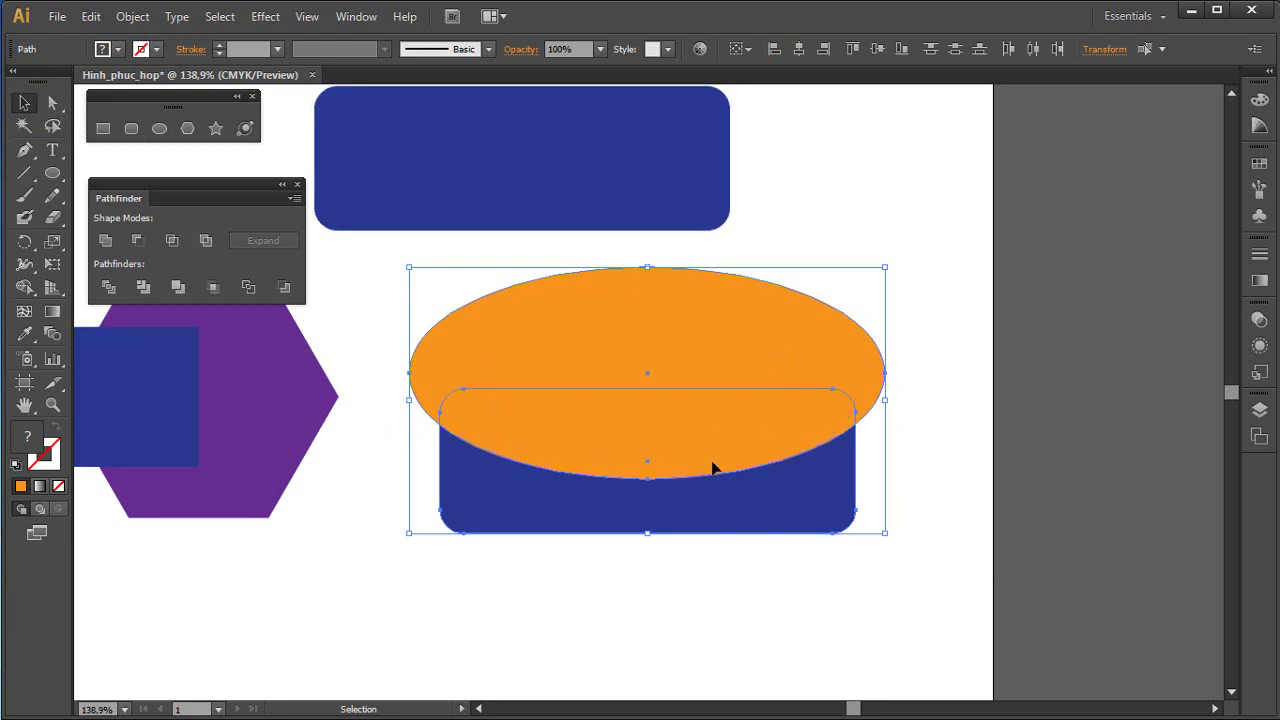
drag(955, 286, 349, 562)
click(173, 247)
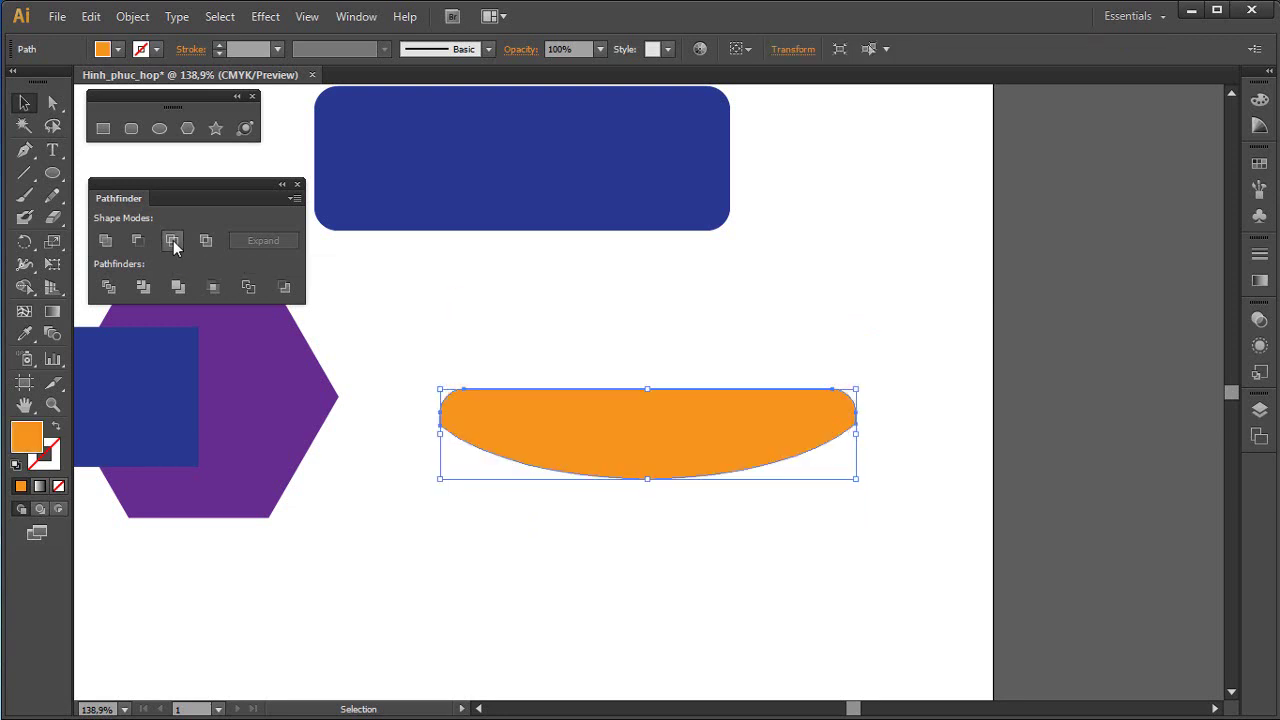
Move the resulting orange arc up across the top of the first blue rectangle
click(550, 338)
drag(551, 340, 581, 507)
drag(664, 600, 537, 285)
click(873, 360)
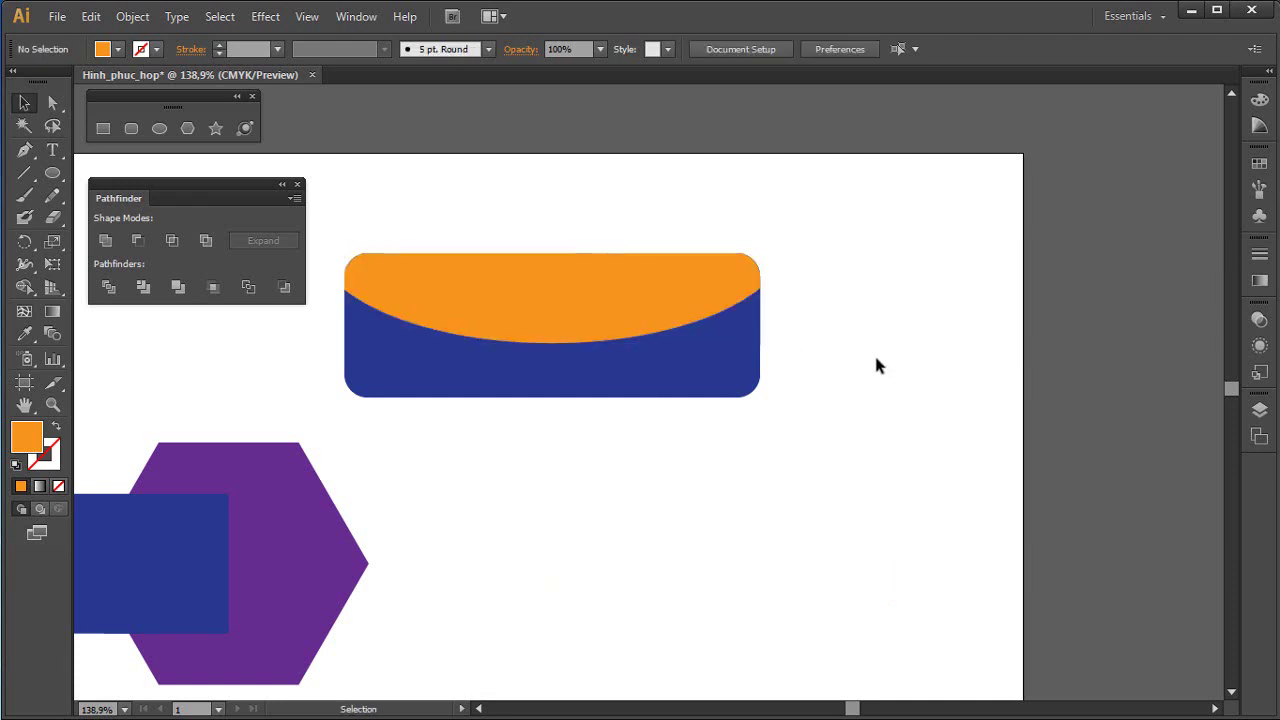
Select the orange arc and try the Overlay, then Screen, blend modes on it
click(678, 283)
drag(786, 228, 920, 286)
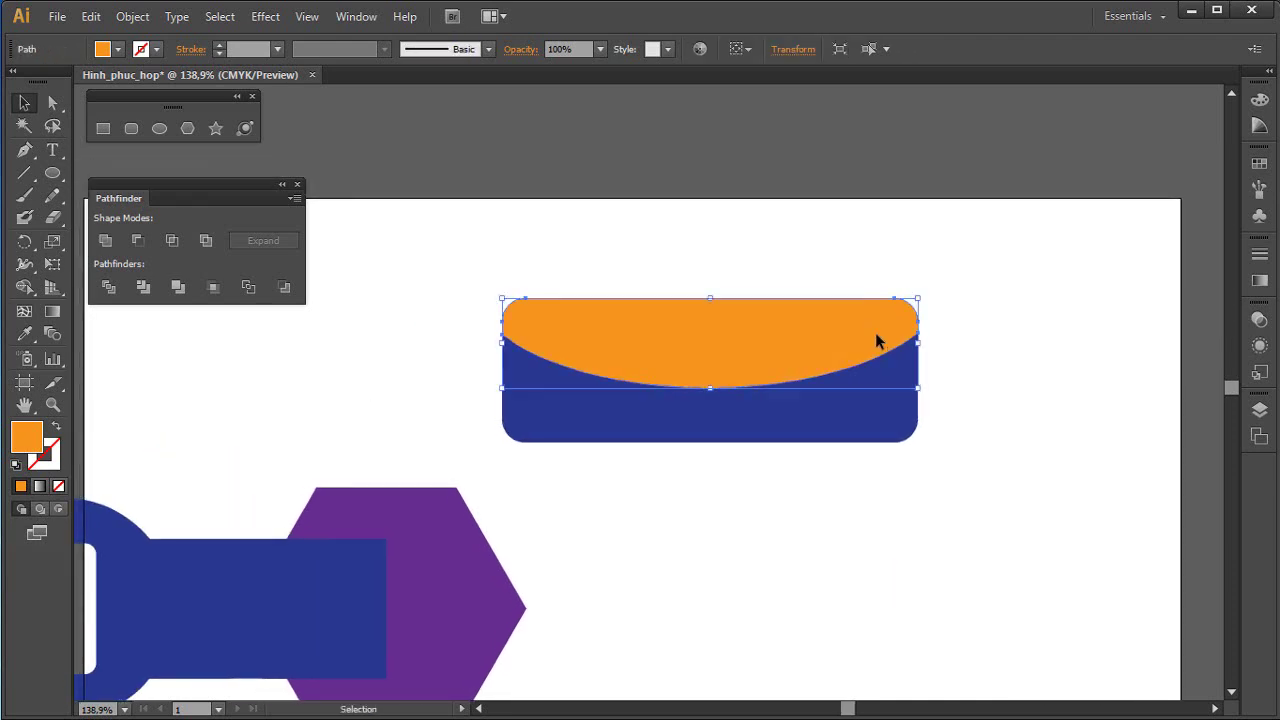
click(1259, 320)
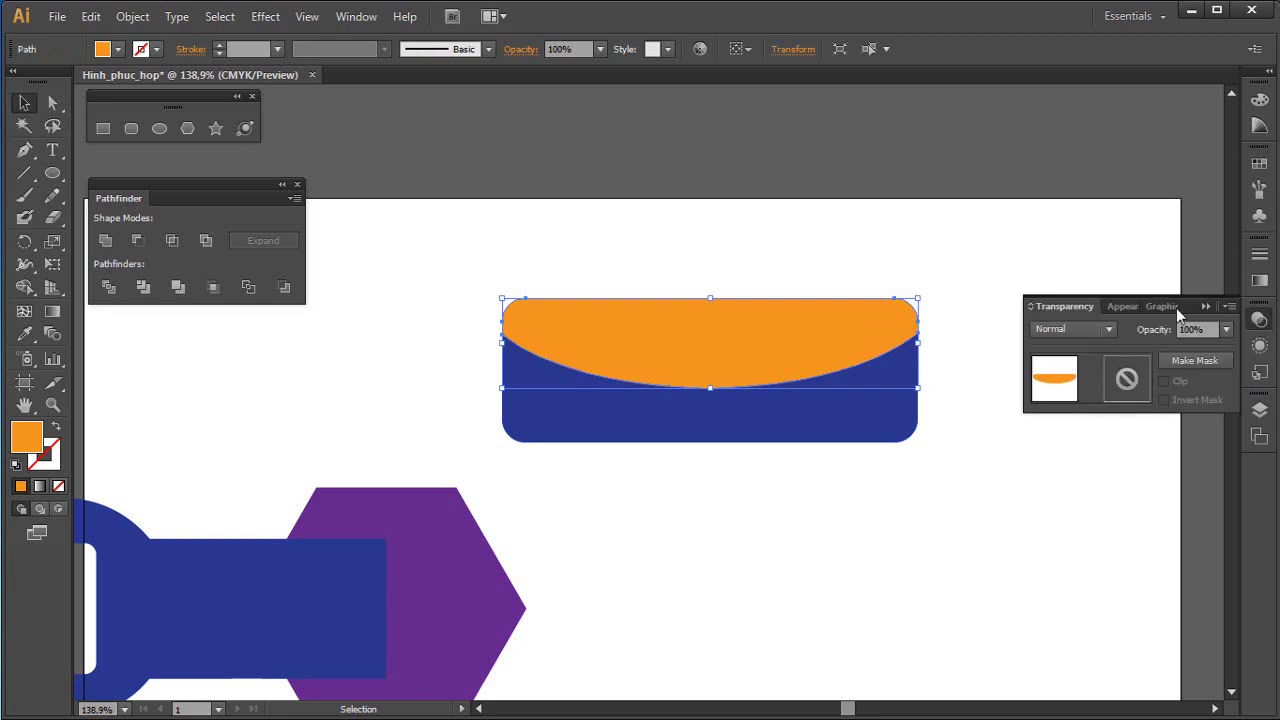
click(1106, 329)
click(1078, 507)
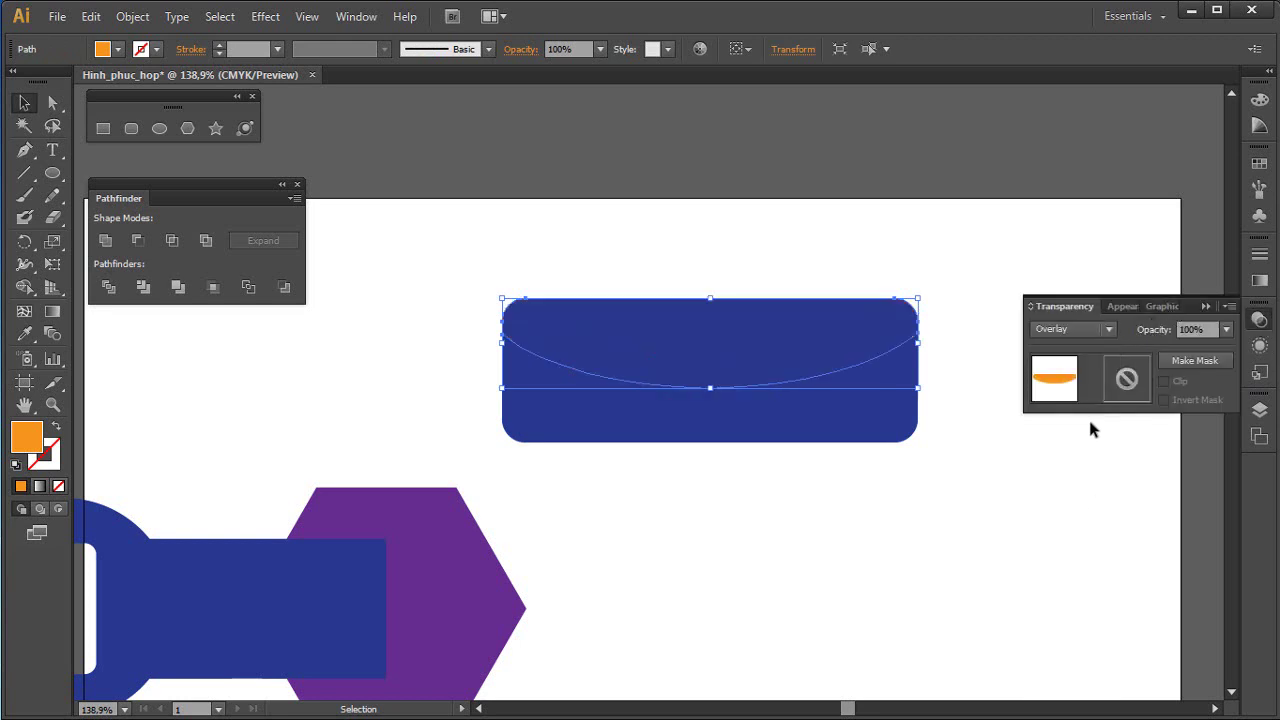
click(1106, 329)
click(1070, 458)
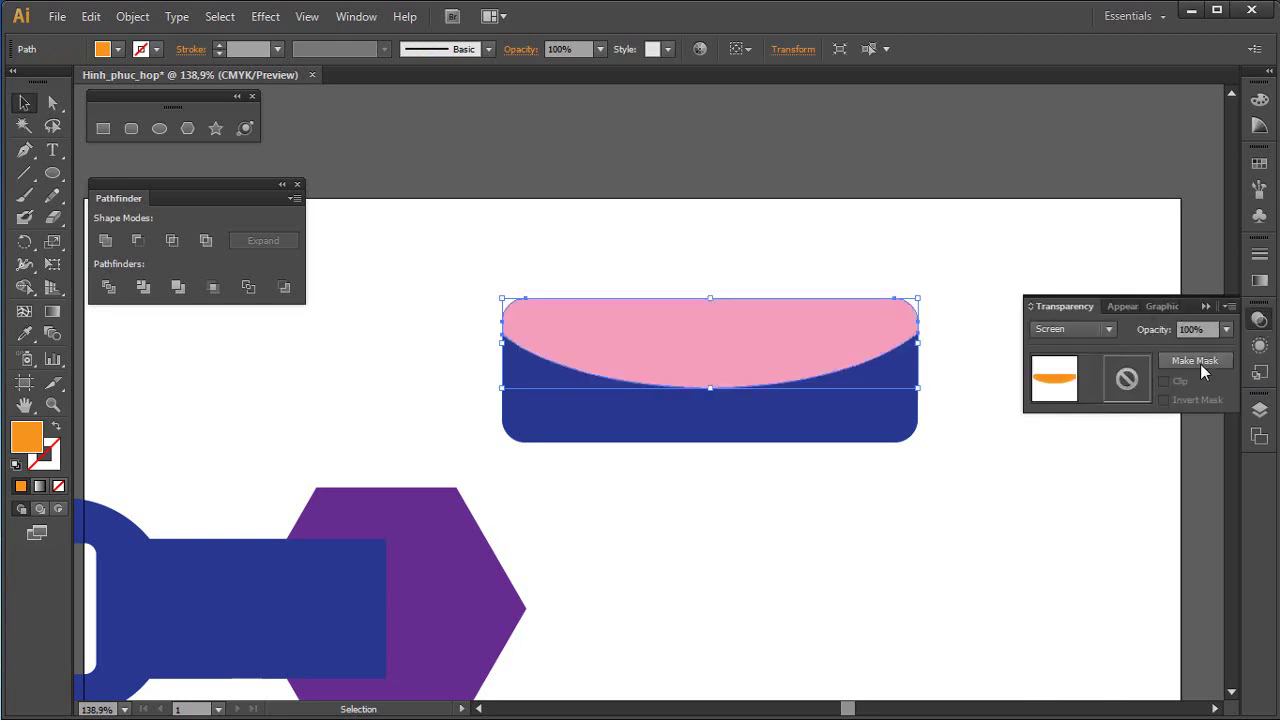
Set the arc highlight to 20% opacity with the Multiply blend mode
click(1226, 329)
click(1245, 372)
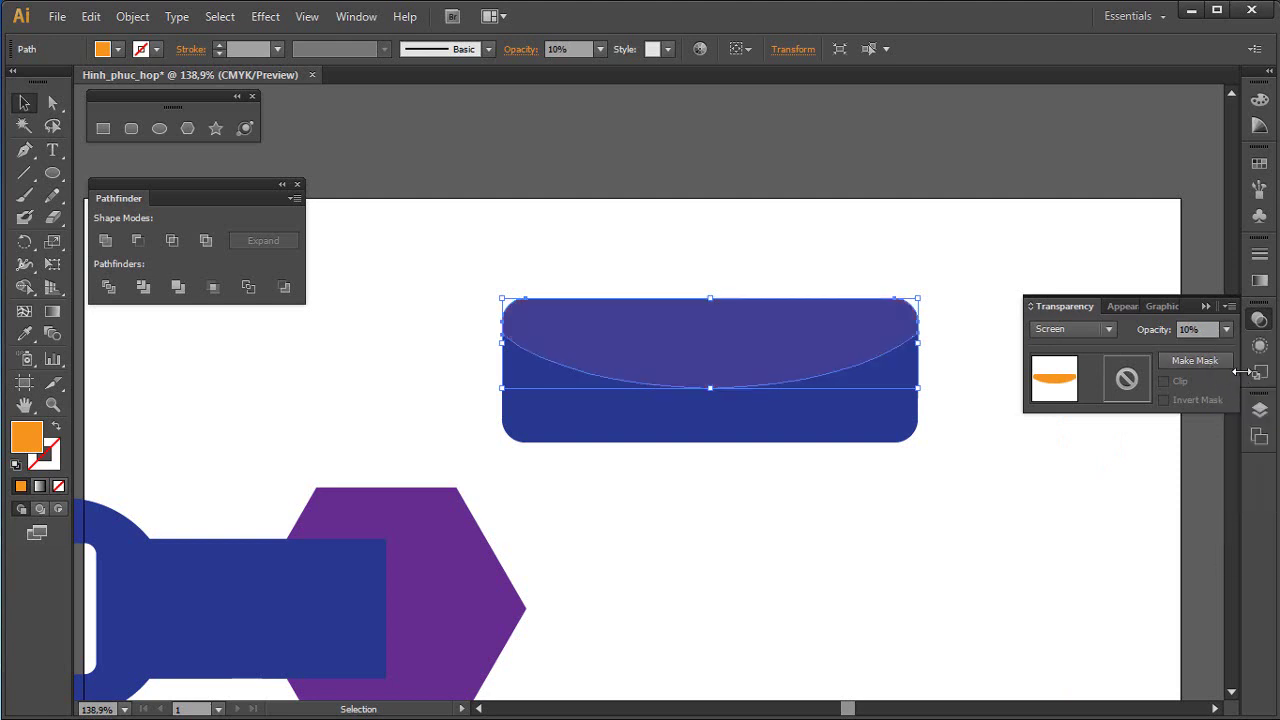
click(1226, 329)
click(1245, 393)
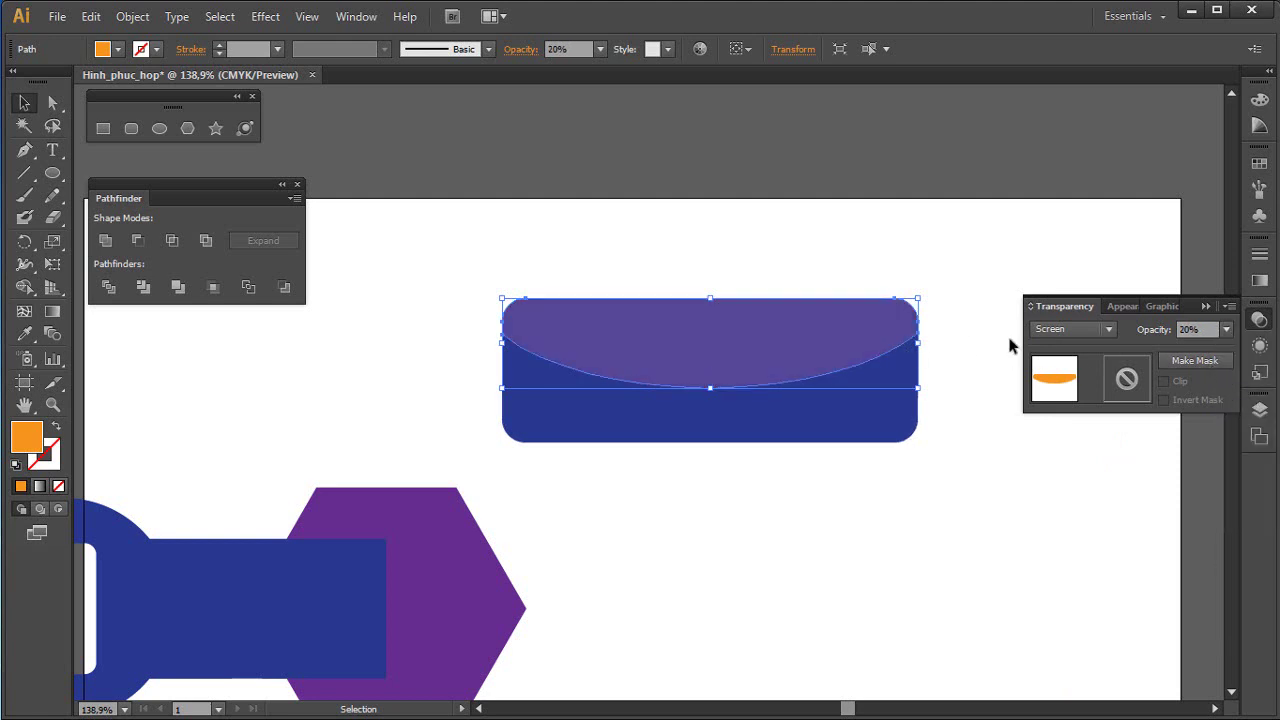
click(1070, 329)
click(1071, 396)
Fill the blue rounded rectangle with orange from the Fill swatches
click(971, 402)
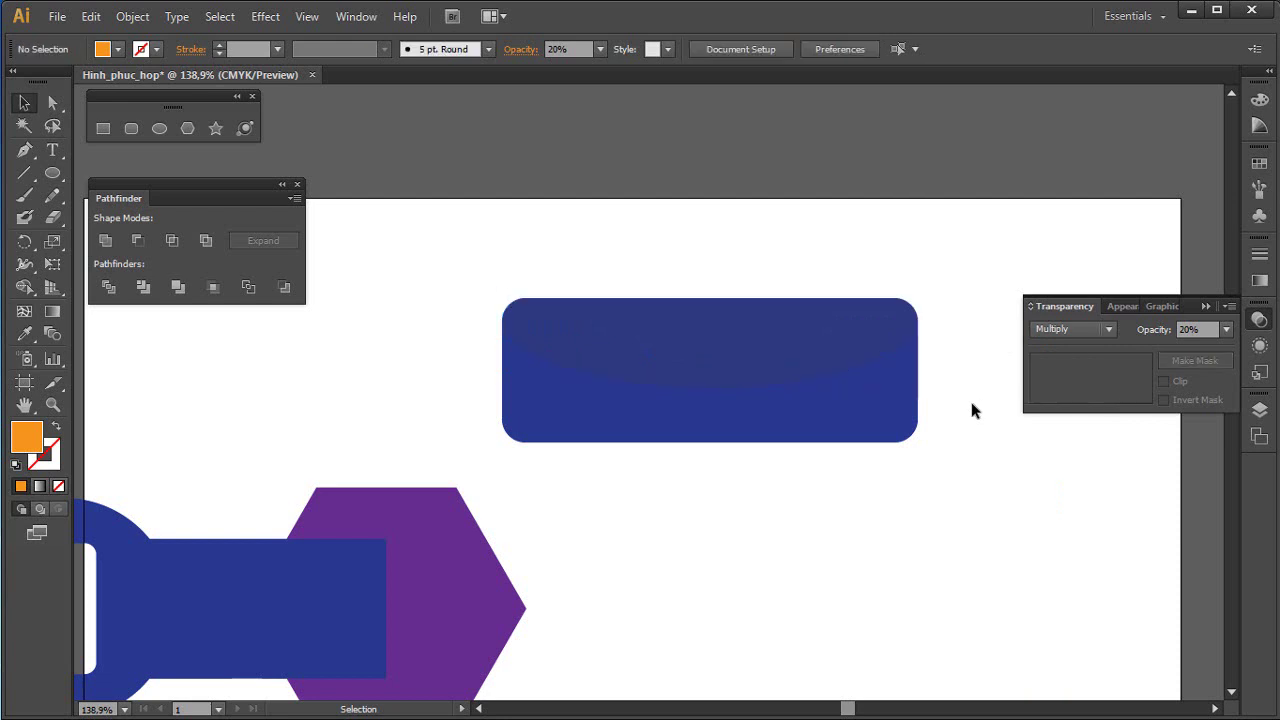
drag(951, 383, 680, 329)
click(606, 359)
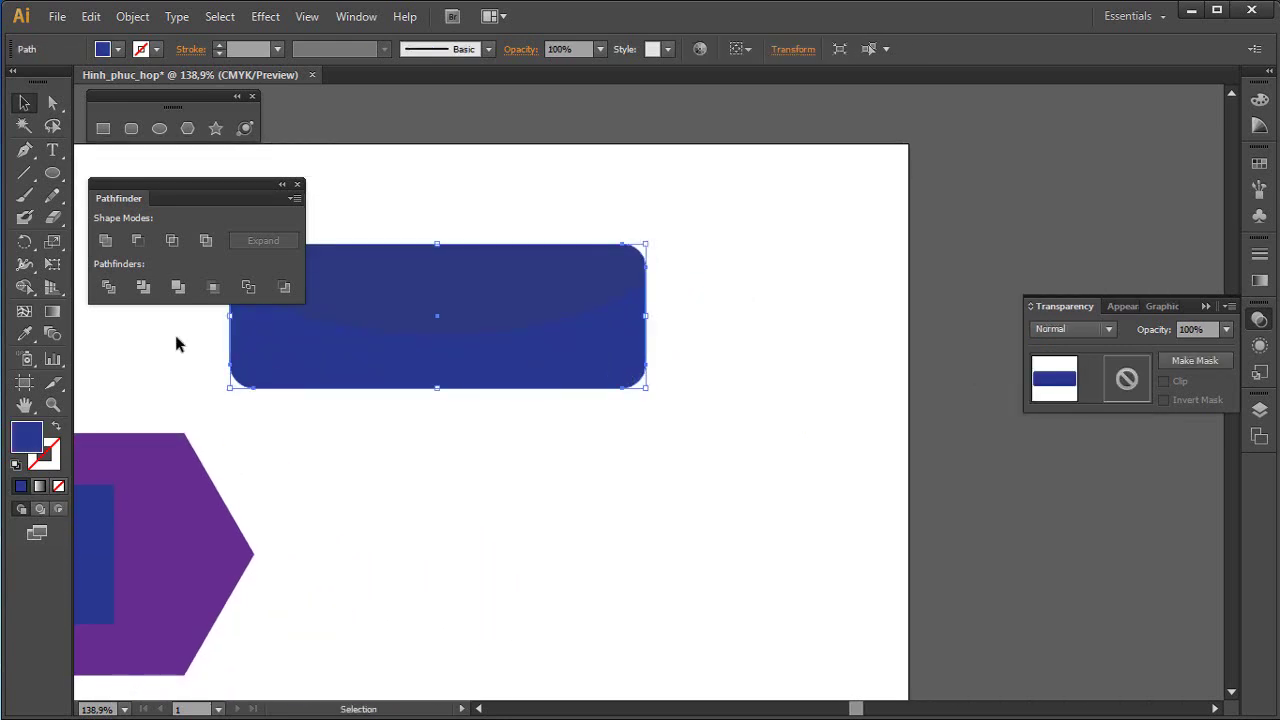
click(118, 49)
click(96, 81)
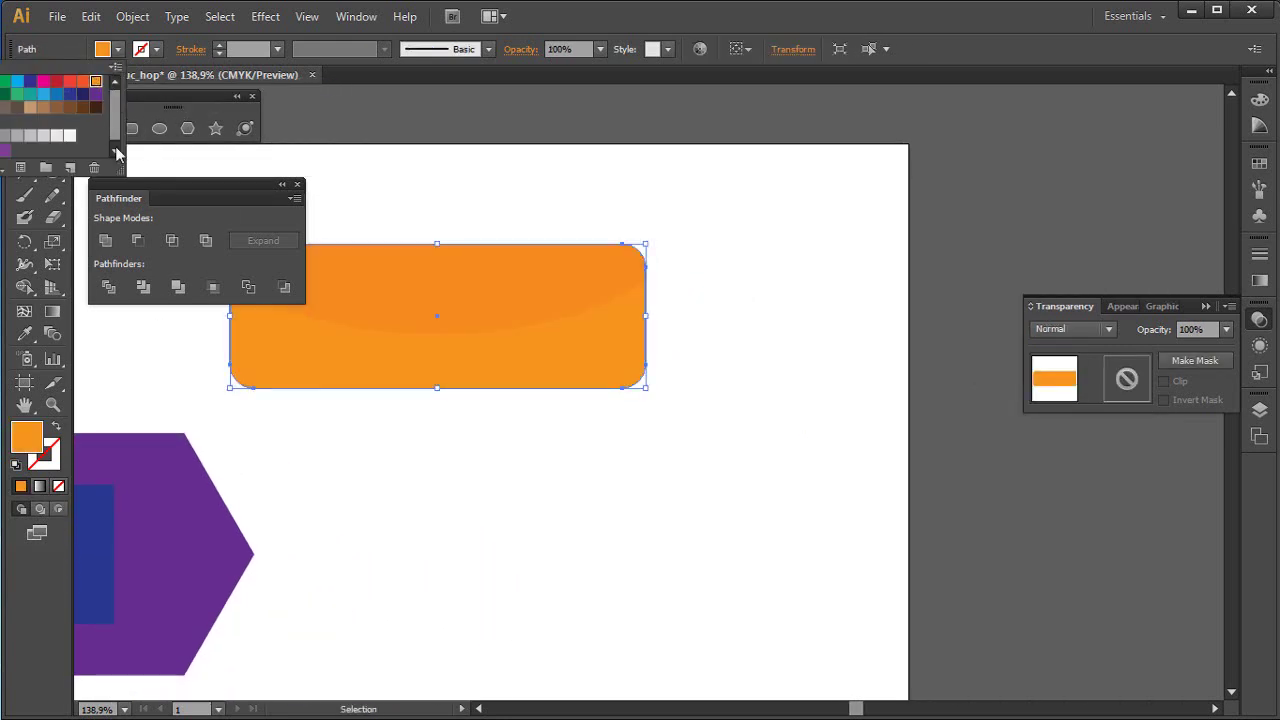
click(514, 237)
click(517, 211)
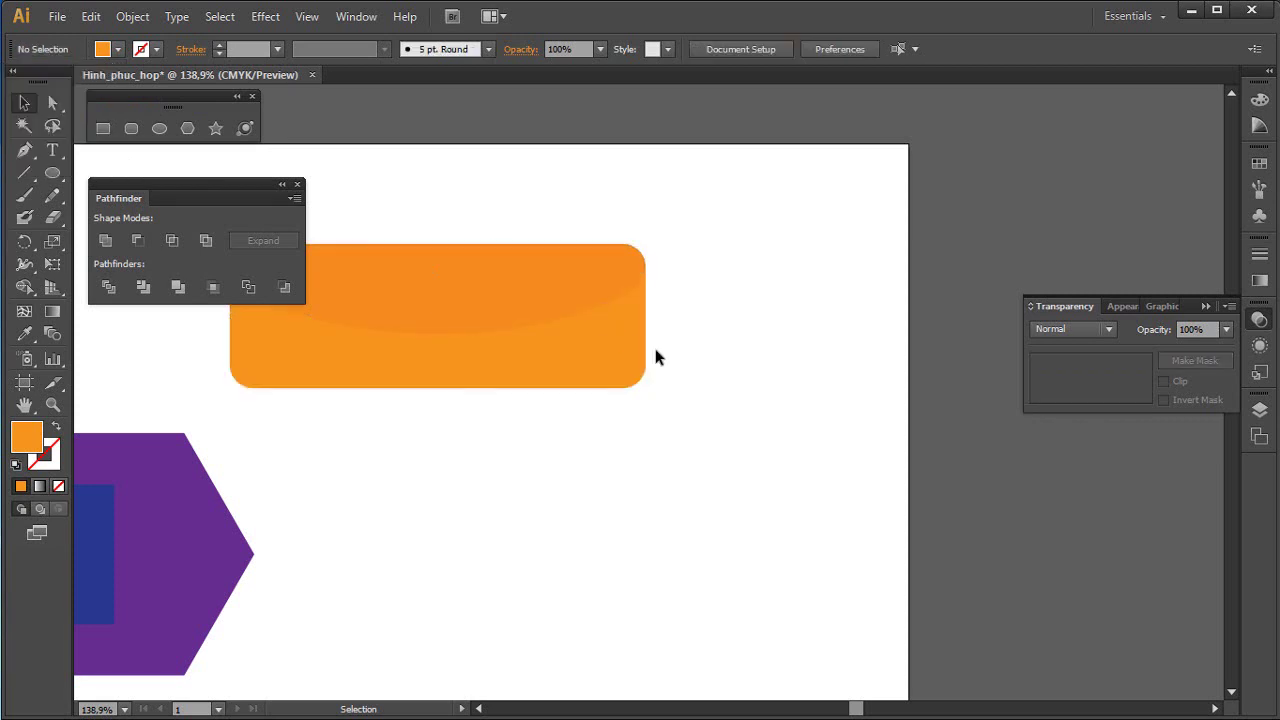
Select the orange button with its highlight, then check the curved highlight on its own
mouse_move(670, 260)
mouse_down()
mouse_move(576, 344)
mouse_move(560, 420)
mouse_move(831, 386)
mouse_up()
drag(789, 314, 537, 517)
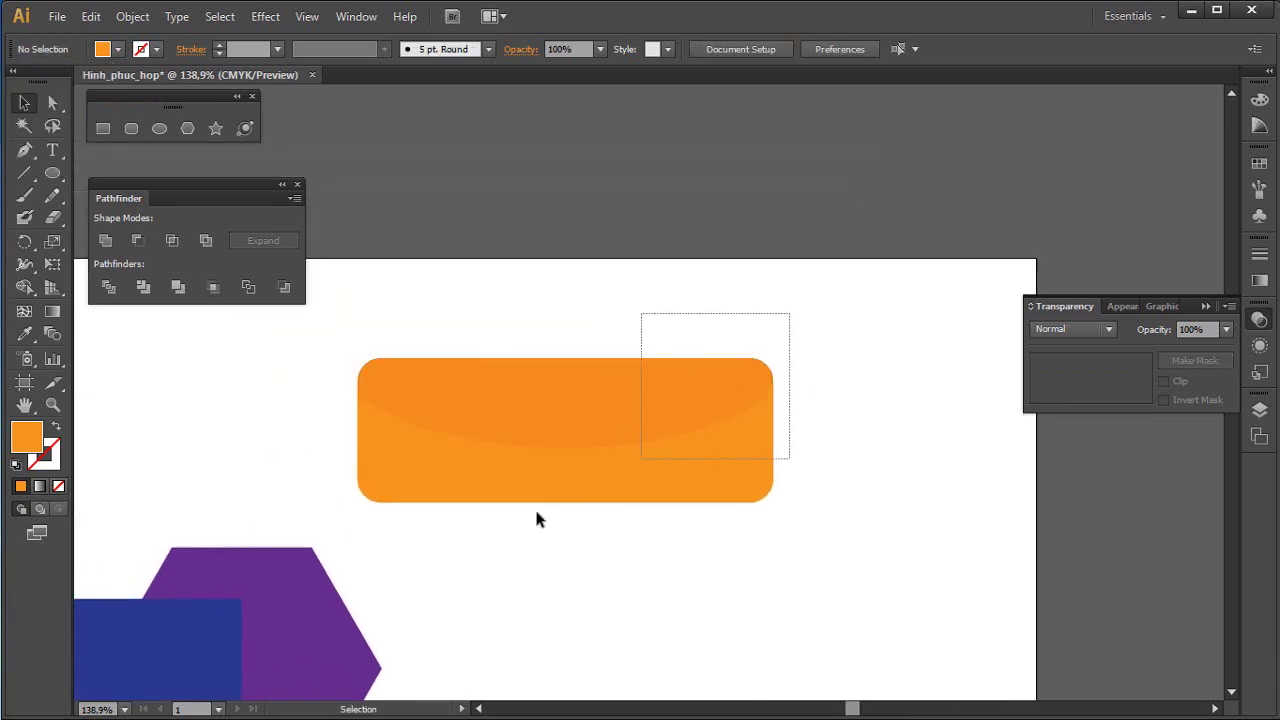
click(671, 556)
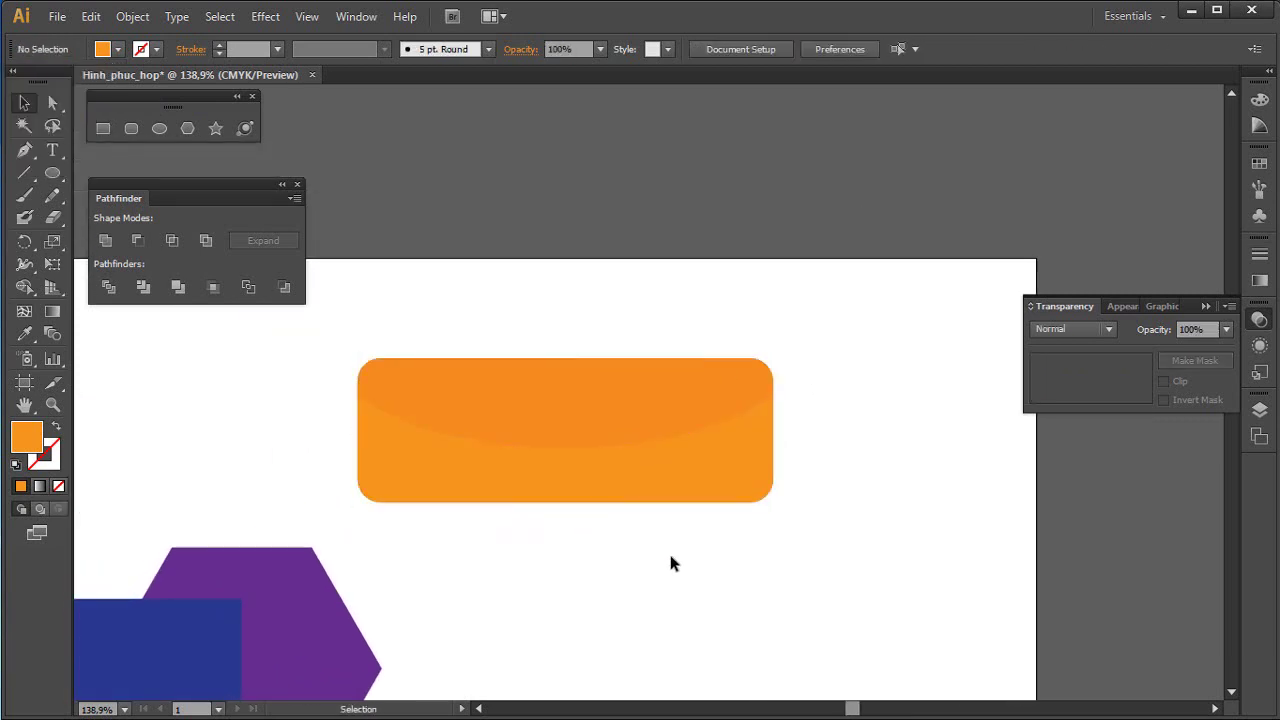
click(575, 388)
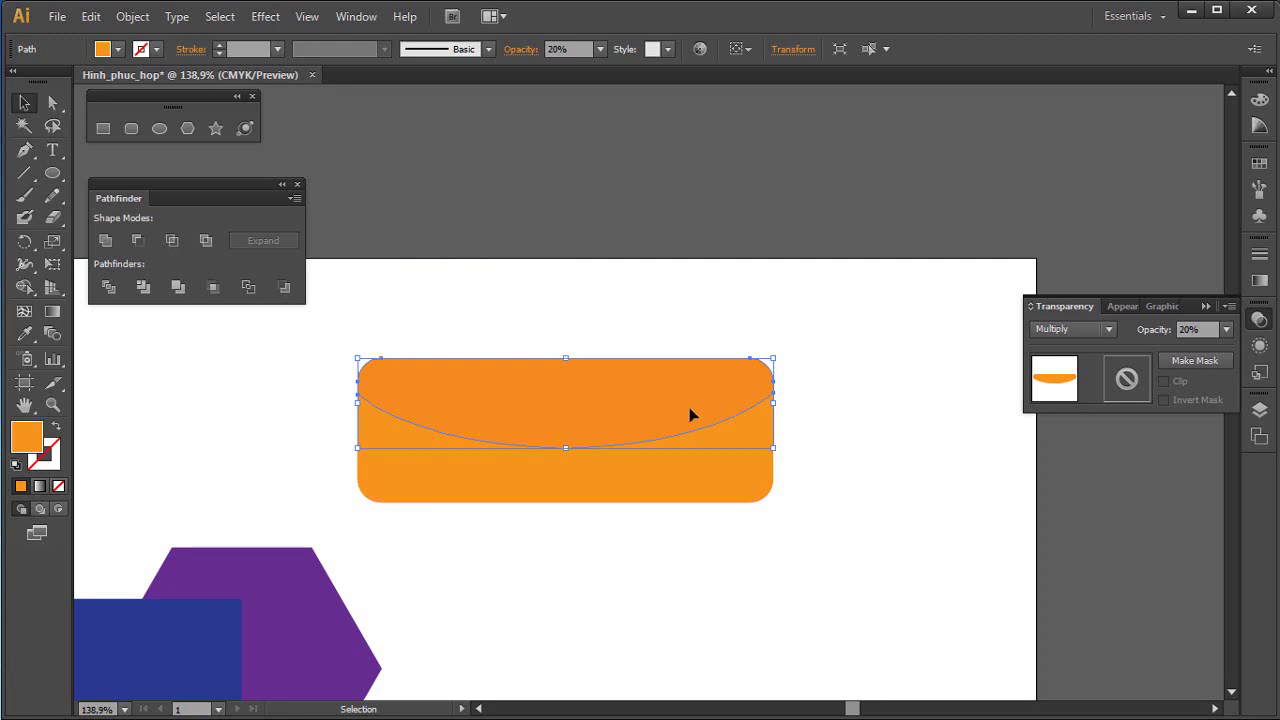
click(790, 478)
Move the orange button down and right, then select the wrench and hexagon together
drag(720, 504, 826, 392)
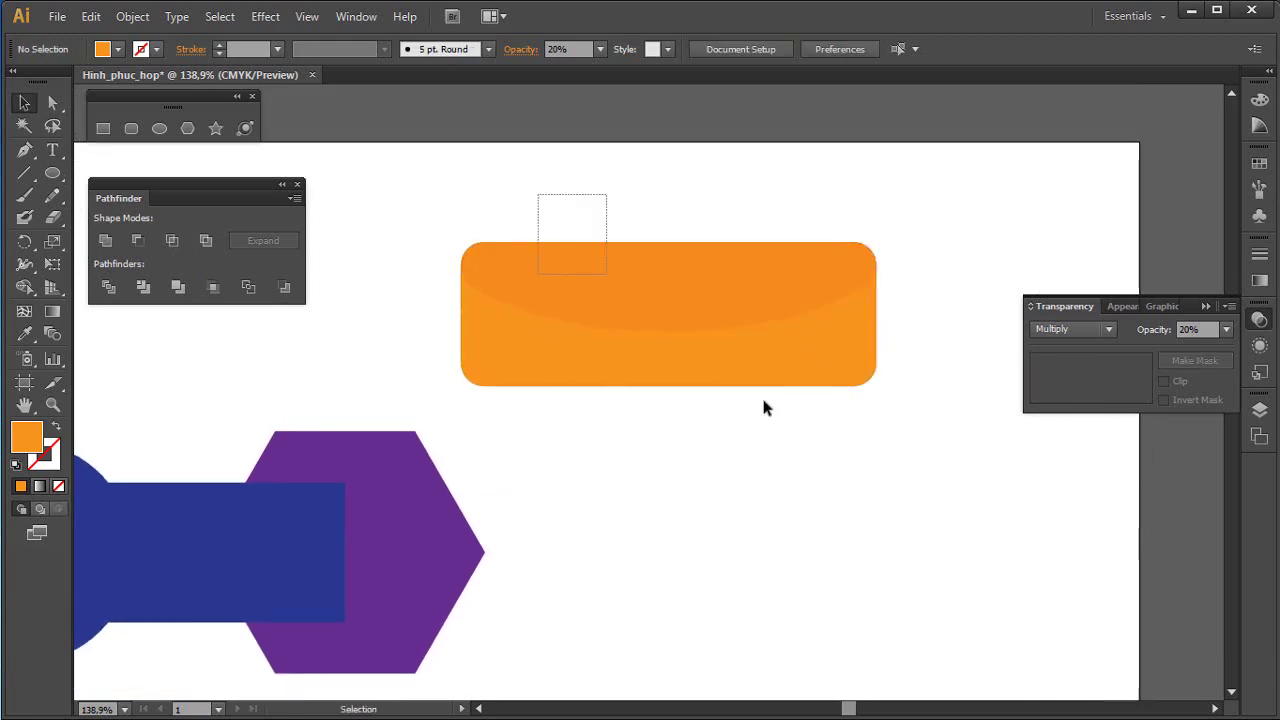
mouse_move(723, 329)
mouse_down()
mouse_move(1047, 485)
mouse_move(1115, 578)
mouse_up()
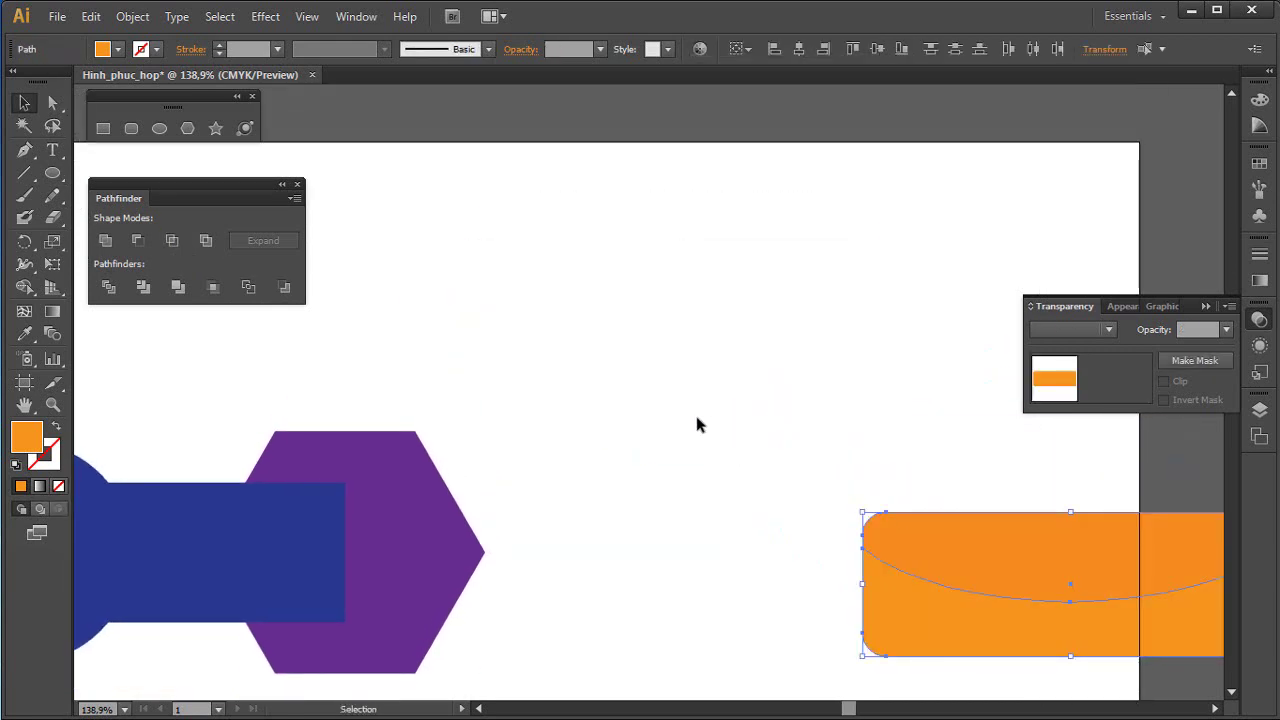
mouse_move(697, 424)
mouse_down()
mouse_move(820, 320)
mouse_move(446, 603)
mouse_up()
drag(697, 503, 855, 347)
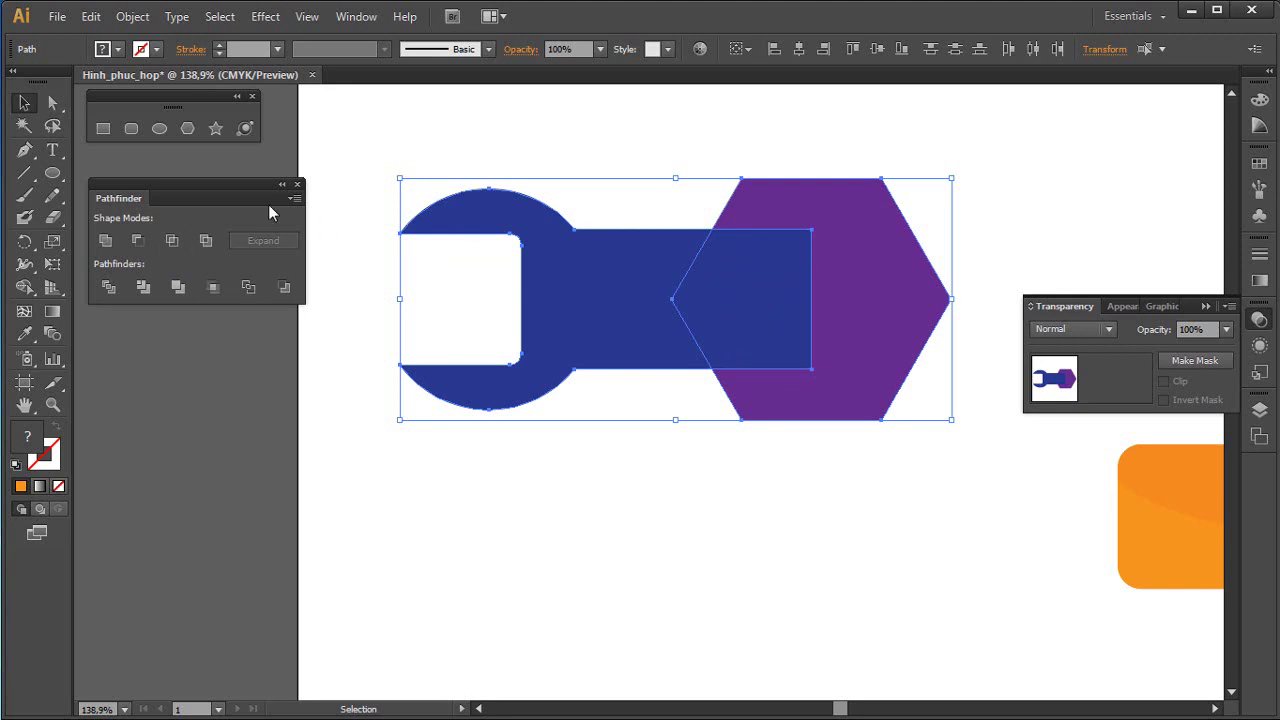
Apply Pathfinder Exclude to the wrench and hexagon, undo it, then reapply it
click(207, 240)
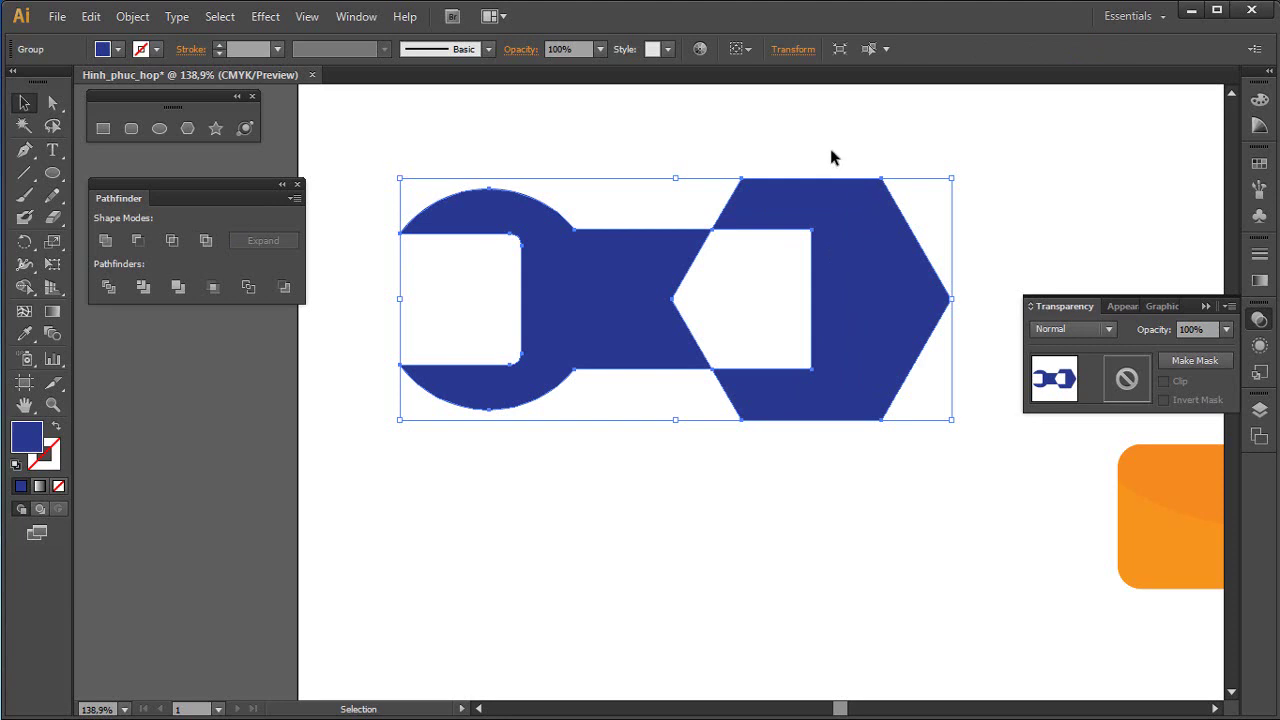
key(ctrl+z)
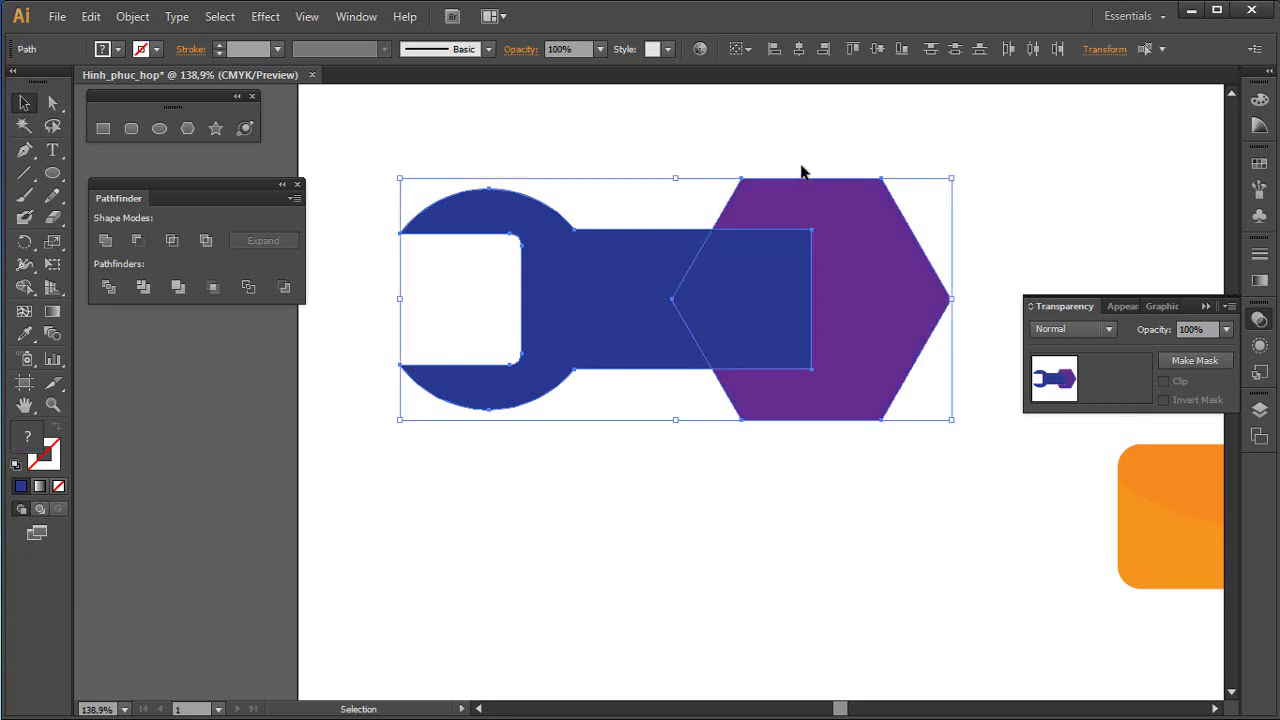
click(208, 240)
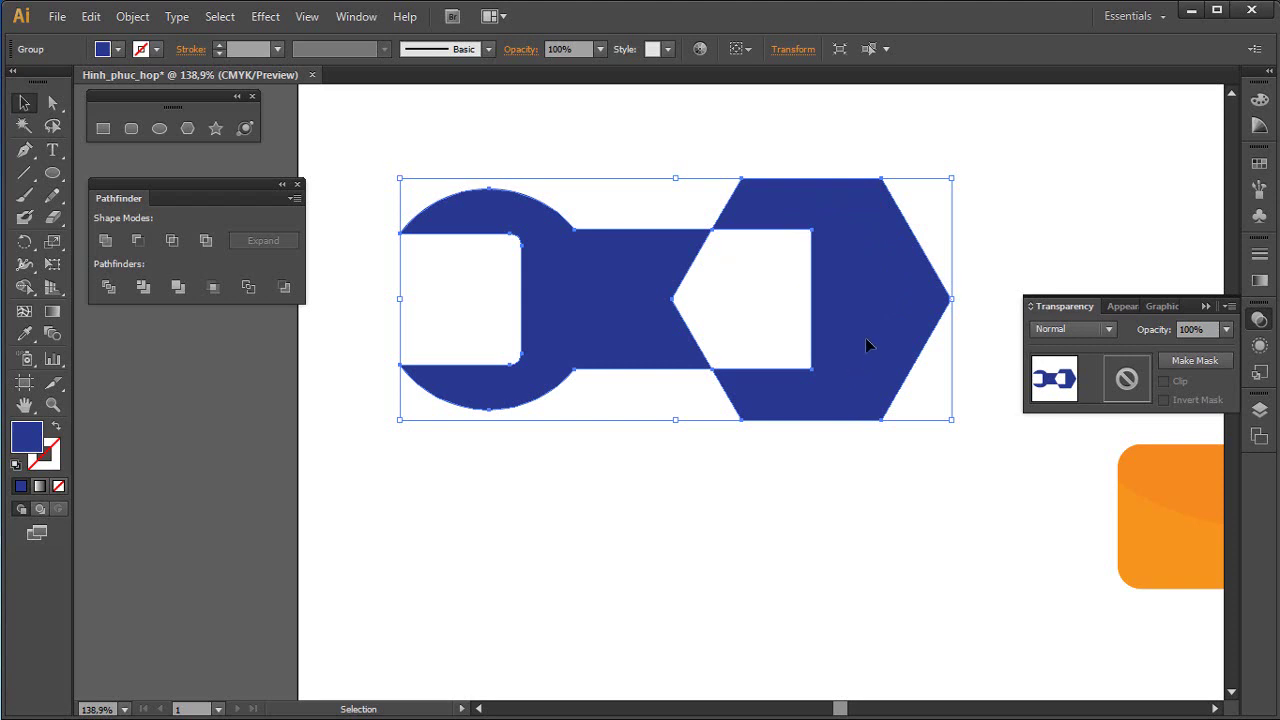
Ungroup the excluded wrench, drag its pieces apart, then undo back to the overlapping shapes
right_click(884, 287)
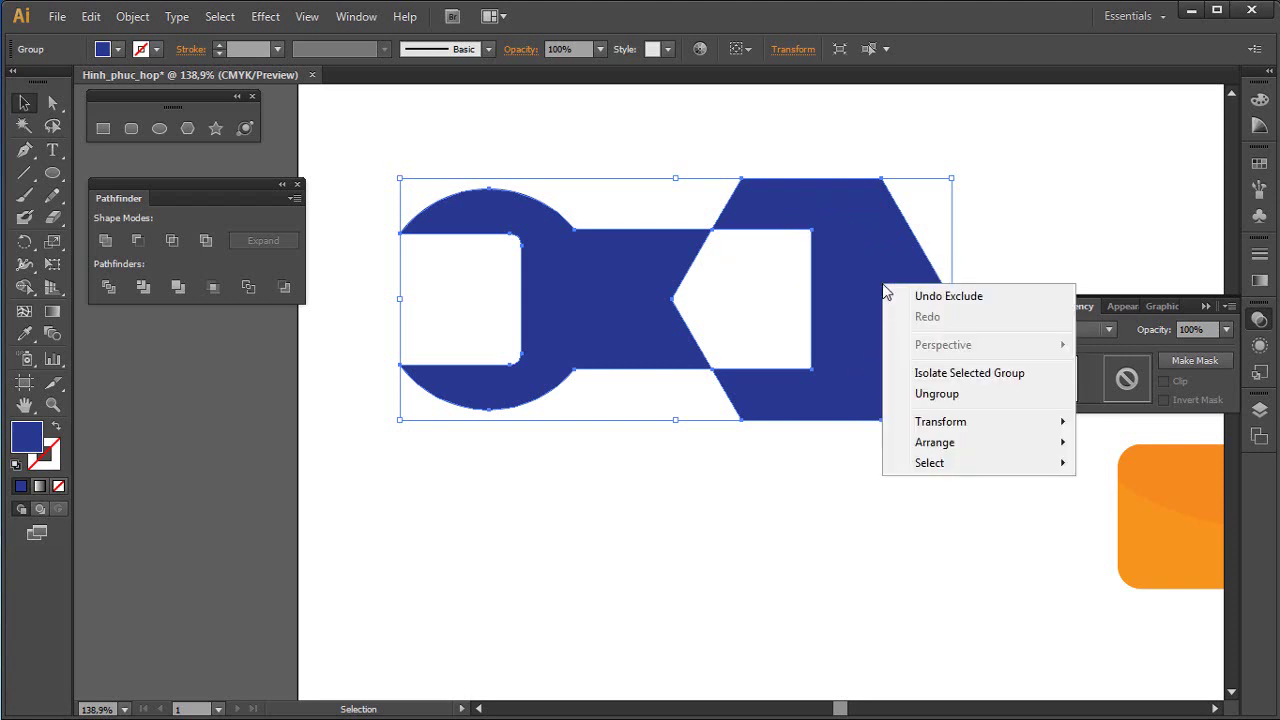
click(916, 394)
click(943, 248)
drag(883, 263, 1033, 175)
drag(661, 308, 279, 475)
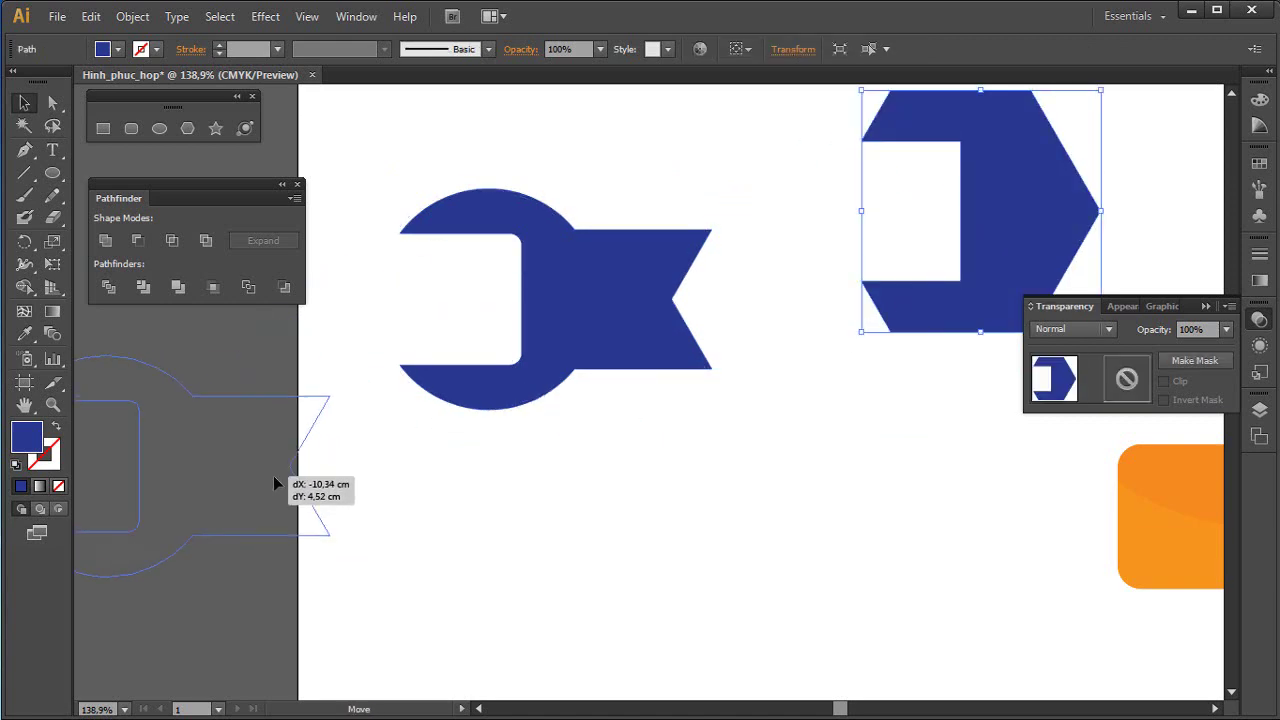
mouse_move(973, 209)
mouse_down()
mouse_move(613, 427)
mouse_move(575, 427)
mouse_up()
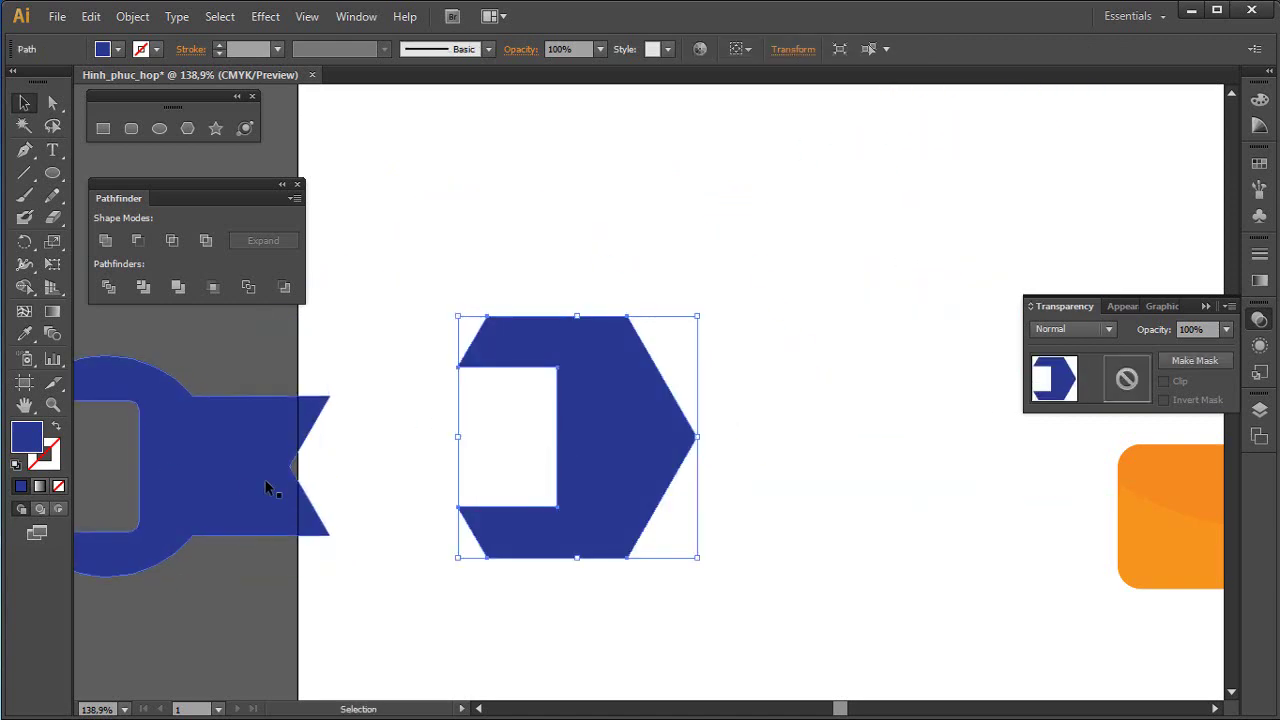
drag(266, 486, 257, 449)
mouse_move(590, 437)
mouse_down()
mouse_move(433, 462)
mouse_move(582, 416)
mouse_up()
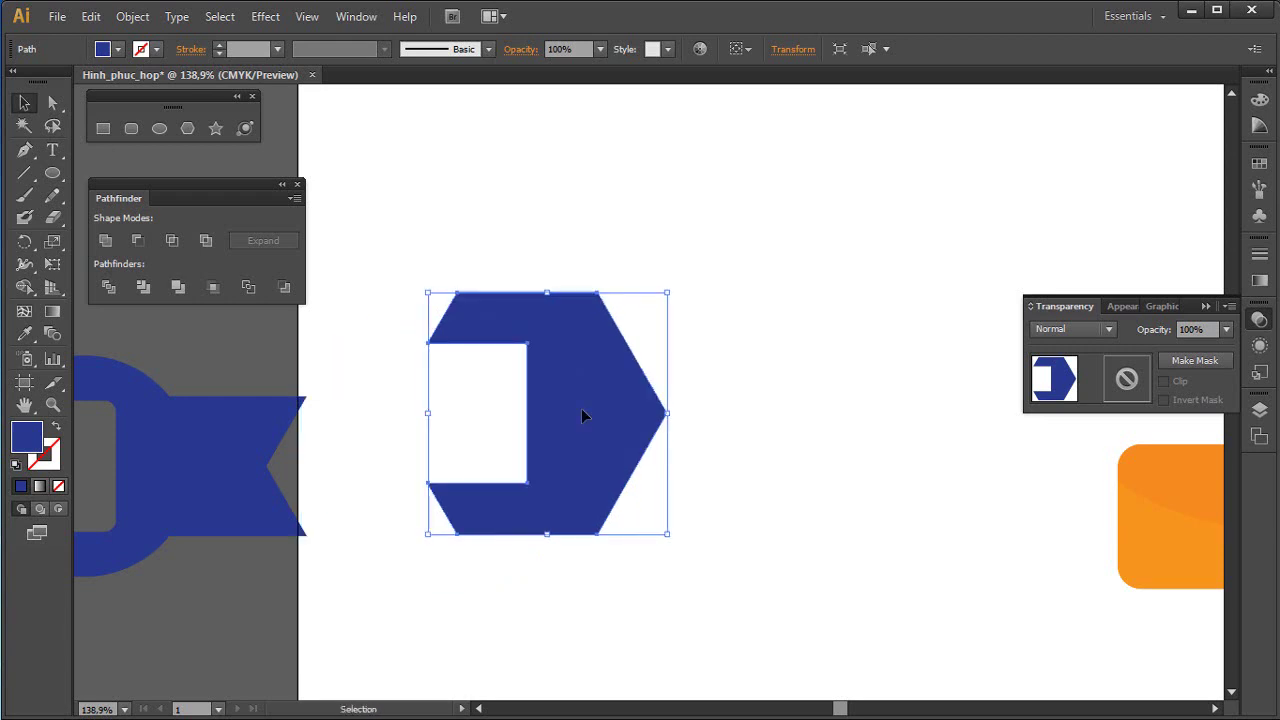
key(ctrl+z)
key(ctrl+z)
key(ctrl+z)
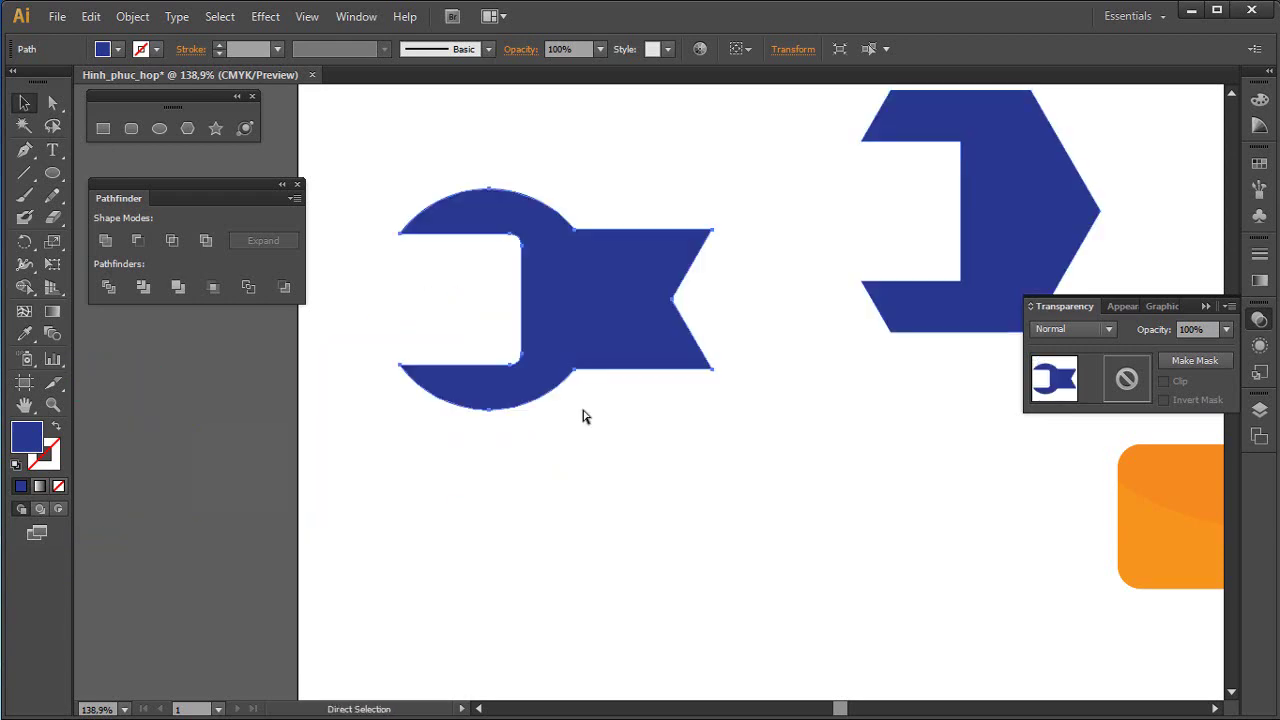
key(ctrl+z)
key(ctrl+z)
key(ctrl+z)
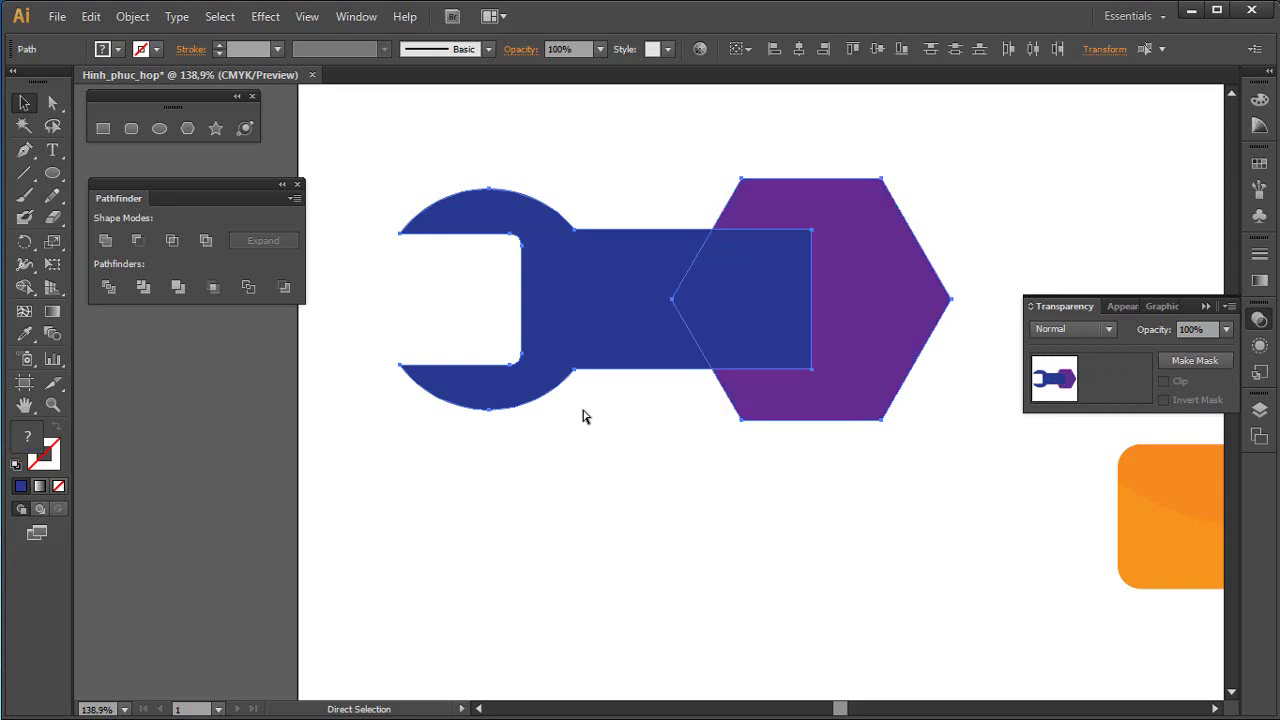
Reapply Exclude to the wrench and hexagon and shift the result slightly up-left
click(561, 494)
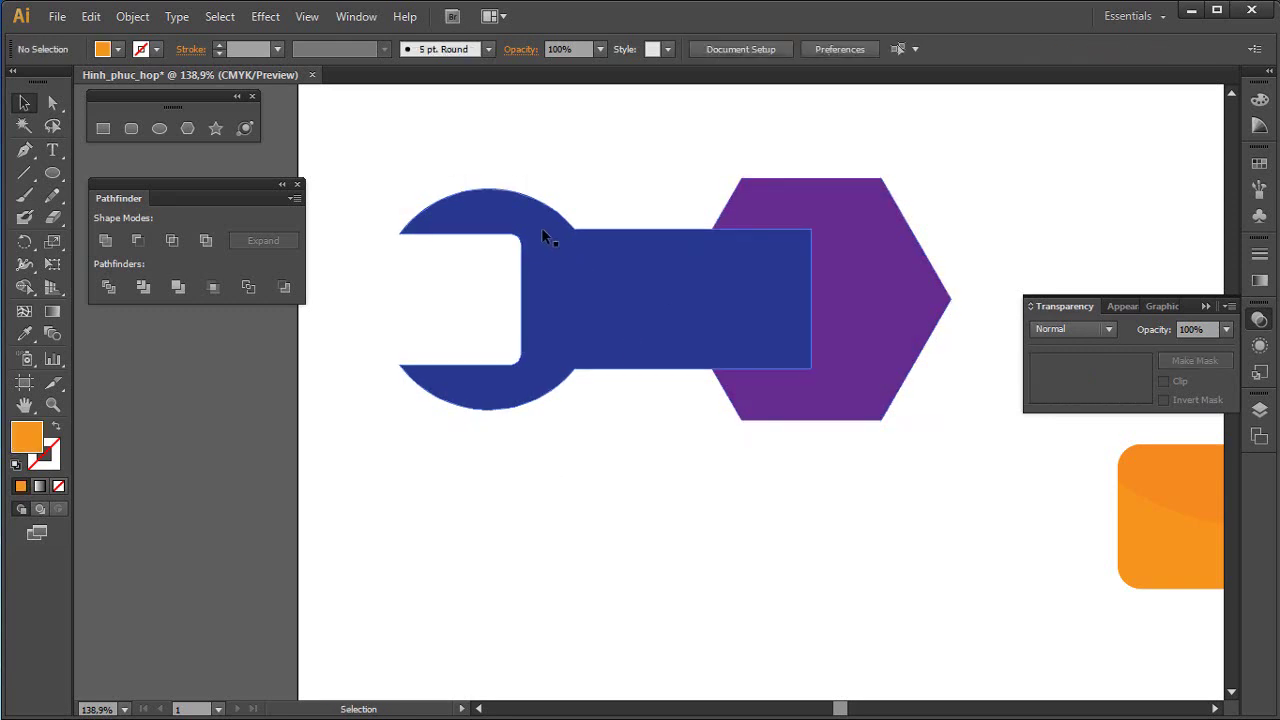
drag(509, 185, 982, 518)
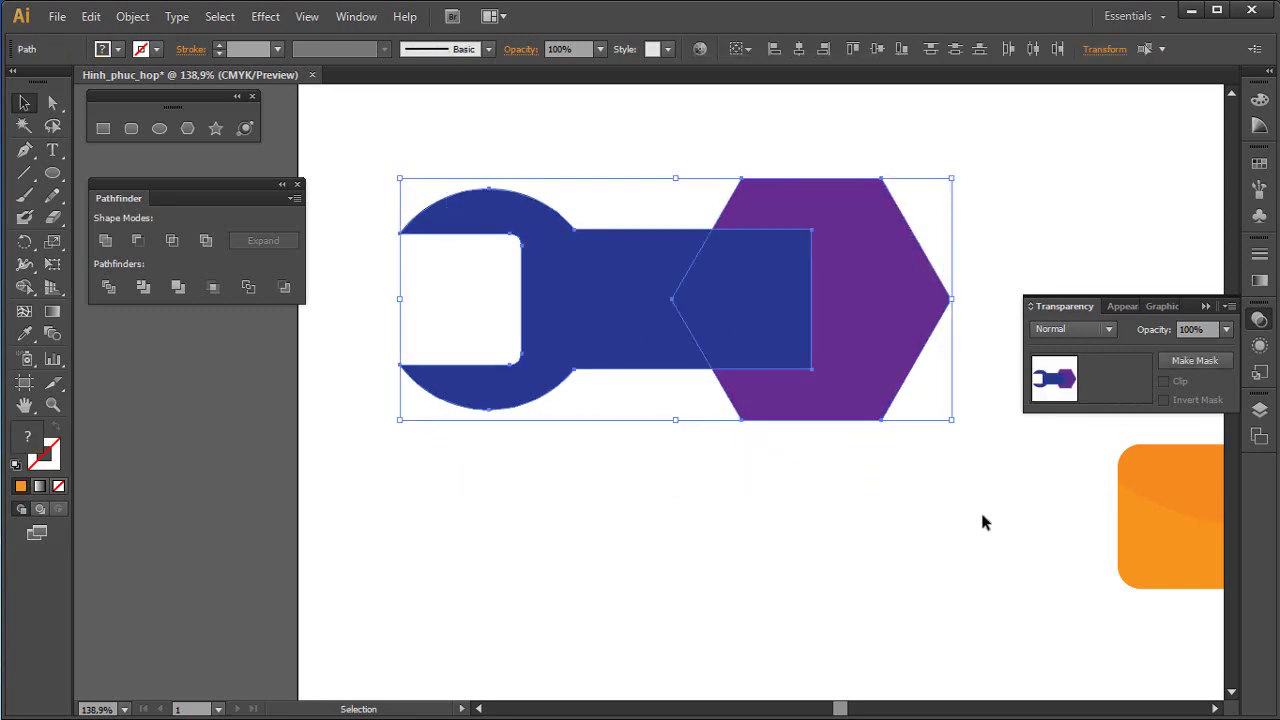
click(210, 242)
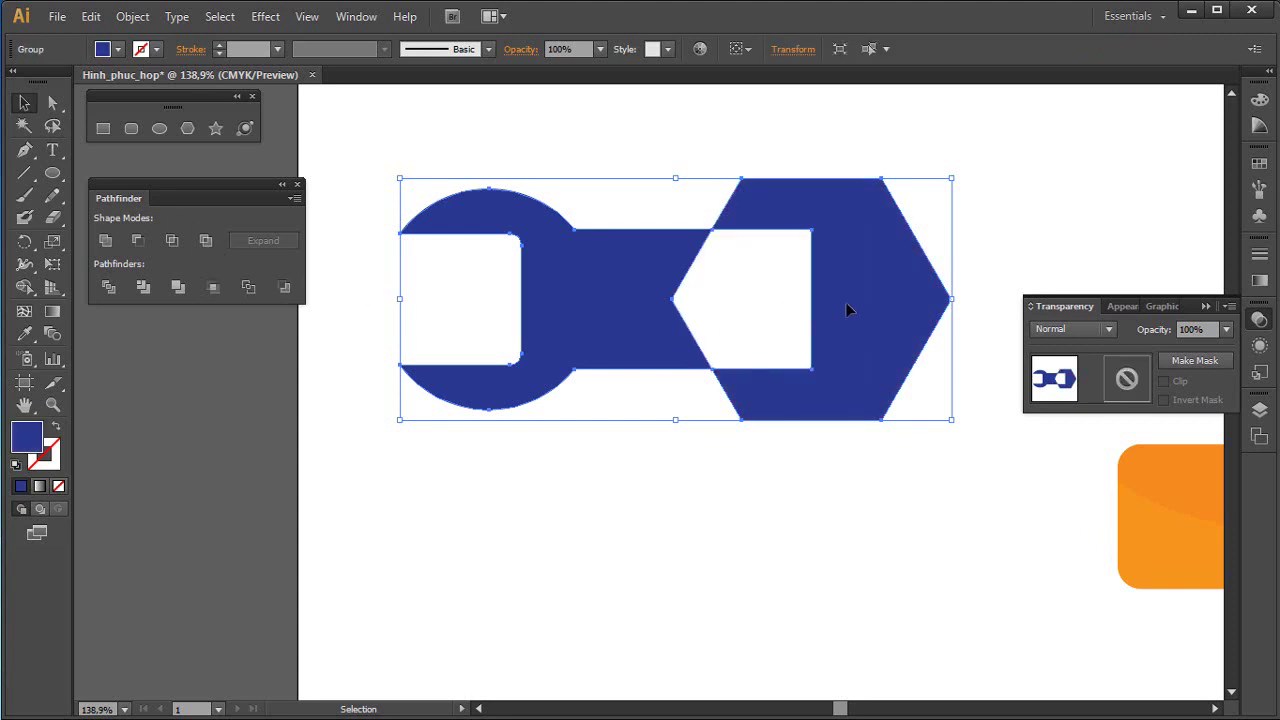
mouse_move(880, 300)
mouse_down()
mouse_move(448, 444)
mouse_move(814, 326)
mouse_up()
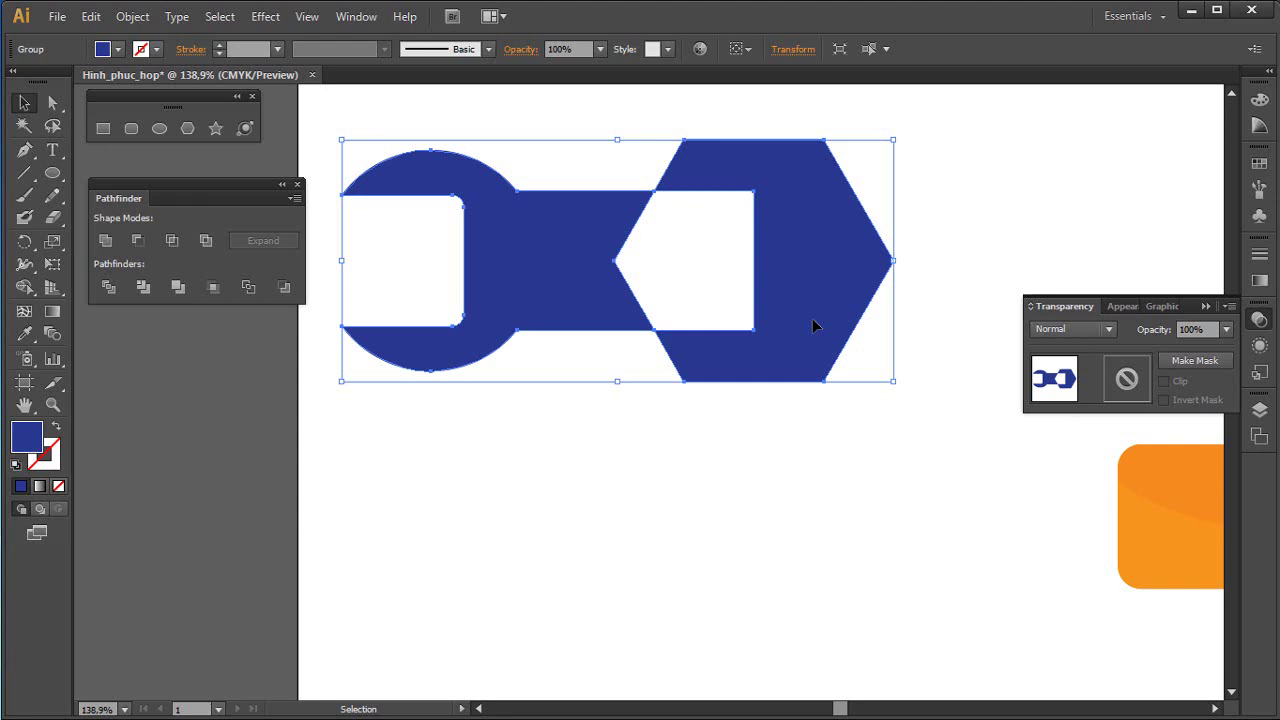
Ungroup the cut-out wrench, pull the hexagon and handle apart, then reassemble them
right_click(812, 325)
click(880, 419)
click(880, 422)
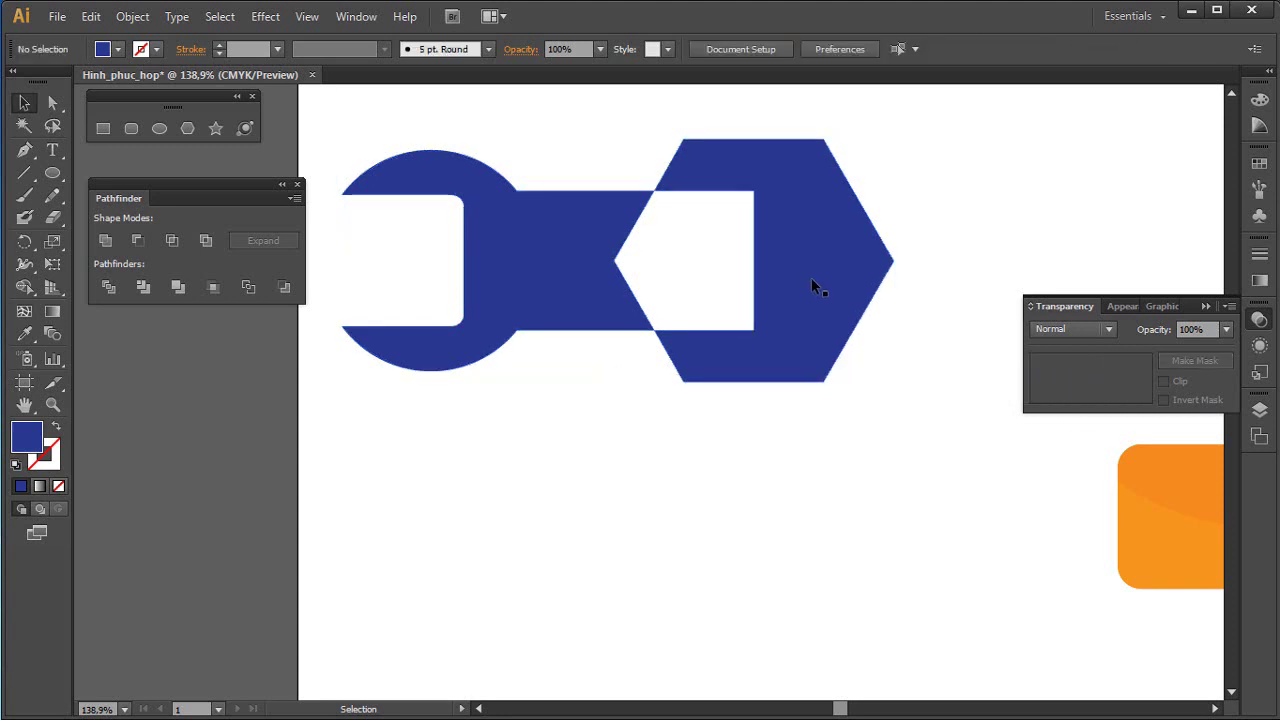
drag(814, 286, 961, 248)
drag(590, 268, 563, 366)
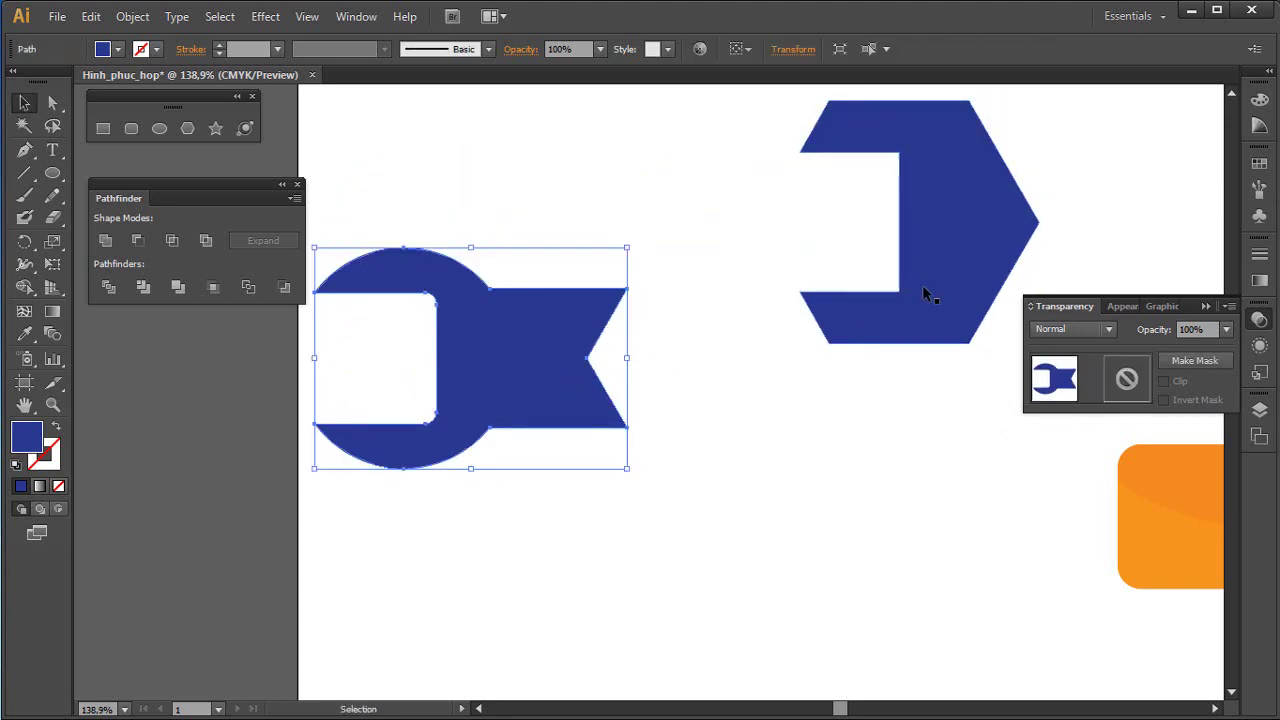
mouse_move(940, 288)
mouse_down()
mouse_move(765, 427)
mouse_move(776, 423)
mouse_up()
drag(497, 153, 869, 533)
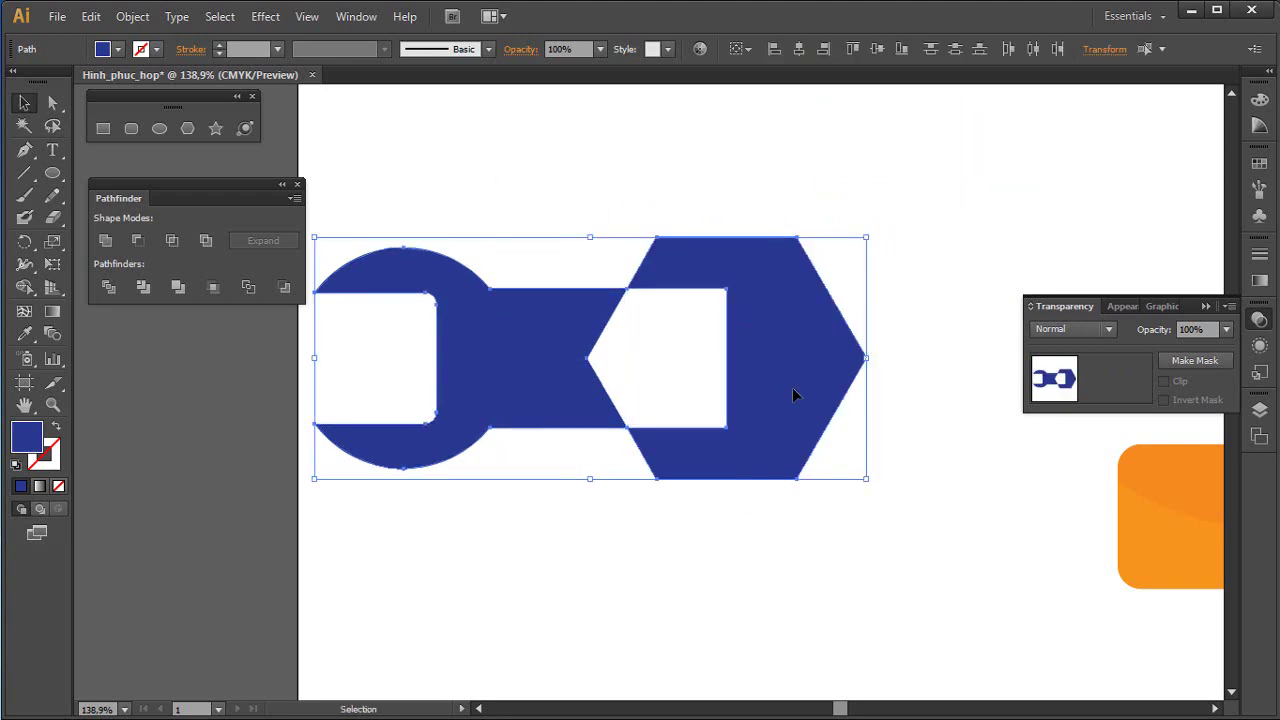
drag(794, 394, 880, 297)
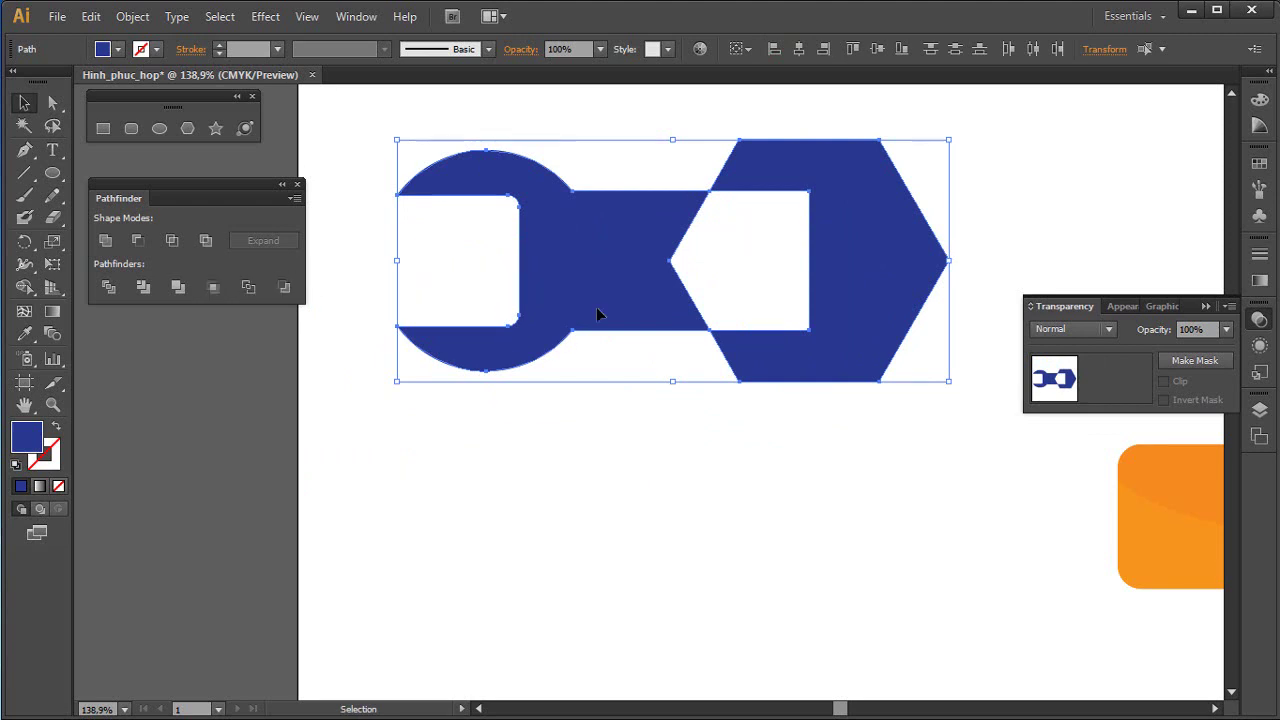
Select the left wrench piece and undo the last three moves
click(788, 443)
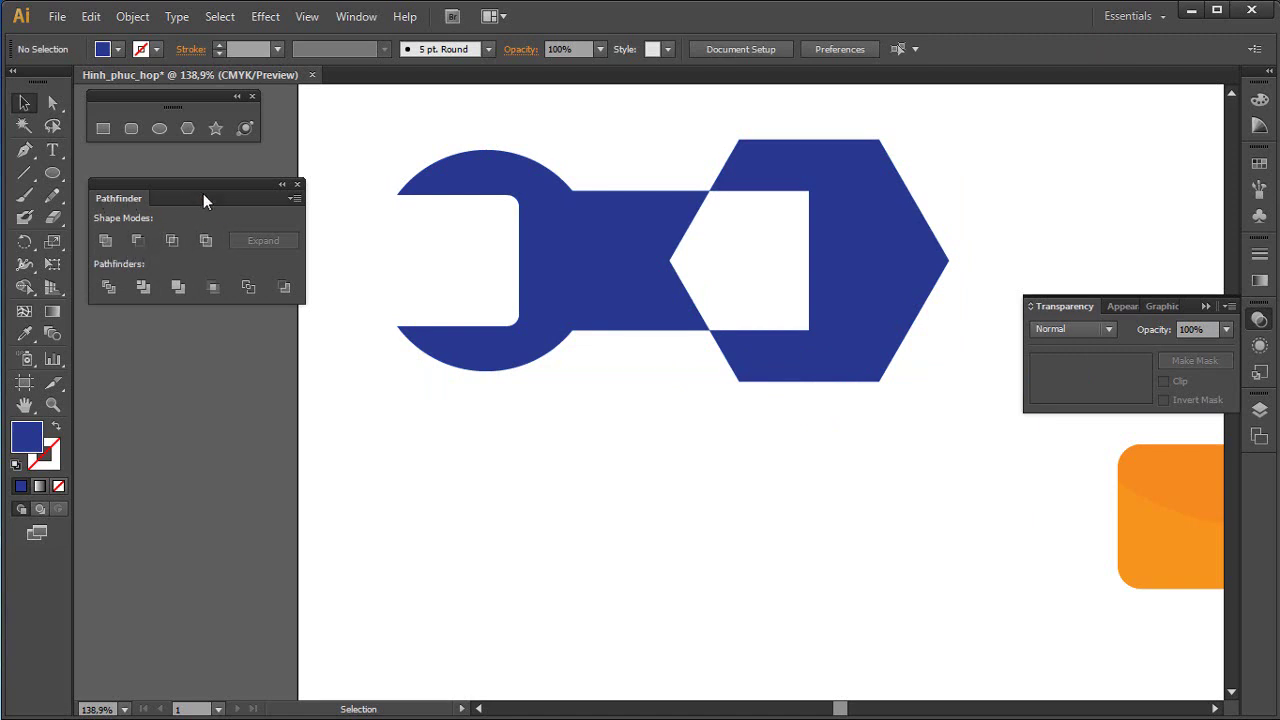
click(521, 284)
key(ctrl+z)
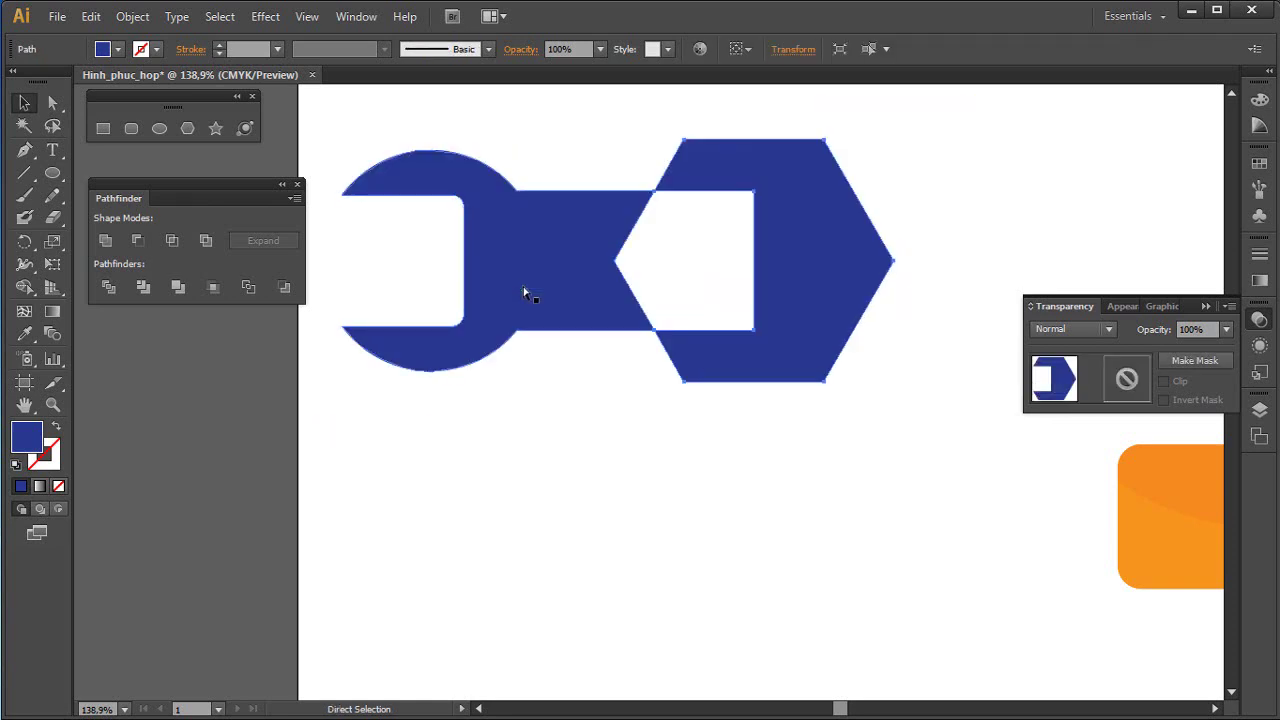
key(ctrl+z)
key(ctrl+z)
key(ctrl+z)
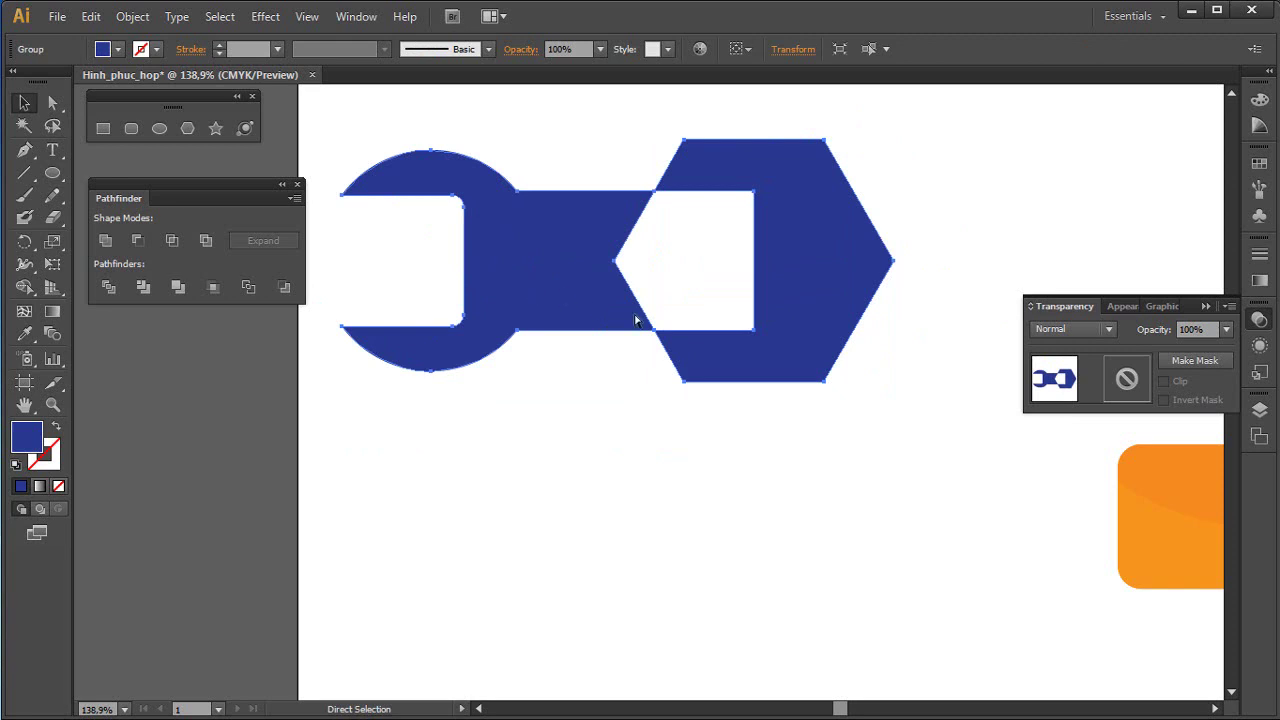
key(ctrl+z)
key(ctrl+z)
key(ctrl+z)
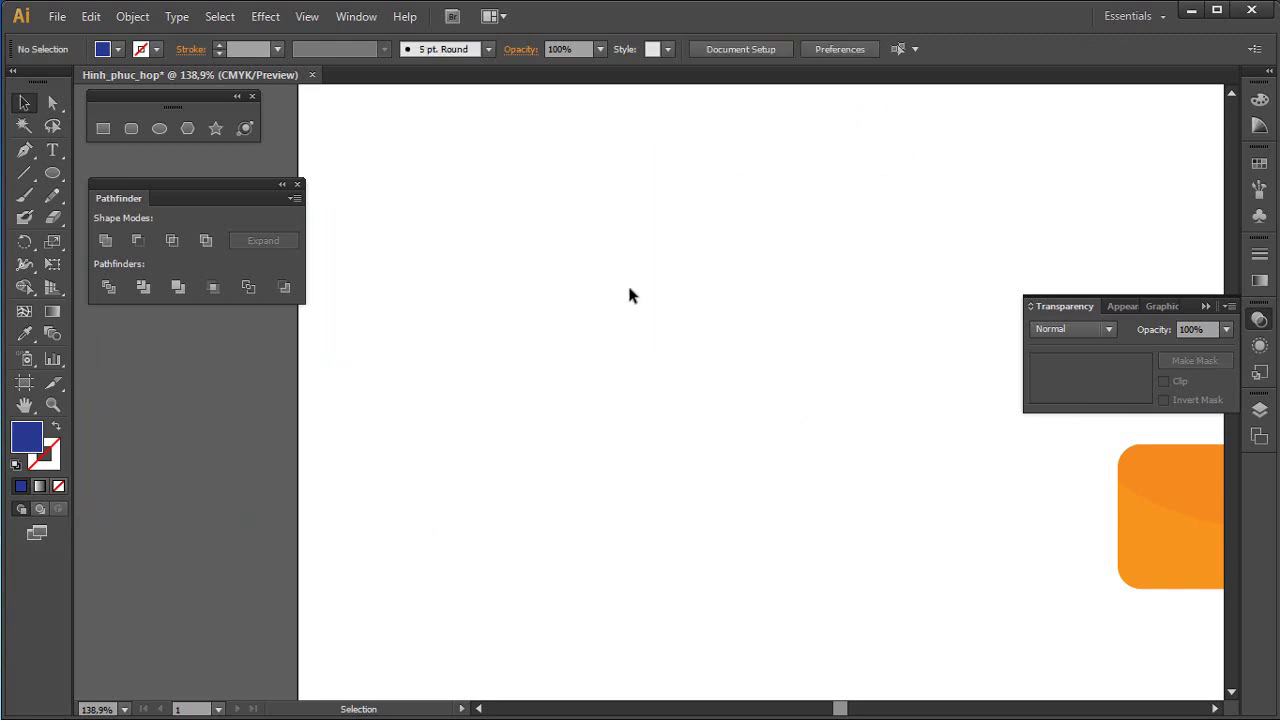
Delete the leftover orange rounded shape, collapse Transparency, and pan to the blank artboard
drag(1051, 555, 710, 533)
drag(748, 414, 1064, 570)
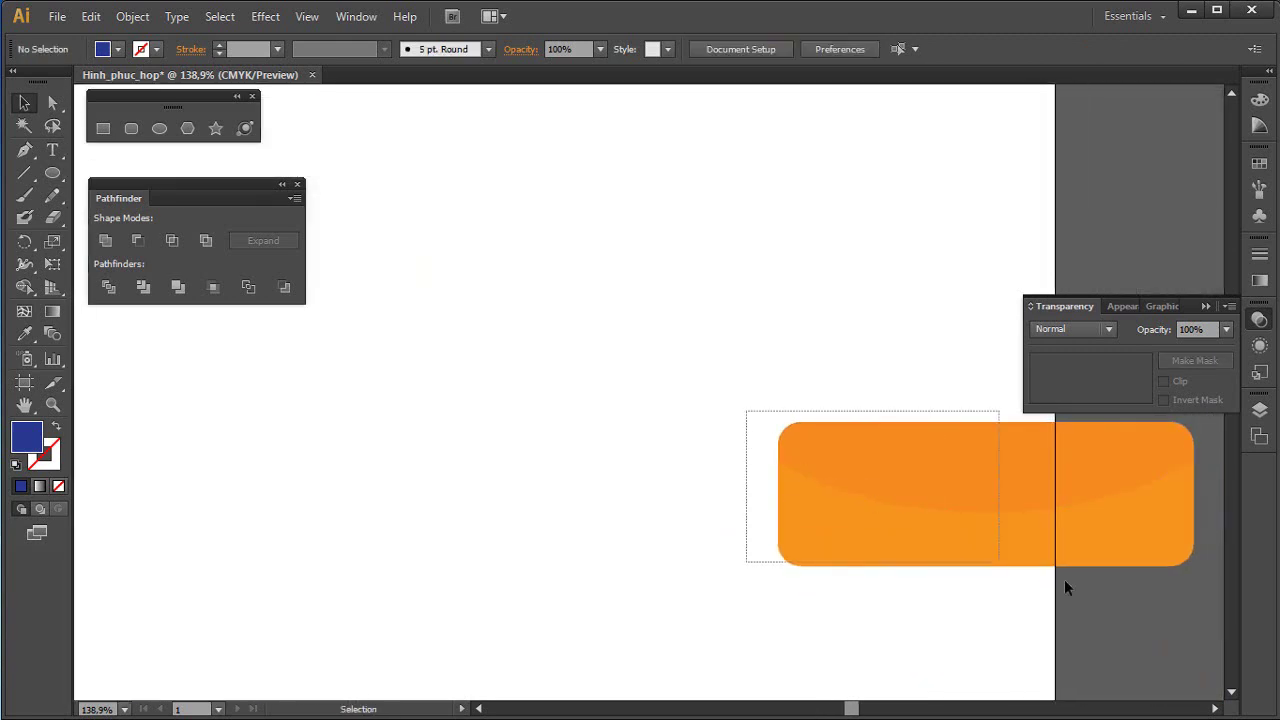
key(Delete)
mouse_move(554, 314)
mouse_down()
mouse_move(751, 349)
mouse_move(666, 317)
mouse_up()
click(1259, 319)
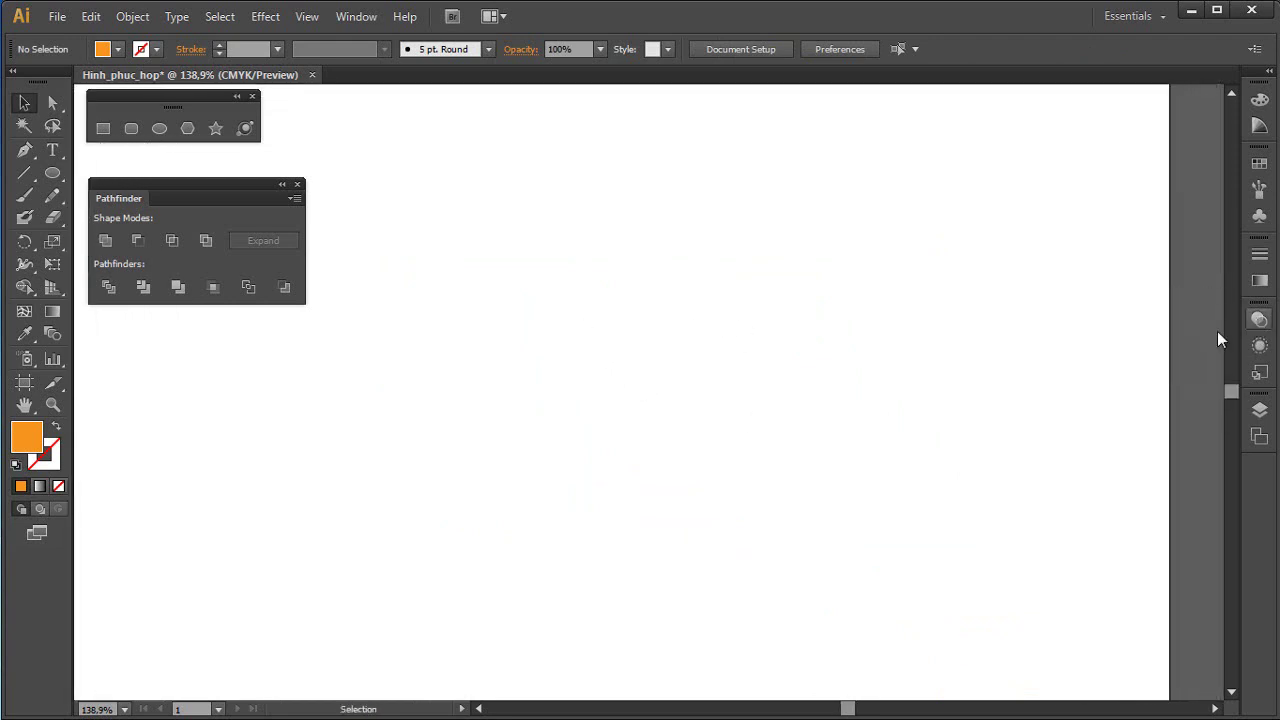
mouse_move(666, 386)
mouse_down()
mouse_move(691, 386)
mouse_move(671, 386)
mouse_up()
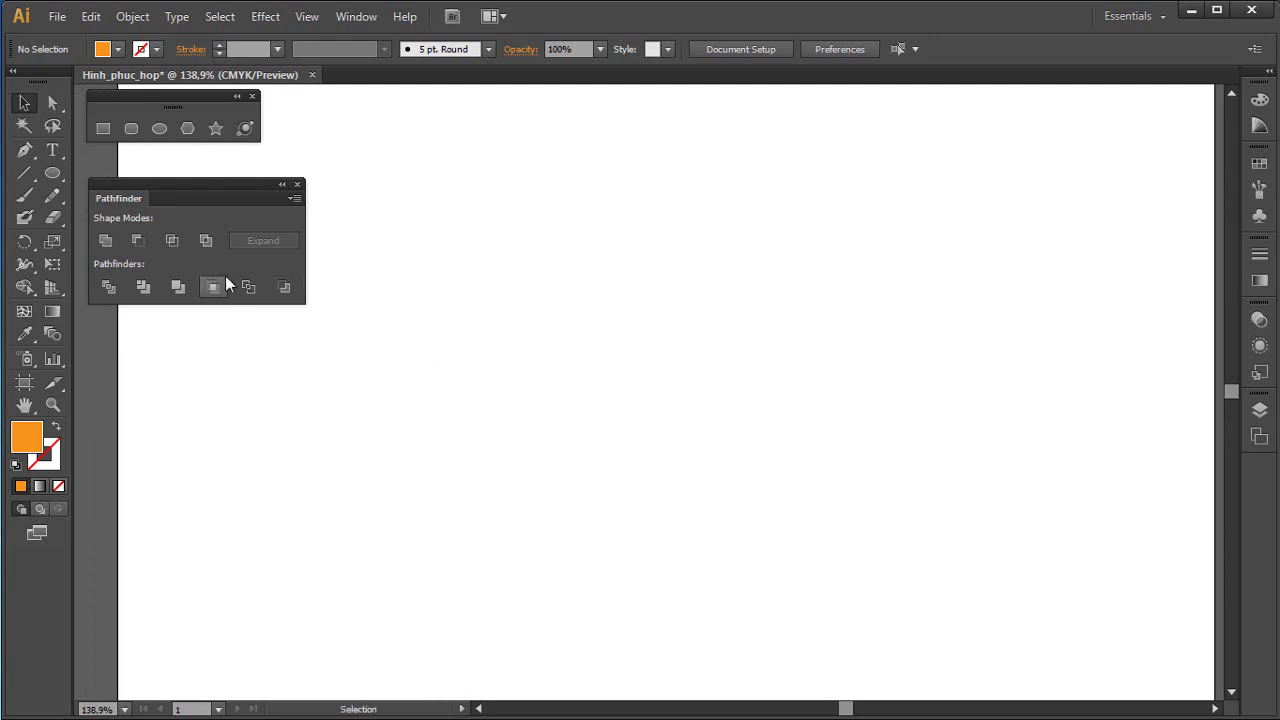
Draw an orange rounded square, then a star dragged from its centre over it
mouse_move(53, 173)
mouse_down()
mouse_move(154, 180)
mouse_move(160, 194)
mouse_up()
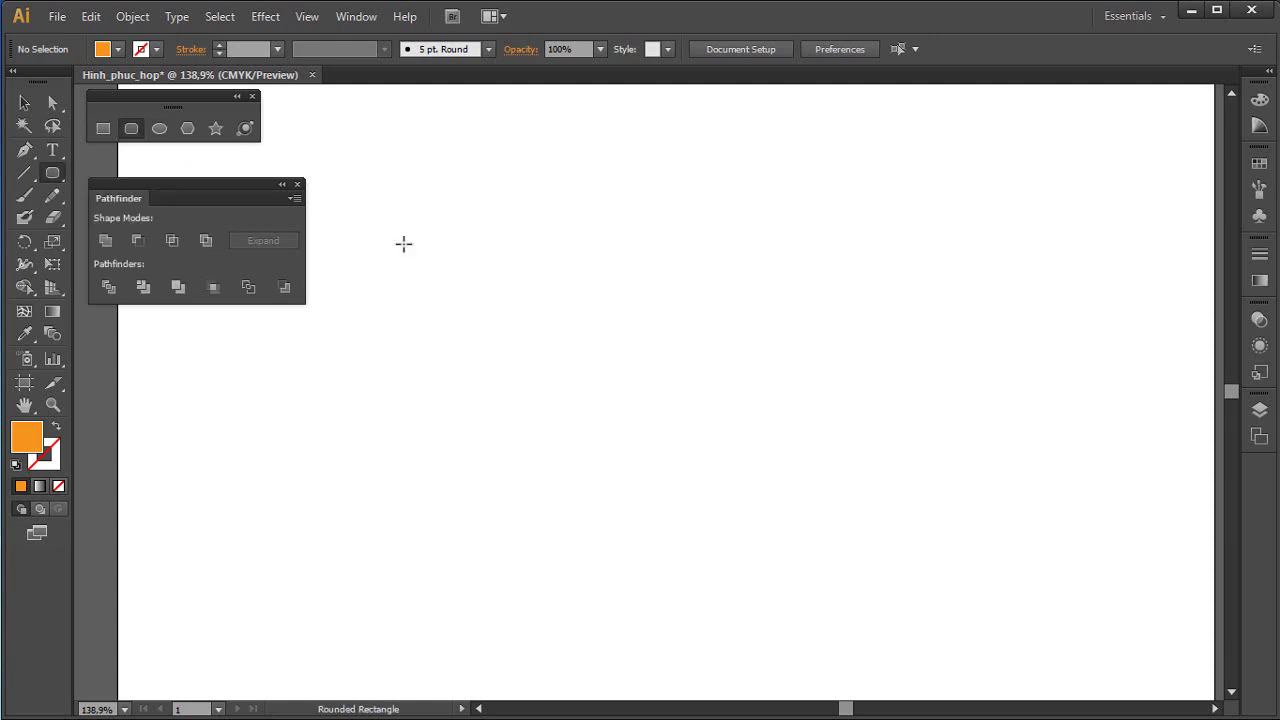
mouse_move(437, 213)
mouse_down()
mouse_move(563, 390)
mouse_move(810, 560)
mouse_up()
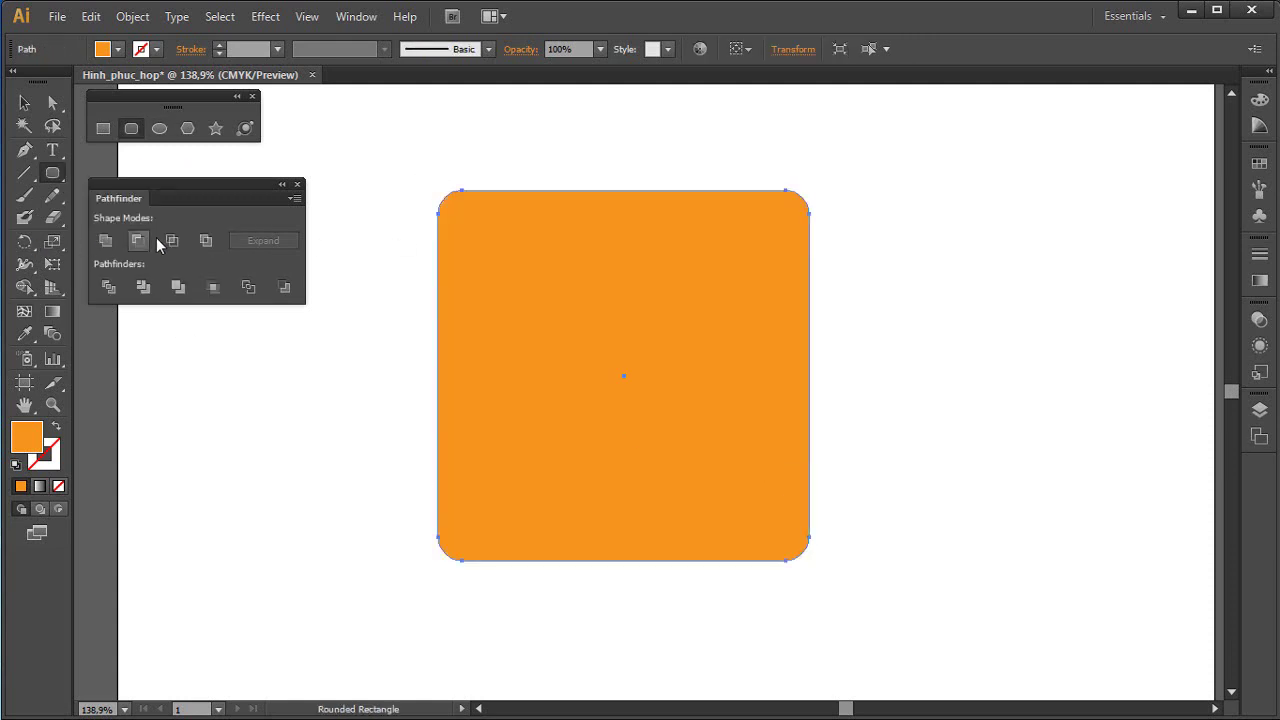
click(215, 130)
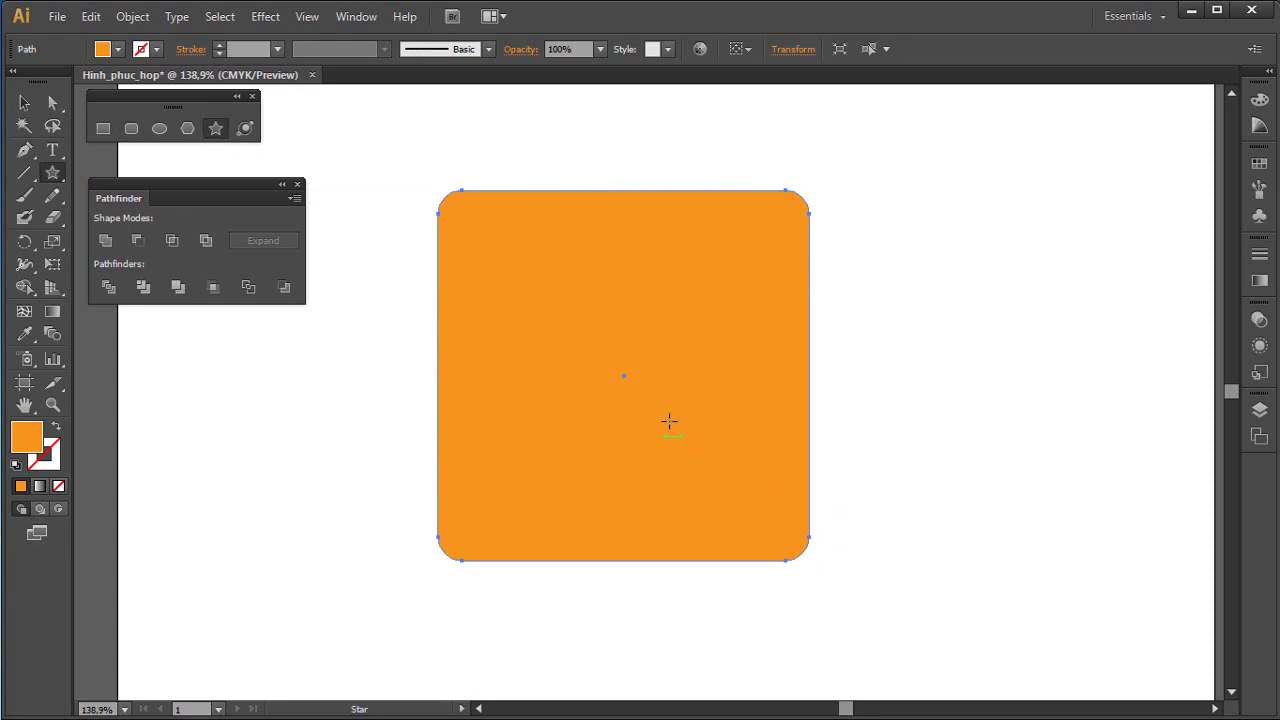
drag(625, 375, 829, 557)
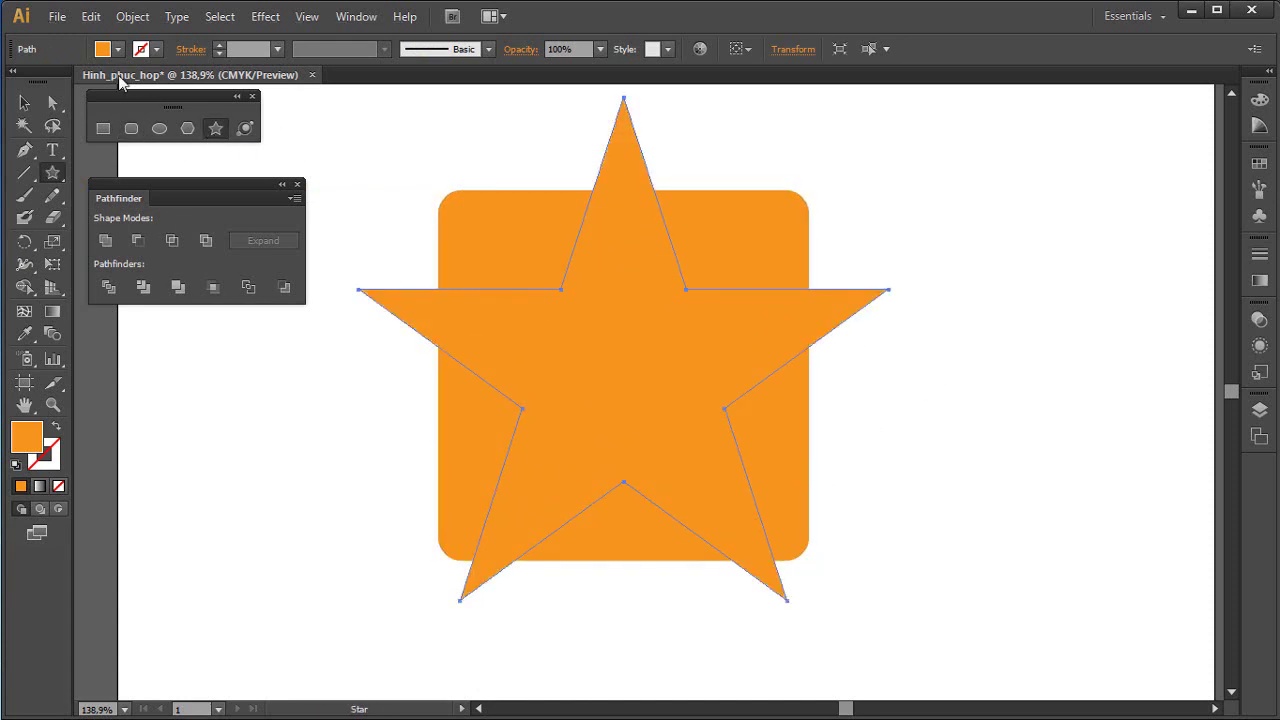
click(118, 49)
Fill the star dark blue, then marquee-select both the star and rounded square
click(29, 82)
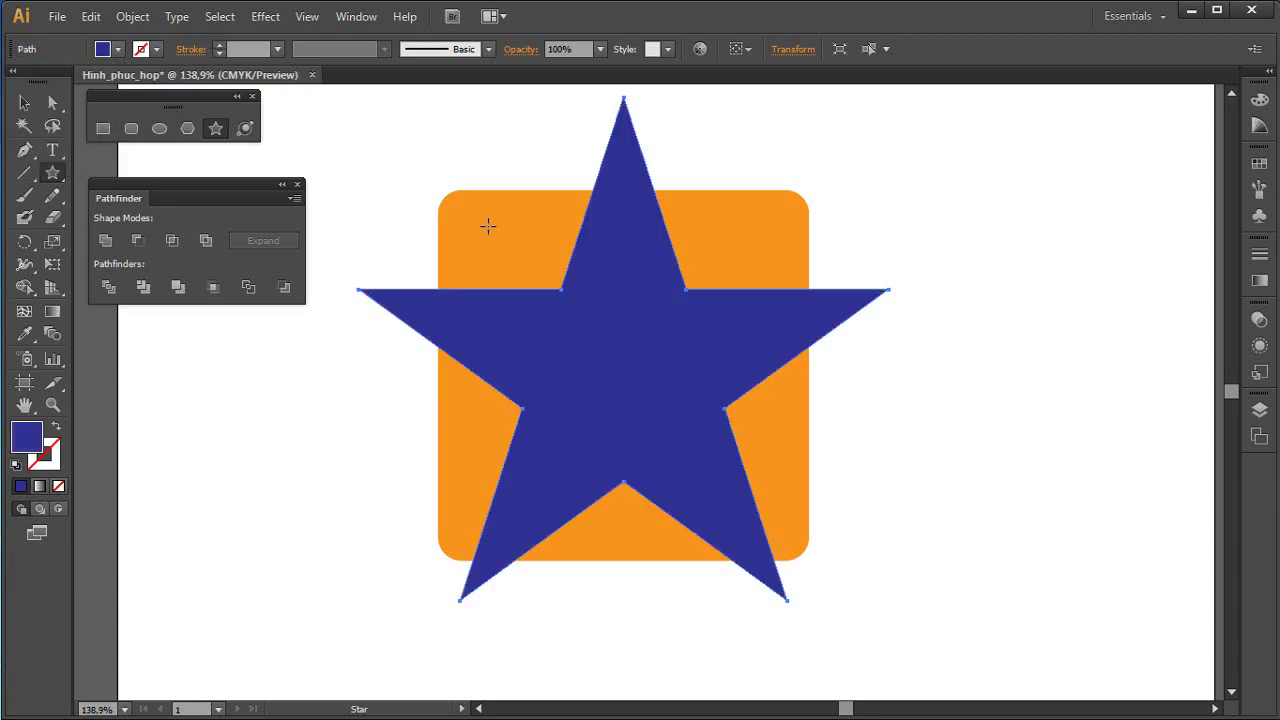
key(v)
click(454, 175)
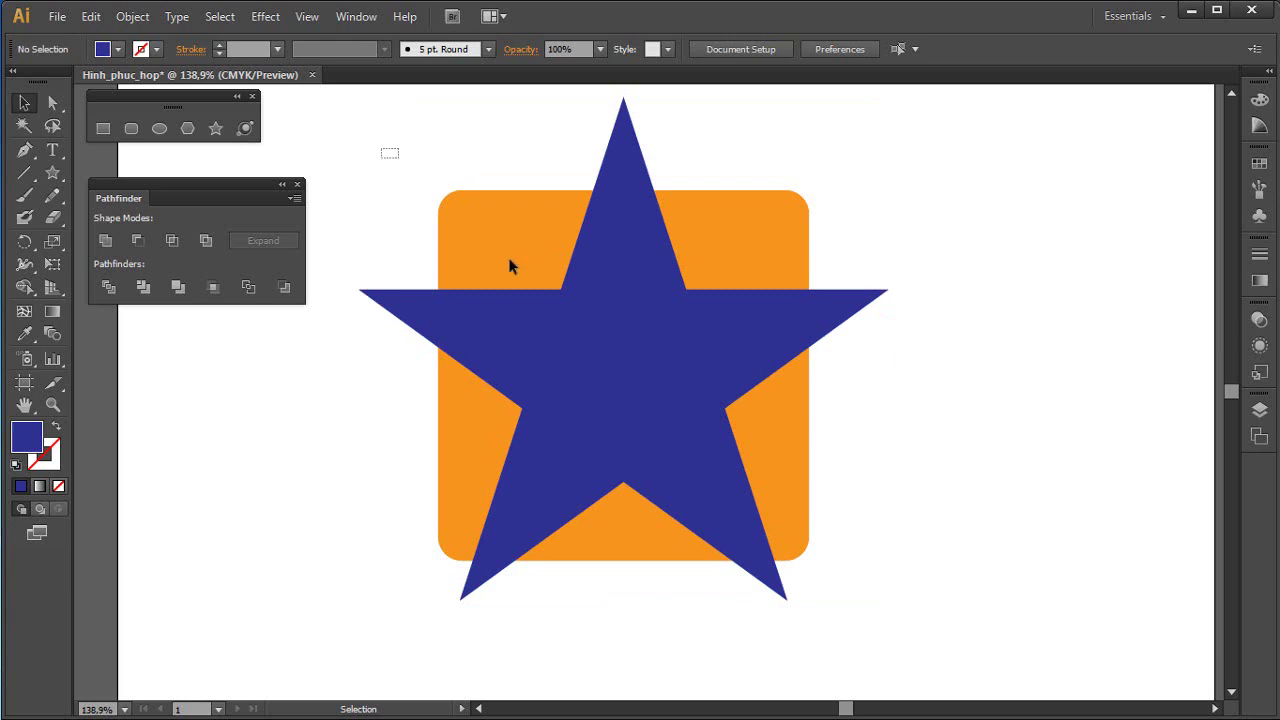
drag(385, 150, 924, 590)
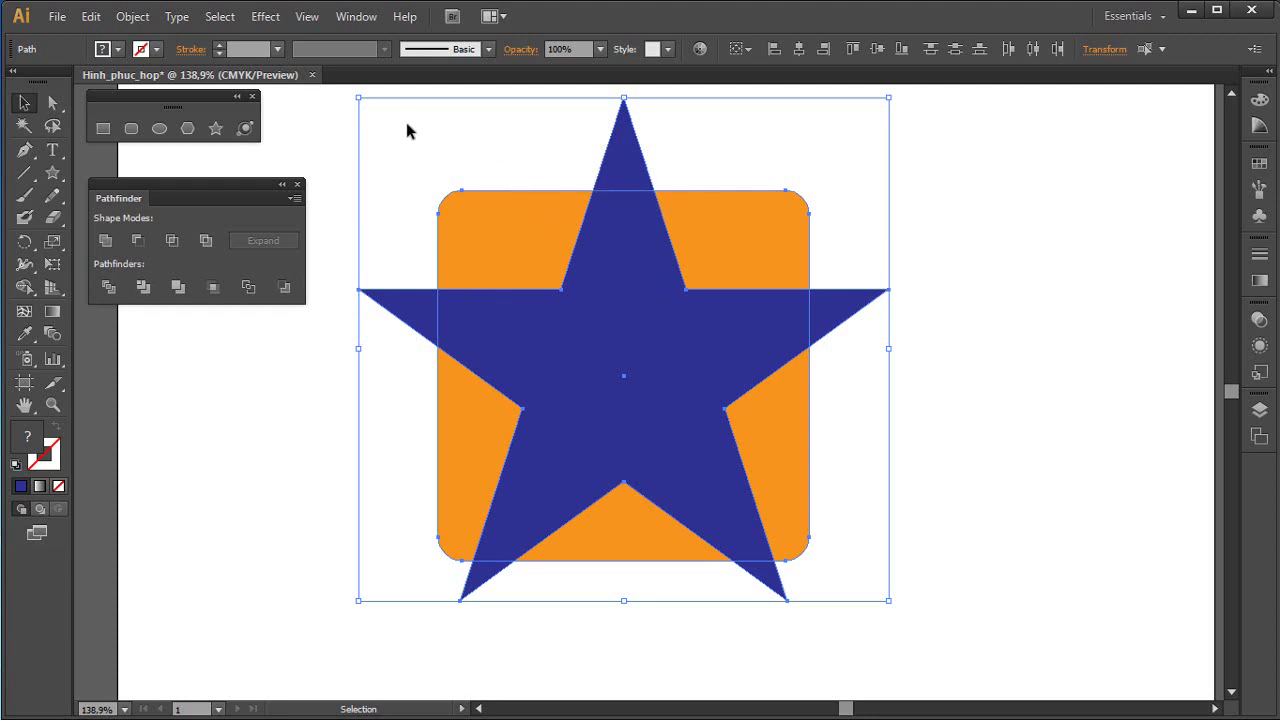
Select the star and rounded square and apply Pathfinder Divide
drag(1006, 163, 392, 600)
click(982, 353)
drag(905, 171, 437, 588)
click(108, 288)
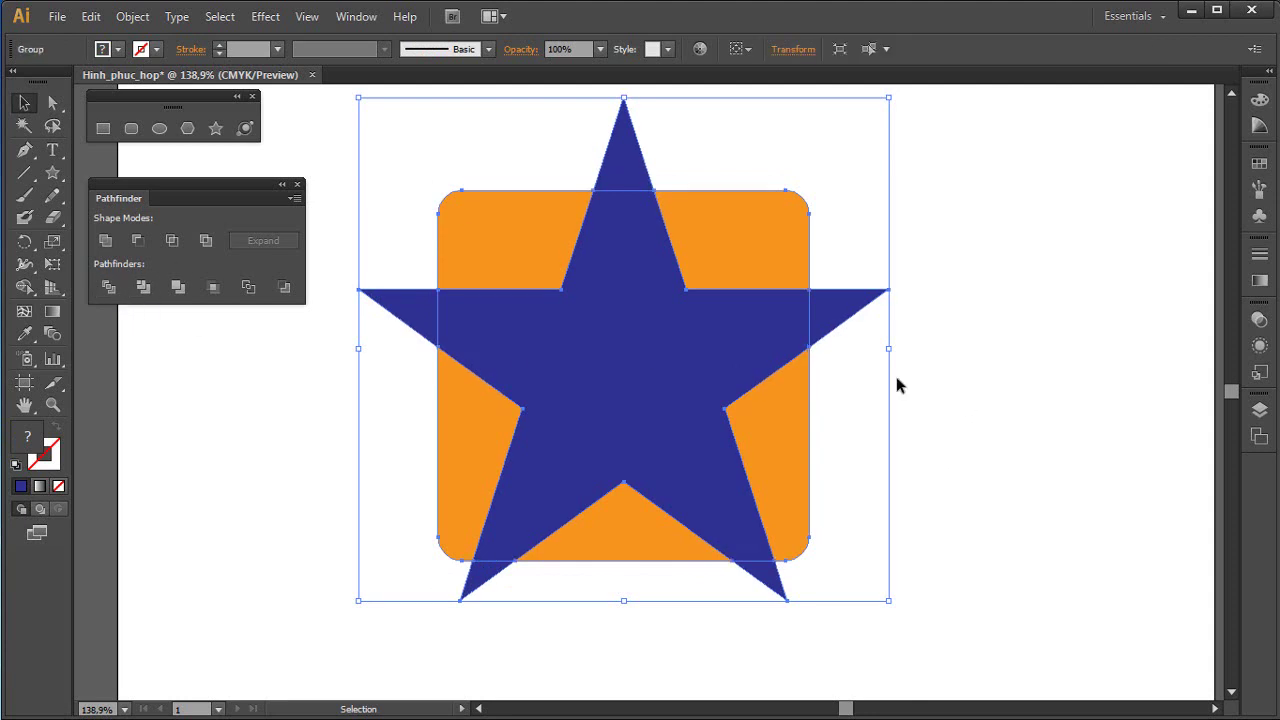
Reselect the divided group and nudge it right, then back near its original spot
click(967, 356)
click(837, 317)
drag(734, 337, 789, 331)
click(1022, 379)
click(763, 335)
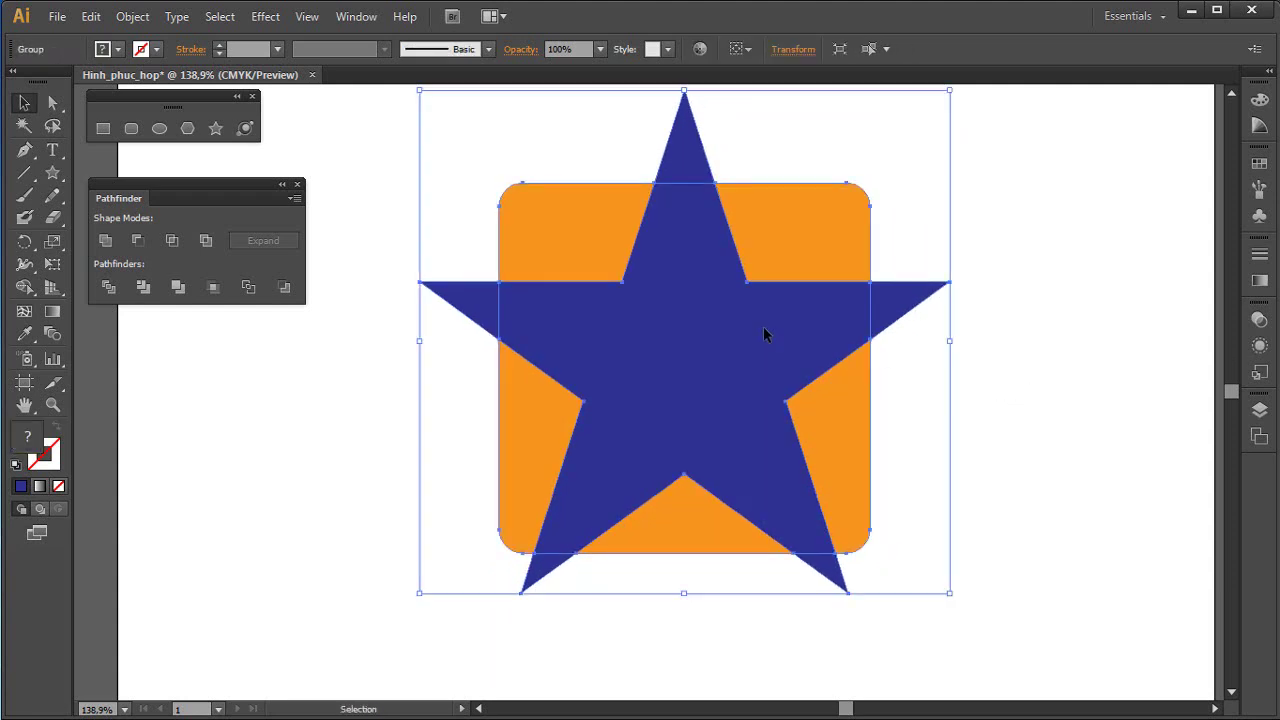
click(1036, 366)
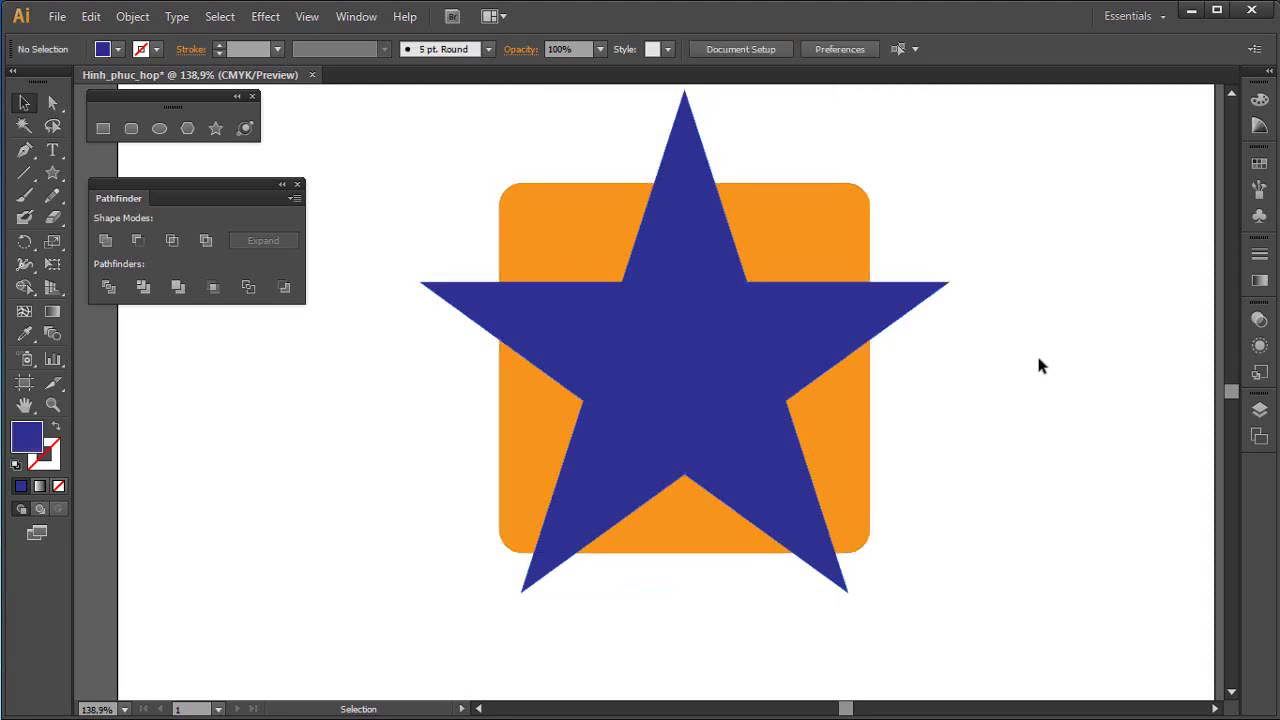
click(846, 272)
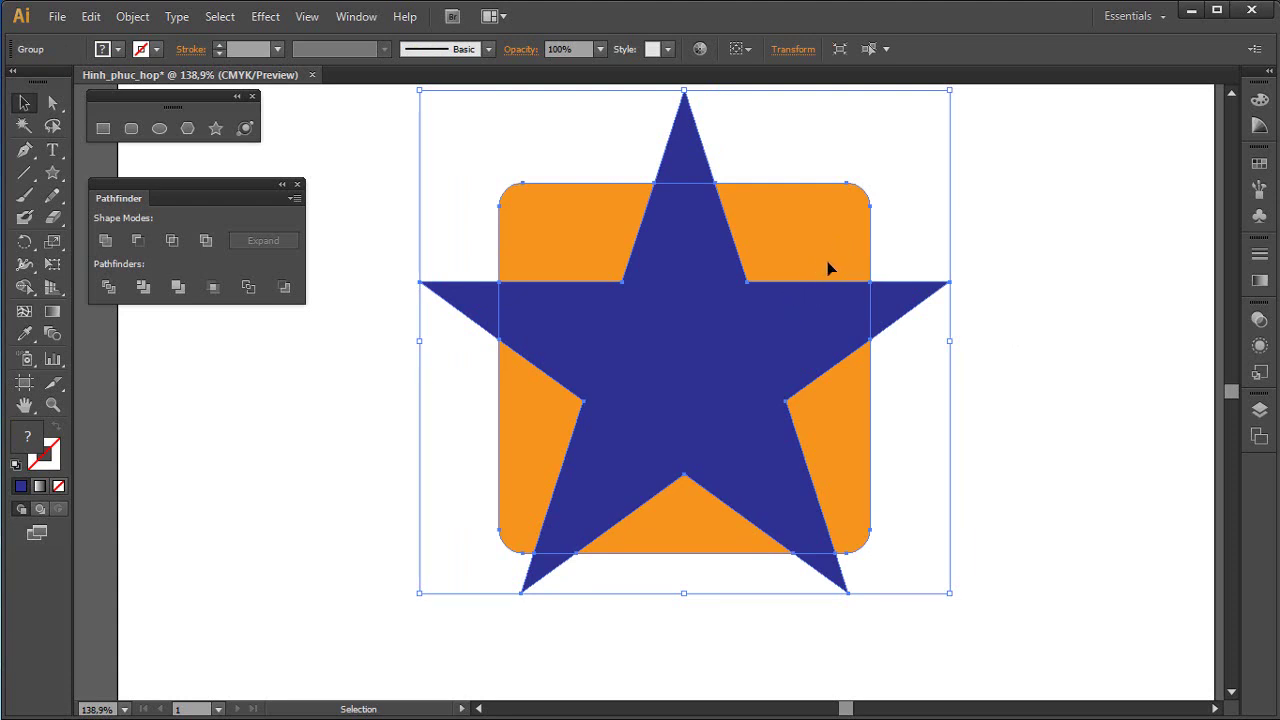
drag(820, 251, 790, 263)
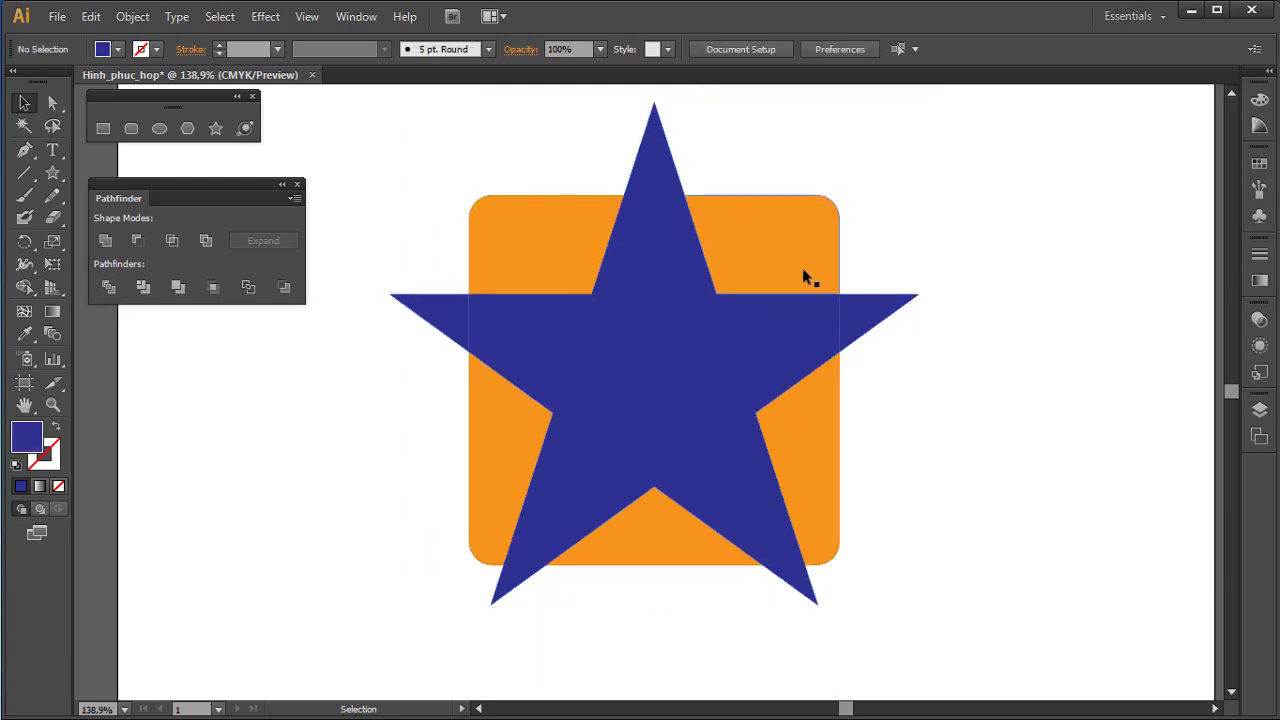
mouse_move(802, 268)
mouse_down()
mouse_move(962, 250)
mouse_move(743, 256)
mouse_up()
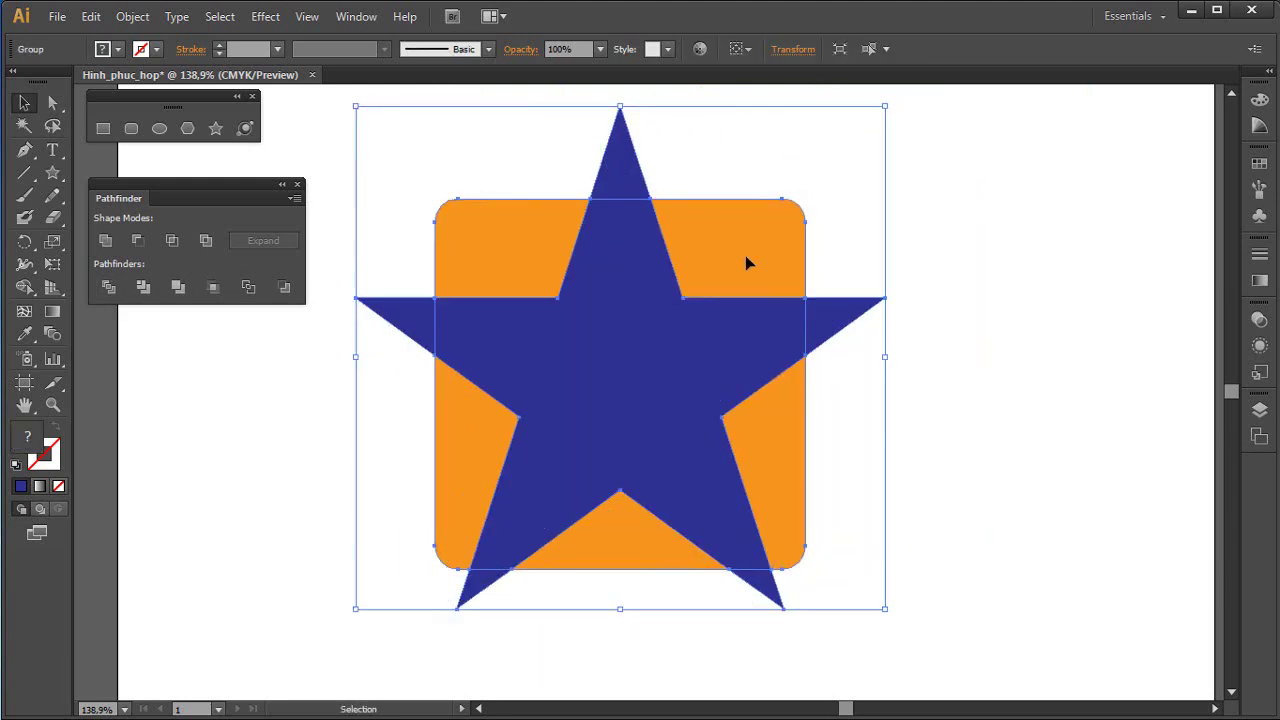
Ungroup the divided pieces via the right-click menu and clear the selection
right_click(741, 254)
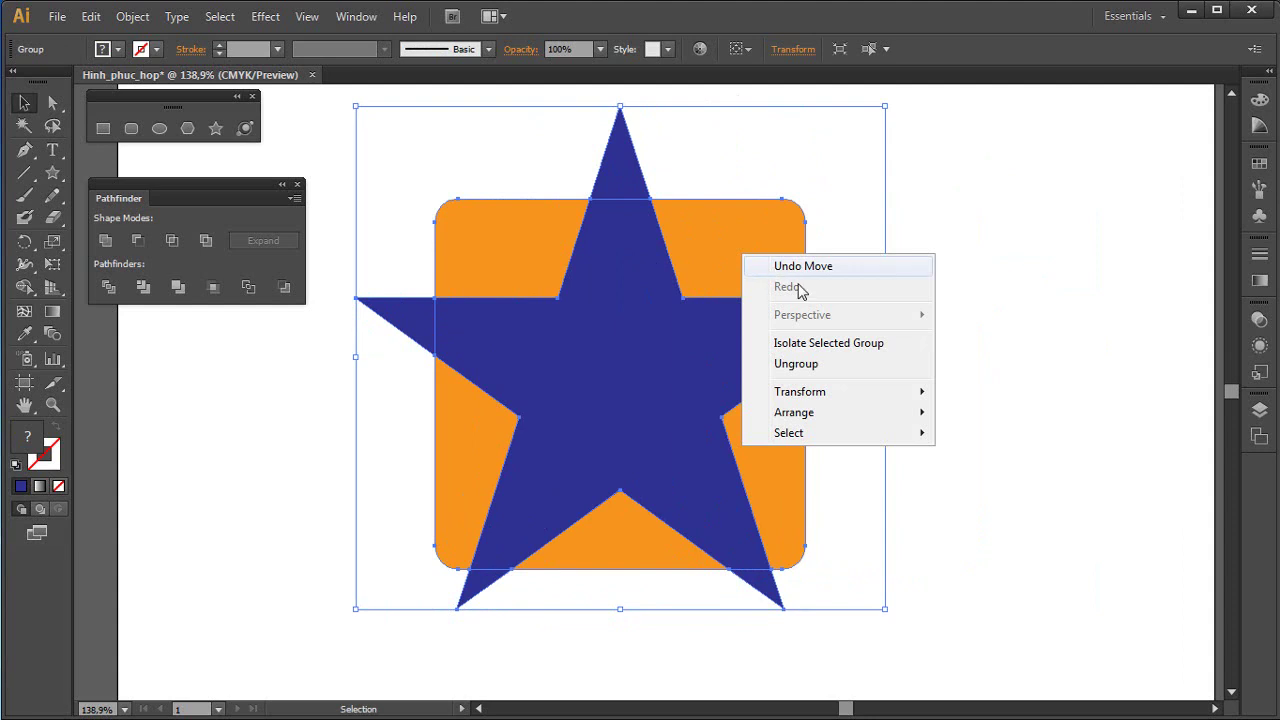
right_click(716, 252)
click(780, 364)
click(978, 362)
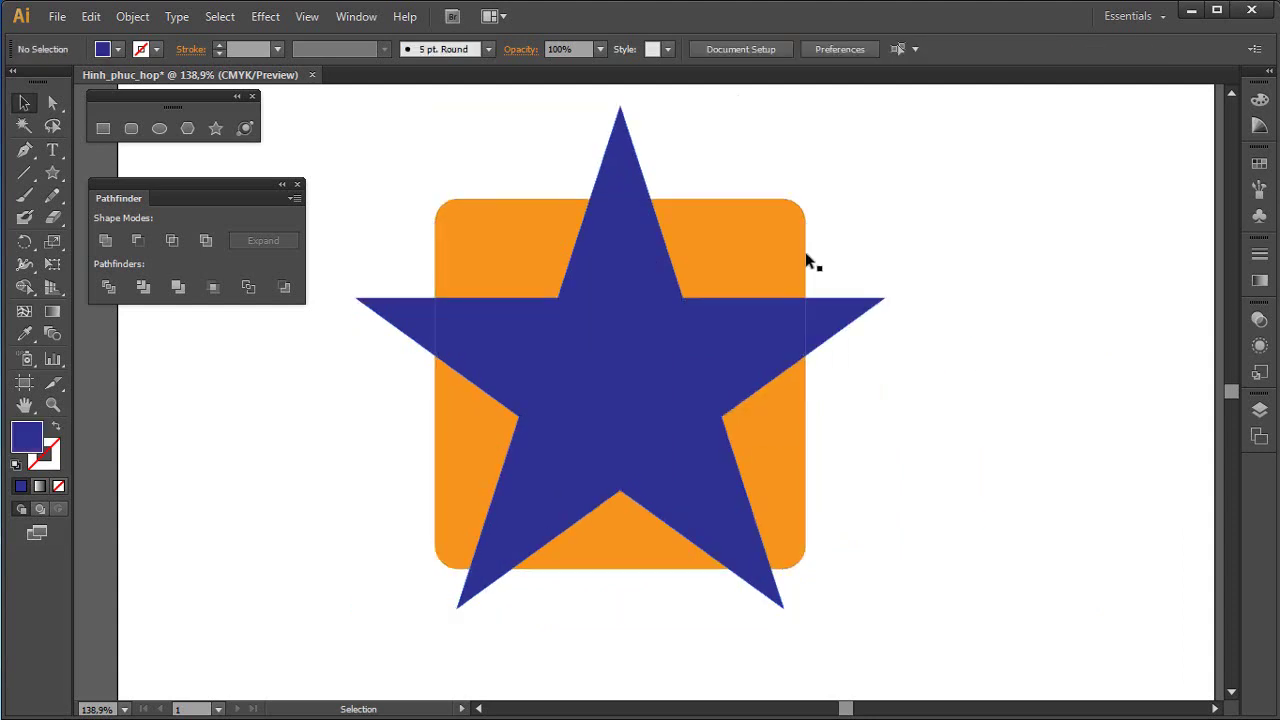
Drag each blue star tip and orange fragment outward away from the star's core
drag(806, 262, 868, 211)
drag(845, 312, 943, 287)
drag(800, 422, 940, 462)
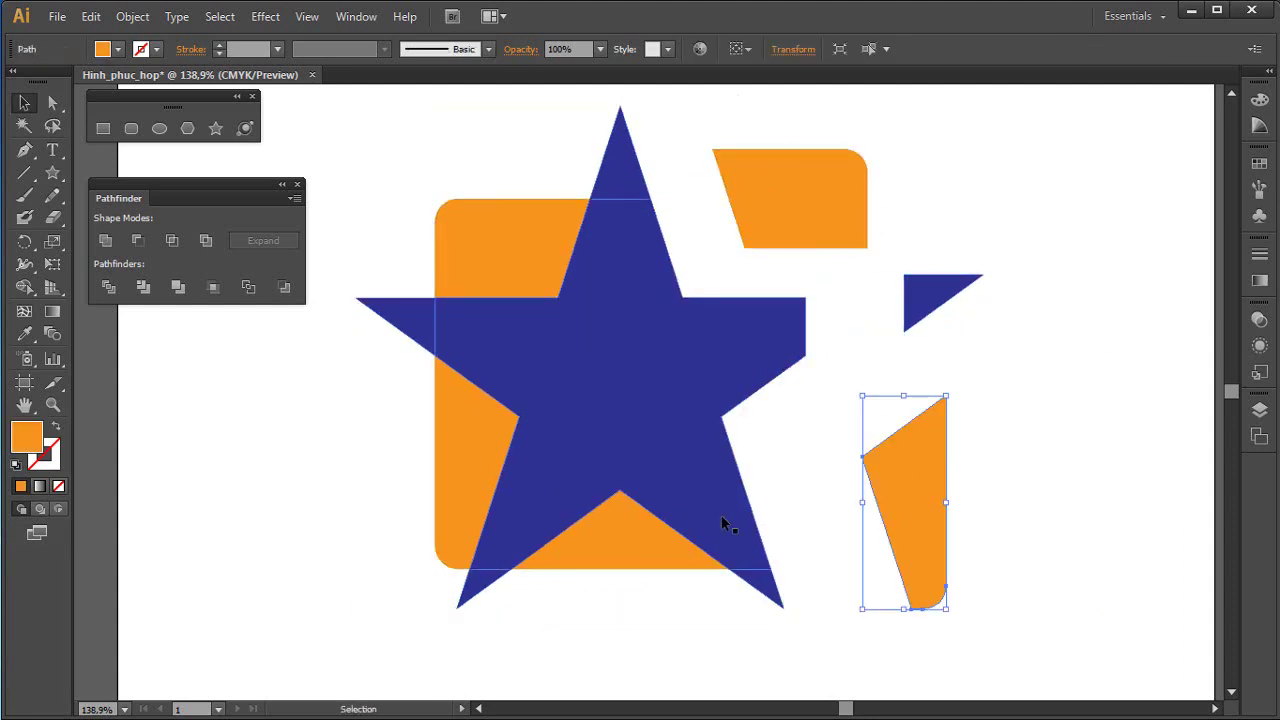
drag(728, 580, 790, 600)
drag(687, 566, 687, 628)
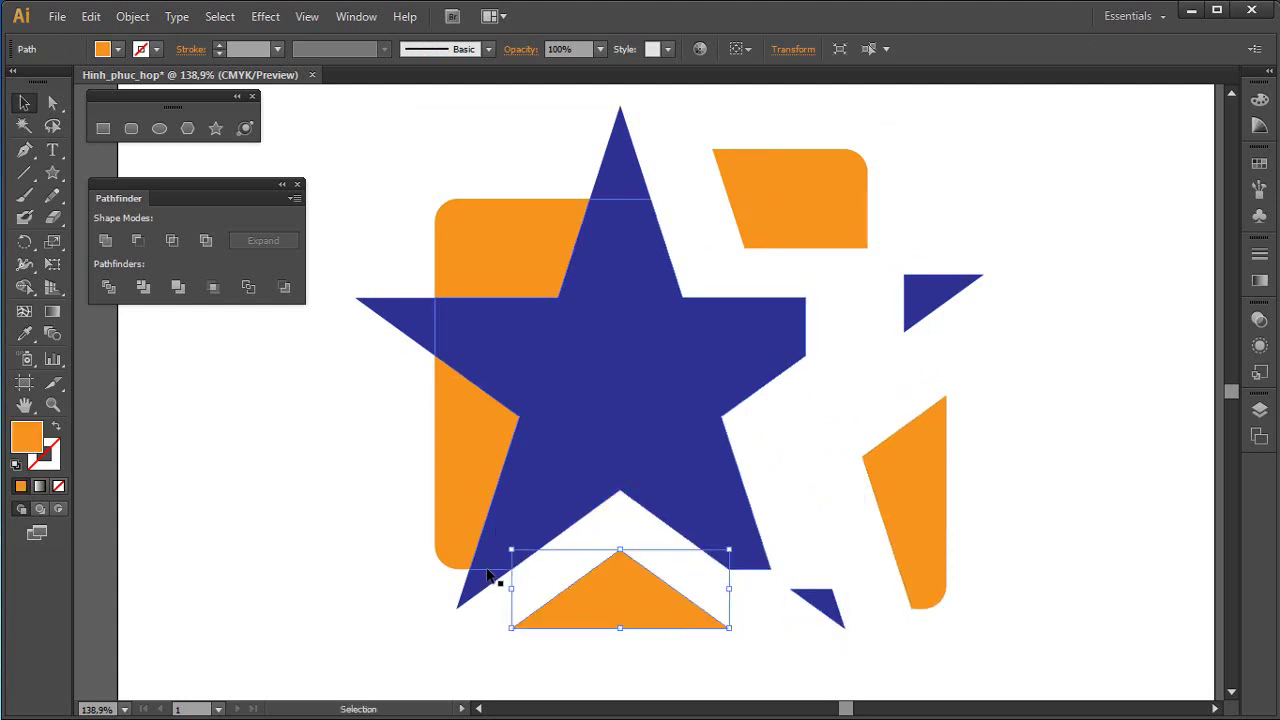
drag(500, 580, 486, 601)
drag(457, 549, 407, 577)
drag(430, 302, 381, 302)
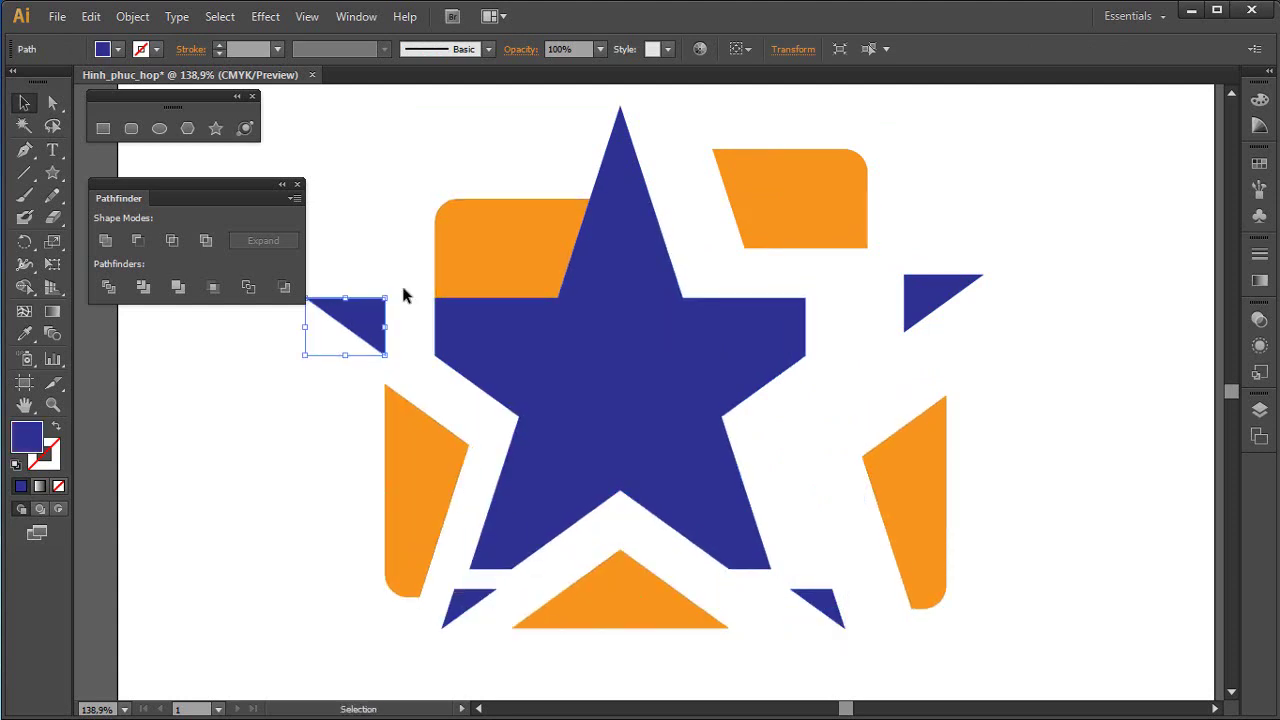
drag(475, 247, 403, 177)
drag(629, 166, 652, 133)
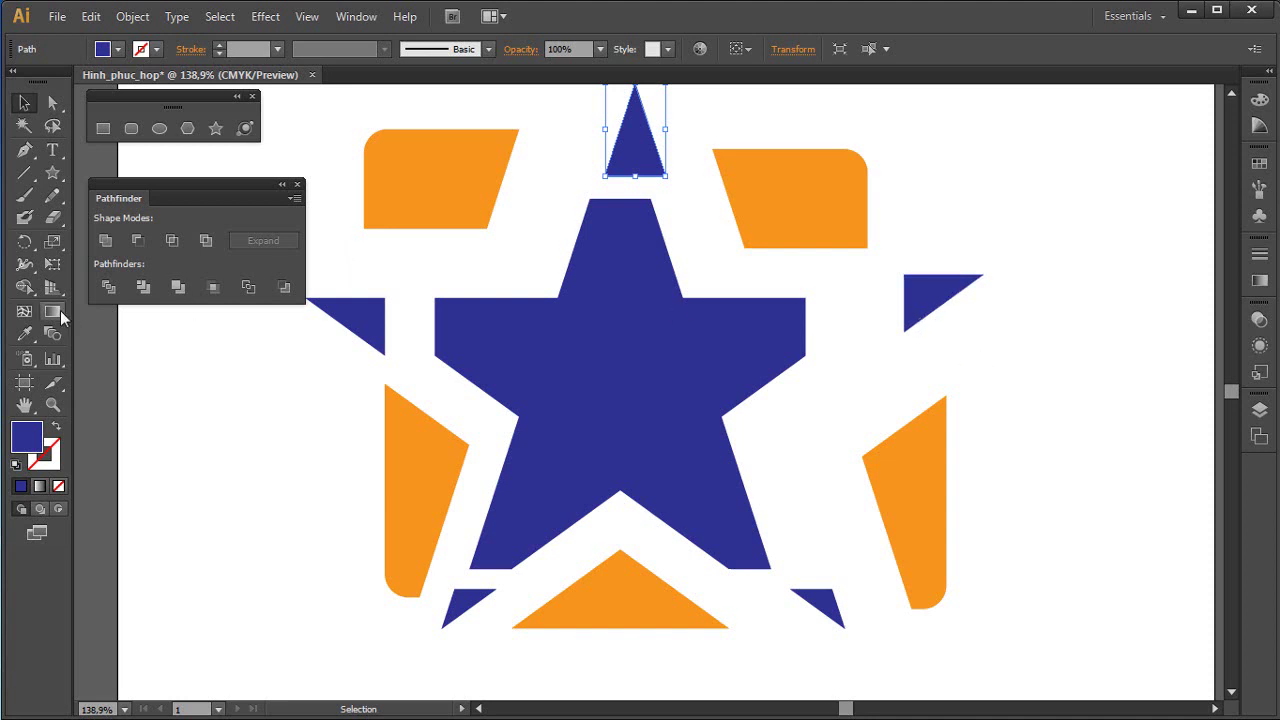
Undo six times to the whole dark blue star, then select it with the rounded square
key(ctrl+z)
key(ctrl+z)
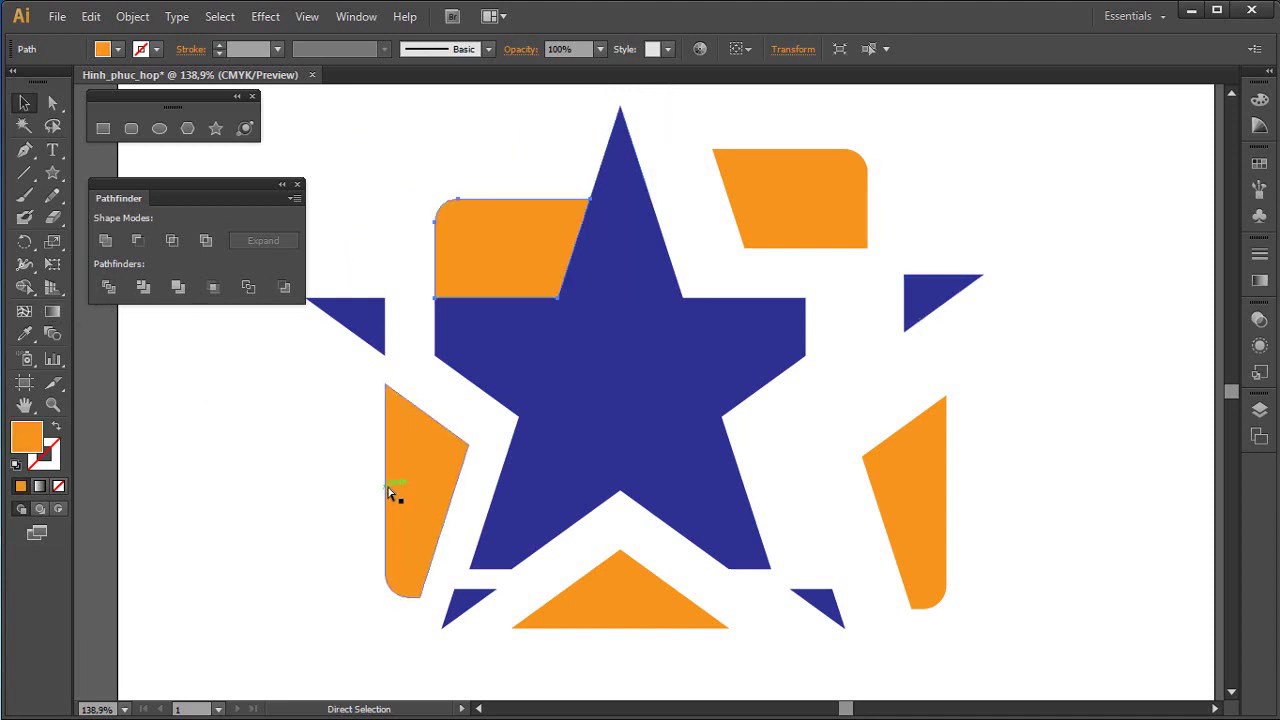
key(ctrl+z)
key(ctrl+z)
key(ctrl+z)
key(ctrl+z)
key(ctrl+z)
key(ctrl+z)
key(ctrl+z)
key(ctrl+z)
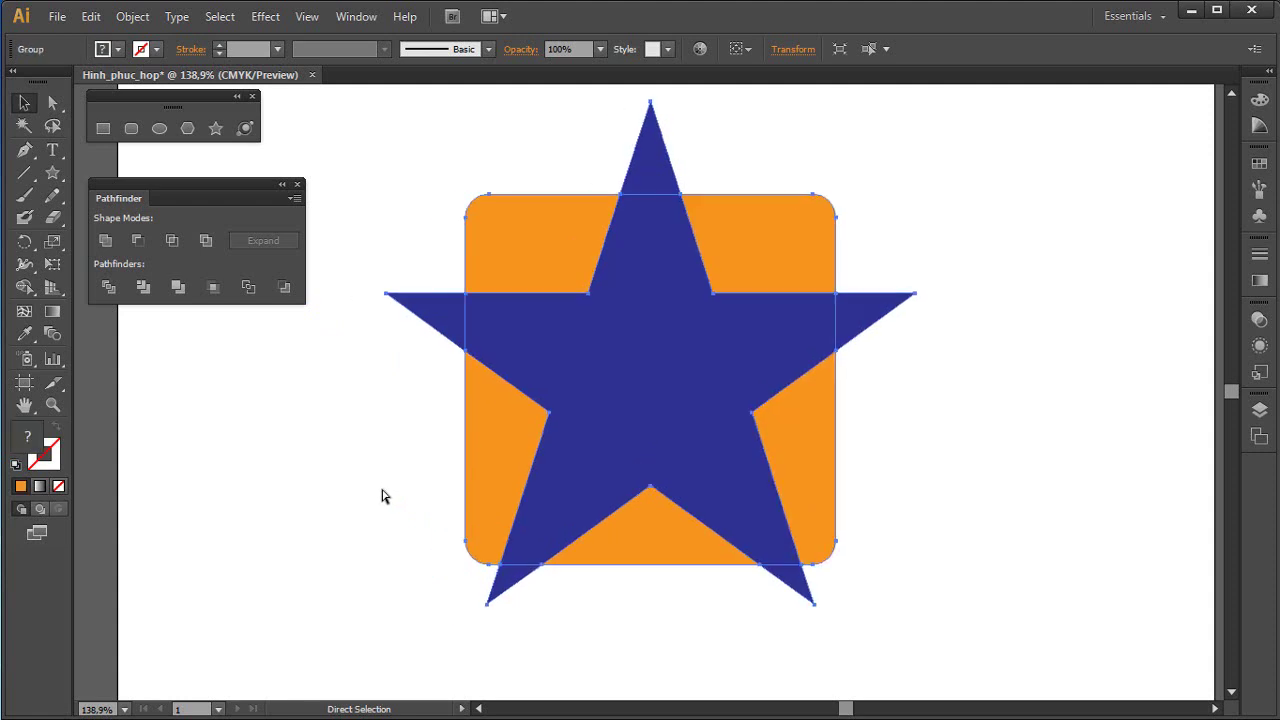
key(ctrl+z)
key(ctrl+z)
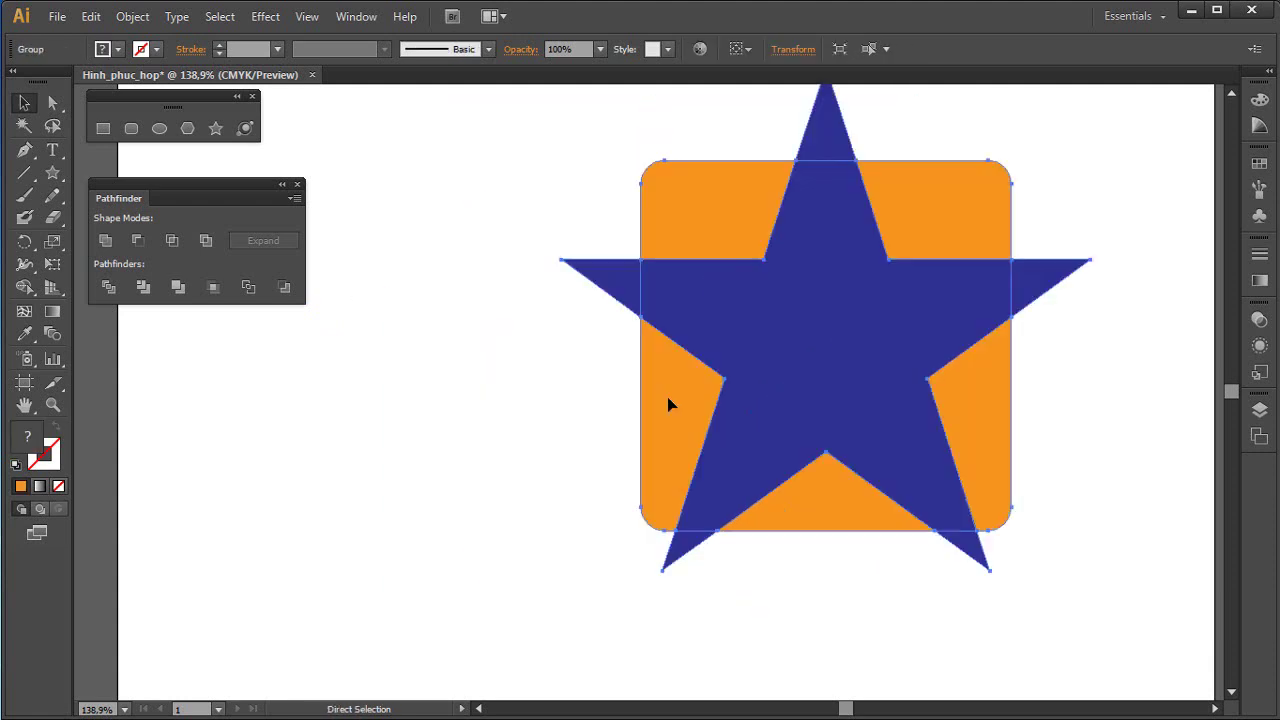
key(ctrl+z)
key(ctrl+z)
key(ctrl+z)
key(ctrl+z)
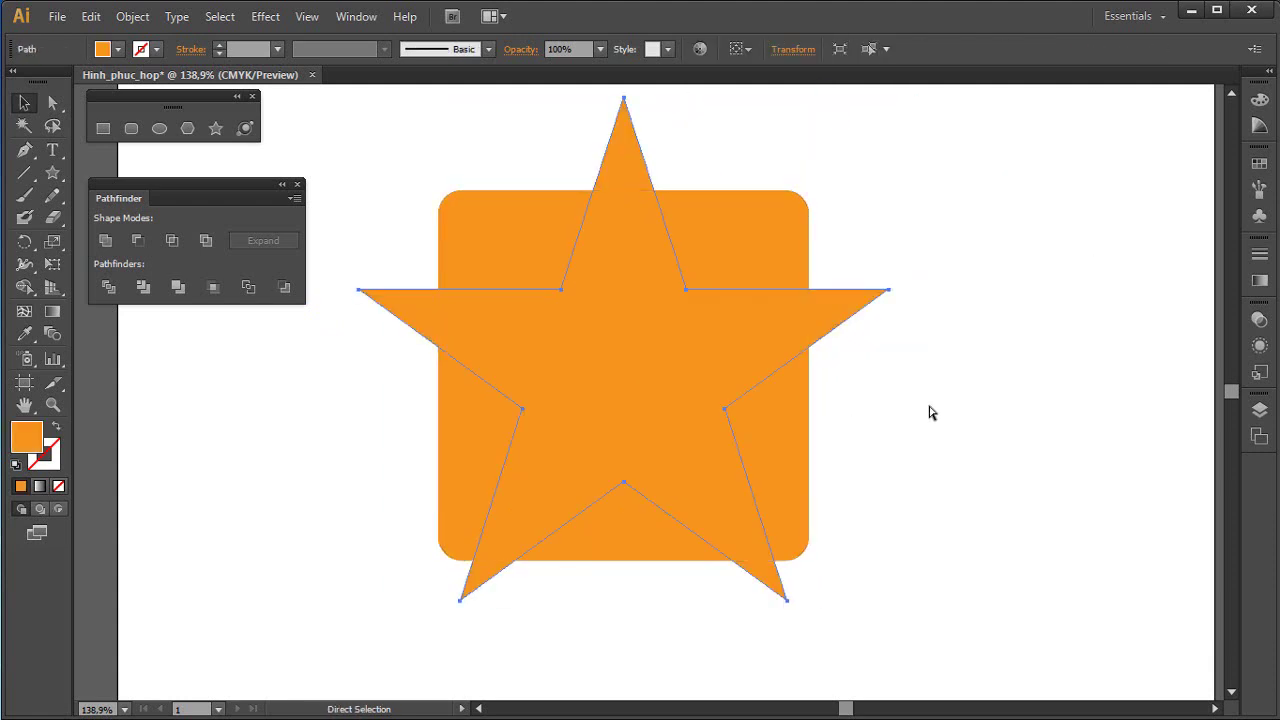
key(ctrl+z)
key(ctrl+z)
key(ctrl+z)
key(ctrl+z)
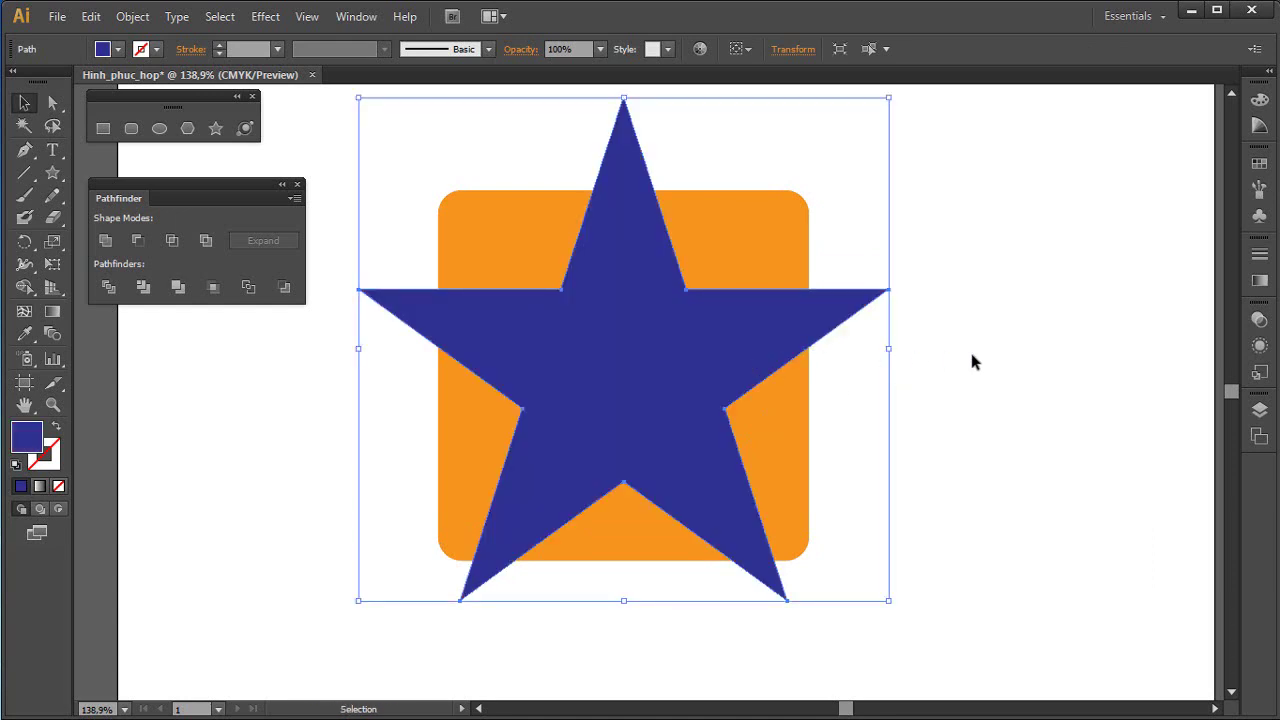
key(ctrl+z)
key(ctrl+z)
key(ctrl+z)
drag(936, 190, 467, 530)
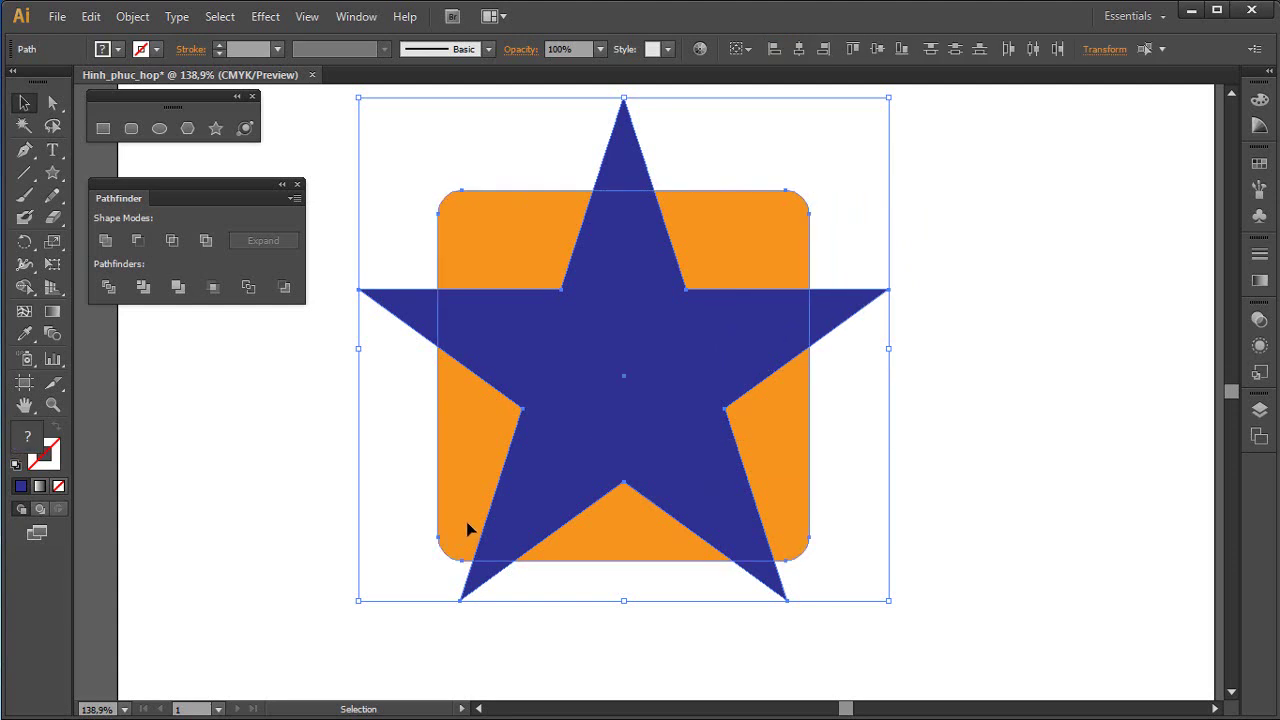
drag(960, 163, 400, 585)
Apply Pathfinder Trim to the star and rounded square, then ungroup the result
click(141, 289)
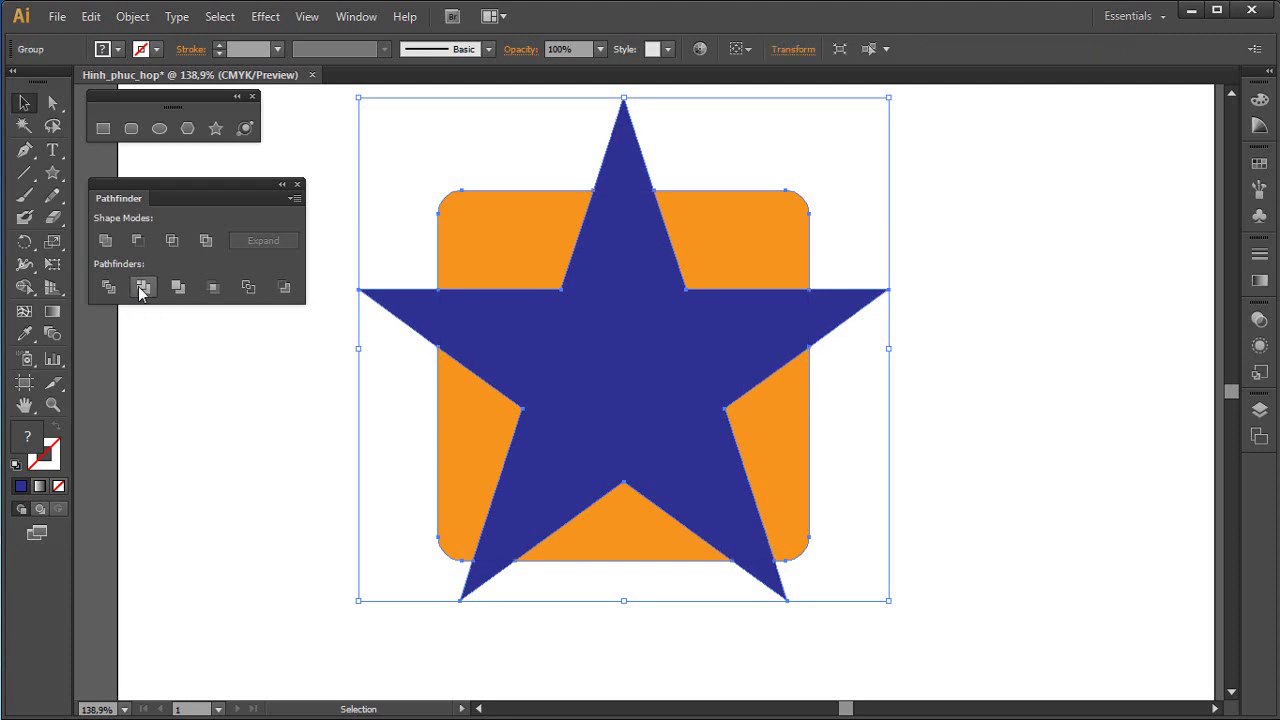
right_click(640, 372)
click(703, 477)
click(880, 366)
Drag the five orange fragments outward around the dark blue star
drag(771, 255, 880, 202)
drag(565, 245, 504, 169)
drag(465, 425, 404, 430)
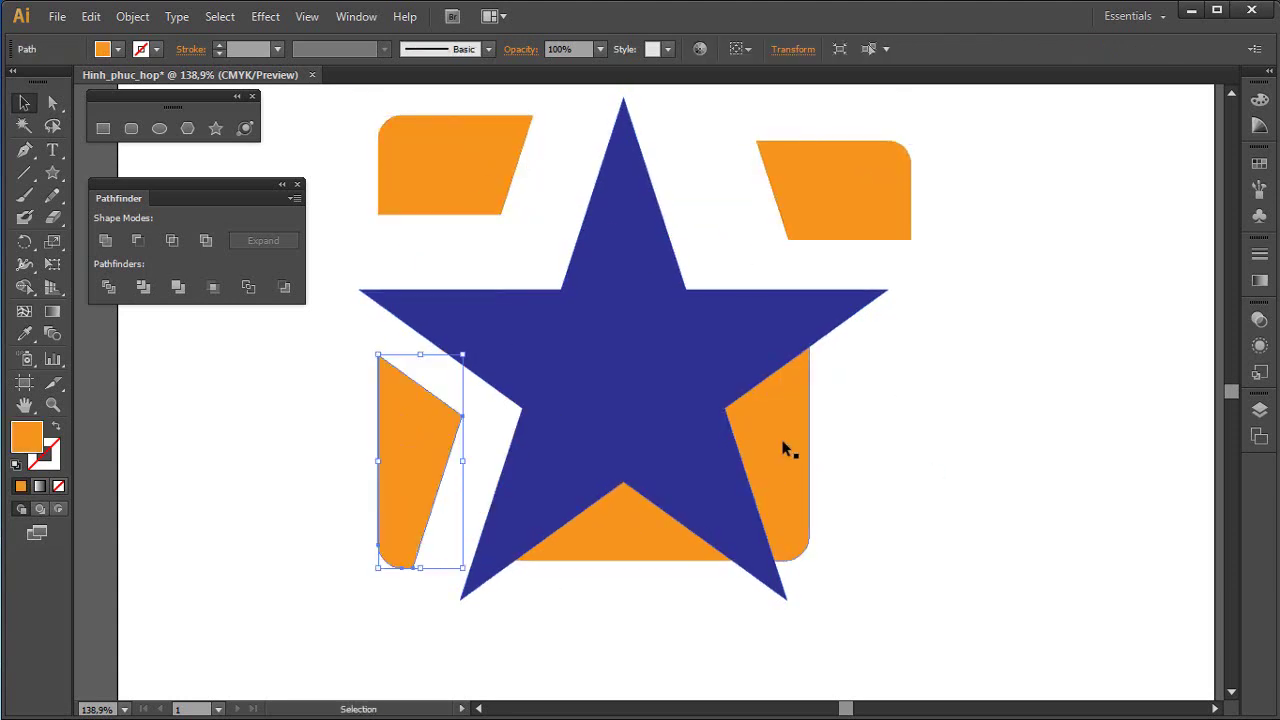
drag(785, 450, 868, 529)
drag(662, 530, 662, 585)
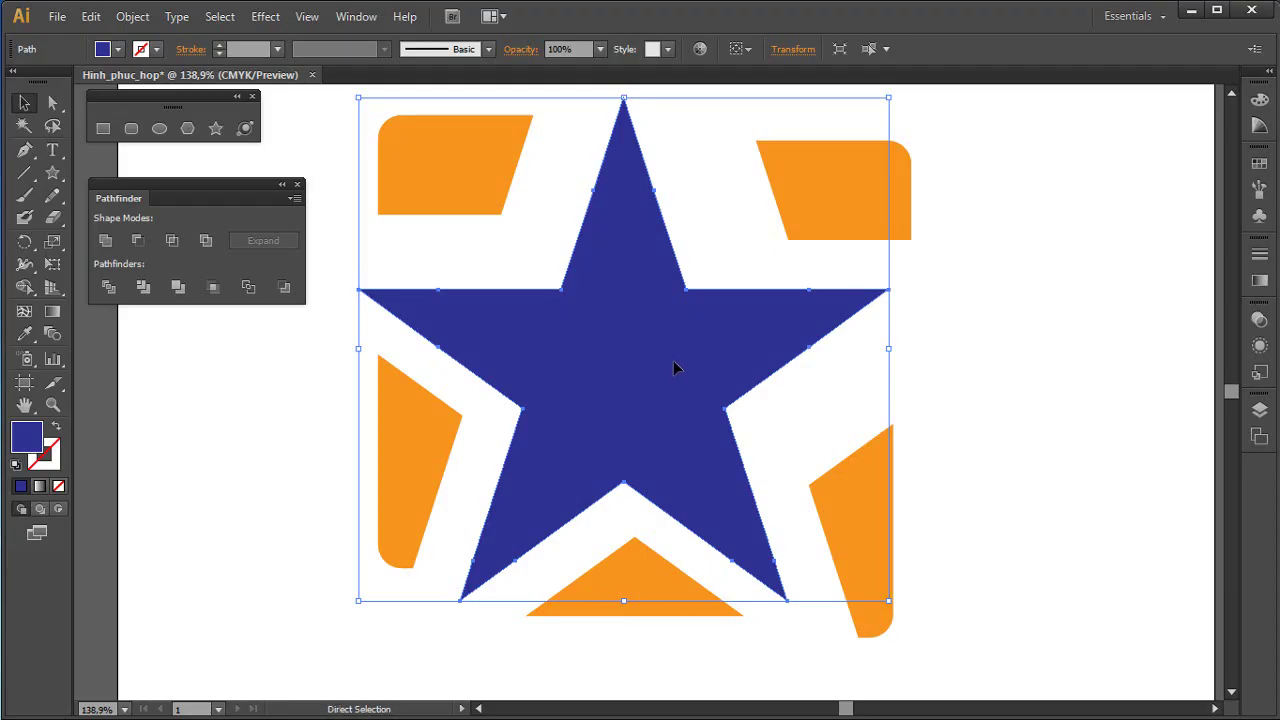
Undo three piece moves to restore the whole rounded square, then select the blue star
key(ctrl+z)
key(ctrl+z)
key(ctrl+z)
key(ctrl+z)
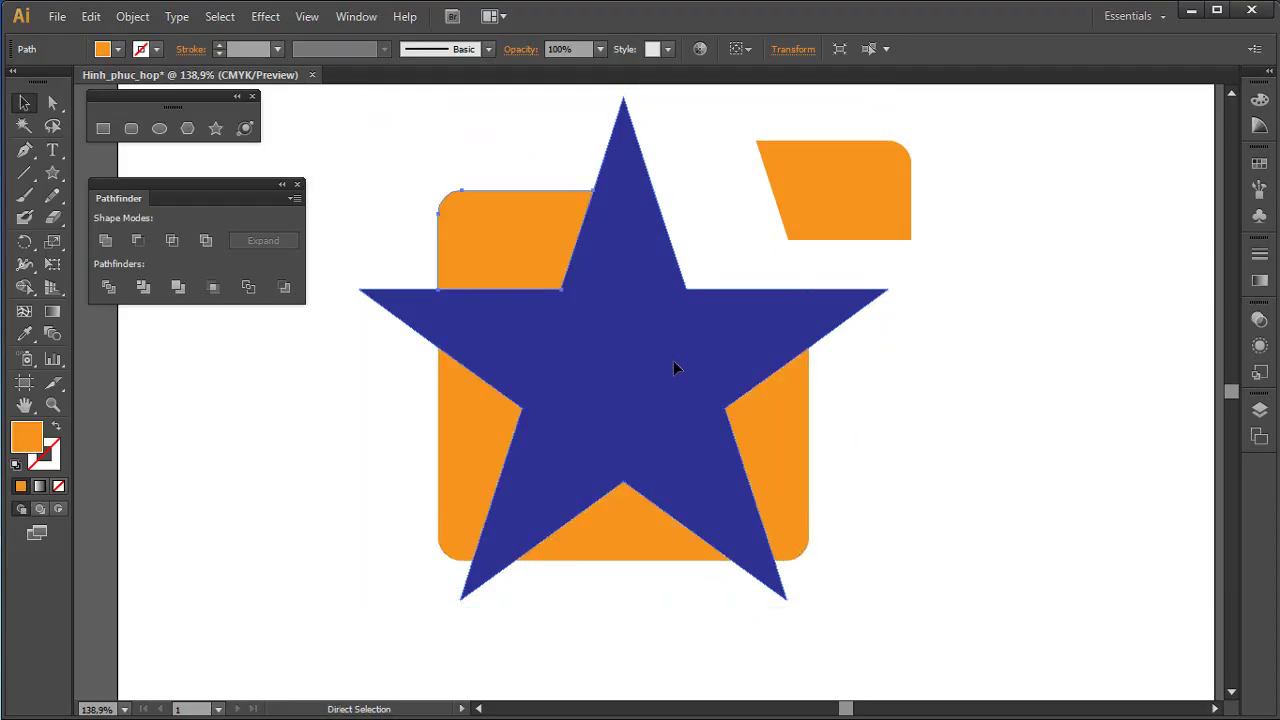
key(ctrl+z)
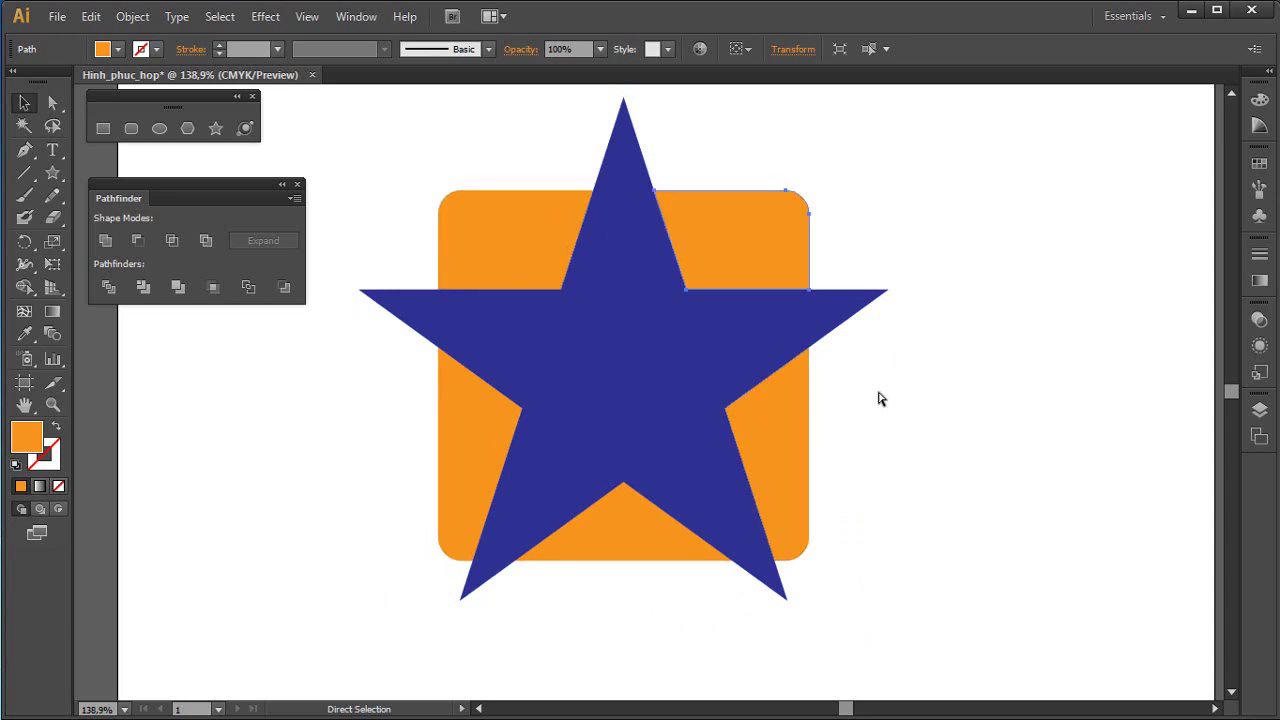
key(ctrl+z)
click(806, 296)
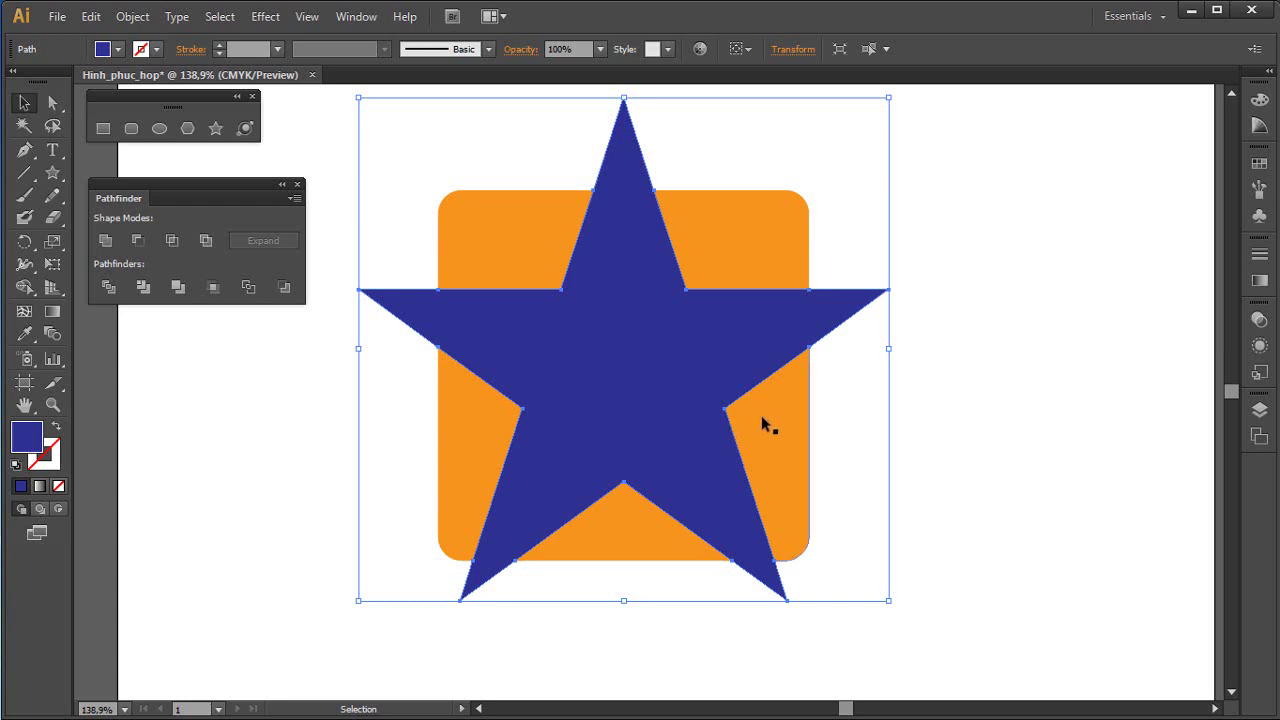
click(894, 334)
drag(785, 235, 829, 177)
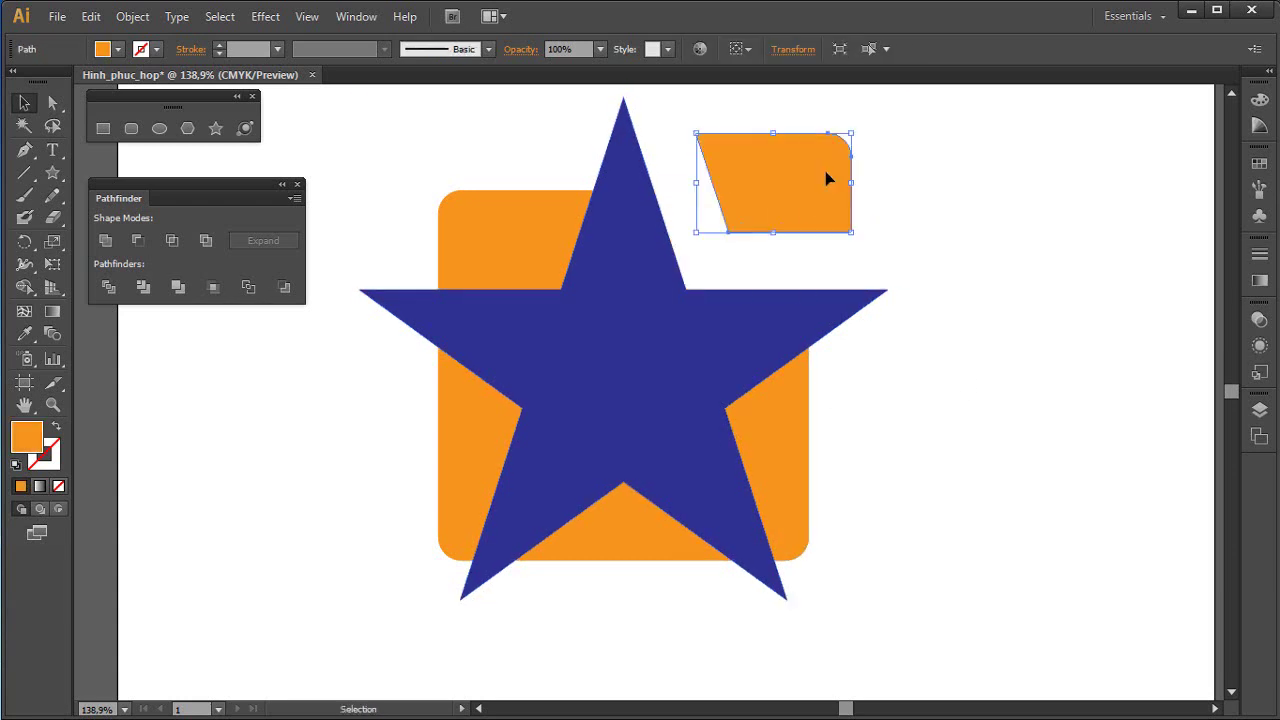
drag(745, 455, 789, 506)
drag(640, 557, 628, 614)
drag(470, 460, 357, 467)
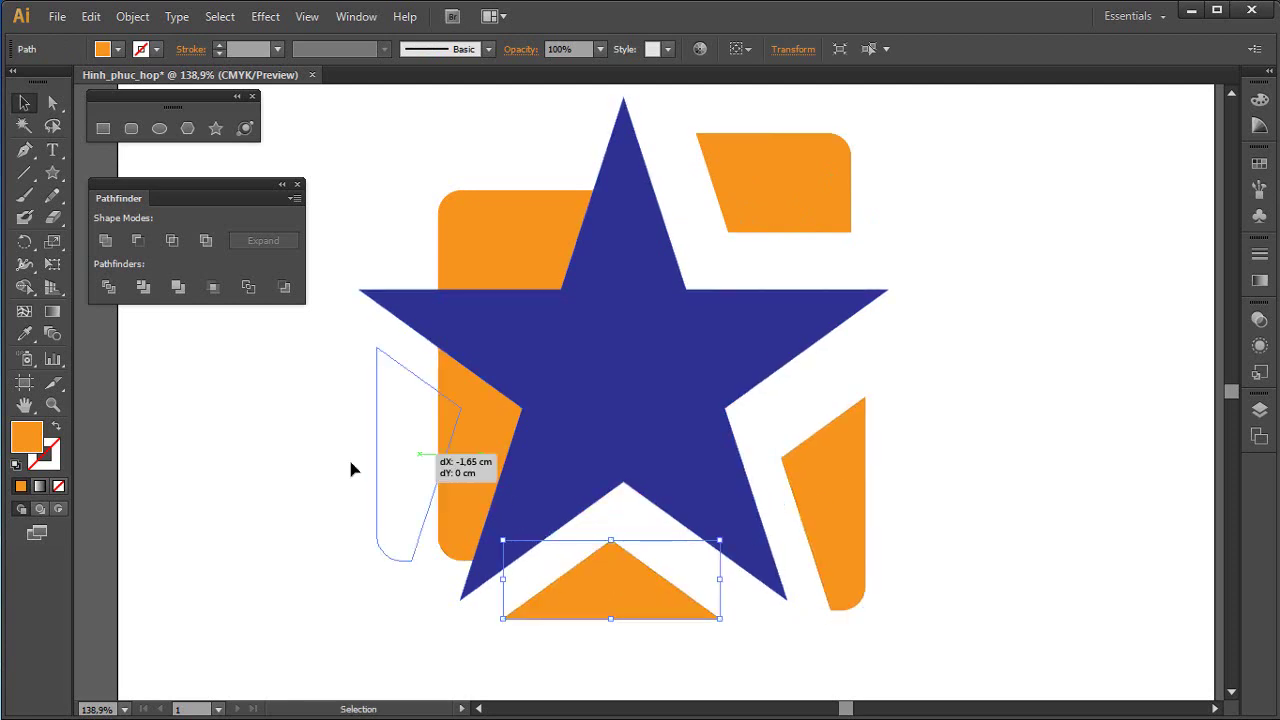
drag(461, 211, 414, 153)
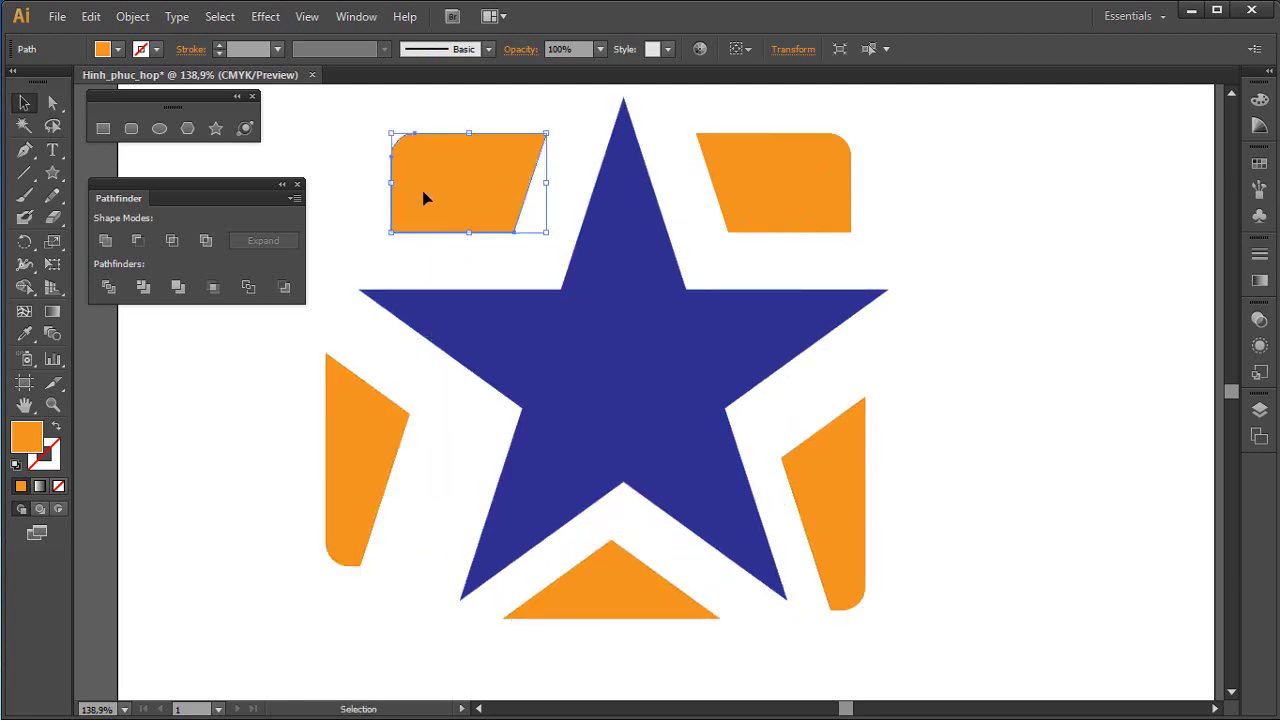
key(ctrl+z)
key(ctrl+z)
key(ctrl+z)
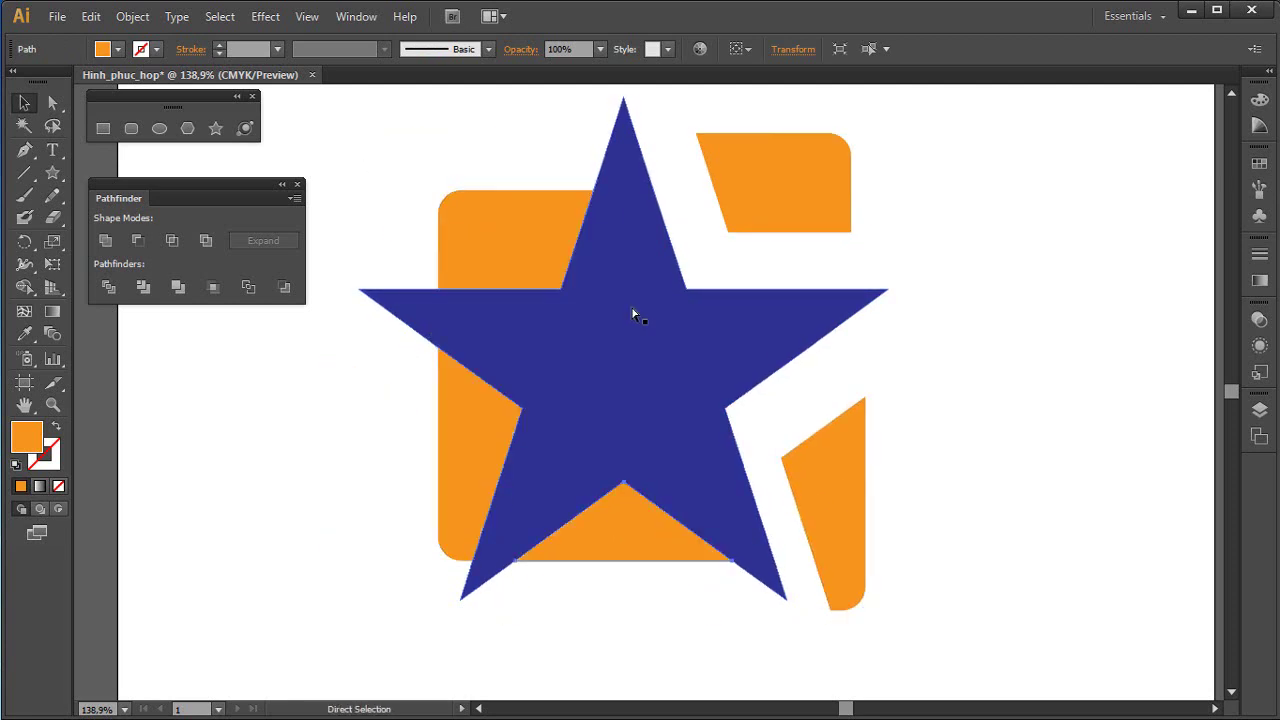
key(ctrl+z)
key(ctrl+z)
Restore the last piece, test-move the star and undo, then select star and rounded square
click(851, 309)
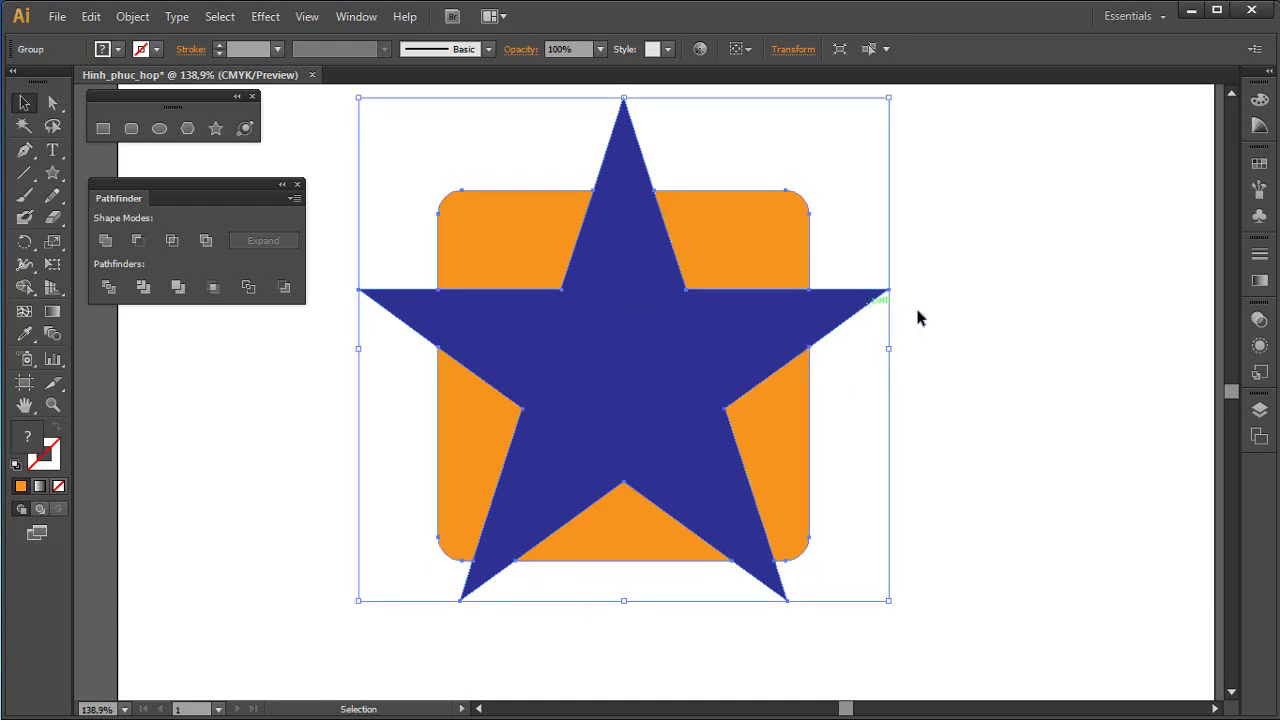
click(978, 330)
click(744, 348)
ctrl+click(744, 348)
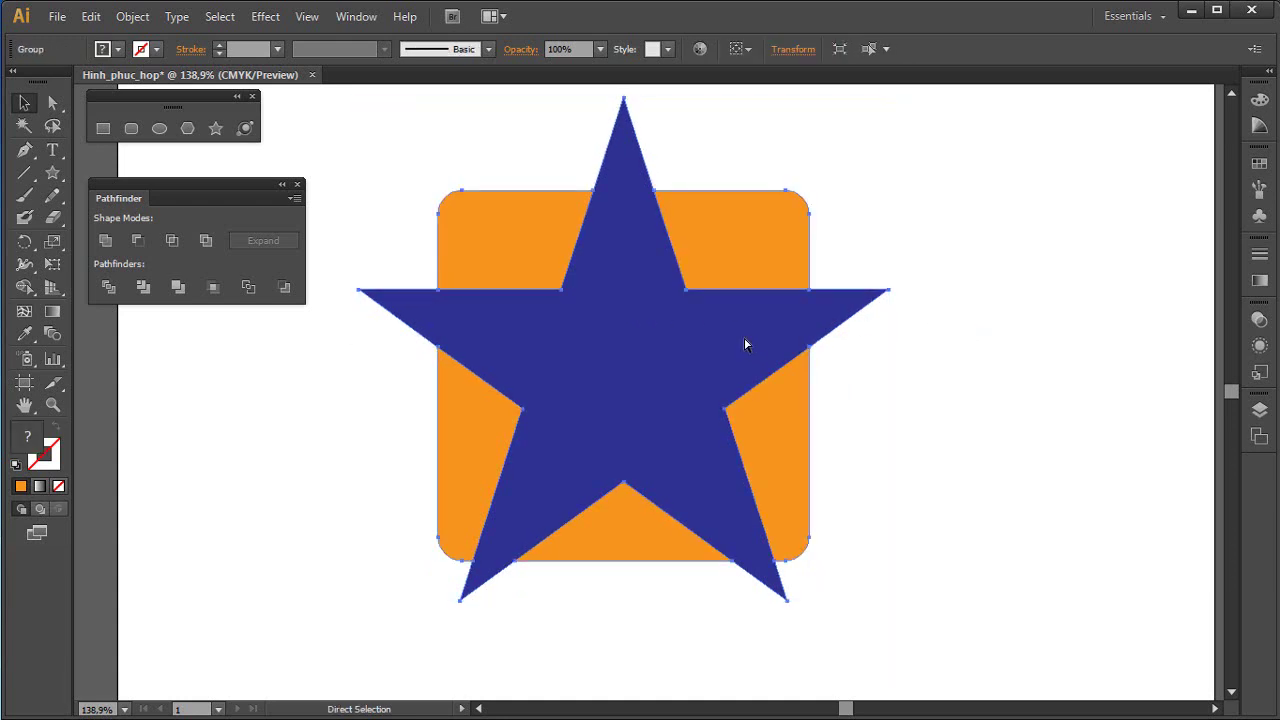
drag(730, 323, 824, 316)
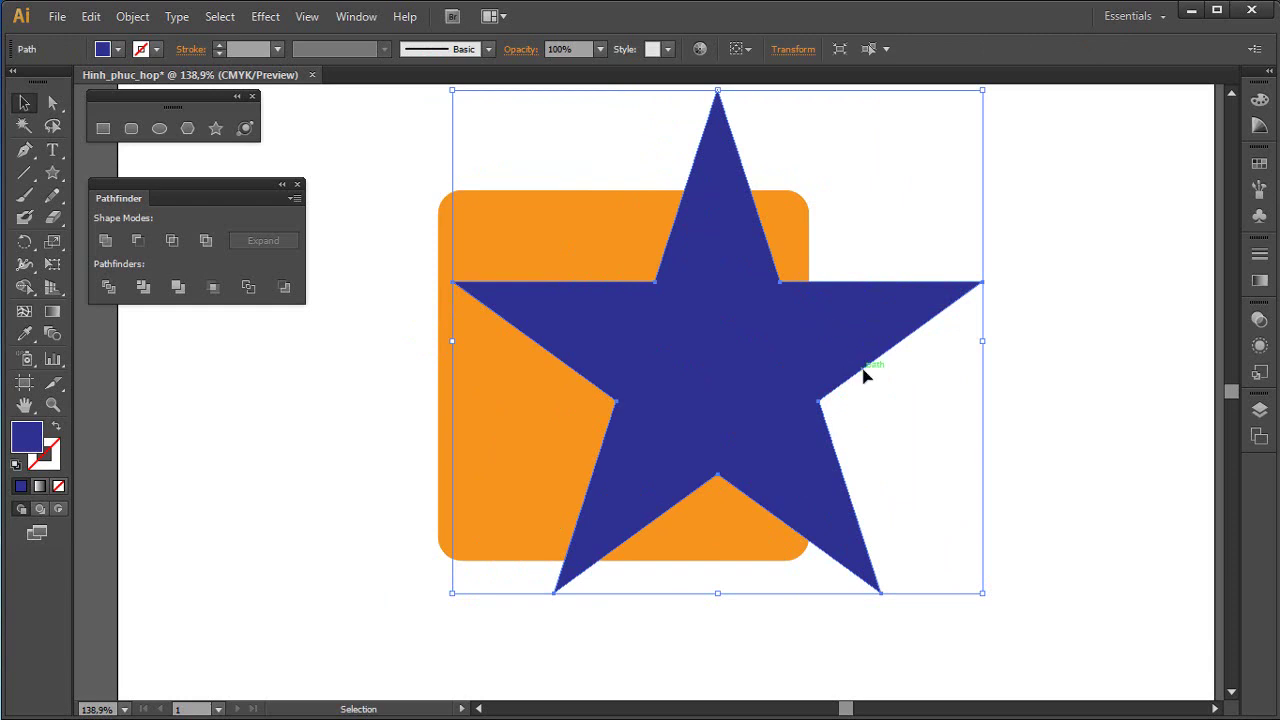
key(ctrl+z)
shift+click(591, 506)
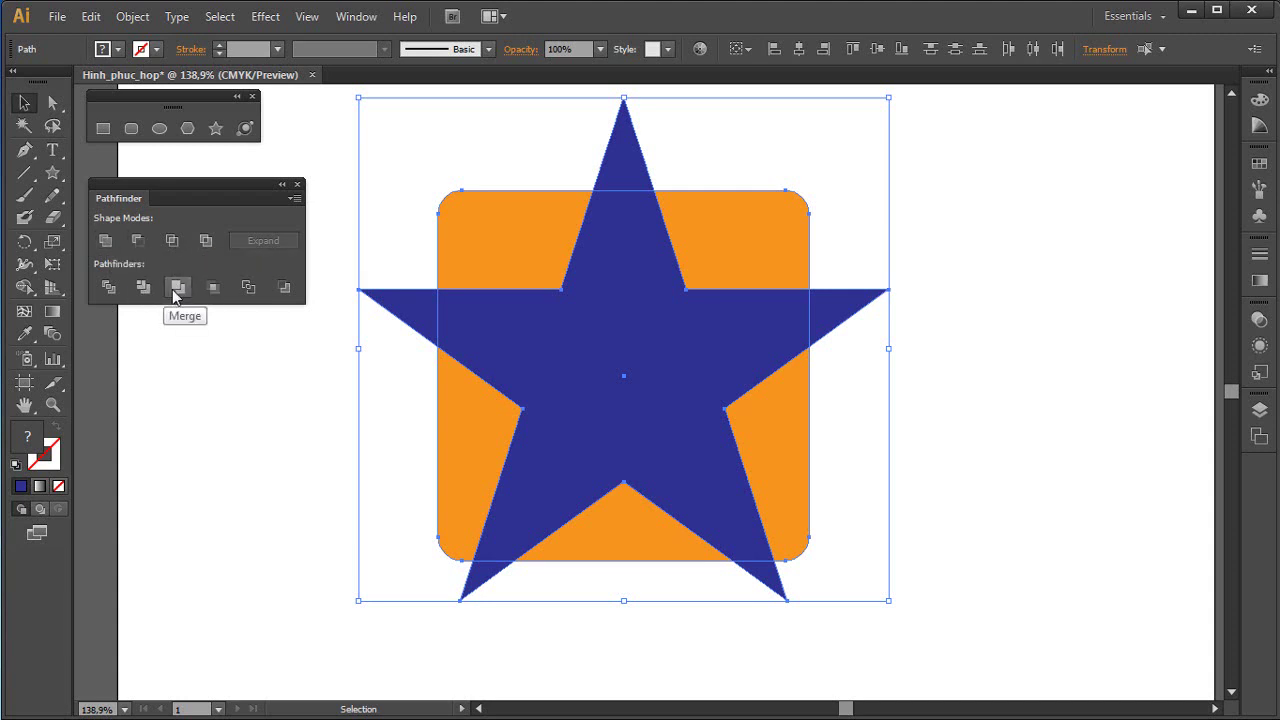
mouse_move(1012, 180)
mouse_down()
mouse_move(510, 490)
mouse_move(432, 447)
mouse_up()
Apply Pathfinder Merge, ungroup, and drag the orange pieces away from the star
click(178, 287)
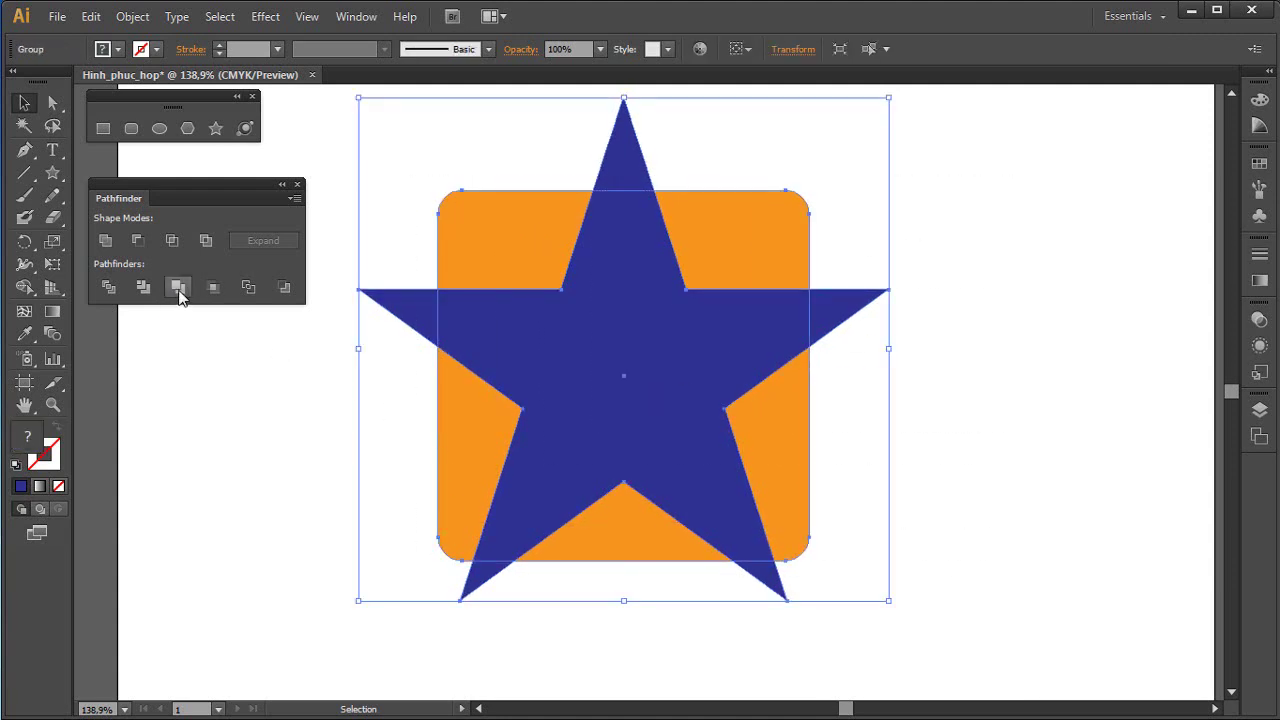
right_click(519, 266)
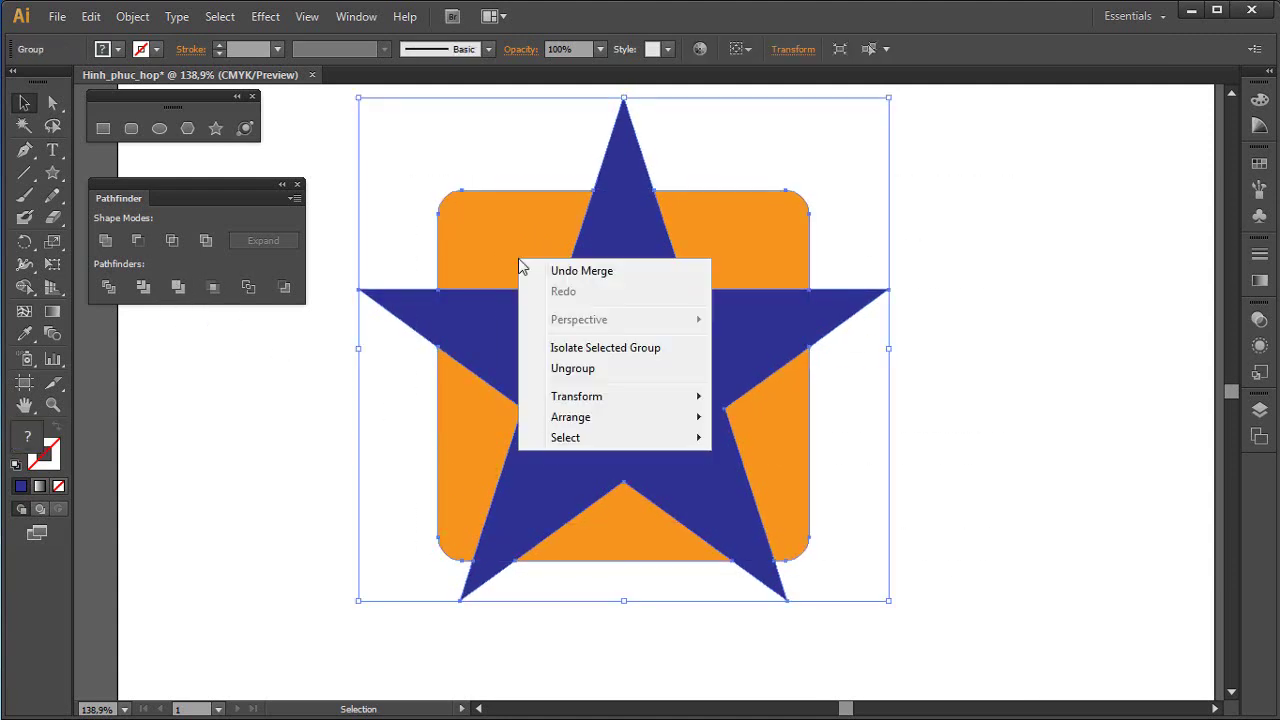
click(575, 368)
click(986, 397)
drag(757, 265, 802, 220)
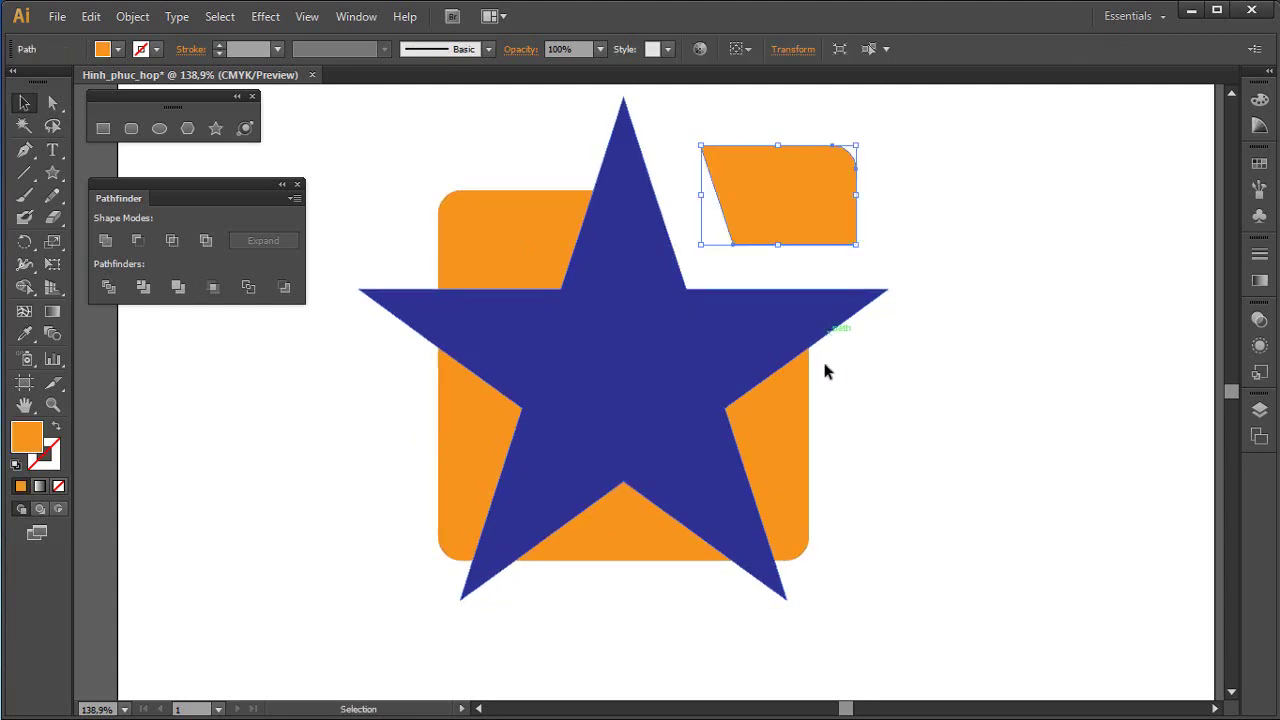
drag(803, 432, 965, 440)
mouse_move(666, 540)
mouse_down()
mouse_move(462, 522)
mouse_move(375, 555)
mouse_up()
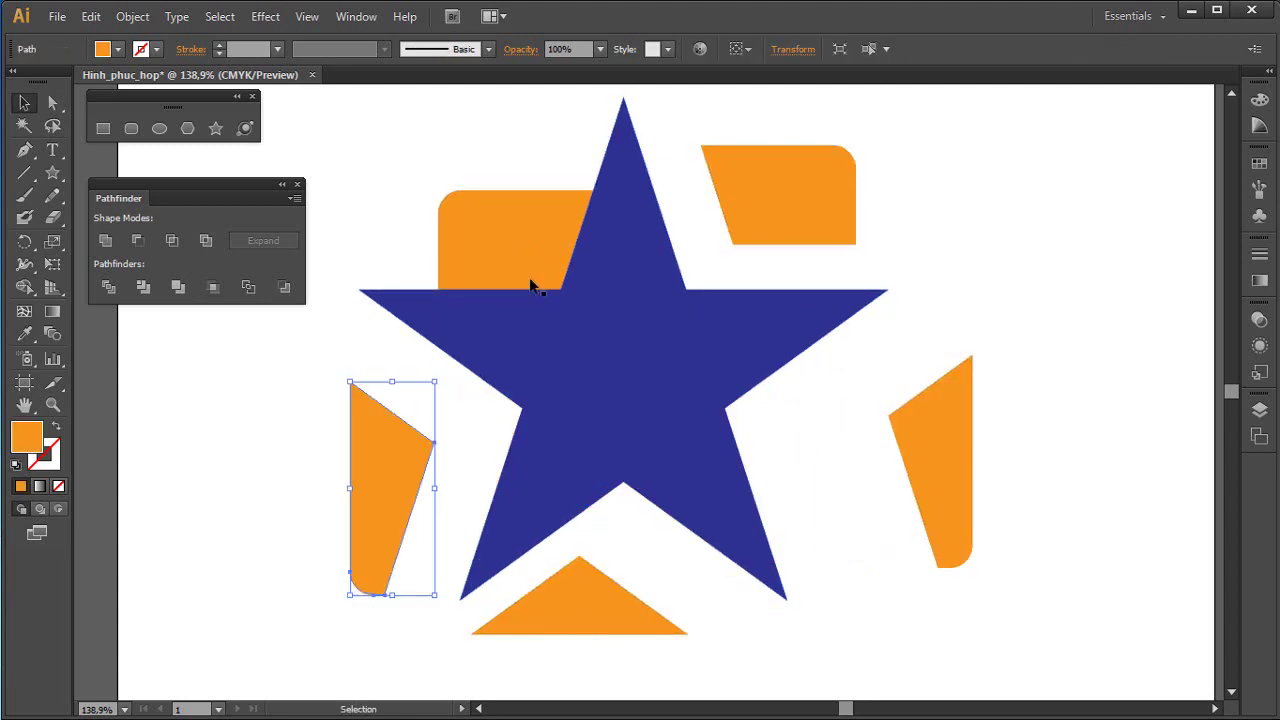
drag(531, 283, 453, 233)
click(809, 293)
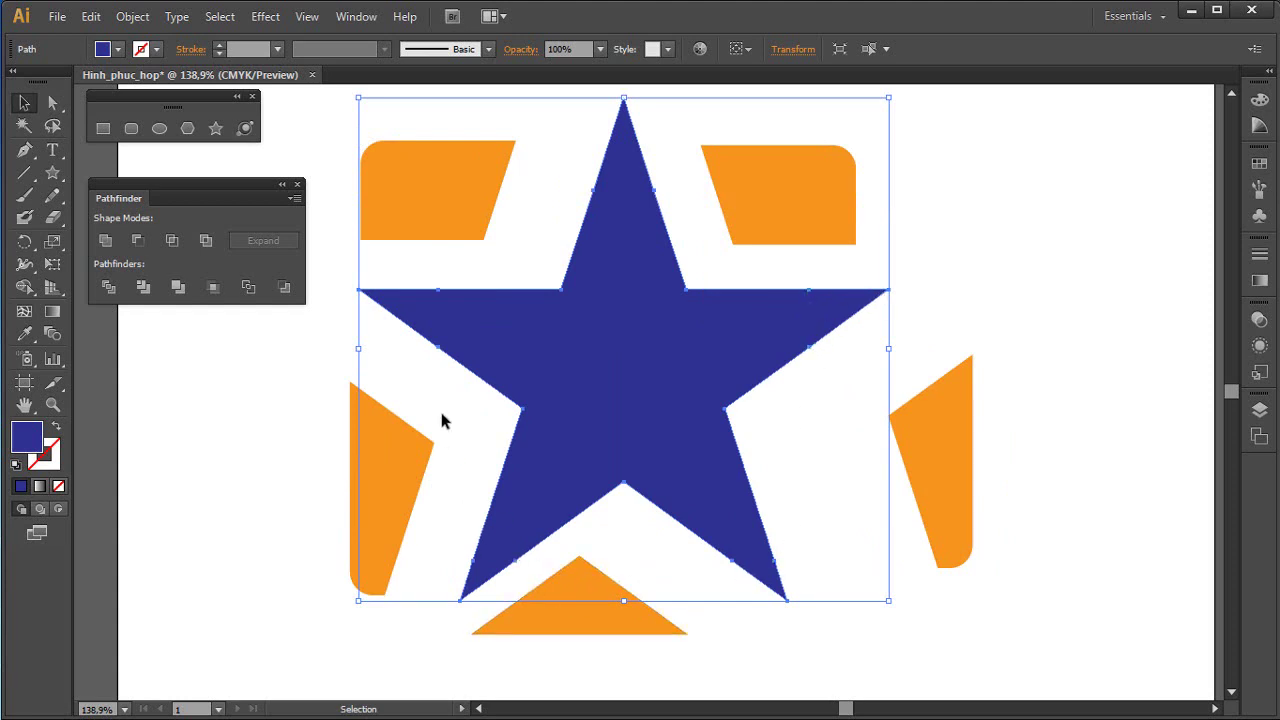
Undo the piece moves and the Merge to get back the original star and square
key(ctrl+z)
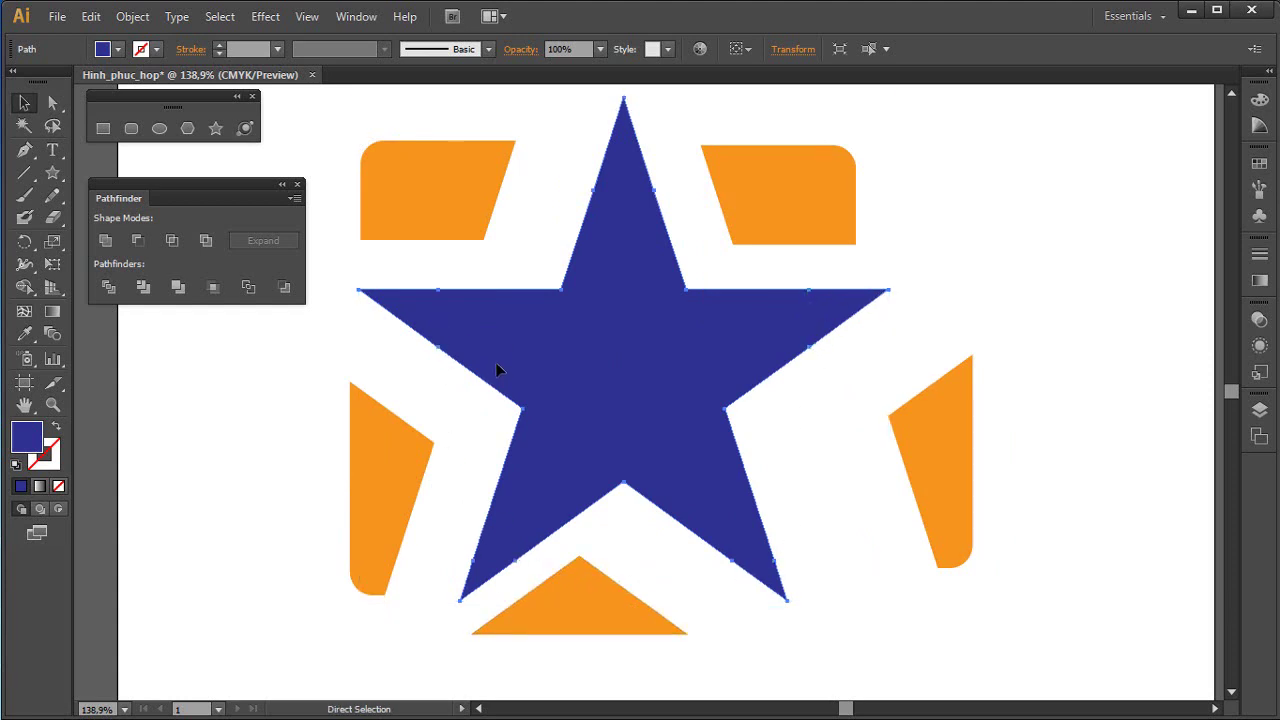
key(ctrl+z)
key(ctrl+z)
key(ctrl+z)
key(ctrl+z)
key(ctrl+z)
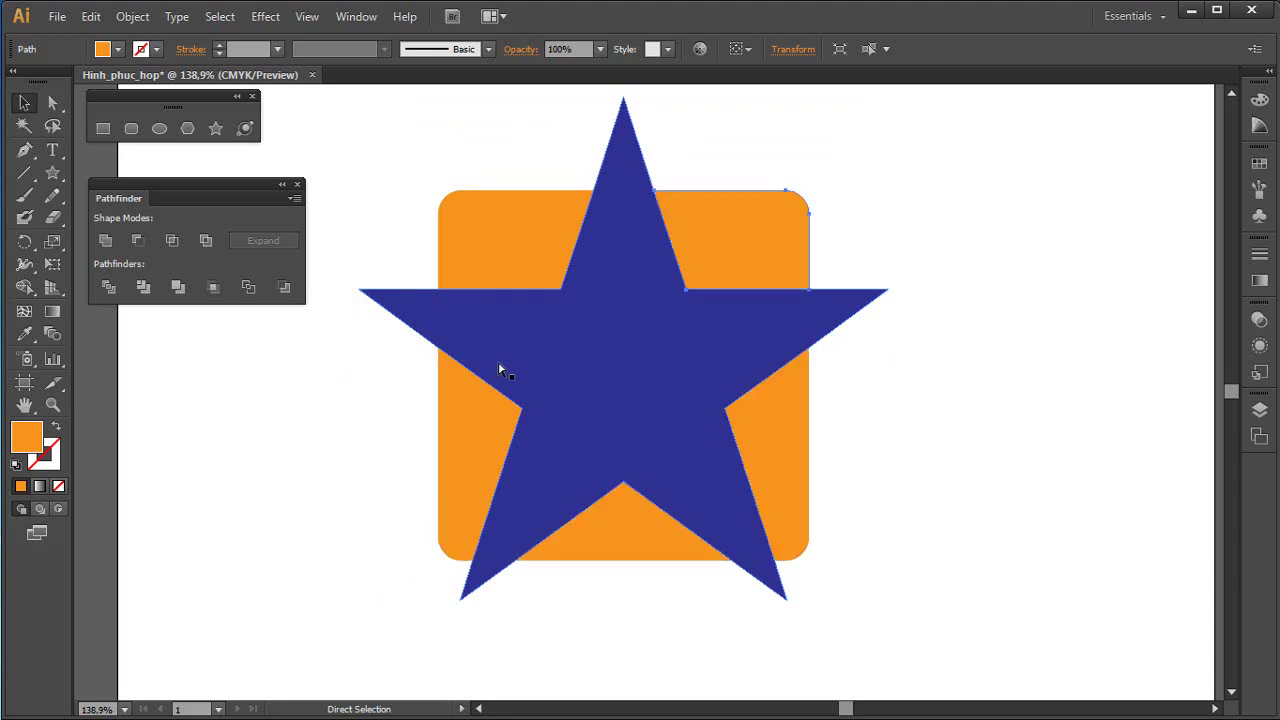
key(ctrl+z)
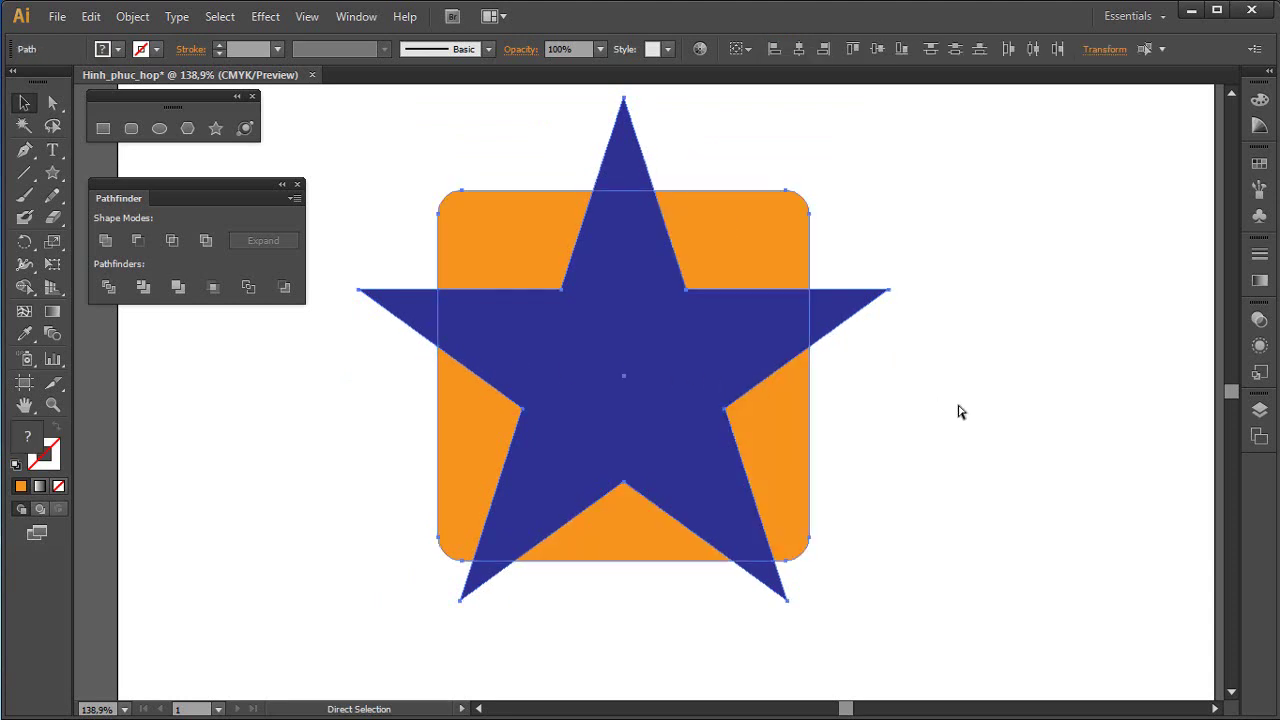
key(ctrl+z)
key(ctrl+z)
Draw a circle over the star's upper-right arm and marquee-select star, square and circle
click(899, 385)
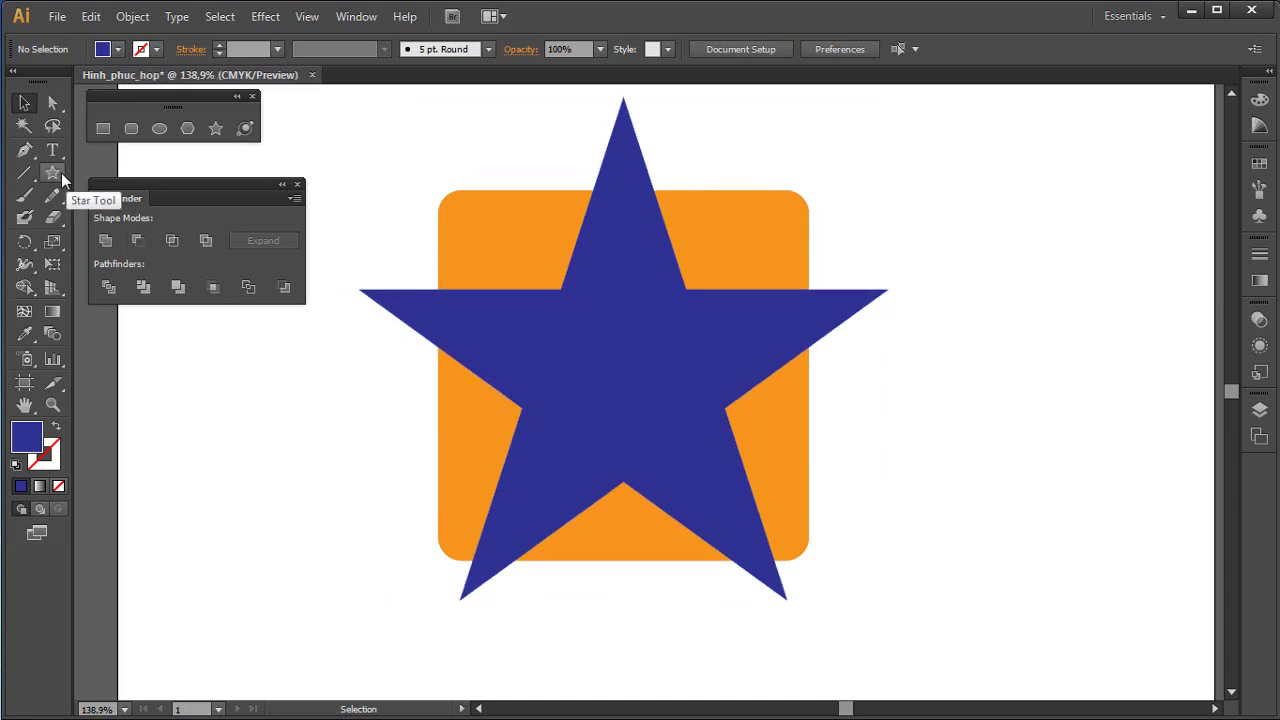
click(159, 128)
mouse_move(869, 224)
mouse_down()
mouse_move(967, 216)
mouse_move(952, 194)
mouse_up()
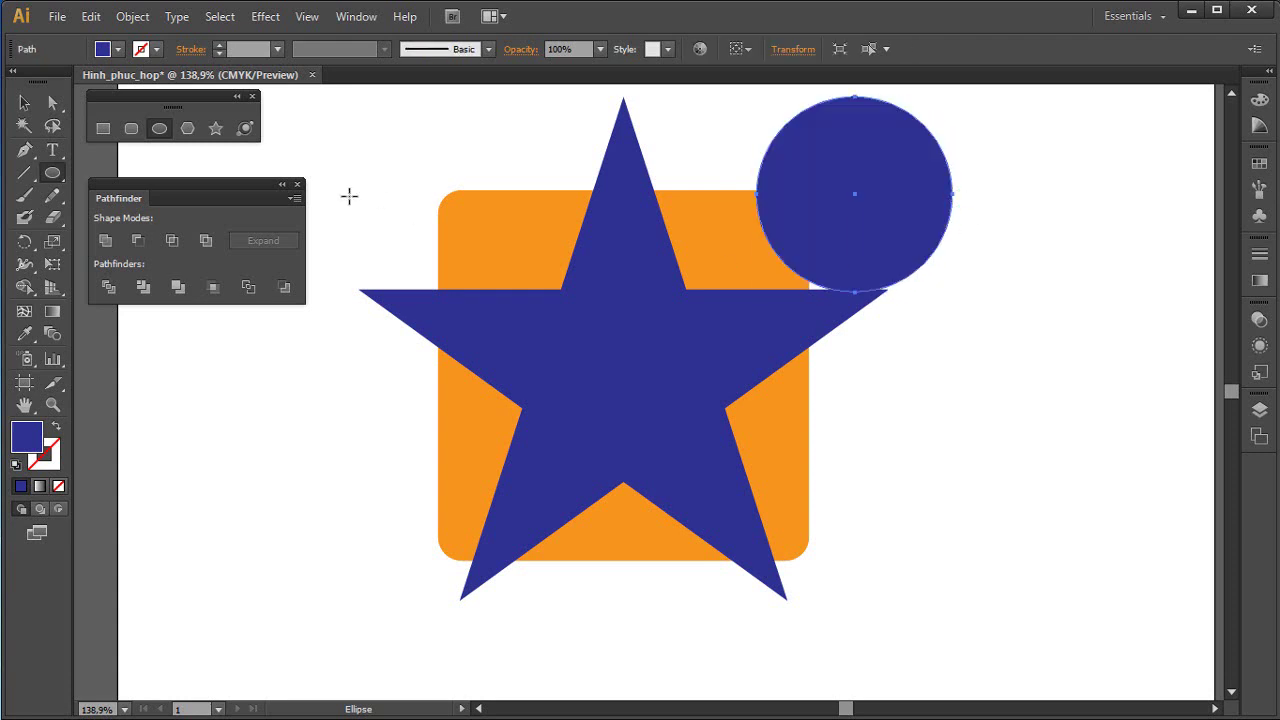
click(30, 103)
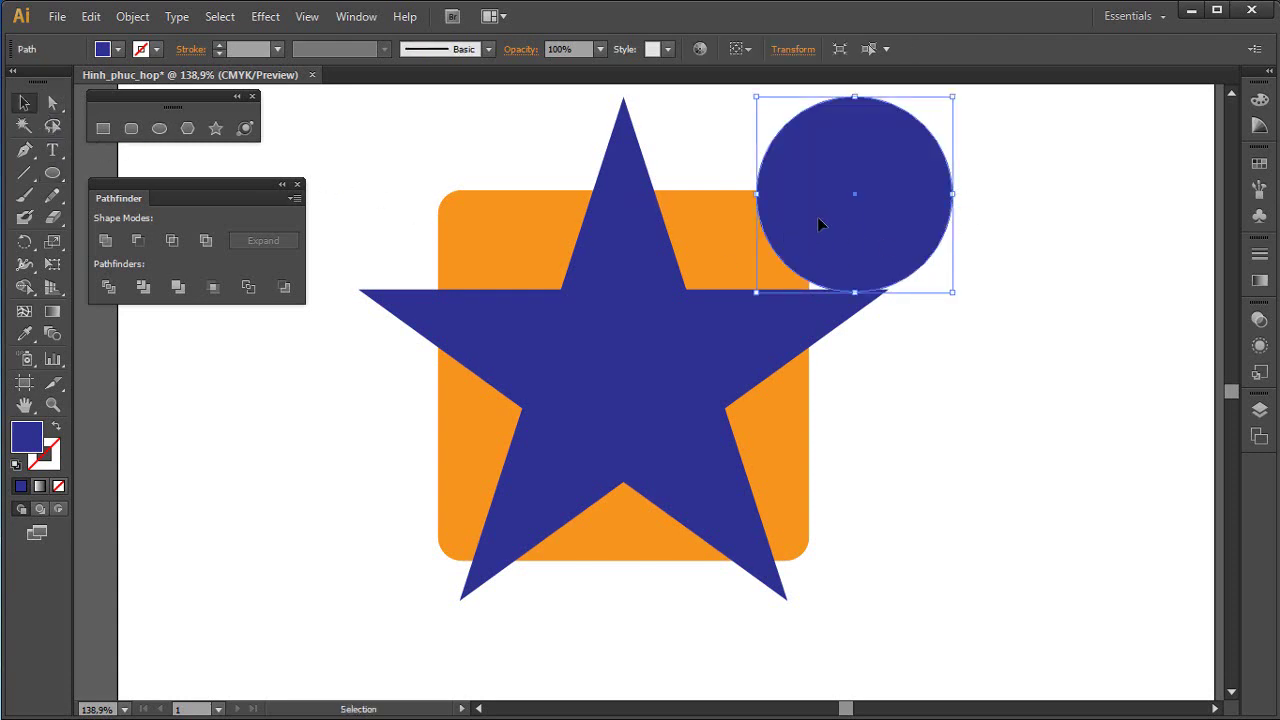
click(915, 368)
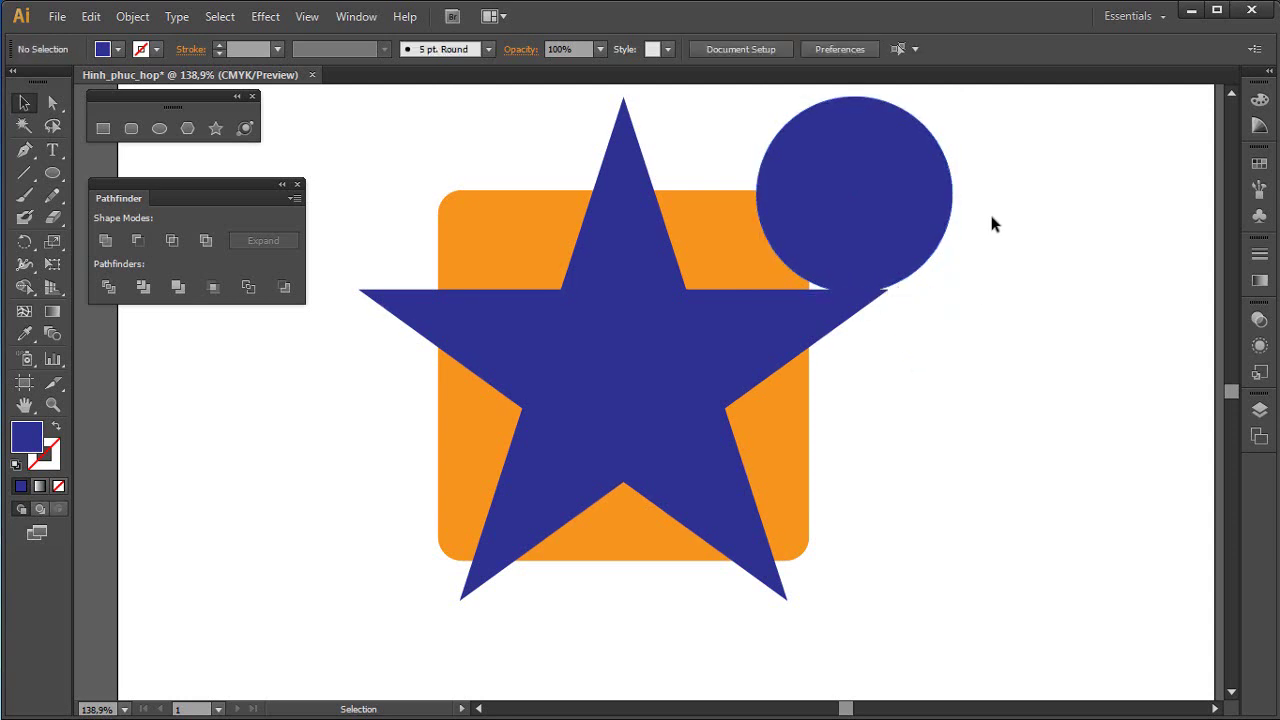
drag(997, 178, 712, 540)
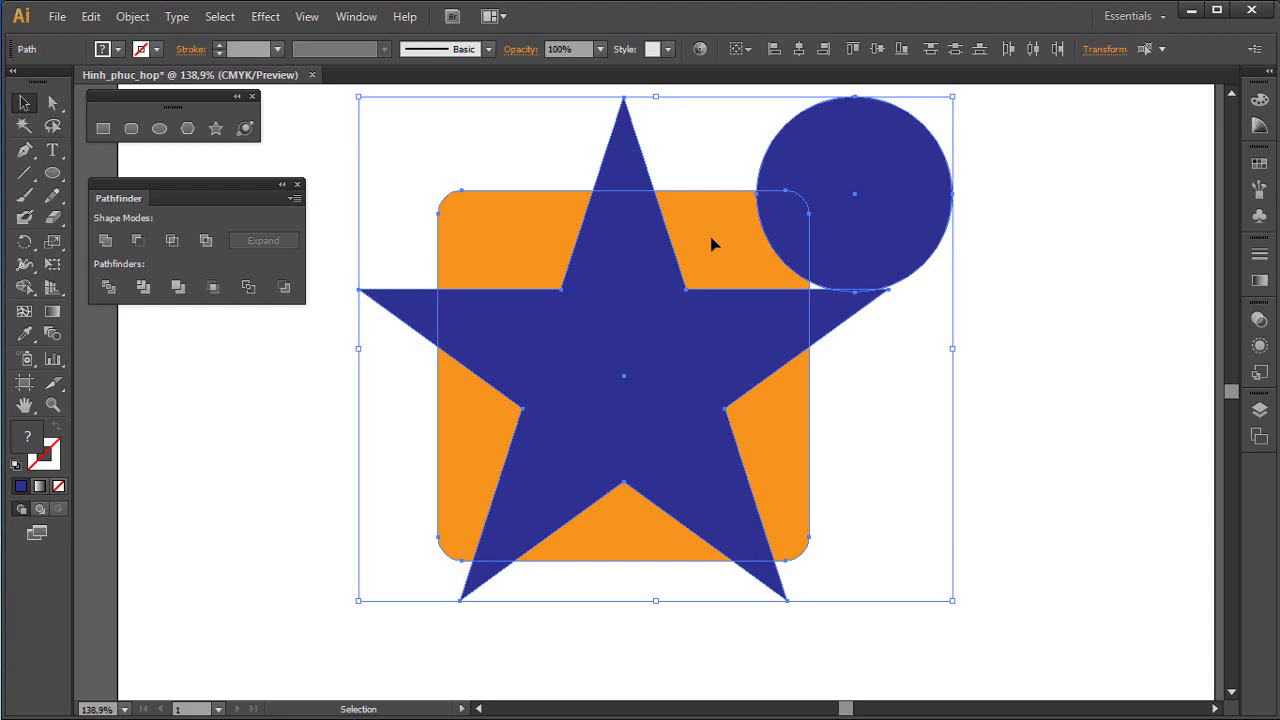
Apply Pathfinder Merge to the star, square and circle, then ungroup the result
click(179, 287)
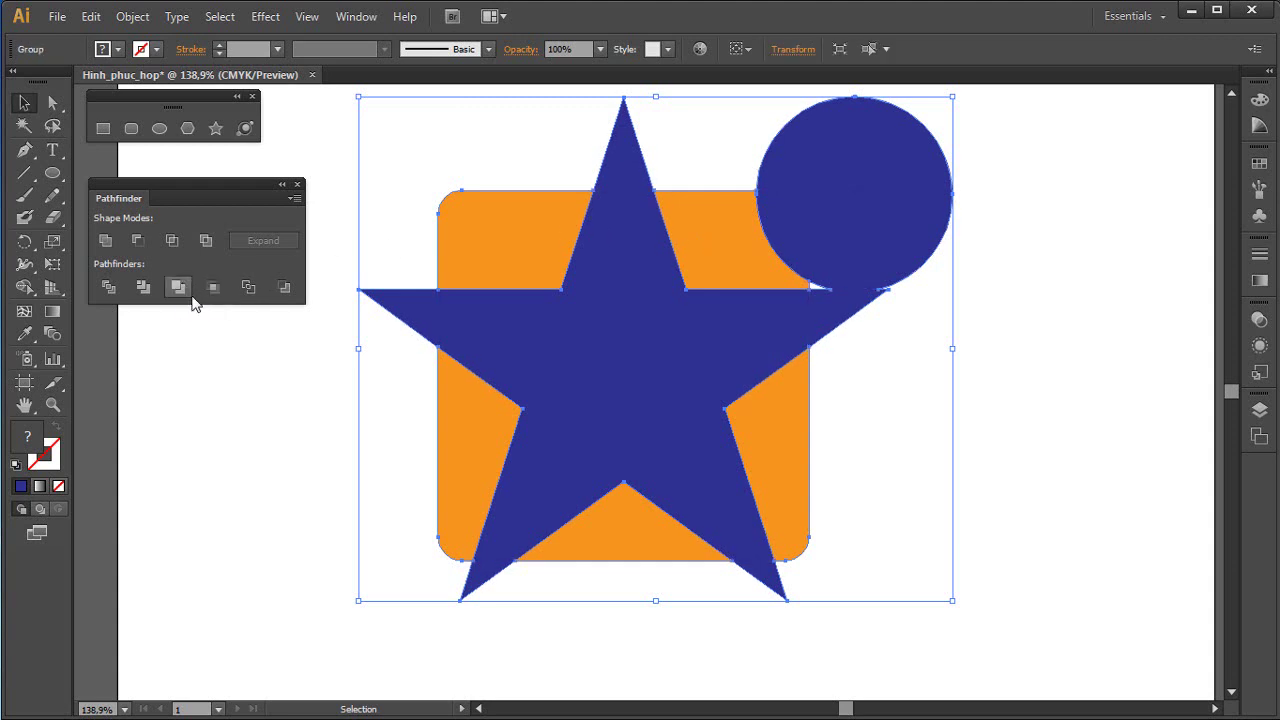
right_click(956, 381)
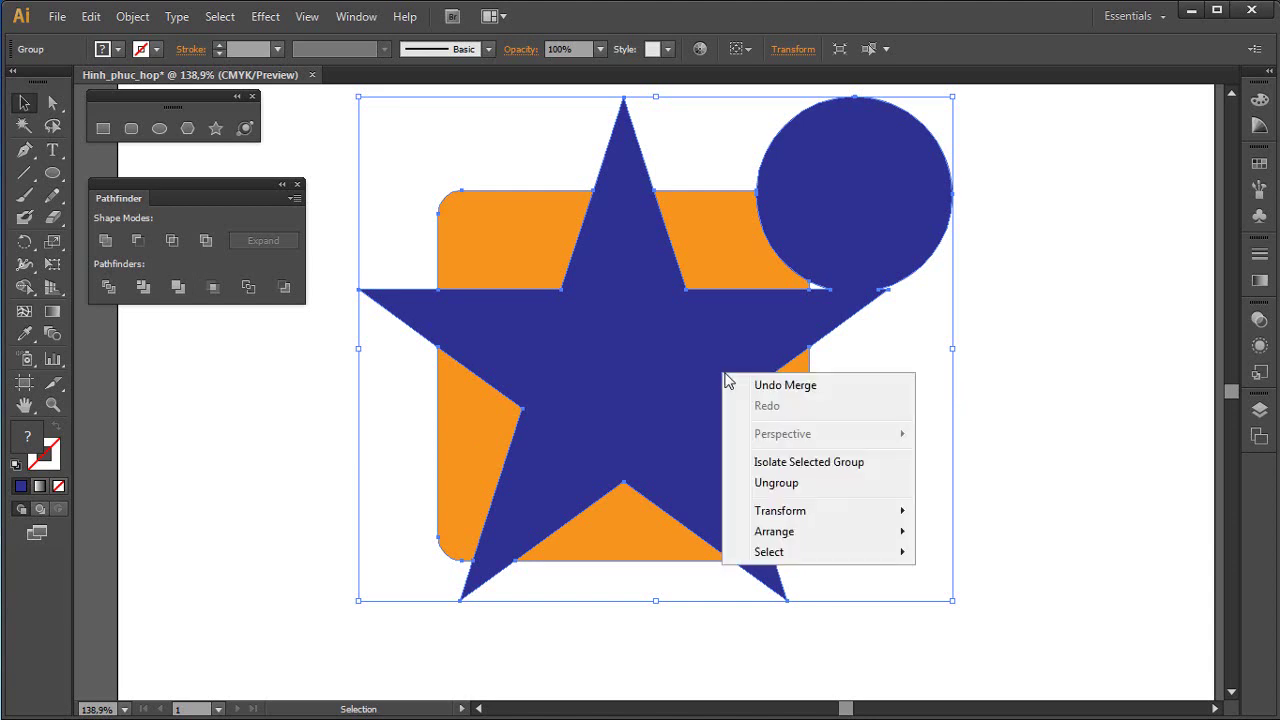
click(772, 482)
click(949, 434)
Drag the six orange fragments outward around the blue star and circle
drag(728, 263, 980, 325)
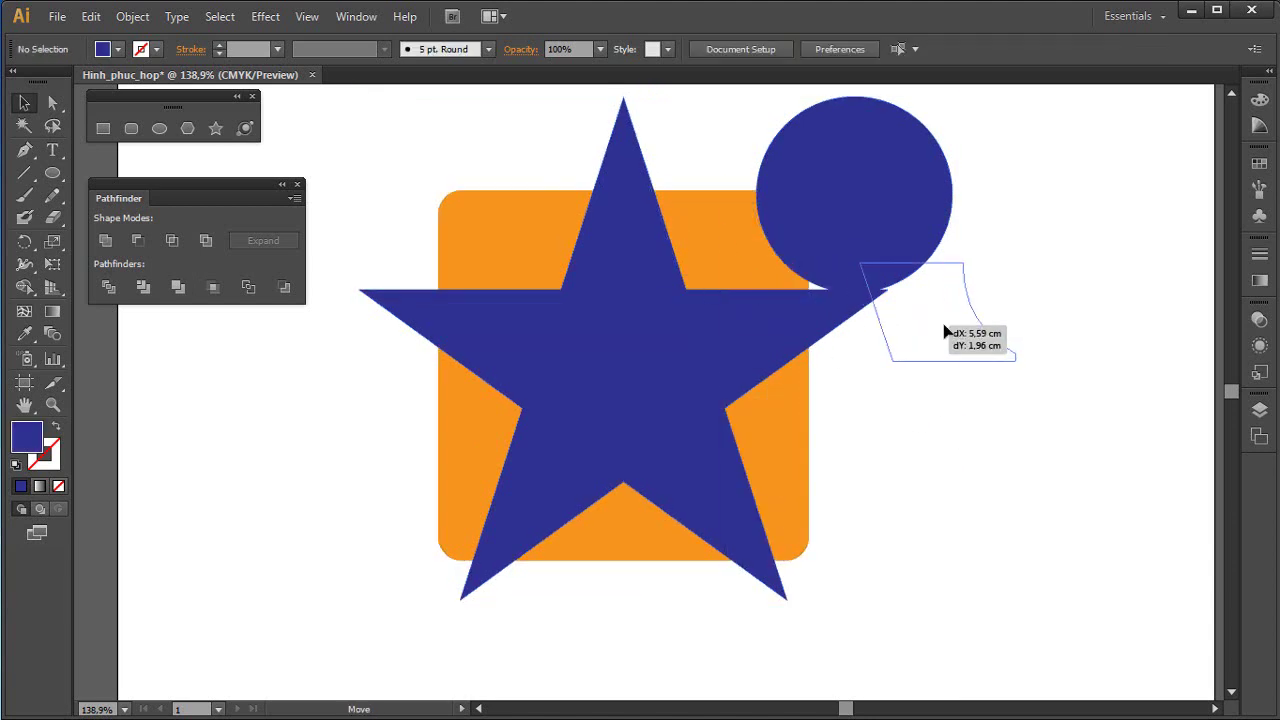
drag(797, 420, 932, 458)
drag(651, 537, 659, 617)
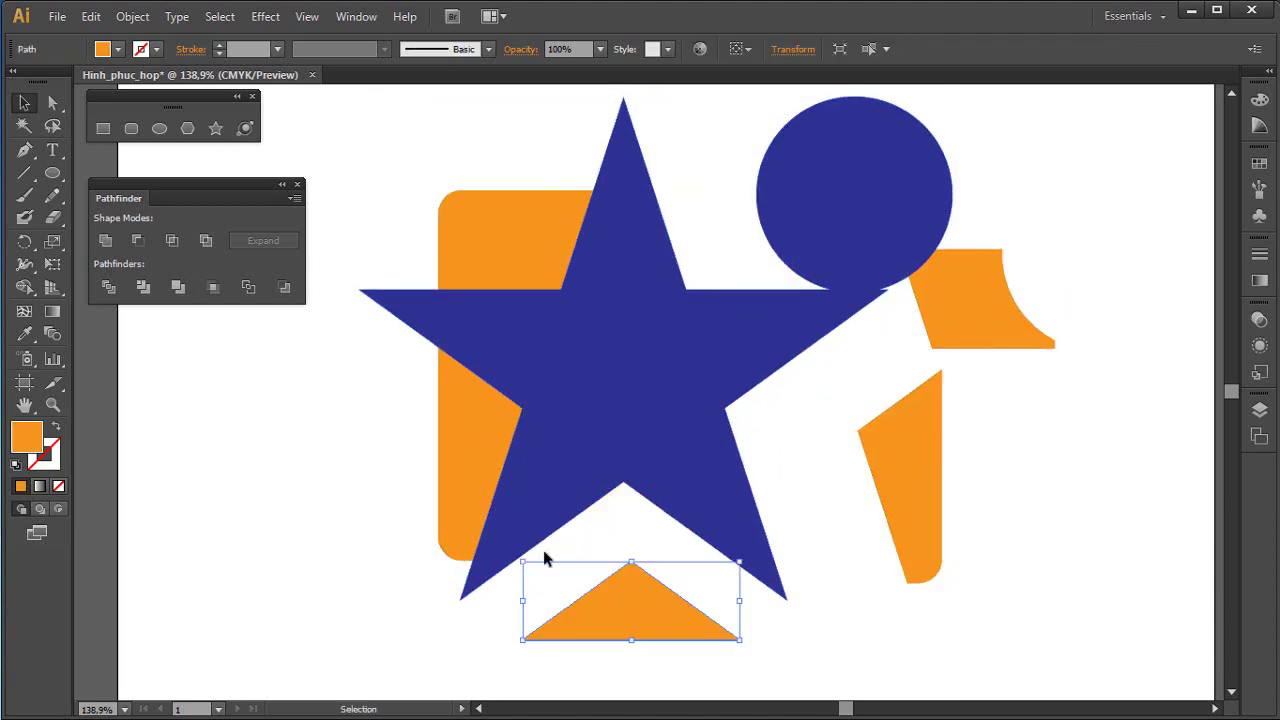
drag(480, 428, 353, 478)
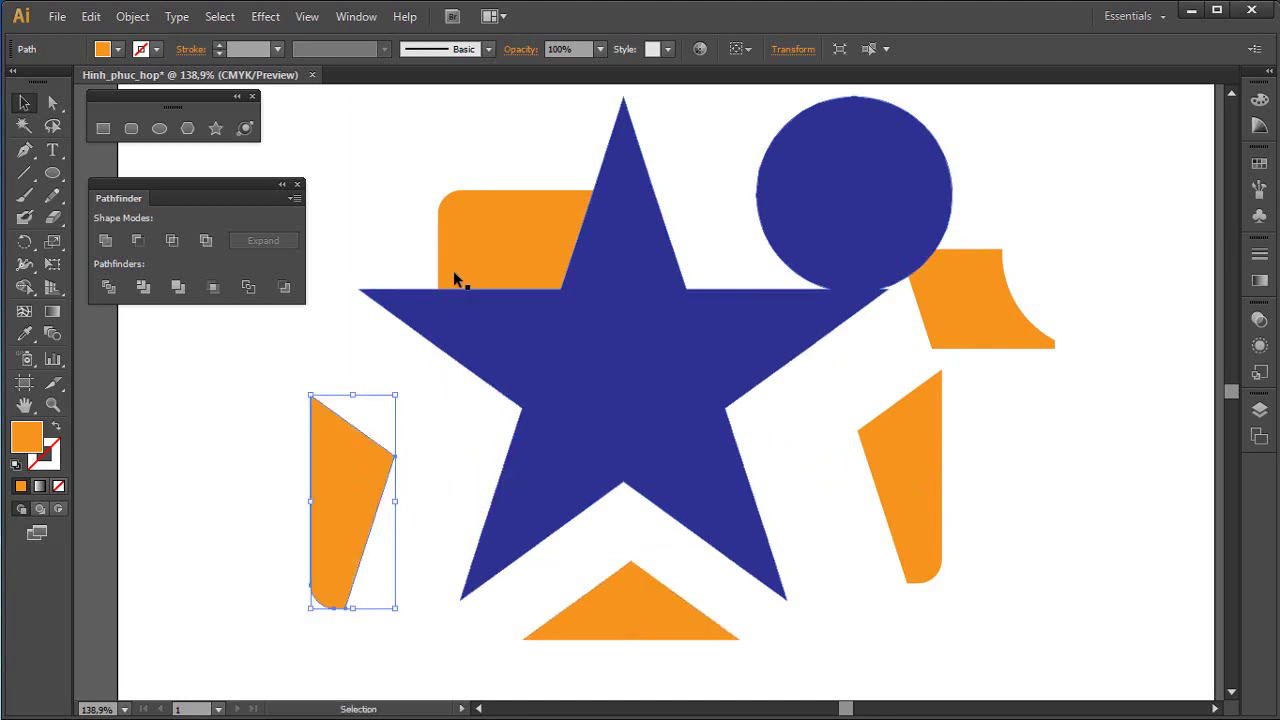
drag(454, 277, 325, 215)
drag(998, 291, 1094, 339)
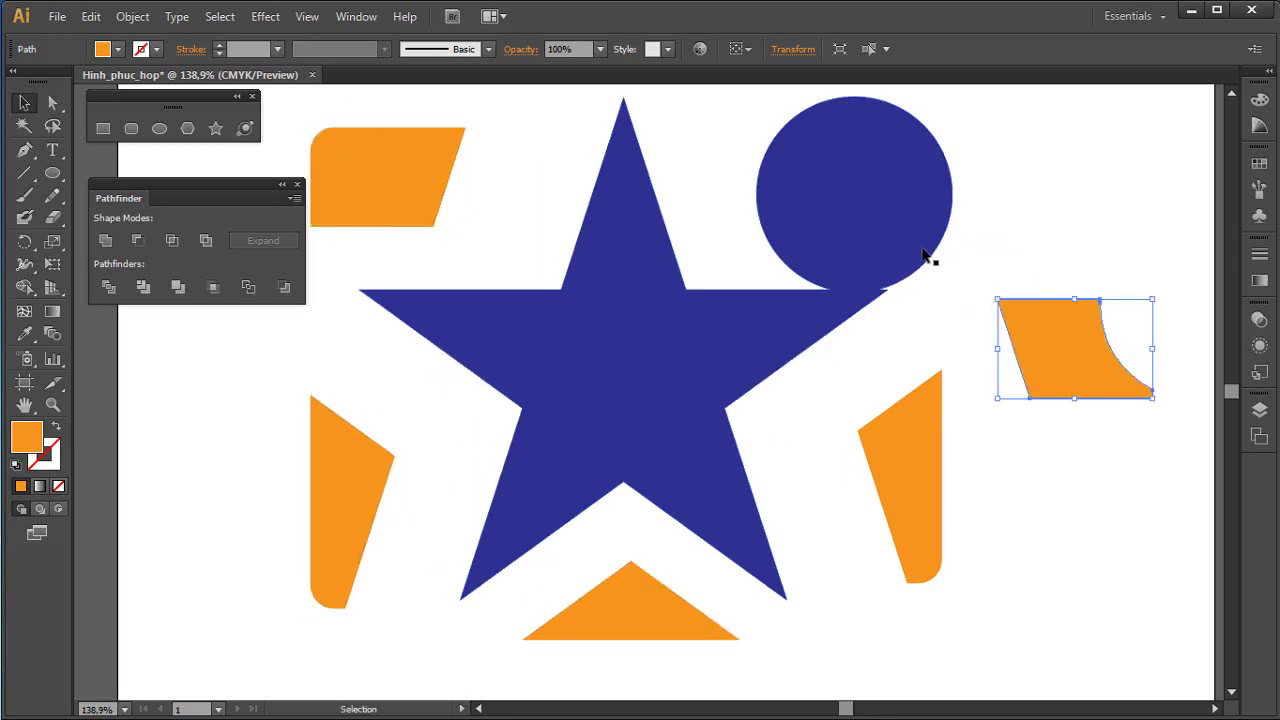
Reposition the merged star-and-circle shape and push orange fragments back against it
drag(857, 177, 843, 285)
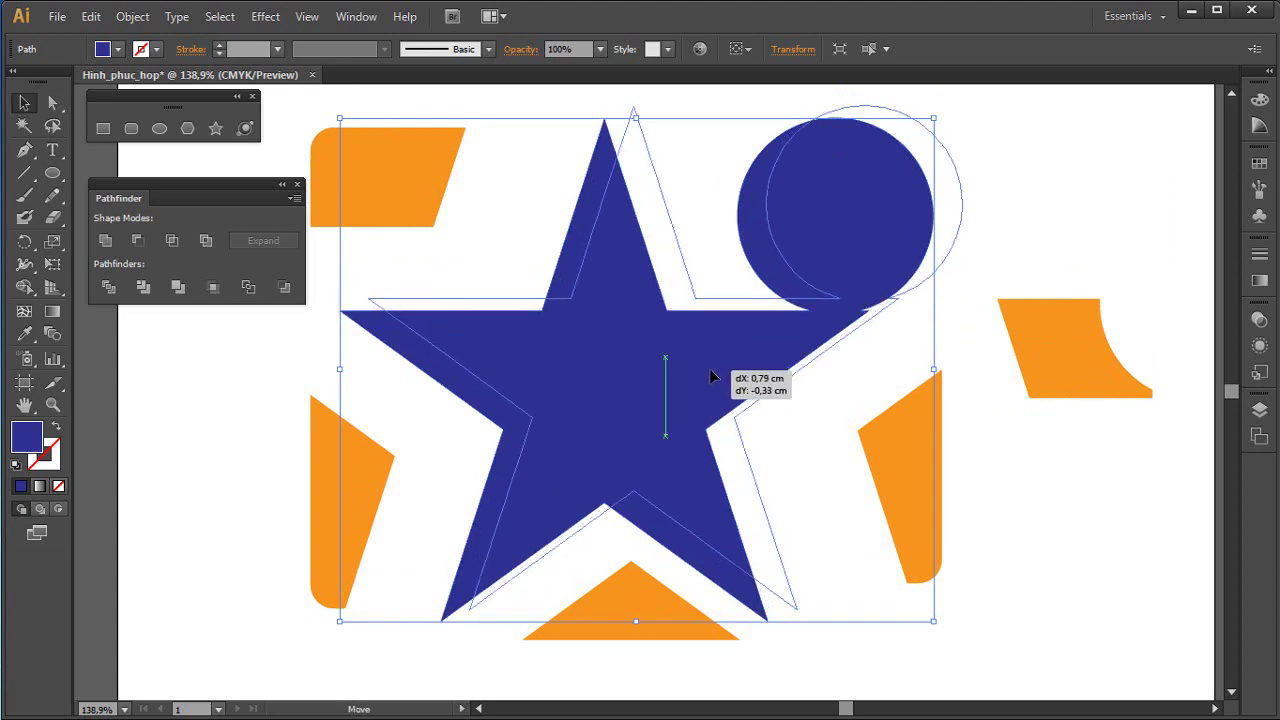
drag(704, 374, 732, 366)
drag(884, 233, 812, 219)
drag(649, 443, 672, 450)
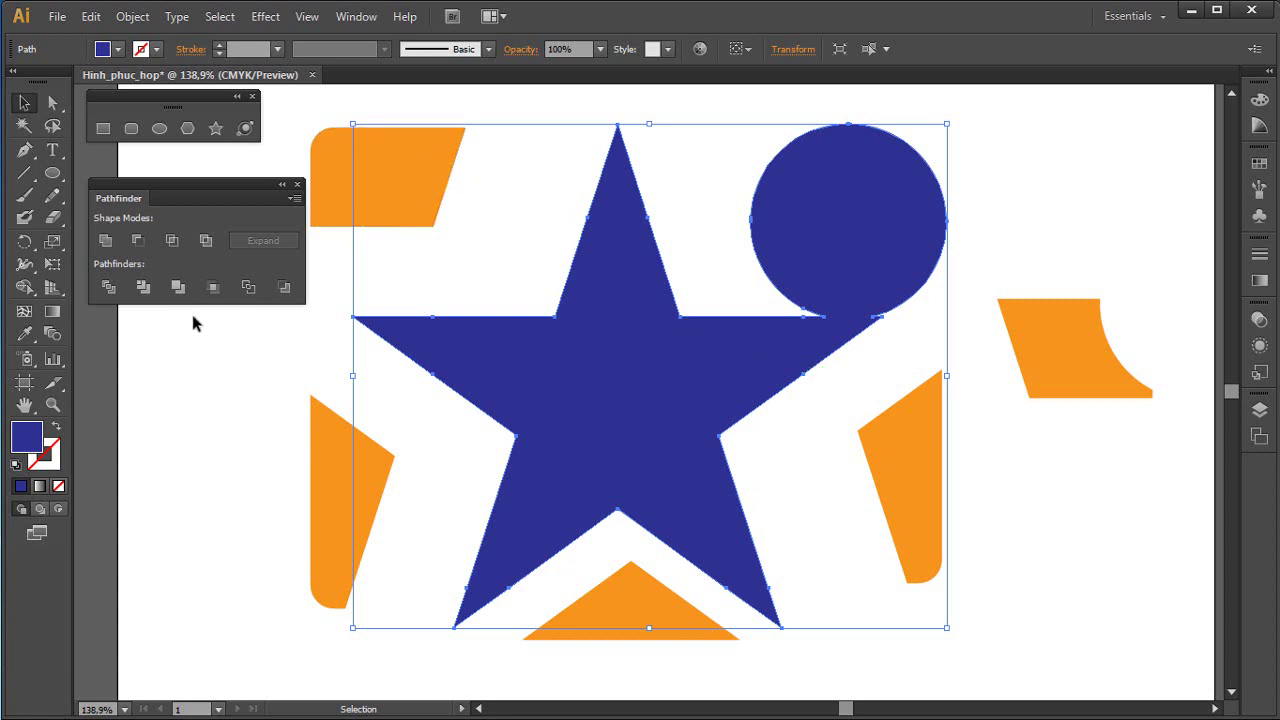
drag(432, 187, 478, 198)
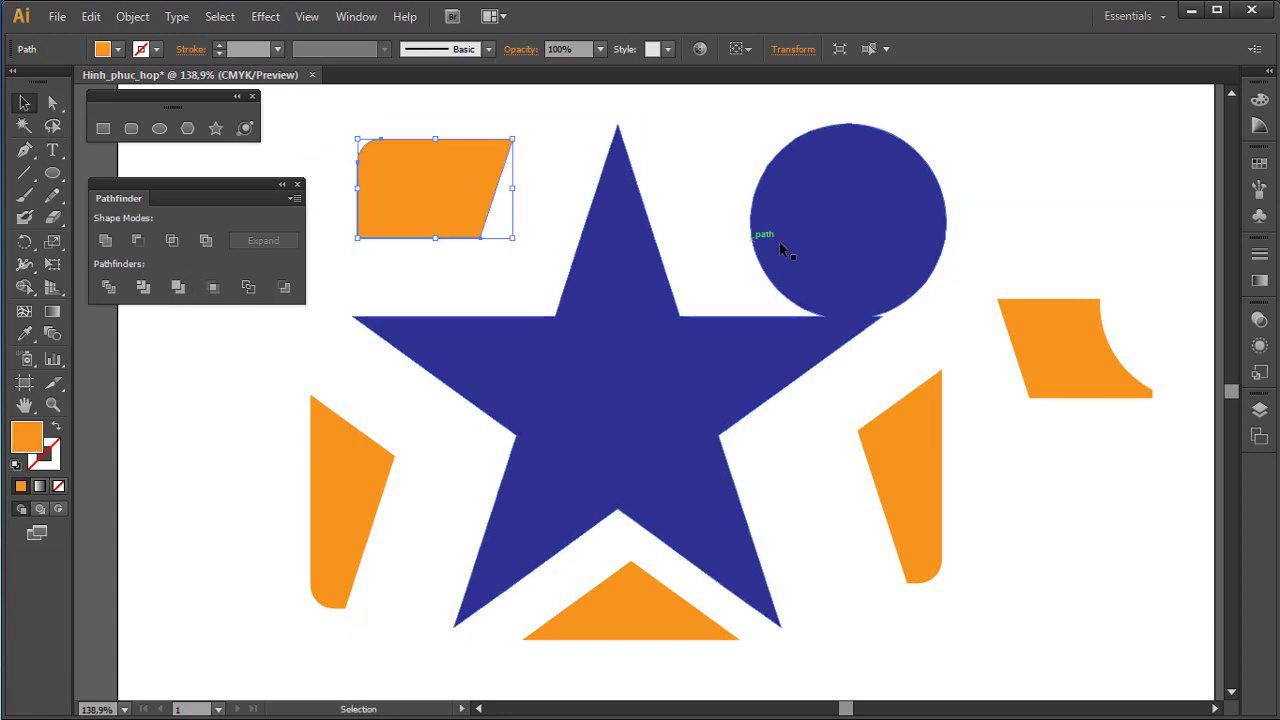
drag(806, 256, 737, 250)
drag(902, 398, 714, 398)
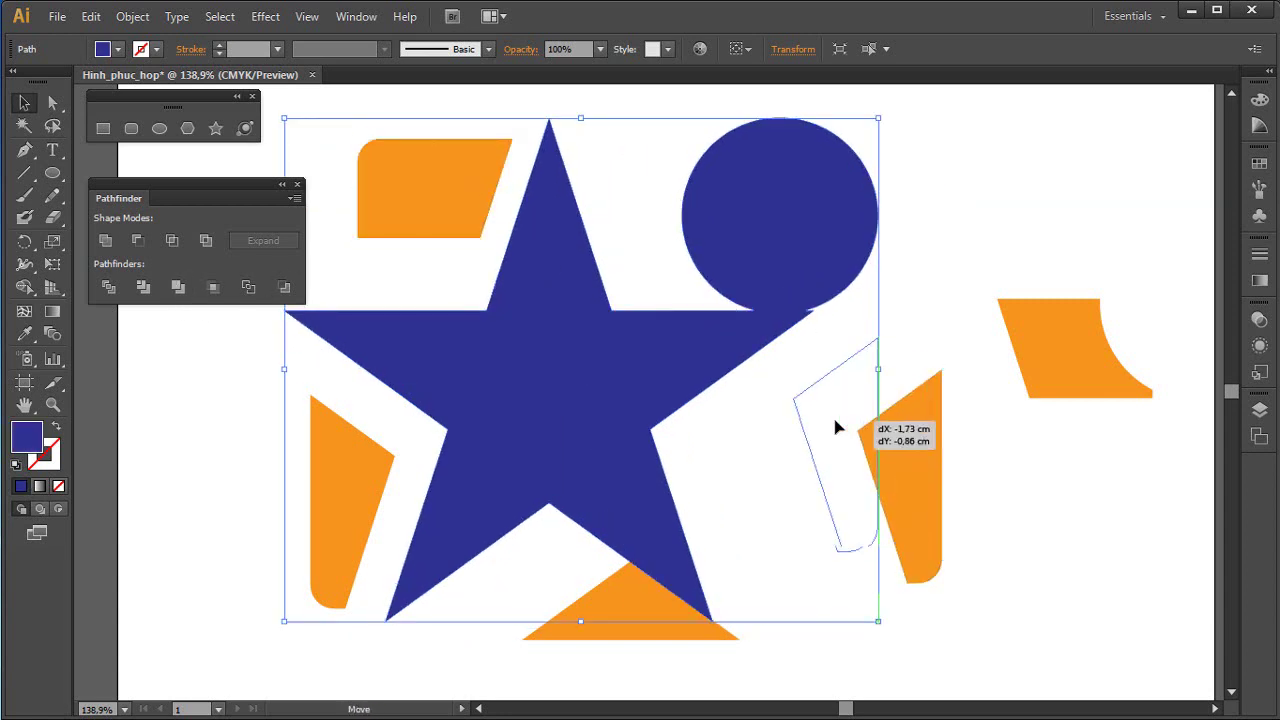
drag(1036, 364, 838, 377)
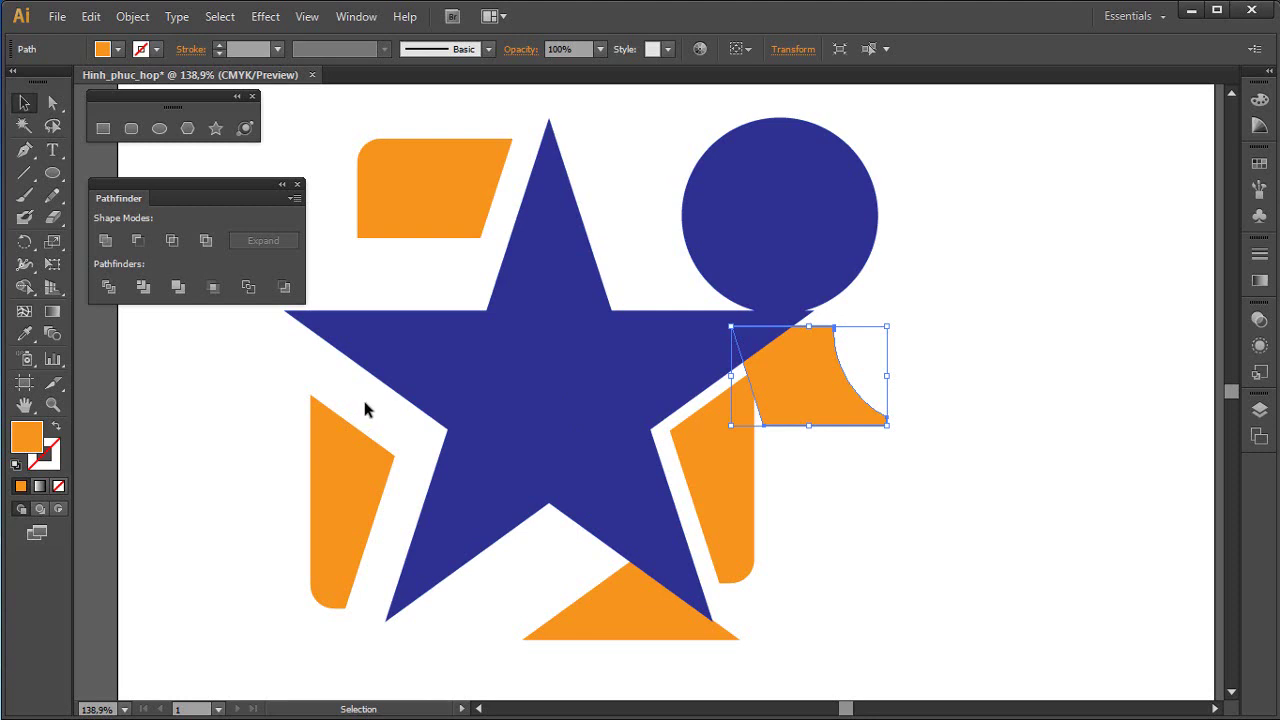
Undo the fragment moves until the star and rounded square are whole again
key(ctrl+z)
key(ctrl+z)
key(ctrl+z)
key(ctrl+z)
key(ctrl+z)
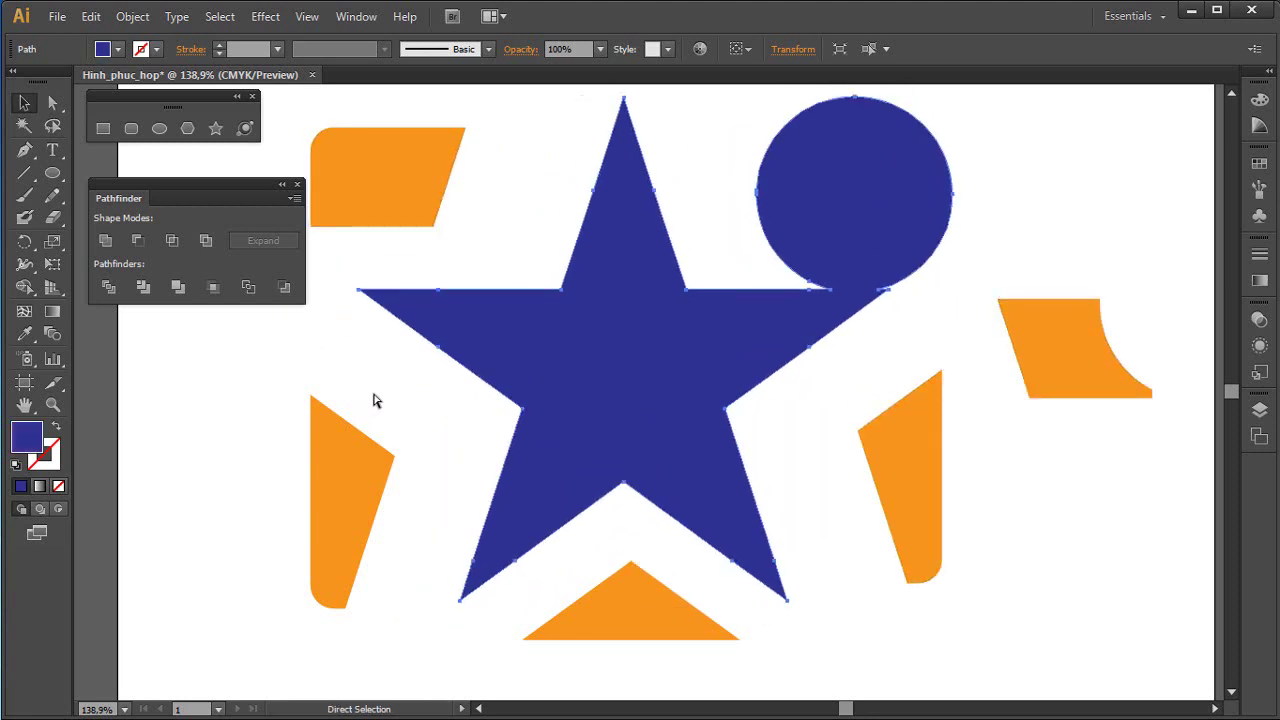
key(ctrl+z)
key(ctrl+z)
key(ctrl+z)
key(ctrl+z)
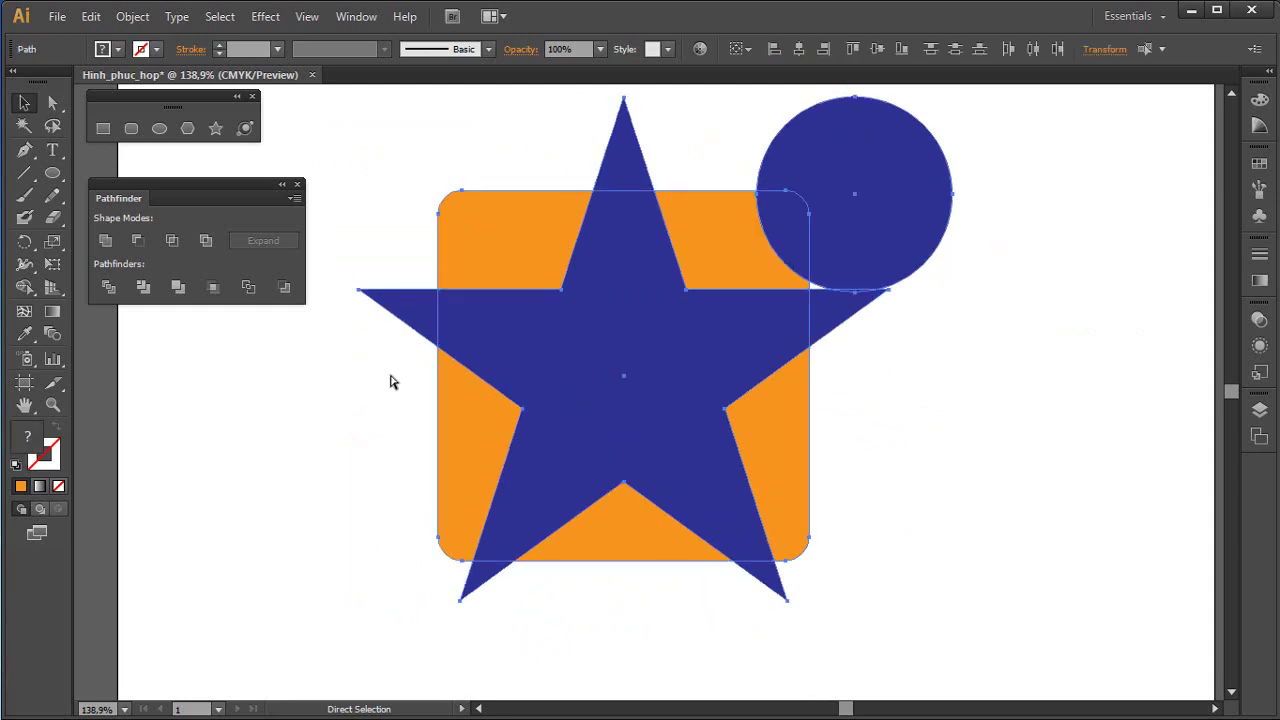
key(ctrl+z)
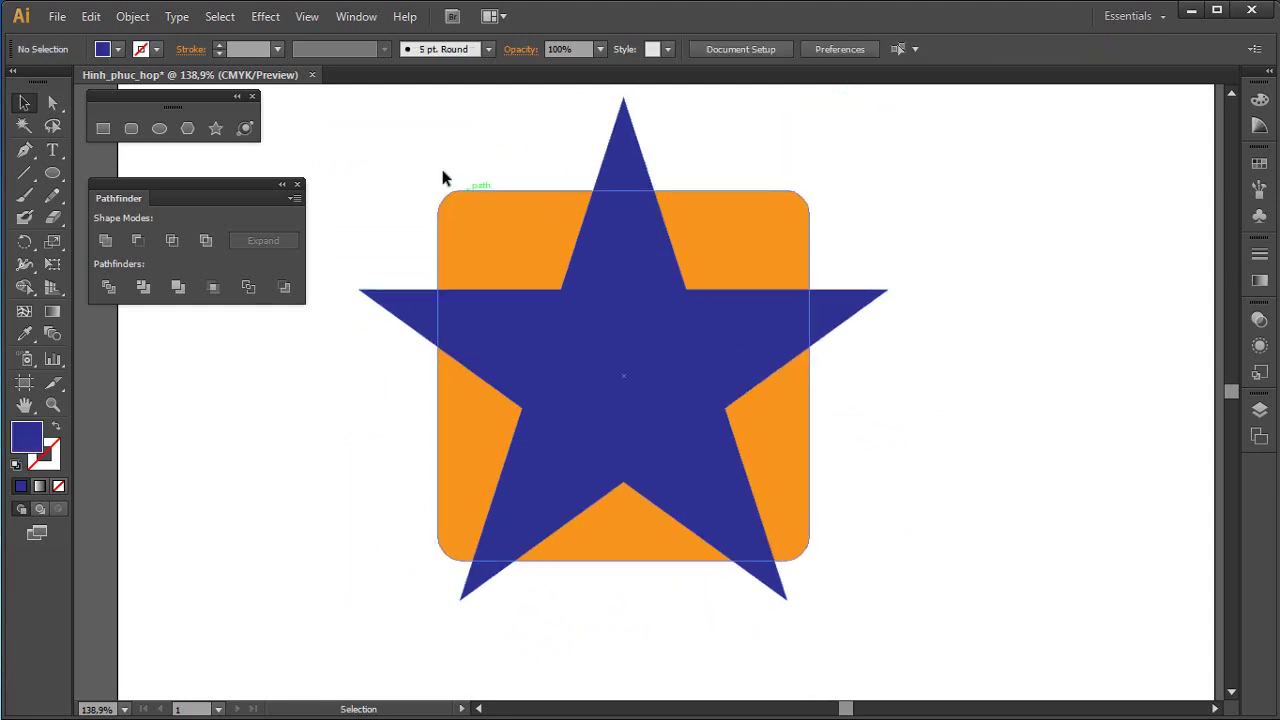
Select star and rounded square, apply Pathfinder Crop, then undo it
drag(389, 131, 917, 601)
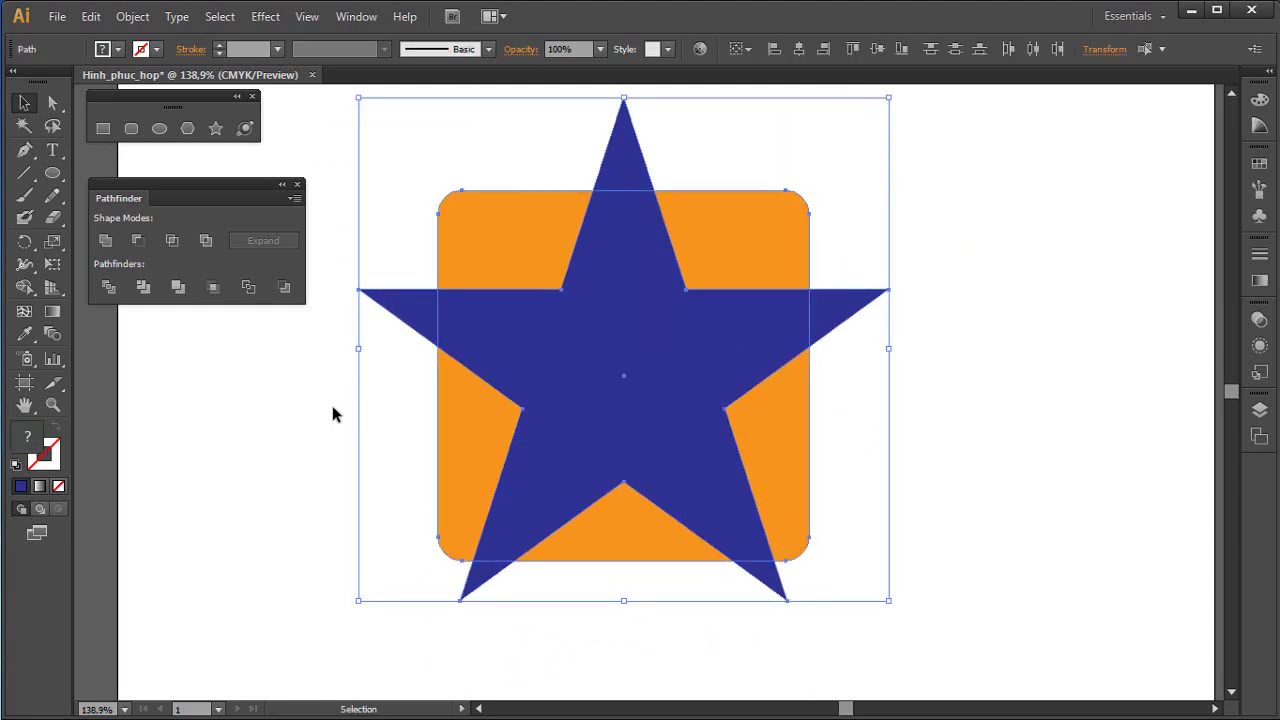
click(213, 287)
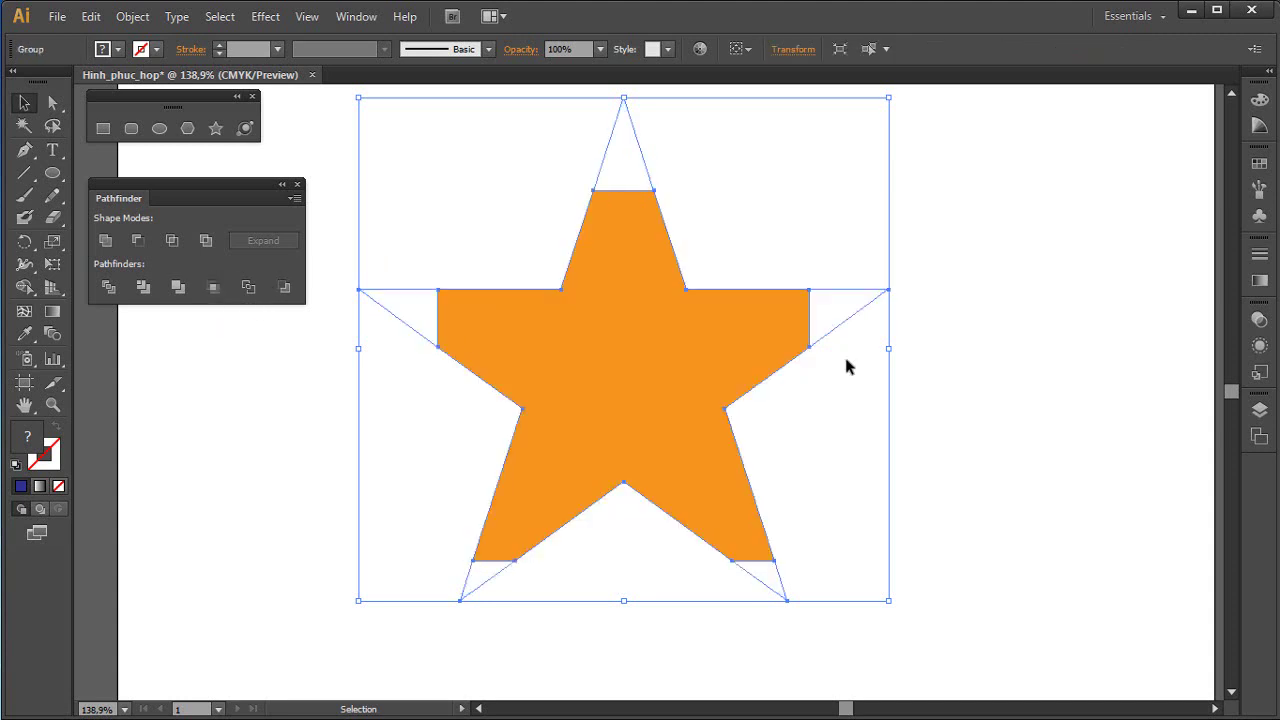
key(ctrl+z)
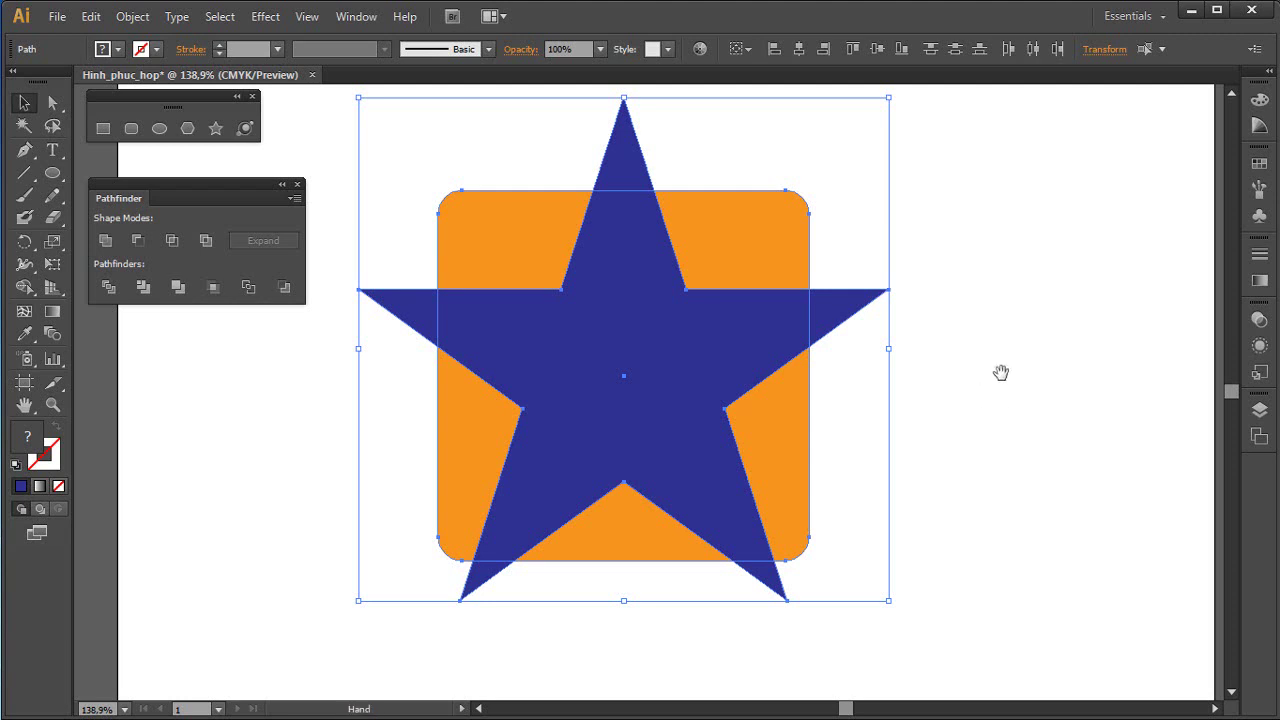
Place a duplicate of the star-and-square artwork to the right
drag(1000, 371, 664, 374)
drag(355, 447, 933, 447)
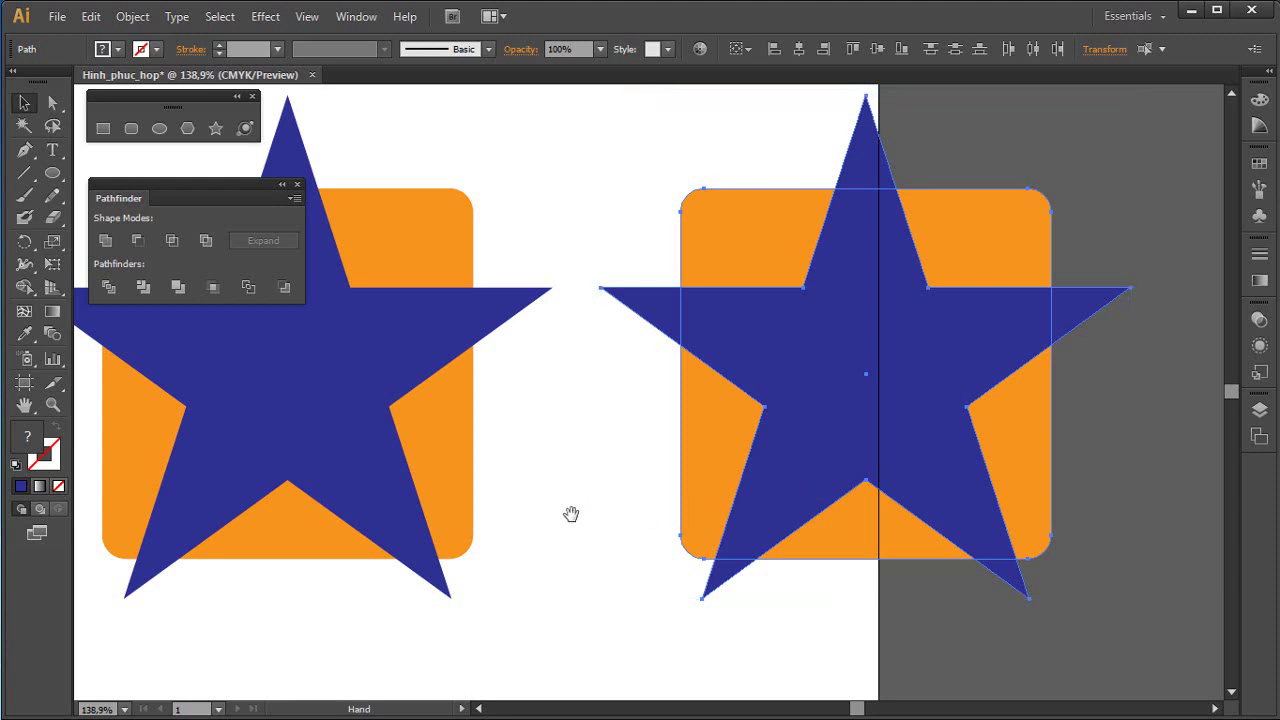
drag(571, 514, 729, 473)
Make a clipping mask from the left star and rounded square
click(408, 401)
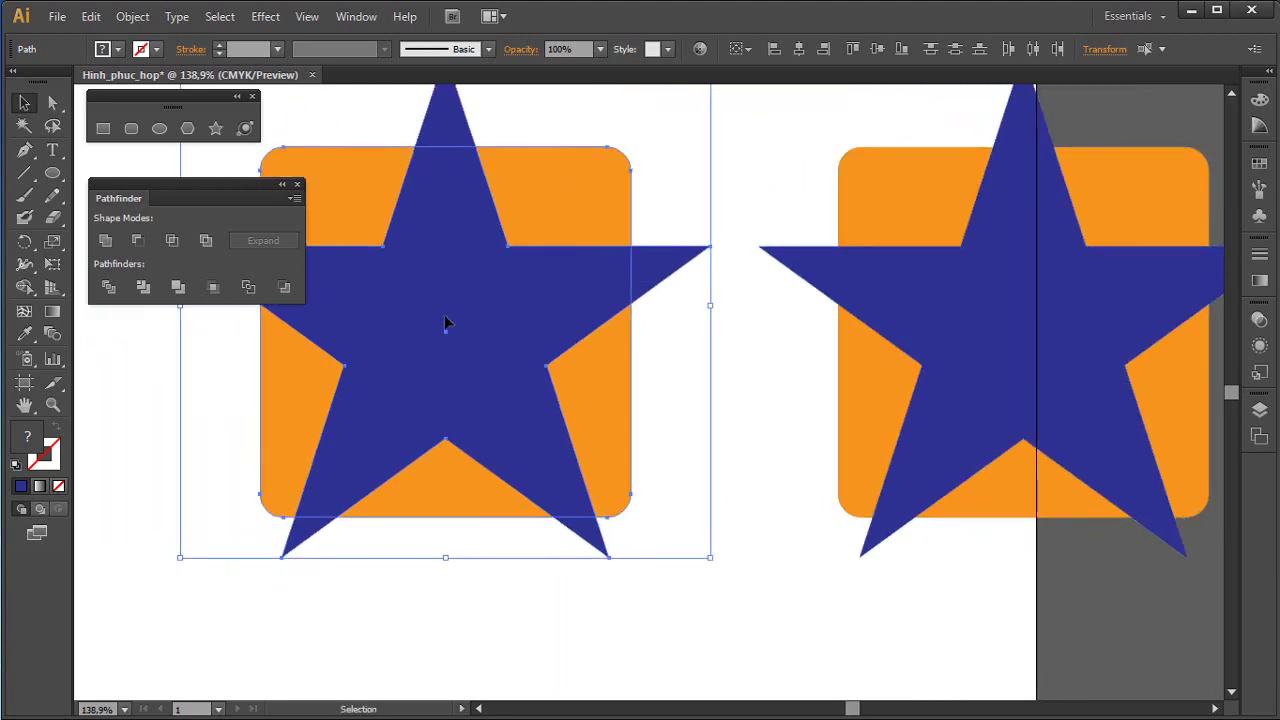
right_click(410, 294)
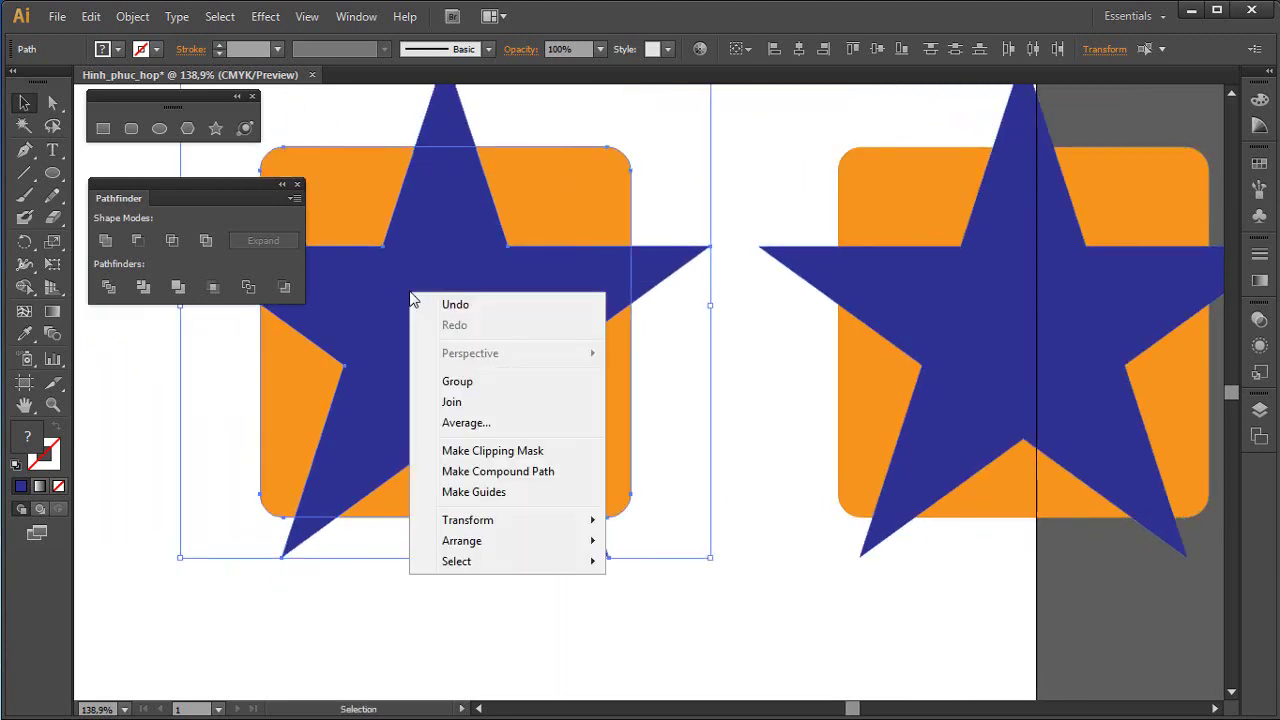
click(480, 452)
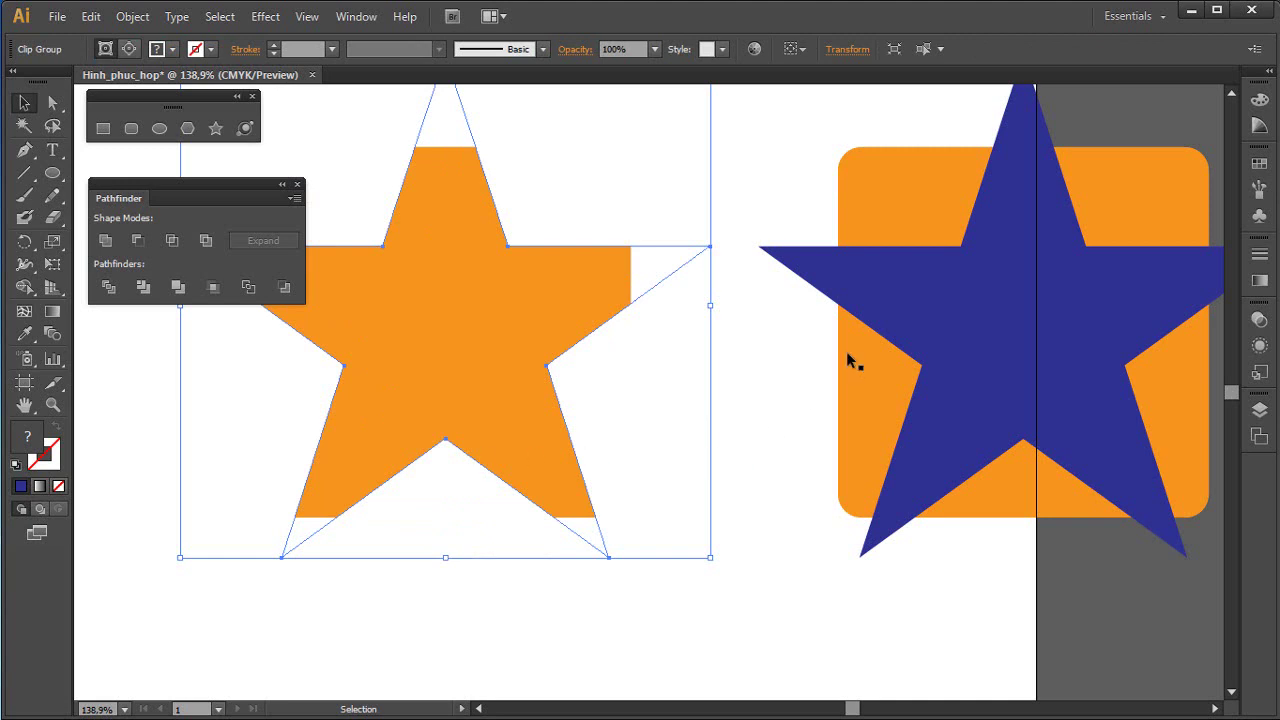
Crop the right copy into an orange star with Pathfinder Crop
drag(798, 155, 1083, 539)
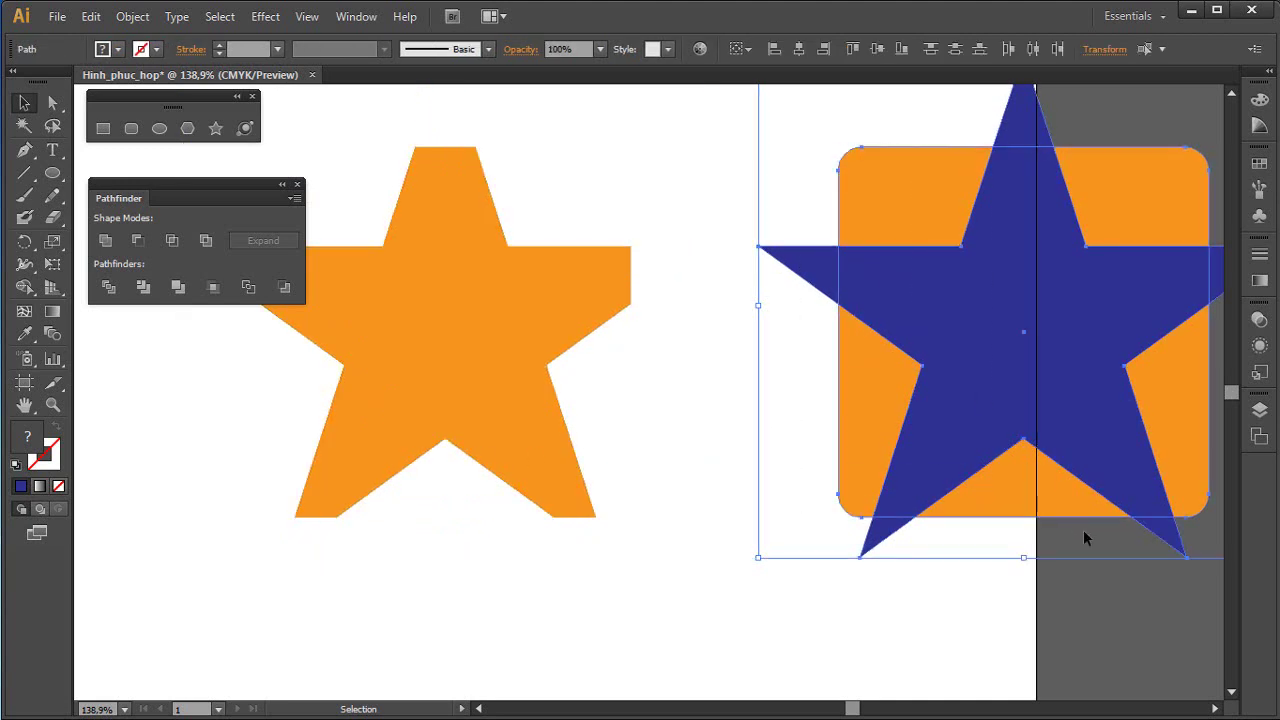
click(212, 288)
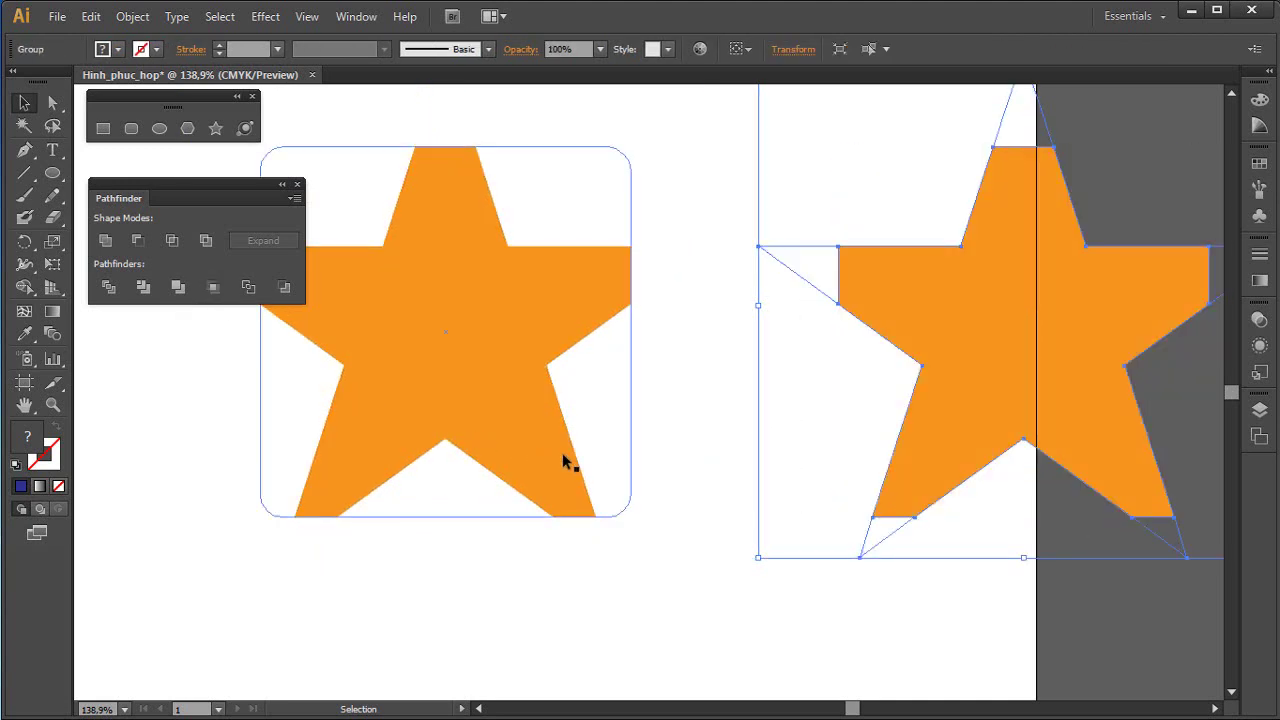
click(698, 488)
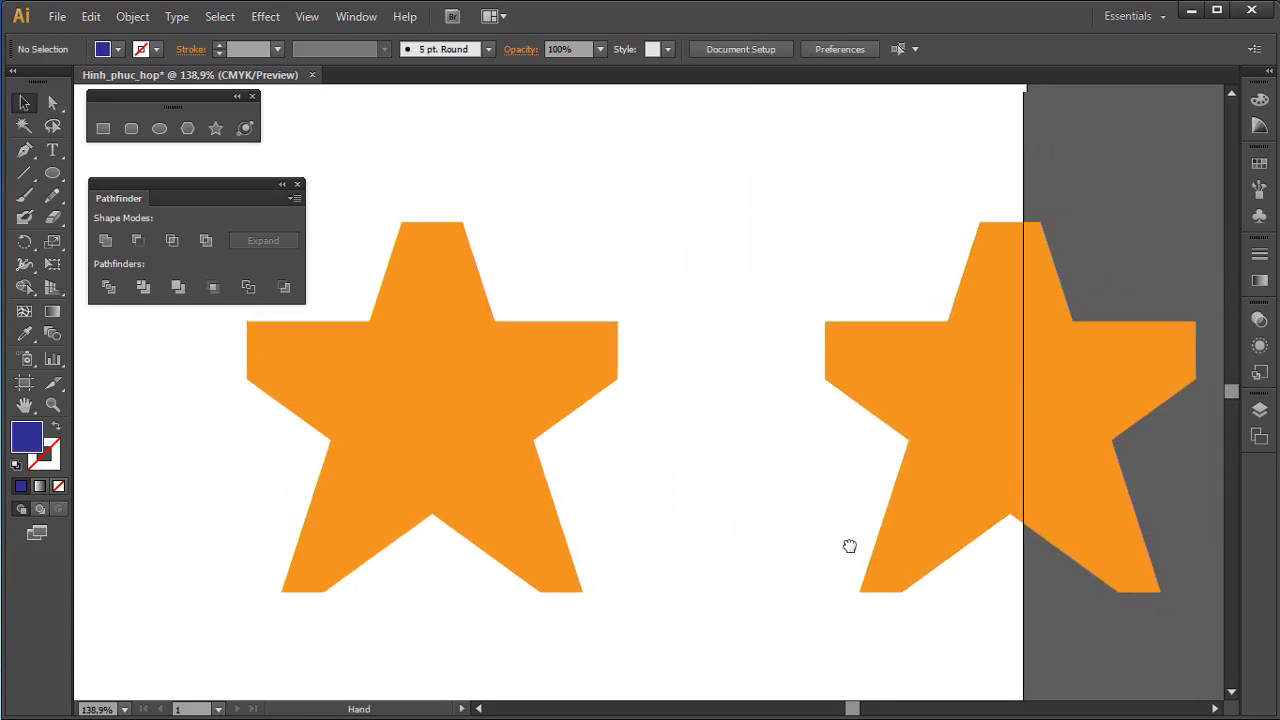
mouse_move(849, 543)
mouse_down()
mouse_move(997, 546)
mouse_move(874, 563)
mouse_up()
Zoom out to 100% and arrange the two orange stars side by side
key(ctrl+minus)
click(873, 499)
drag(873, 499, 788, 532)
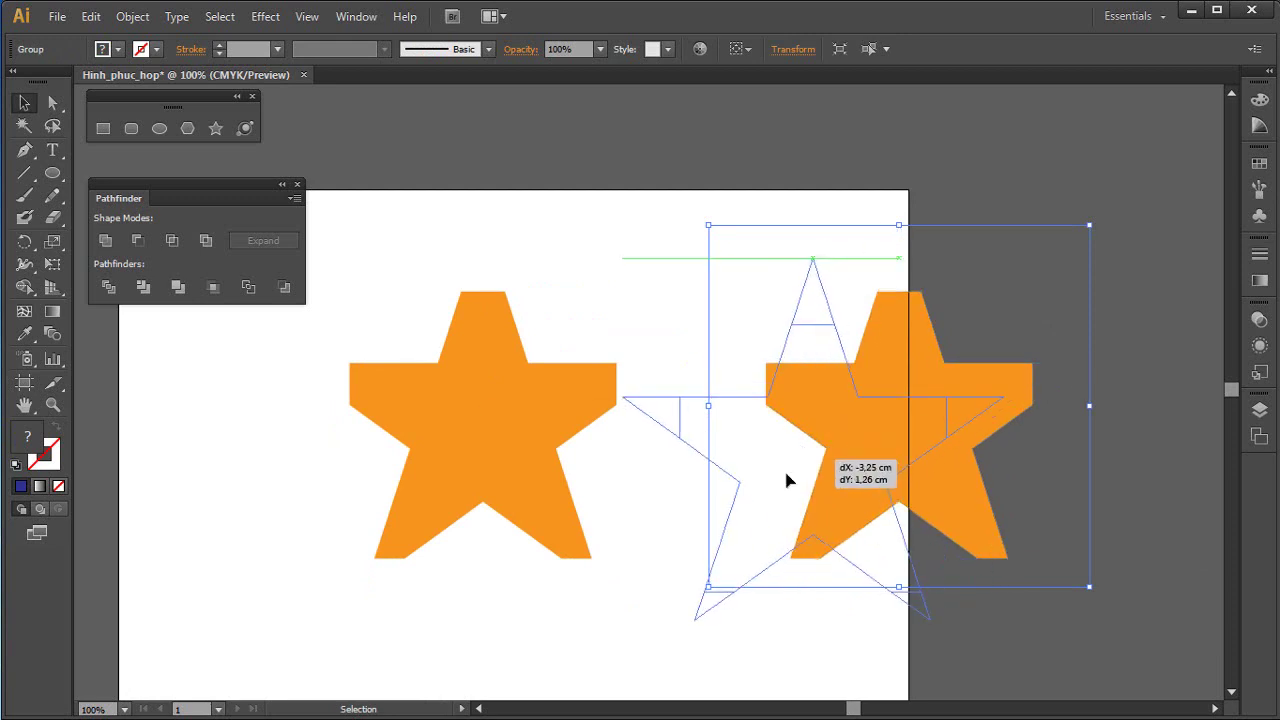
drag(523, 434, 371, 469)
drag(717, 470, 608, 463)
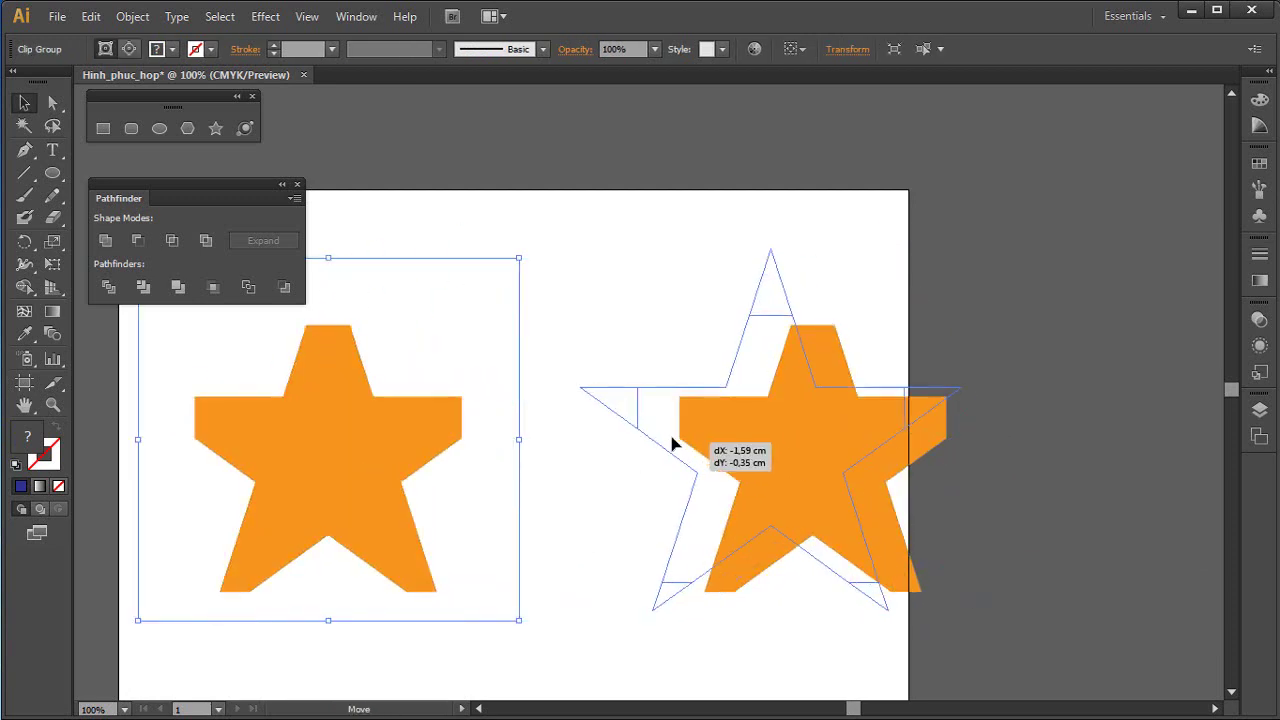
click(984, 488)
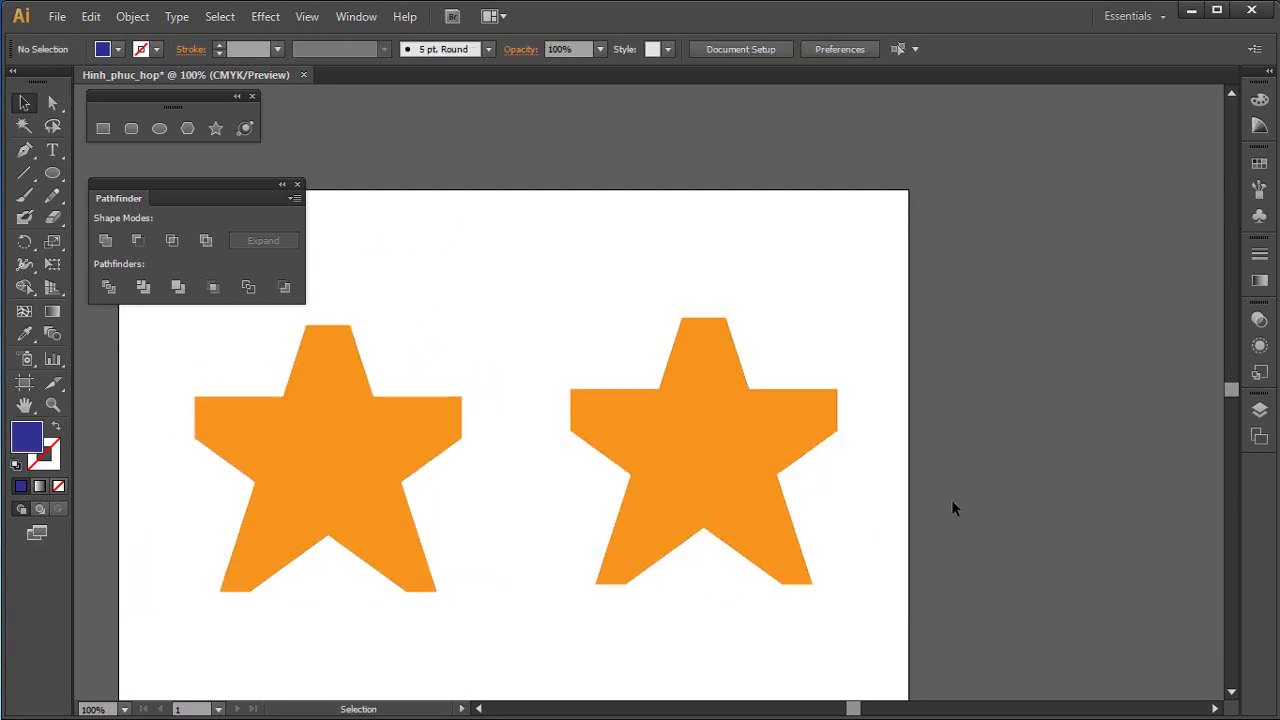
Select both stars, switch to Outline view (Ctrl+Y), and center the artboard
click(382, 487)
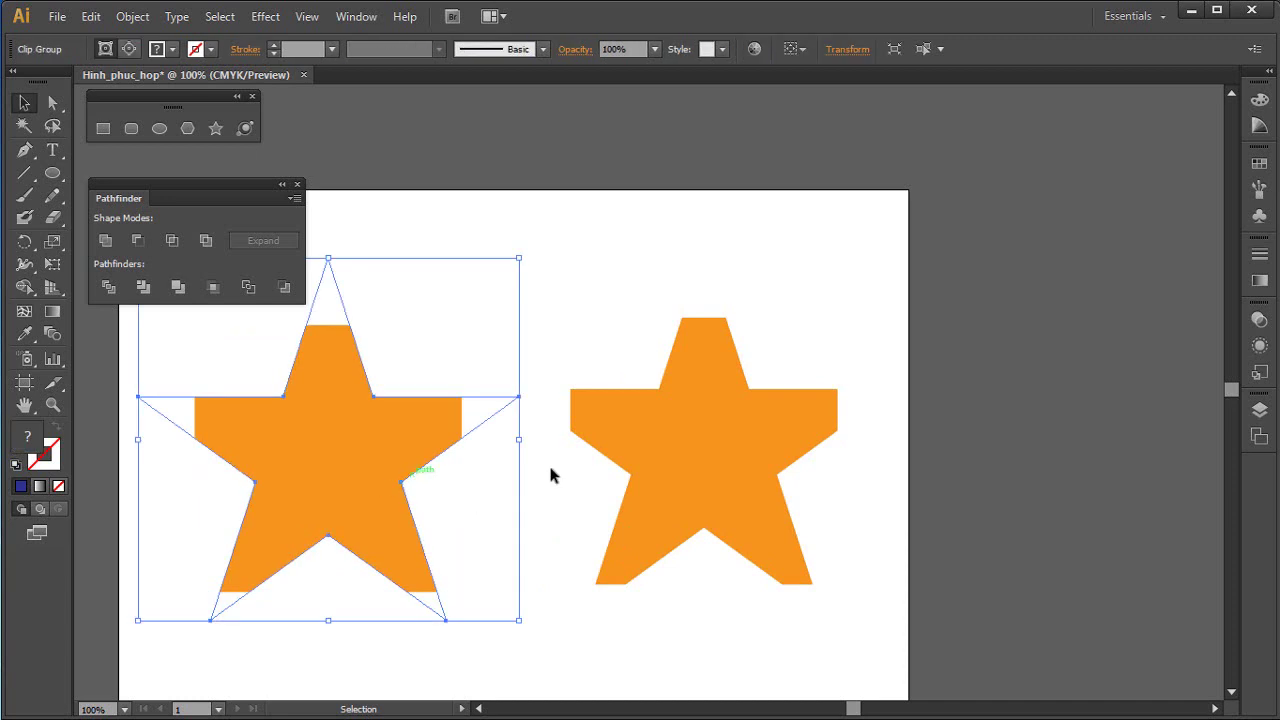
click(645, 466)
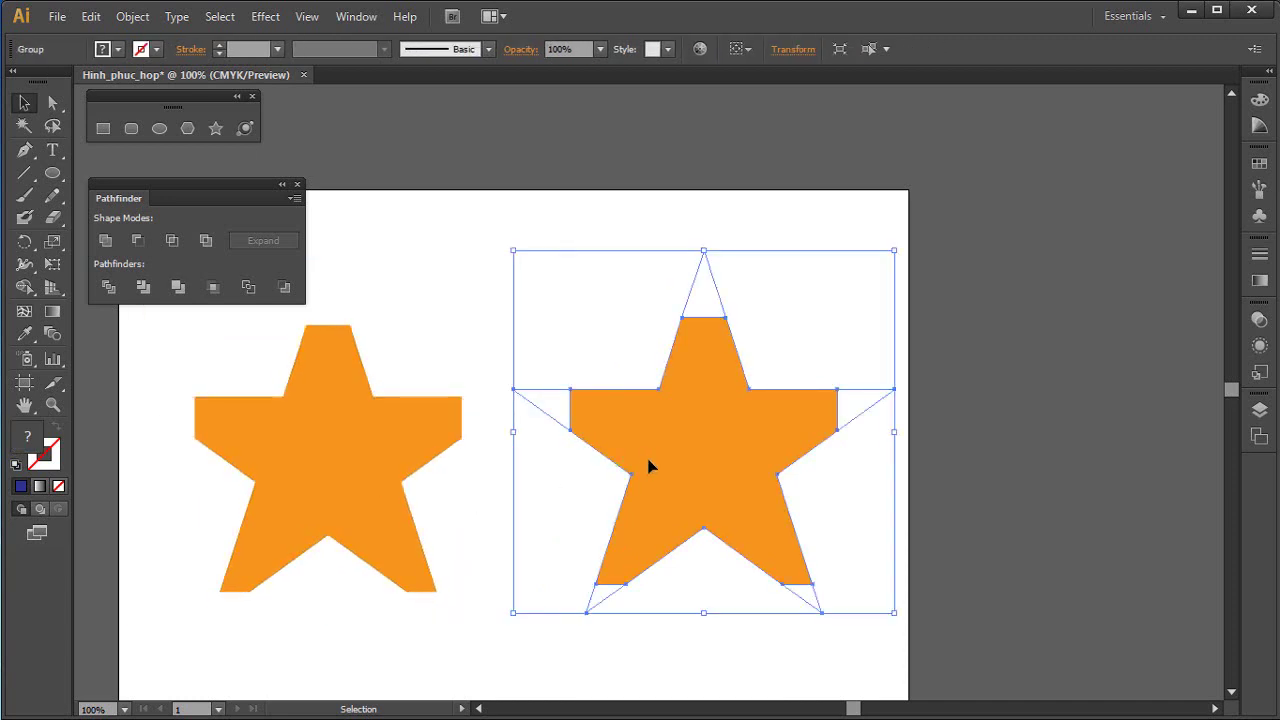
key(ctrl+y)
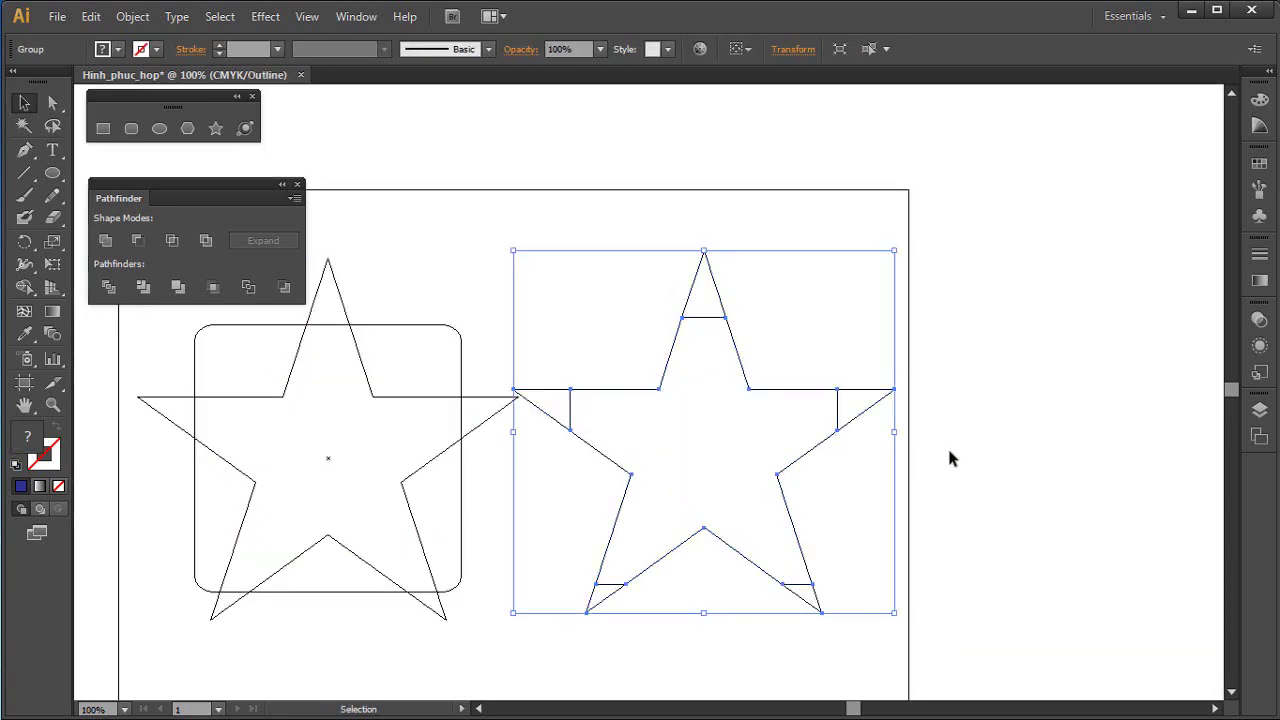
click(1011, 400)
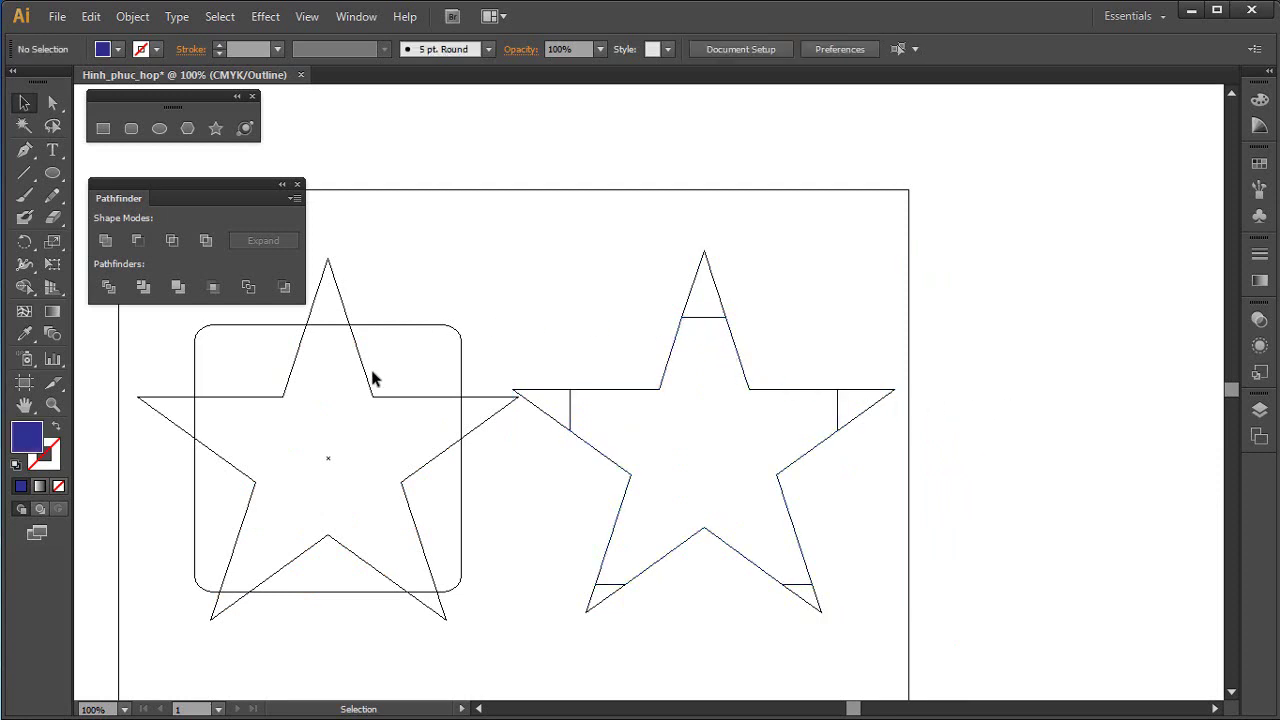
drag(598, 375, 900, 294)
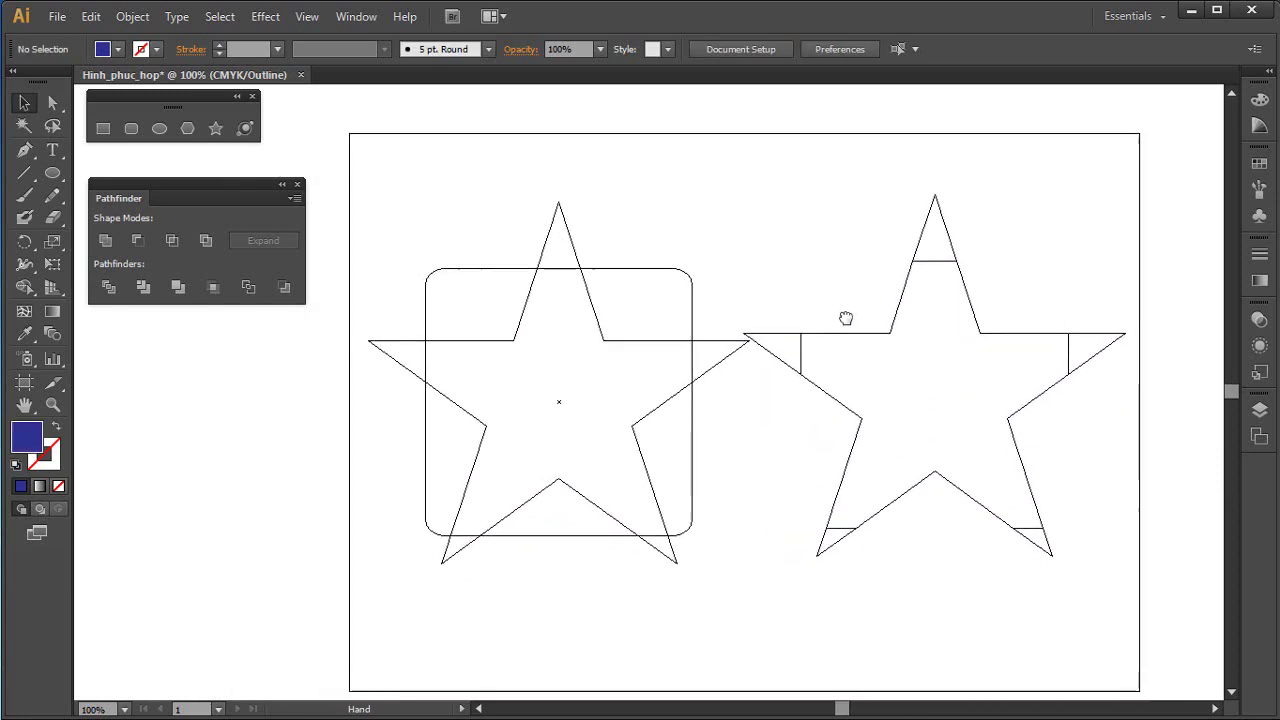
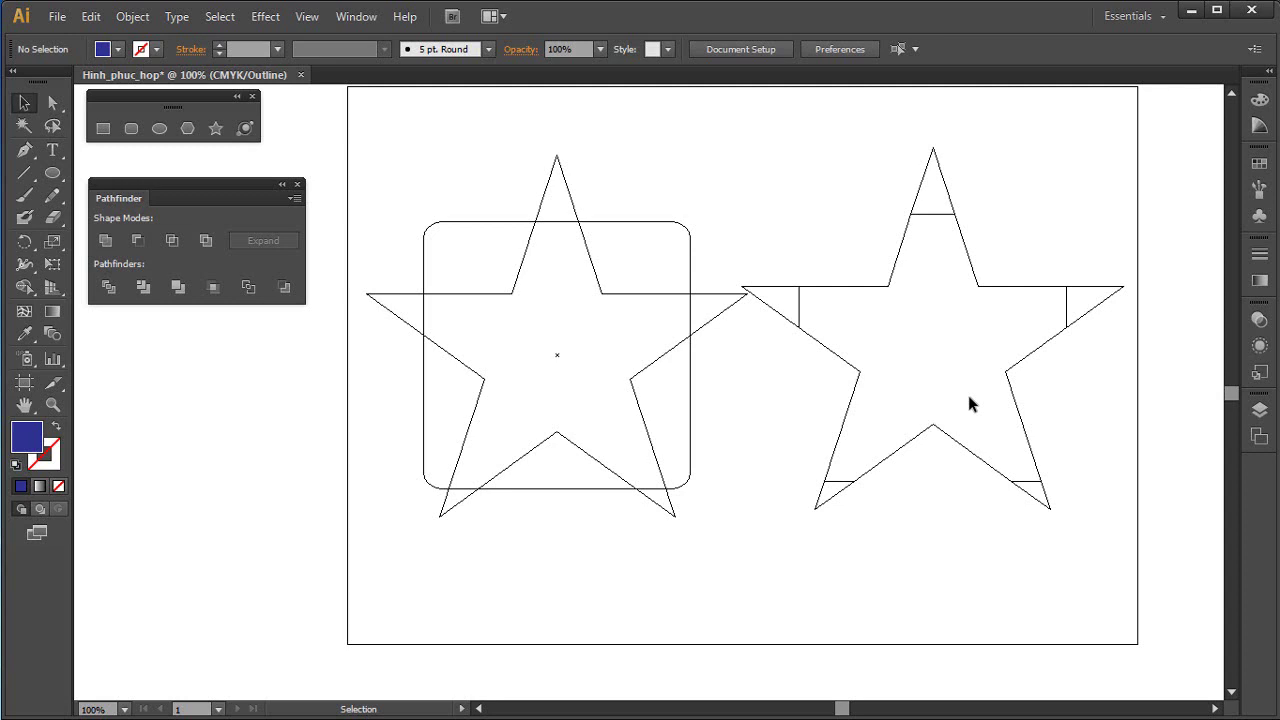
Switch to full-colour Preview and ungroup the right star
key(ctrl+y)
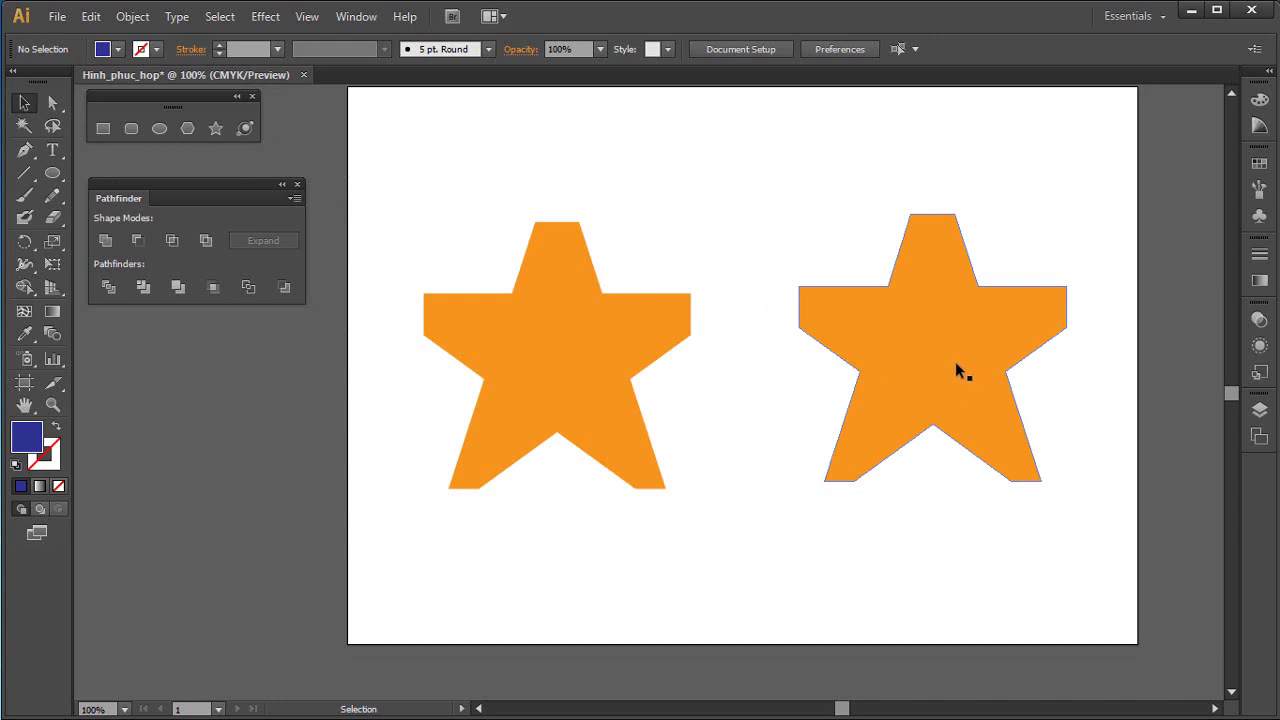
click(775, 289)
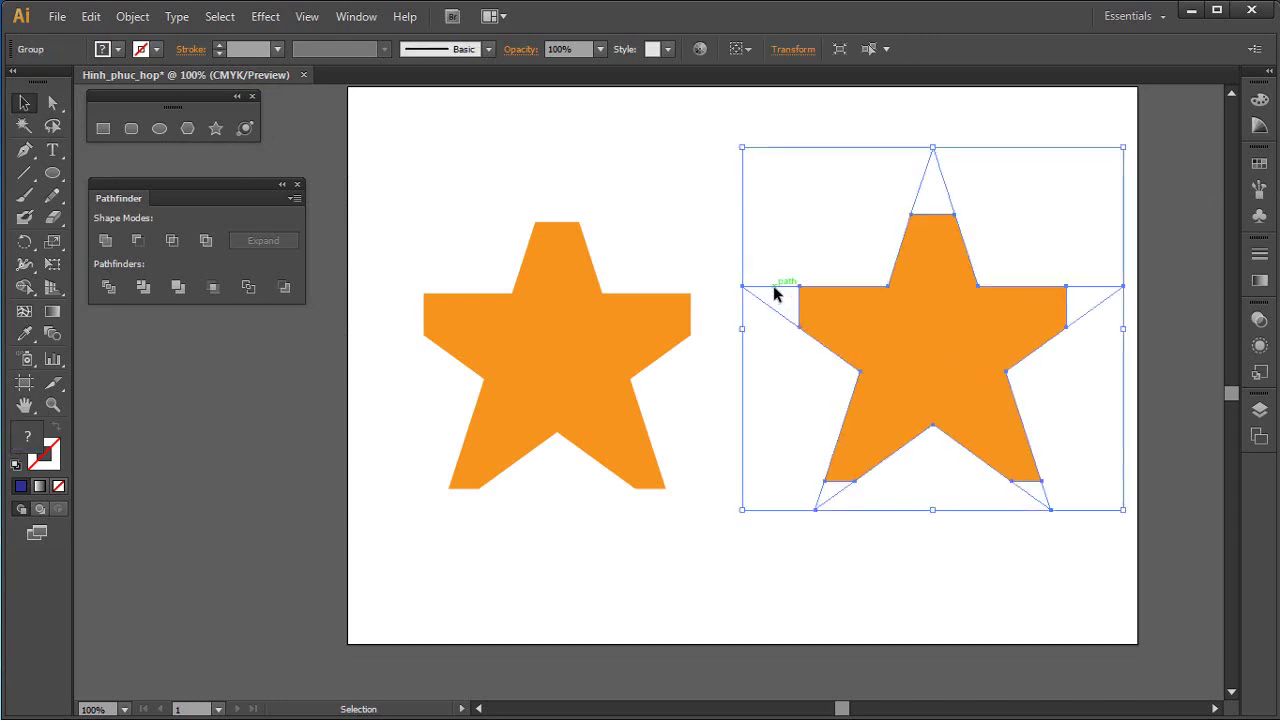
right_click(775, 289)
click(832, 398)
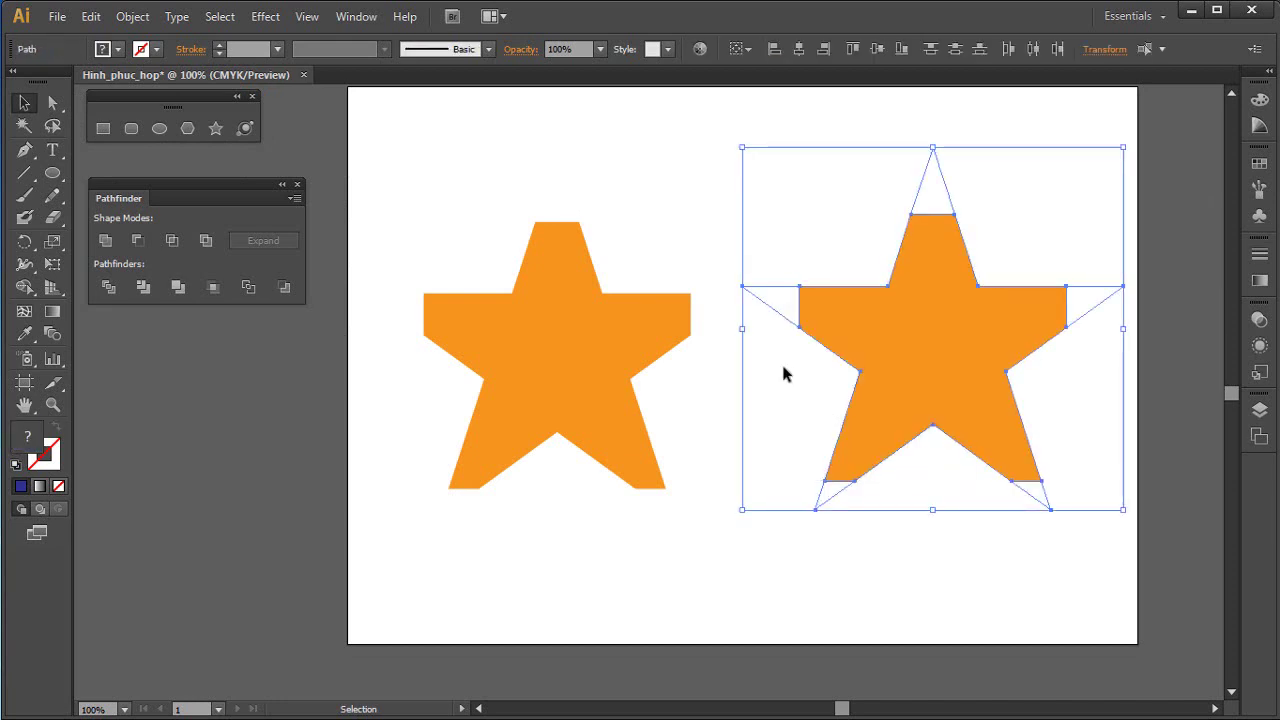
Fill the small leftover triangle at the right star's left point with blue
click(783, 371)
drag(786, 329, 700, 287)
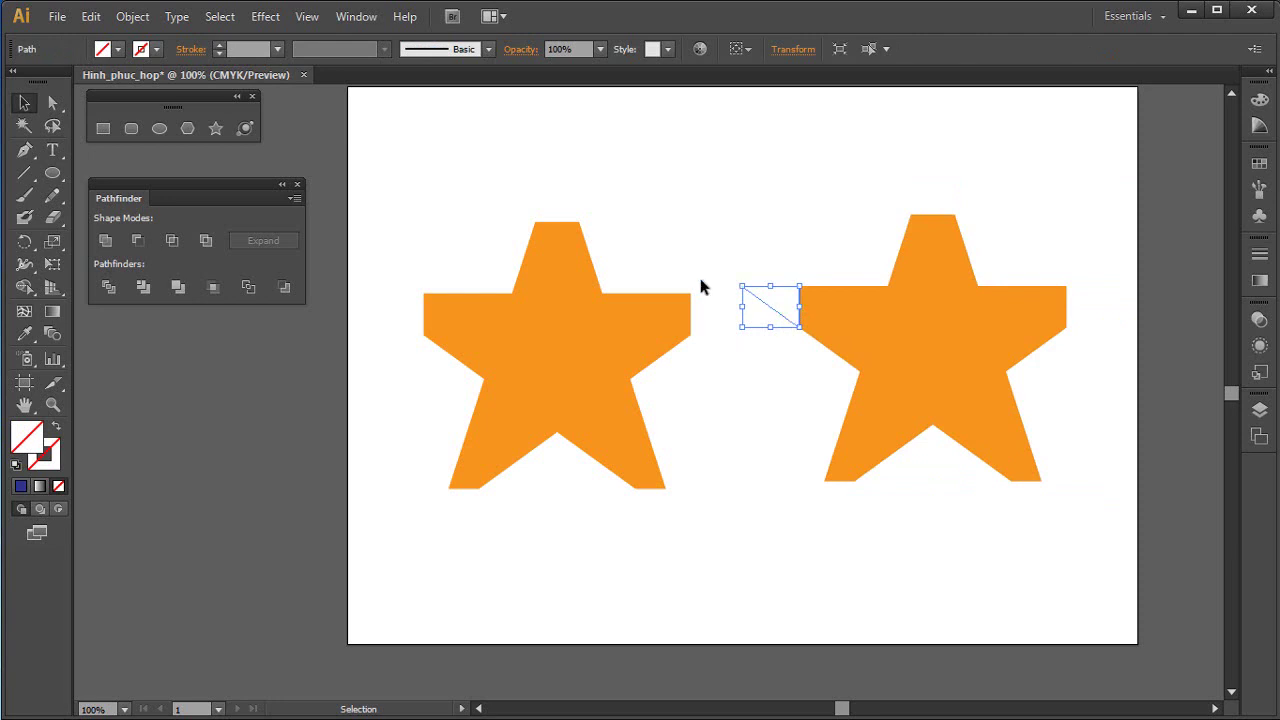
click(117, 49)
click(57, 94)
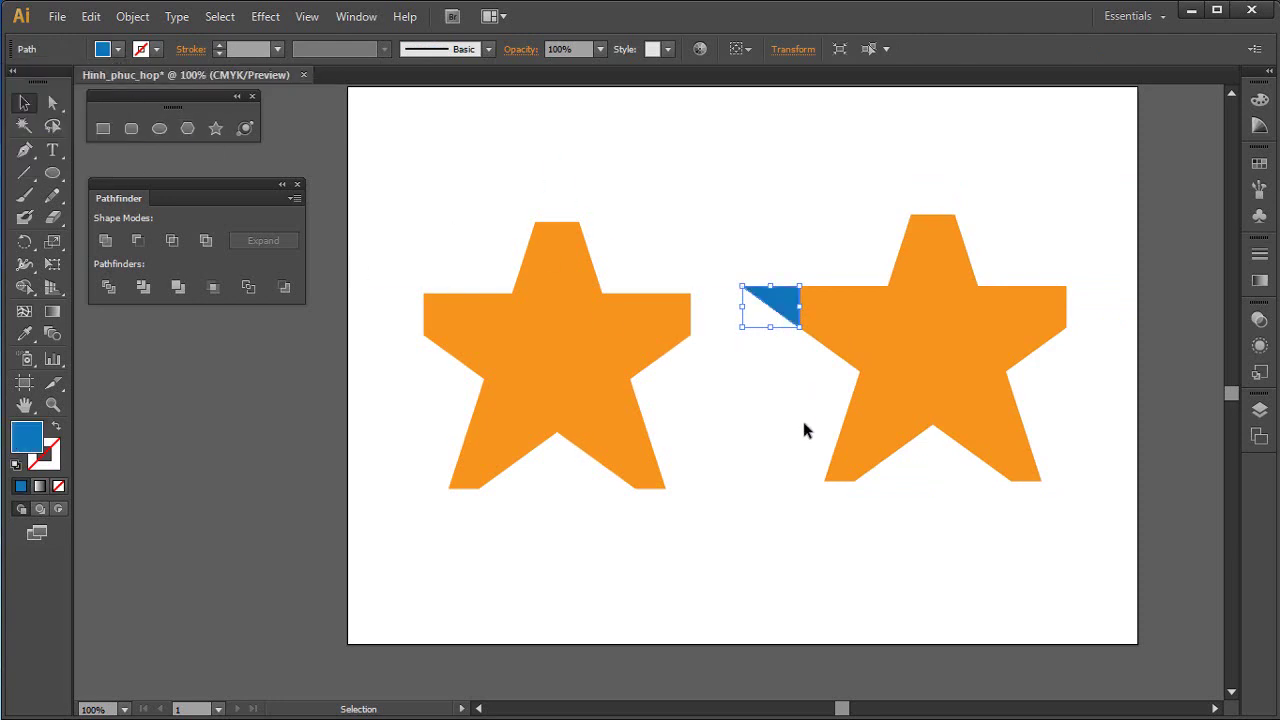
click(663, 338)
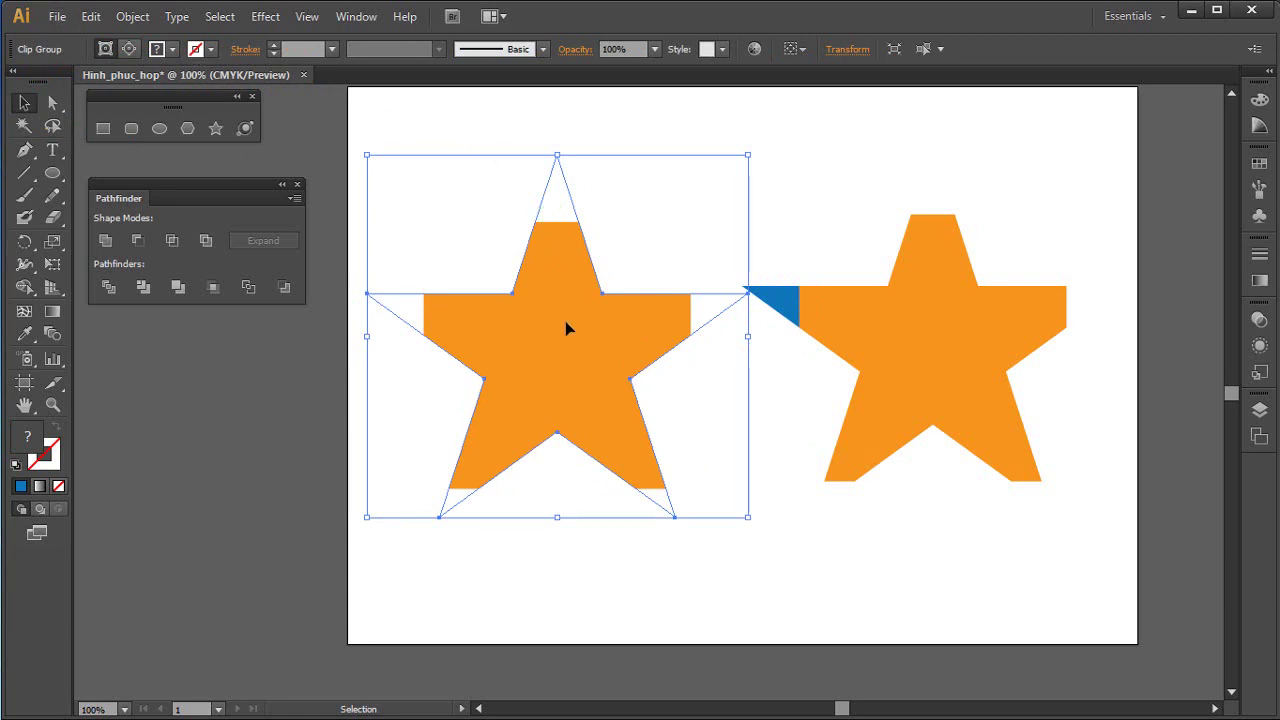
Move the left star's rounded clipping square away and back, then exit the clip group
double_click(564, 349)
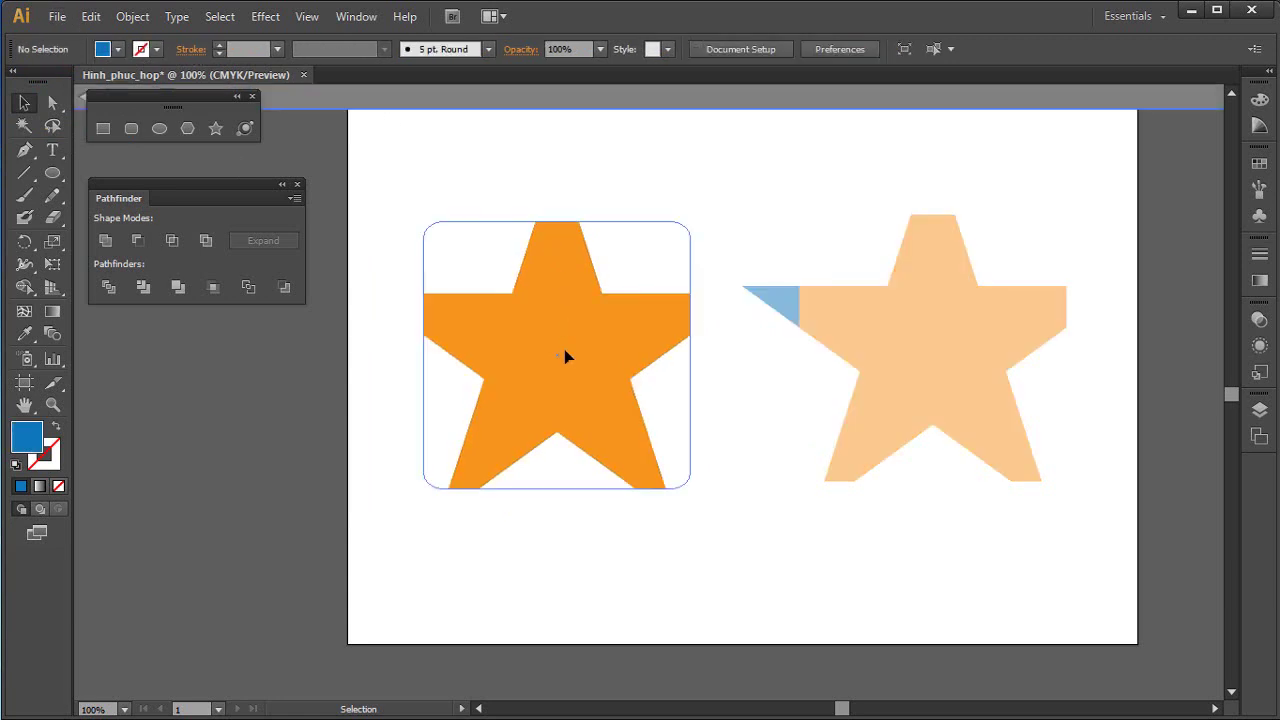
drag(626, 310, 876, 228)
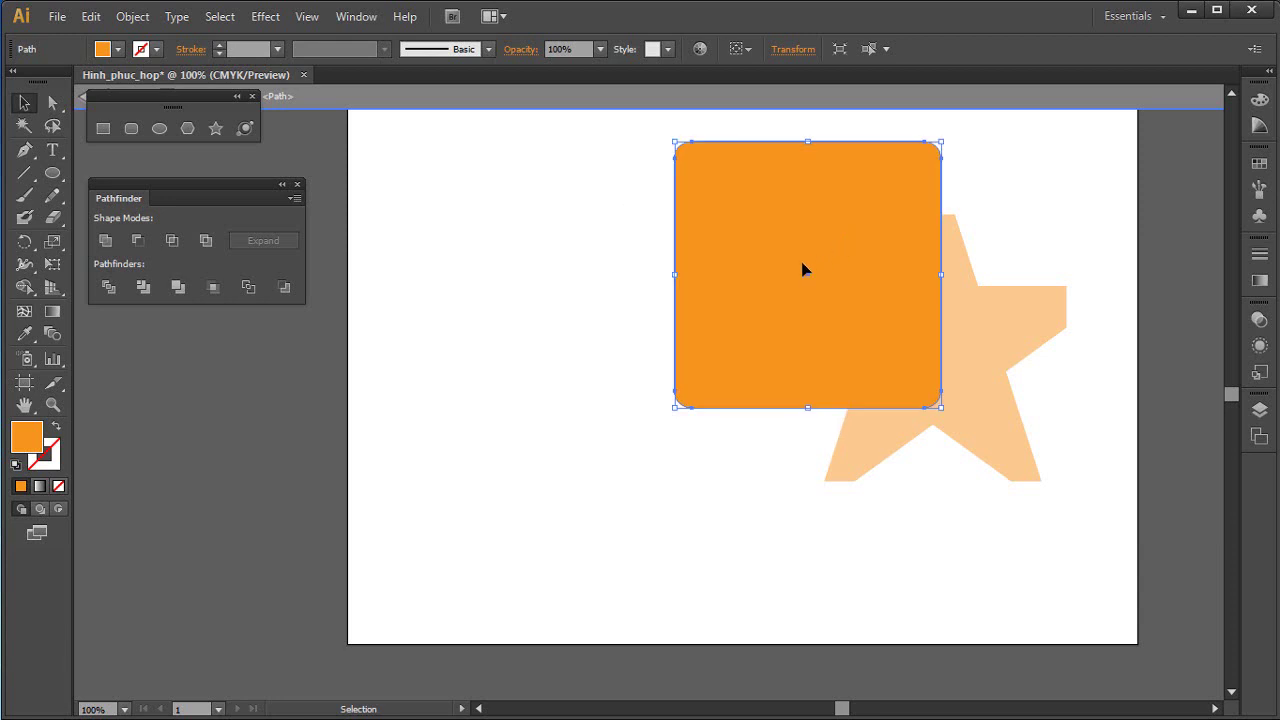
key(a)
mouse_move(803, 266)
mouse_down()
mouse_move(536, 337)
mouse_move(545, 364)
mouse_up()
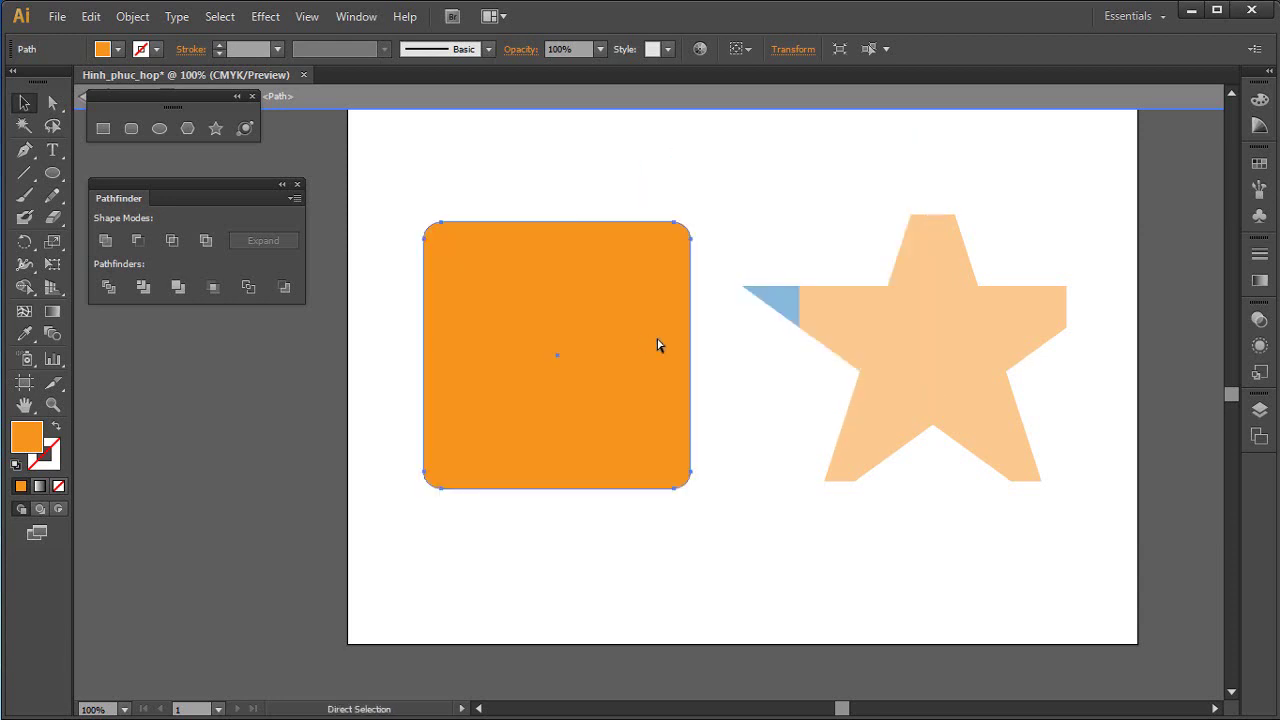
key(v)
key(Escape)
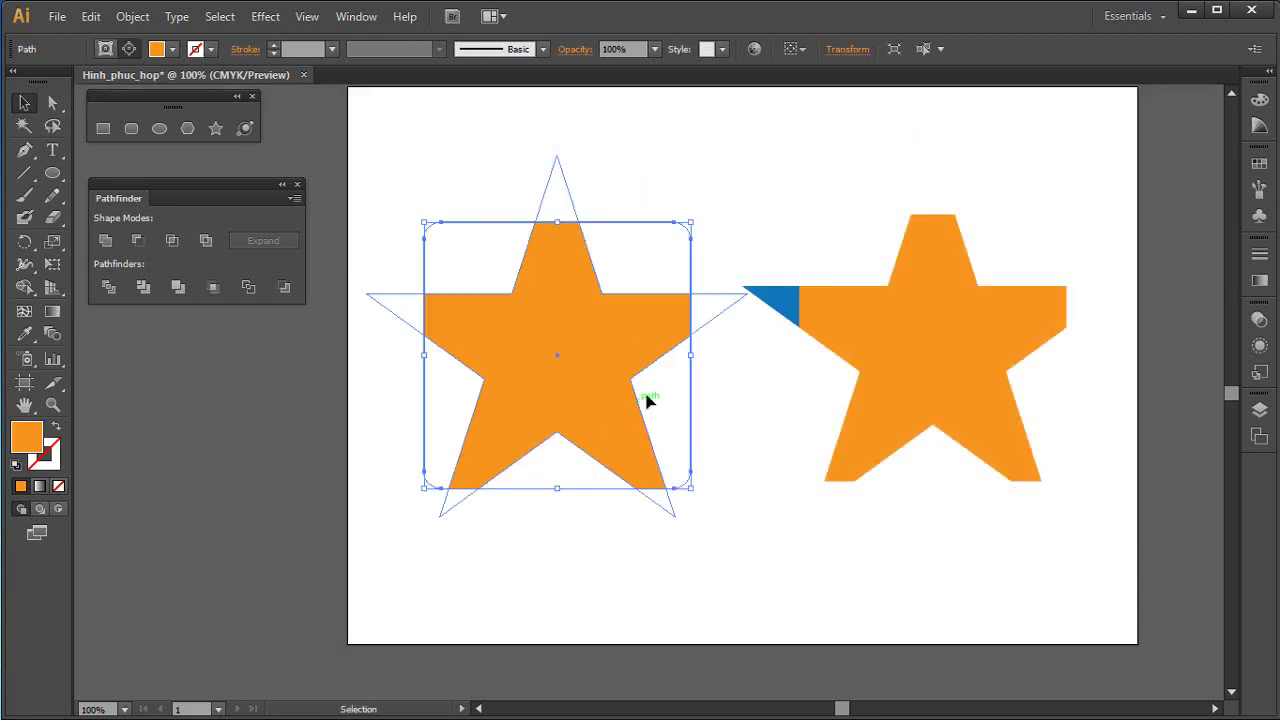
click(570, 206)
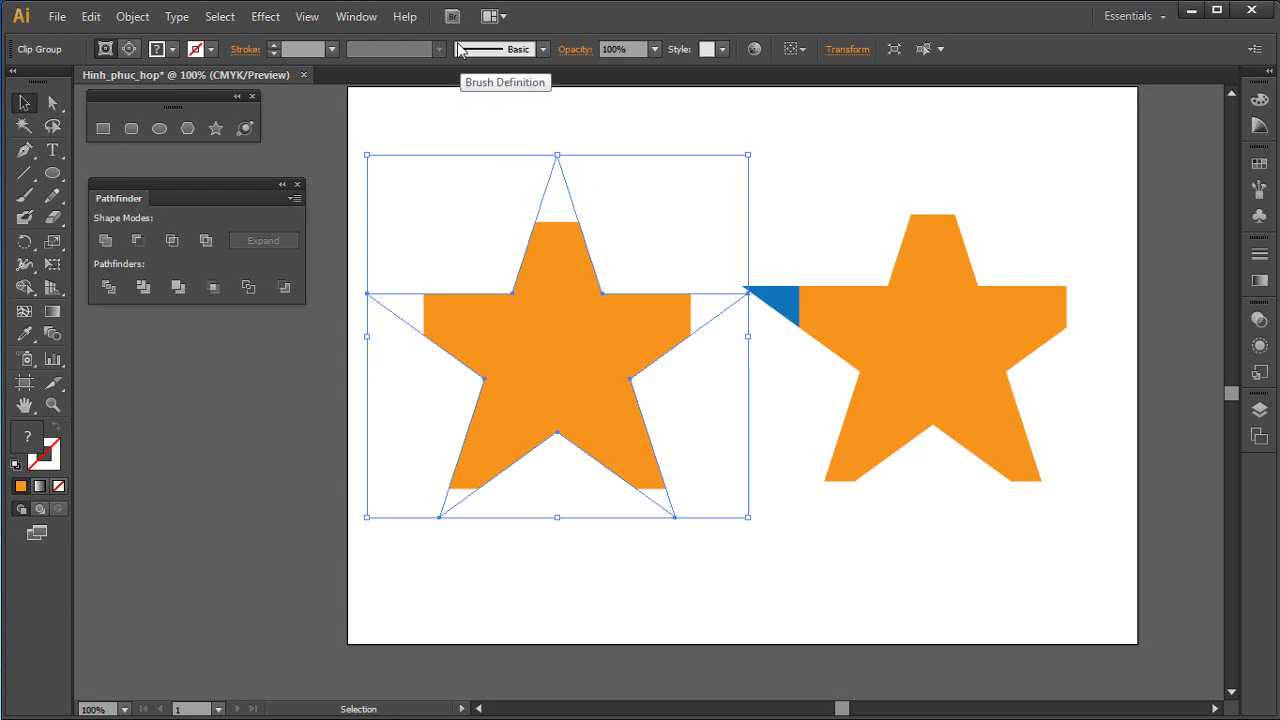
Delete the right star, then undo the last three changes
drag(823, 166, 1005, 528)
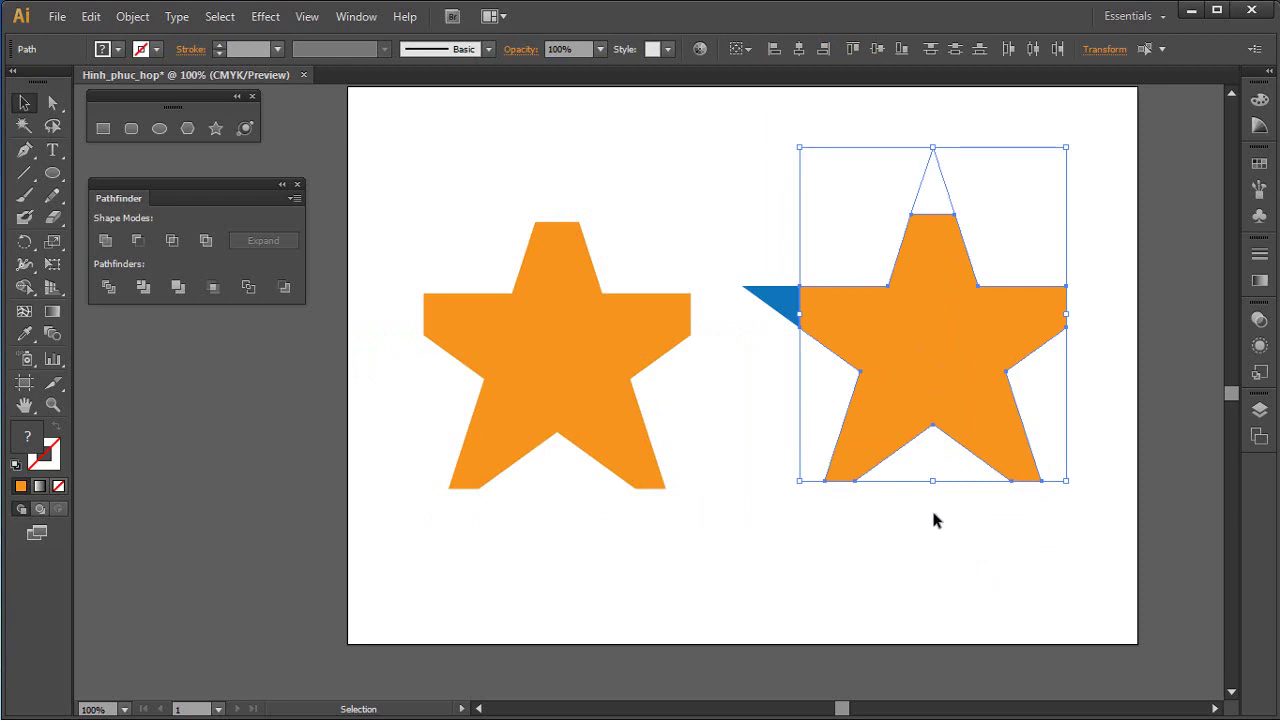
key(Delete)
key(ctrl+z)
key(ctrl+z)
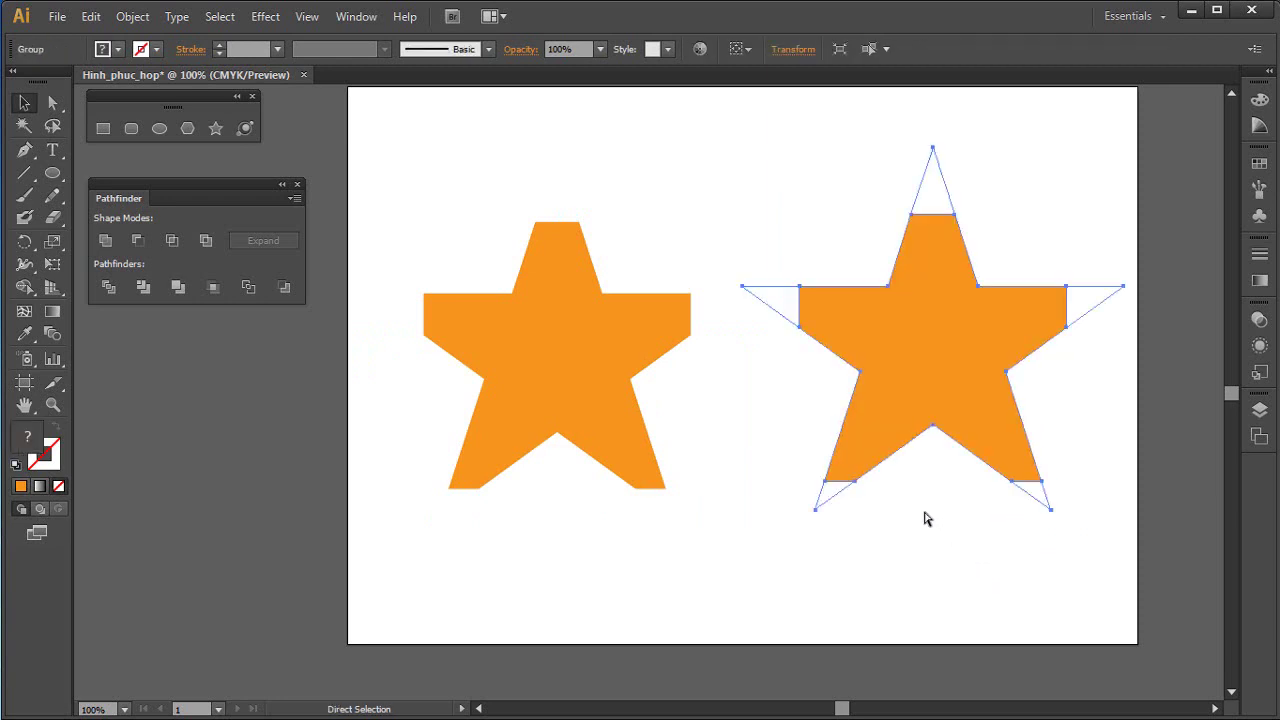
key(ctrl+z)
key(ctrl+z)
key(ctrl+z)
key(ctrl+z)
key(ctrl+z)
key(ctrl+z)
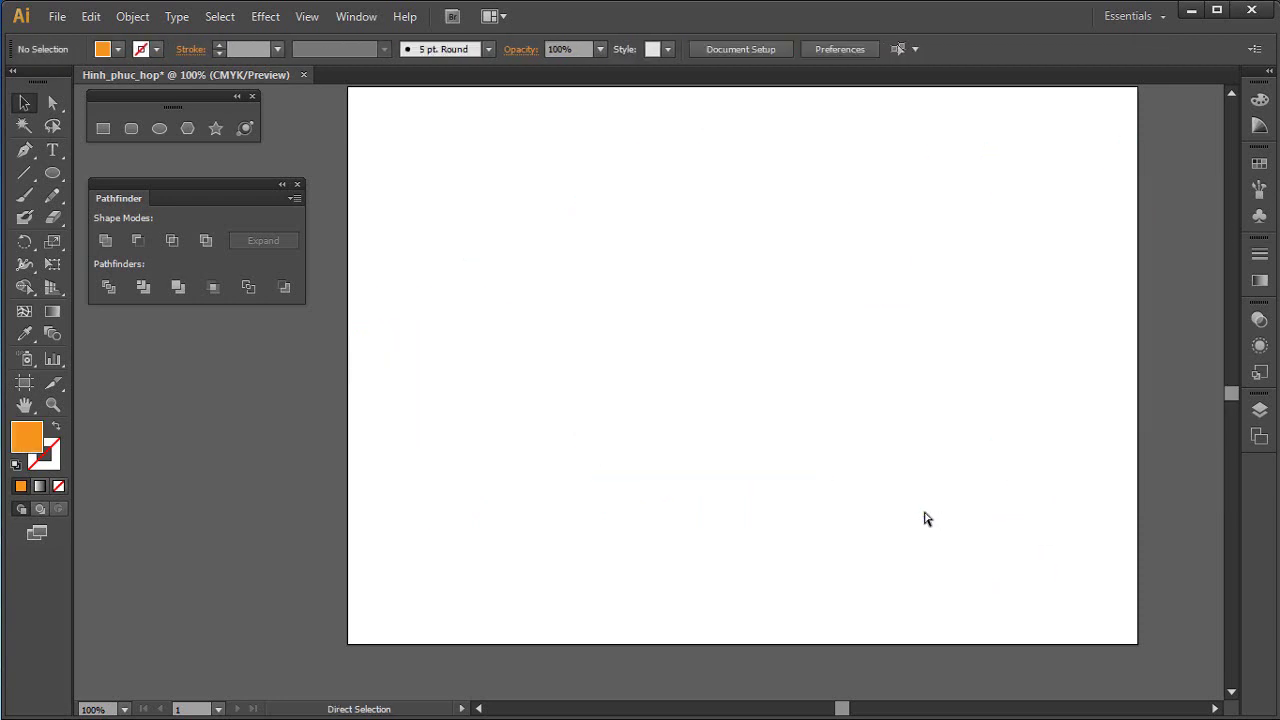
key(ctrl+z)
Redo to restore the blue star over the orange rounded square, and select both
key(ctrl+shift+z)
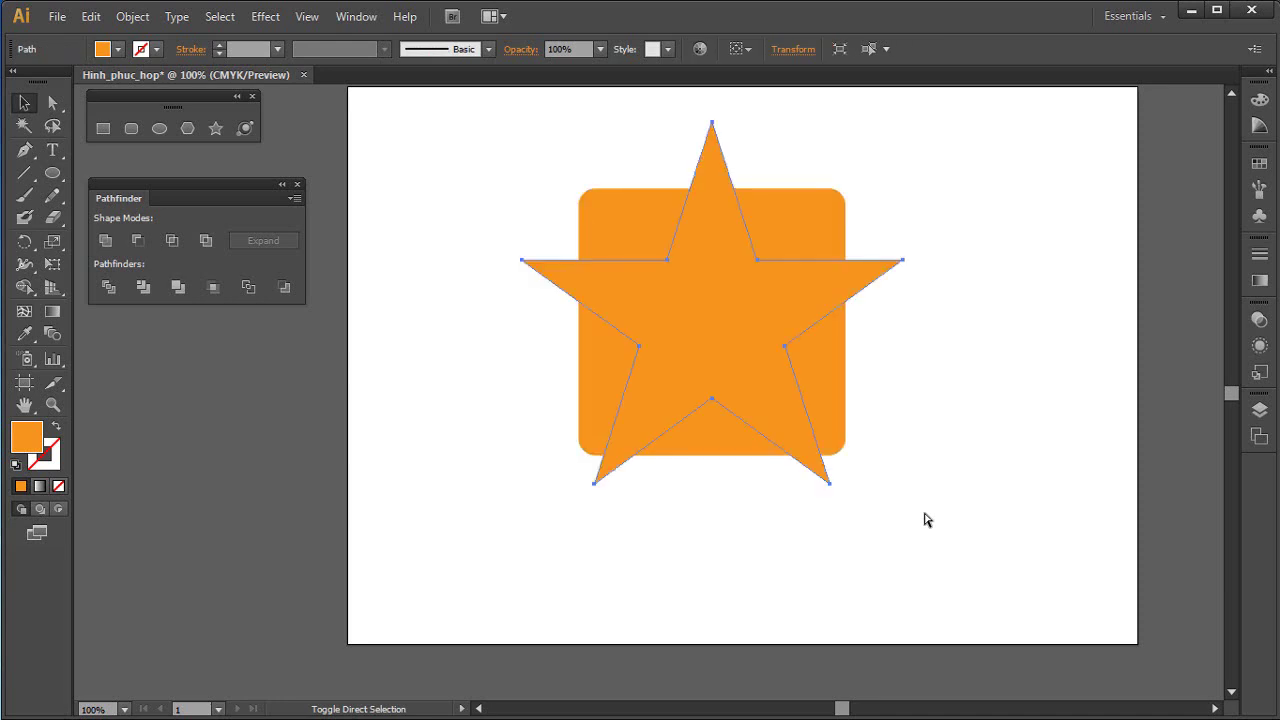
key(ctrl+shift+z)
key(ctrl+shift+z)
key(ctrl+shift+z)
key(ctrl+shift+z)
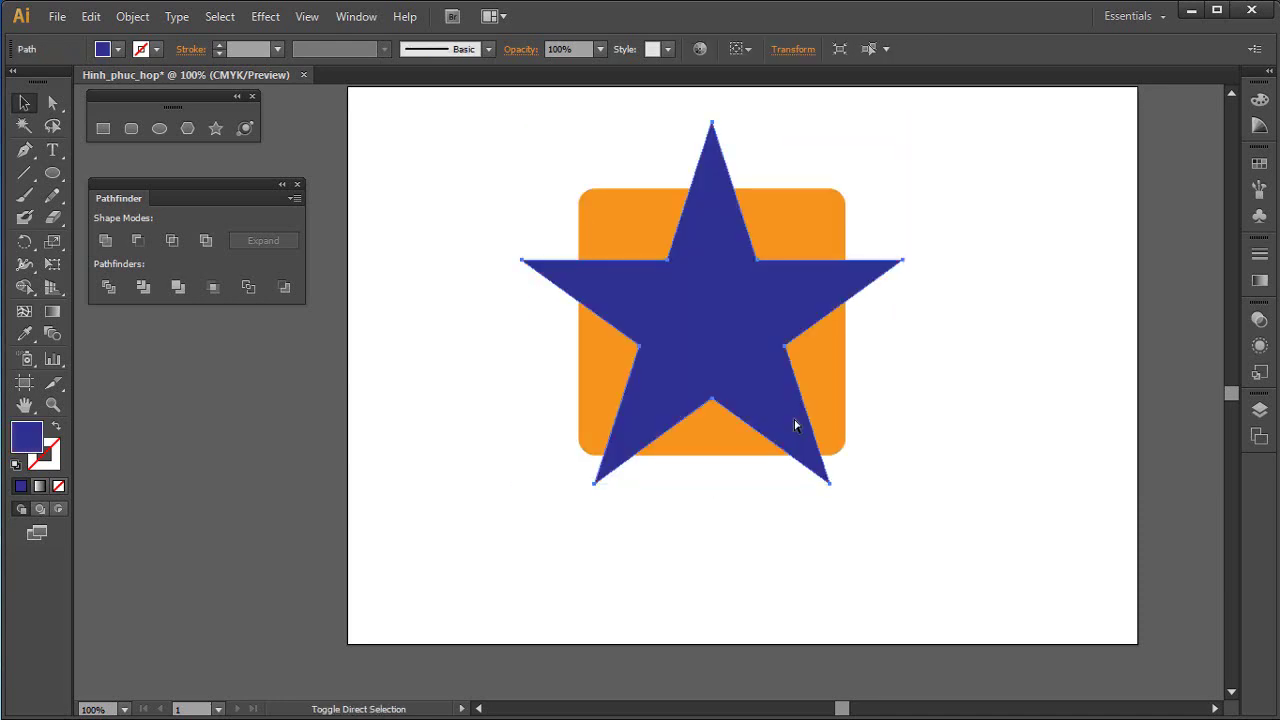
key(v)
click(980, 426)
drag(516, 162, 912, 555)
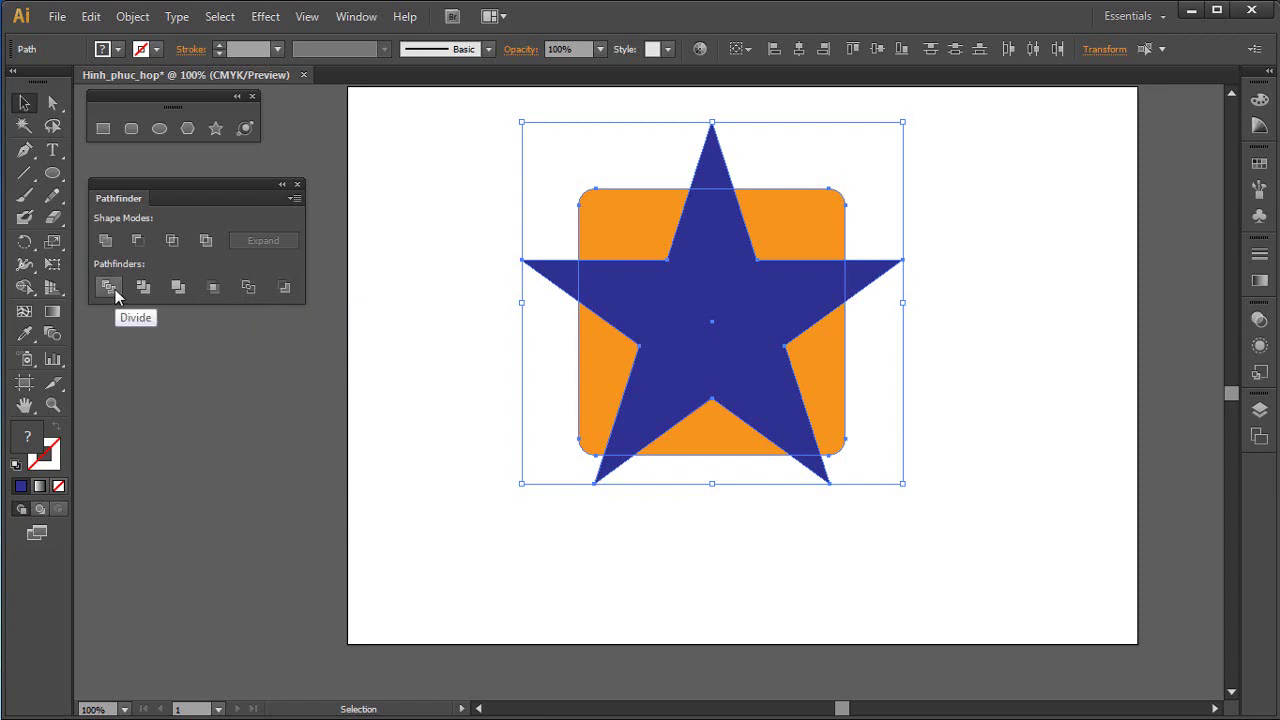
Apply Pathfinder Outline to the selected blue star and orange rounded square
mouse_move(483, 166)
mouse_down()
mouse_move(740, 318)
mouse_move(986, 565)
mouse_up()
mouse_move(416, 100)
mouse_down()
mouse_move(477, 171)
mouse_move(1066, 554)
mouse_move(1052, 533)
mouse_up()
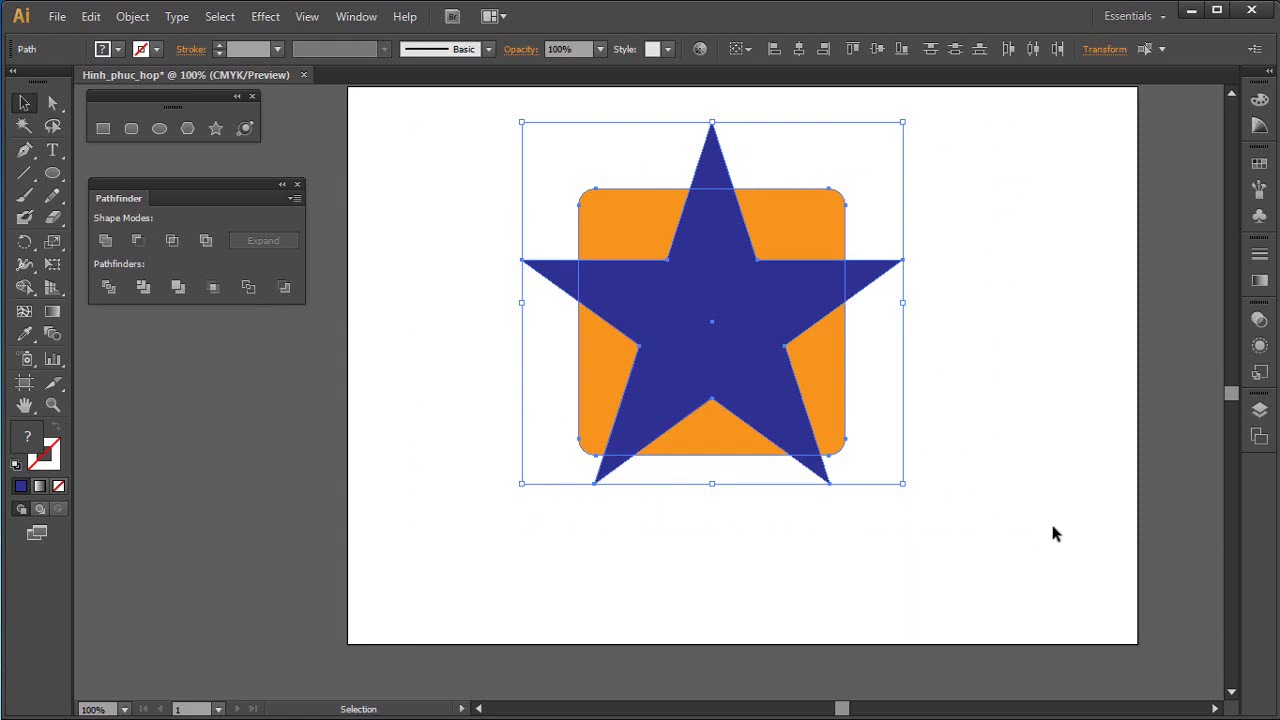
click(243, 290)
click(449, 345)
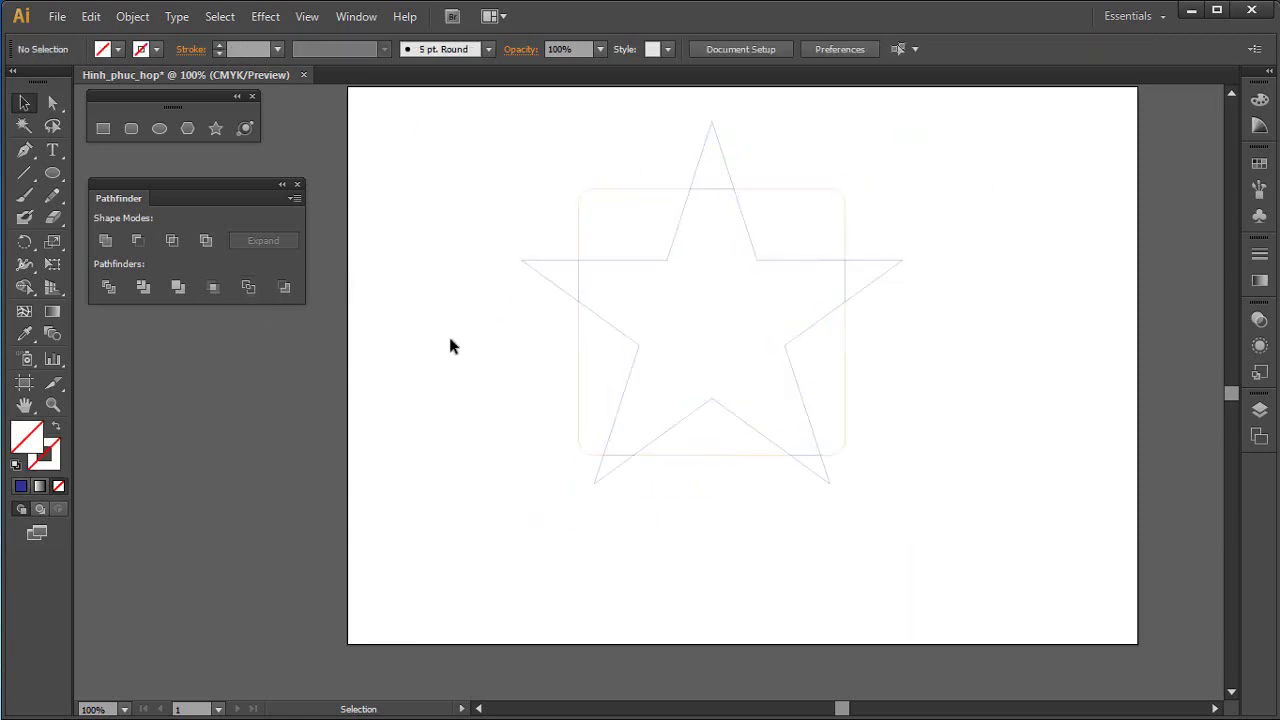
click(518, 260)
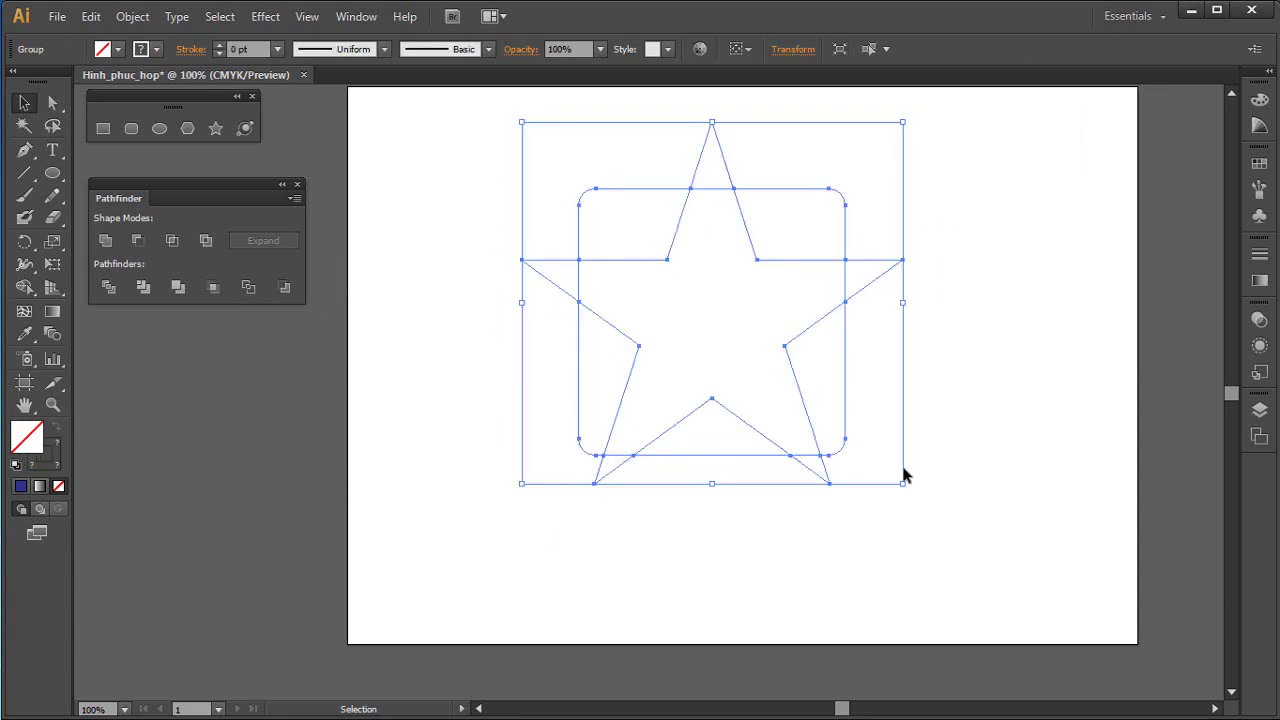
click(966, 347)
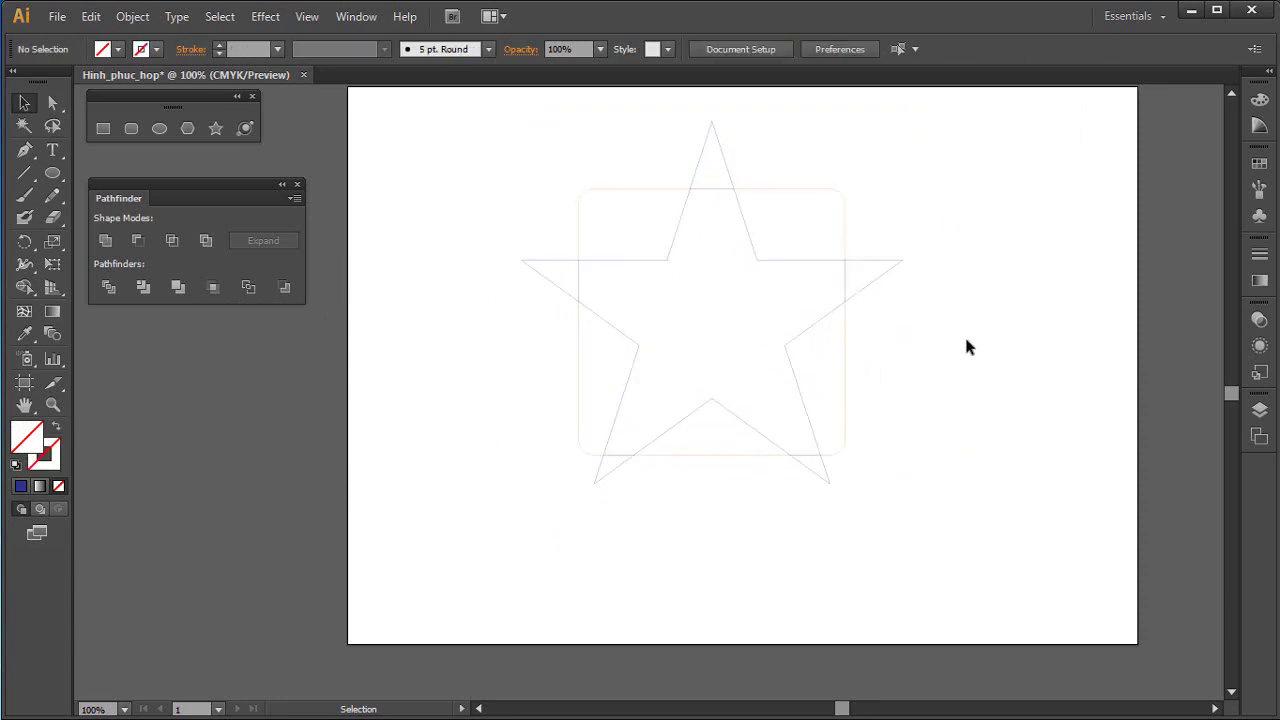
Ungroup the outline pieces and drag the star tips and square sides outward
right_click(846, 306)
click(920, 416)
click(940, 399)
drag(919, 258, 988, 209)
drag(849, 222, 863, 187)
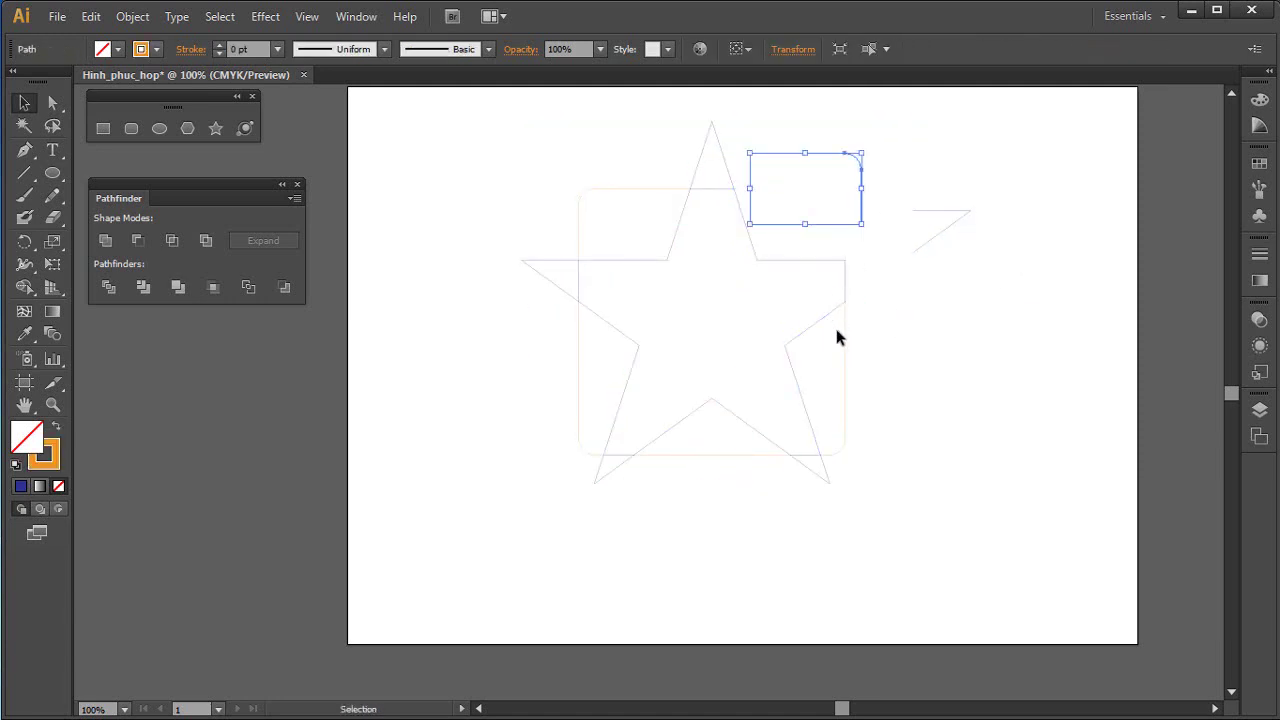
drag(838, 338, 941, 368)
drag(831, 326, 857, 371)
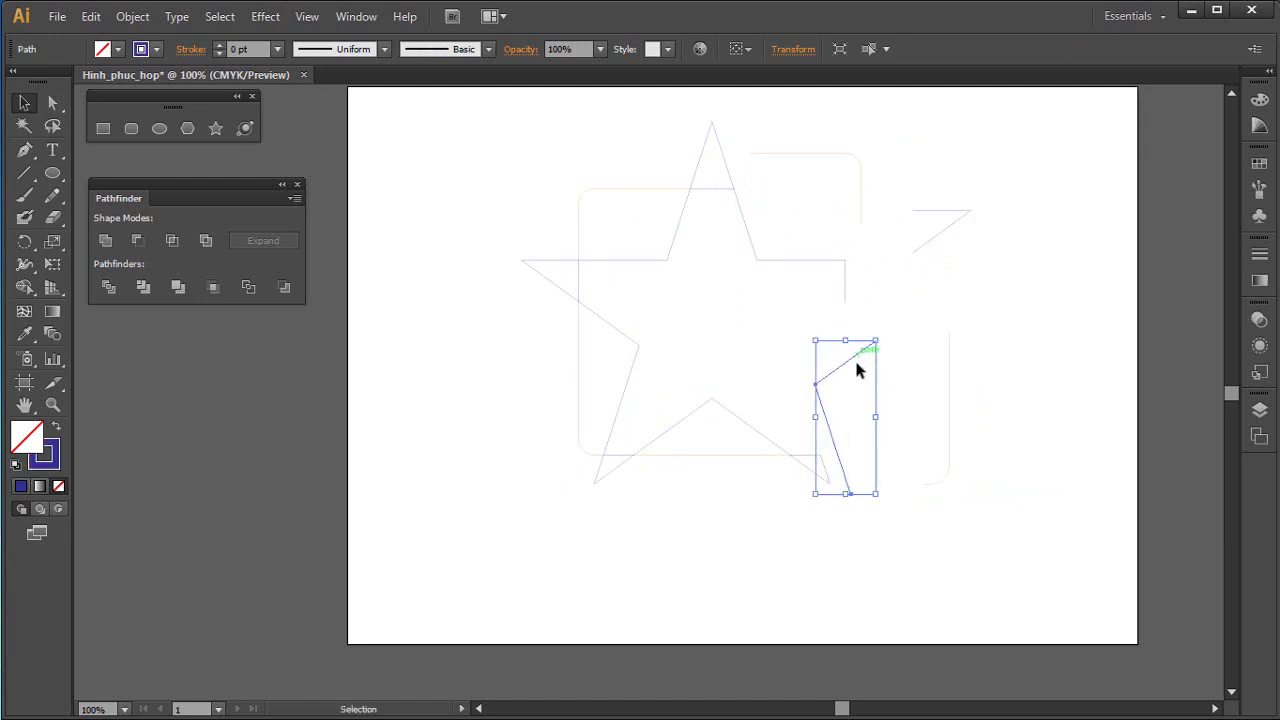
drag(775, 455, 775, 529)
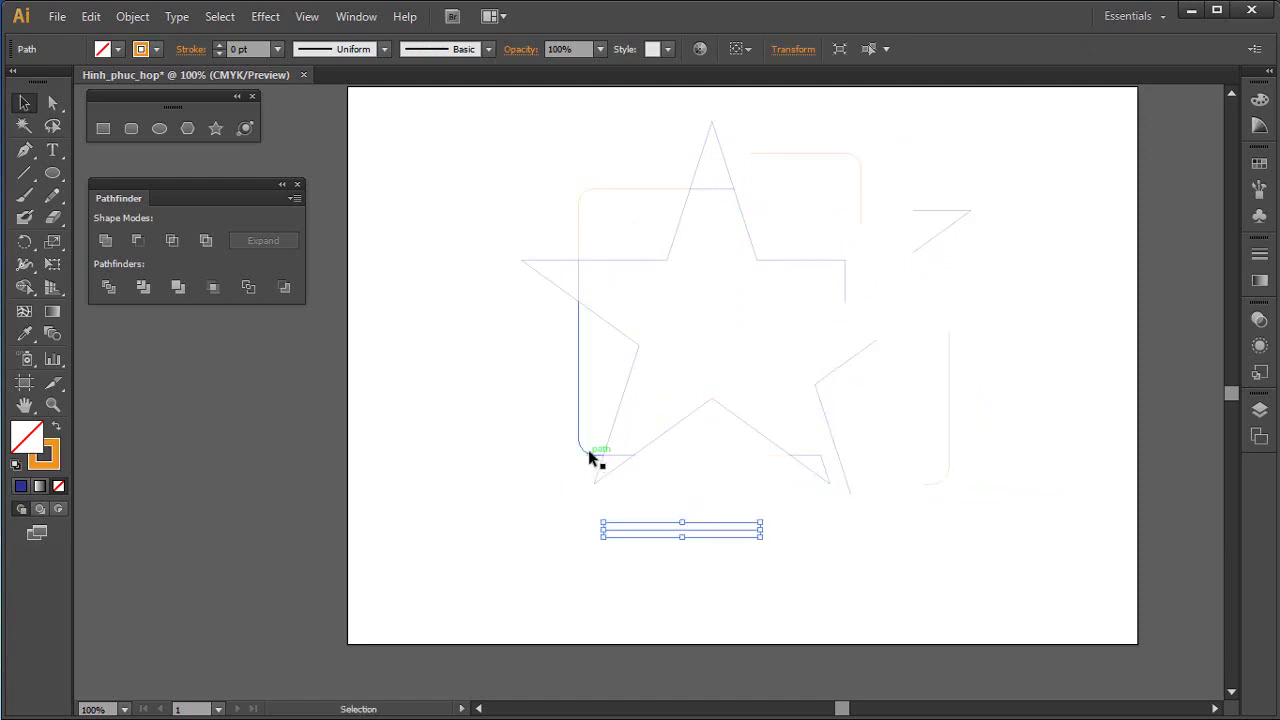
drag(590, 456, 492, 452)
Pull apart the remaining star tips and short square segments
drag(558, 272, 472, 240)
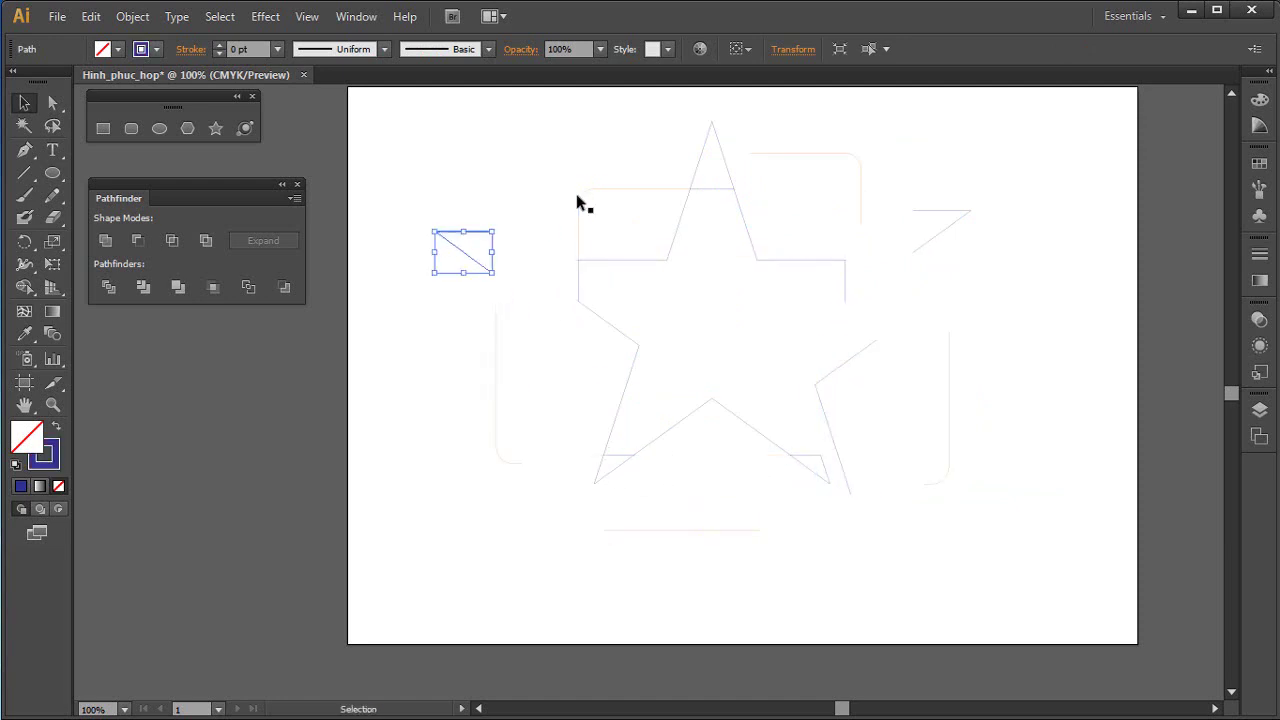
drag(578, 203, 530, 152)
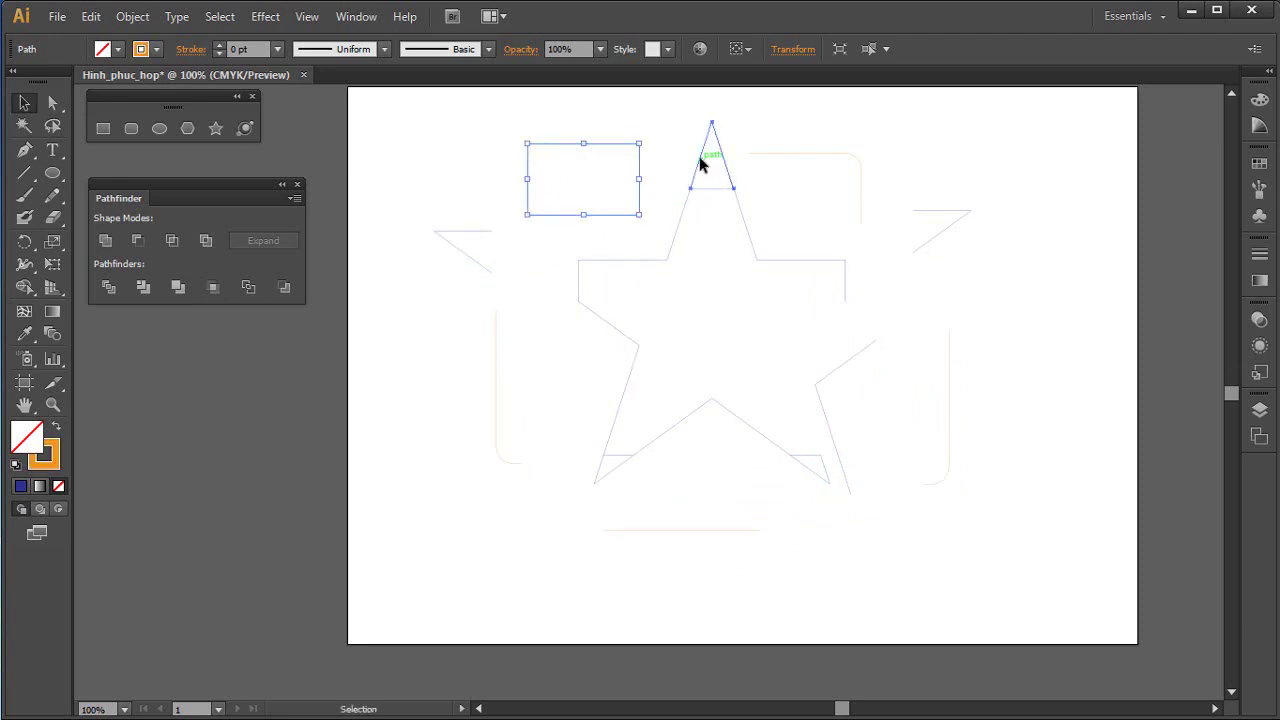
drag(701, 165, 693, 140)
drag(731, 193, 760, 175)
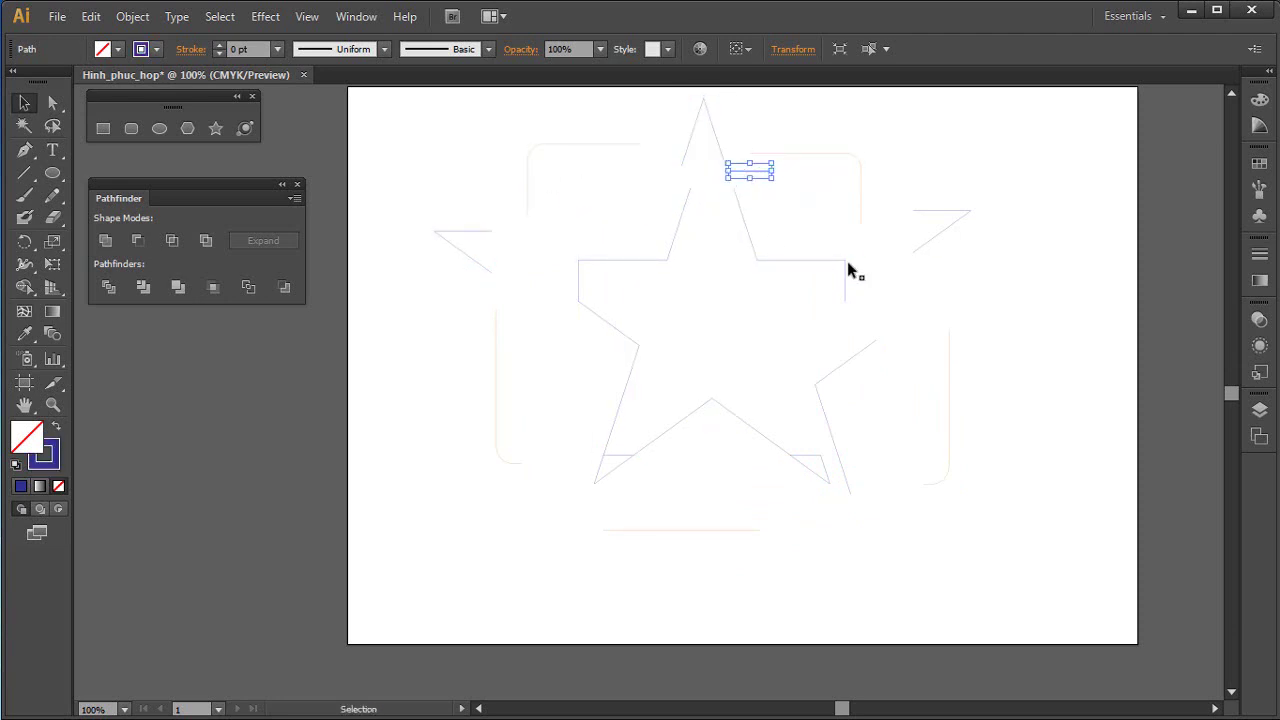
drag(845, 287, 871, 294)
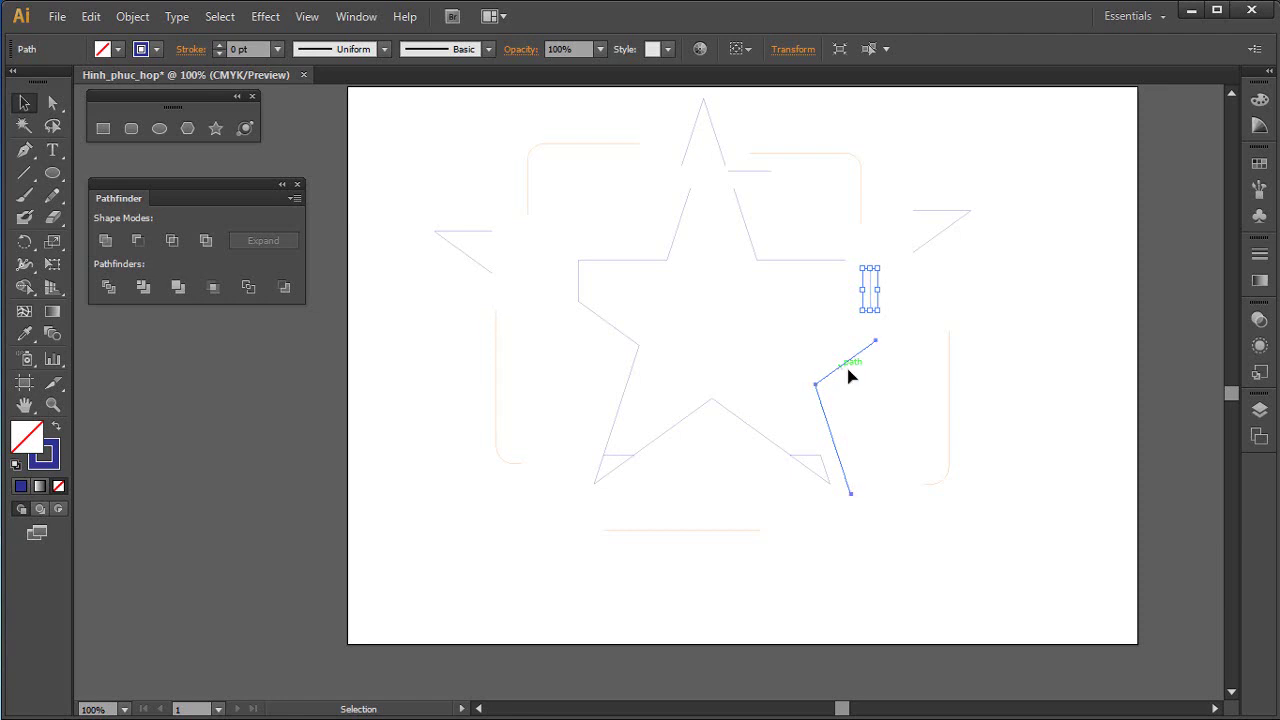
drag(849, 371, 879, 371)
mouse_move(617, 462)
mouse_down()
mouse_move(619, 496)
mouse_move(618, 470)
mouse_up()
drag(814, 462, 818, 424)
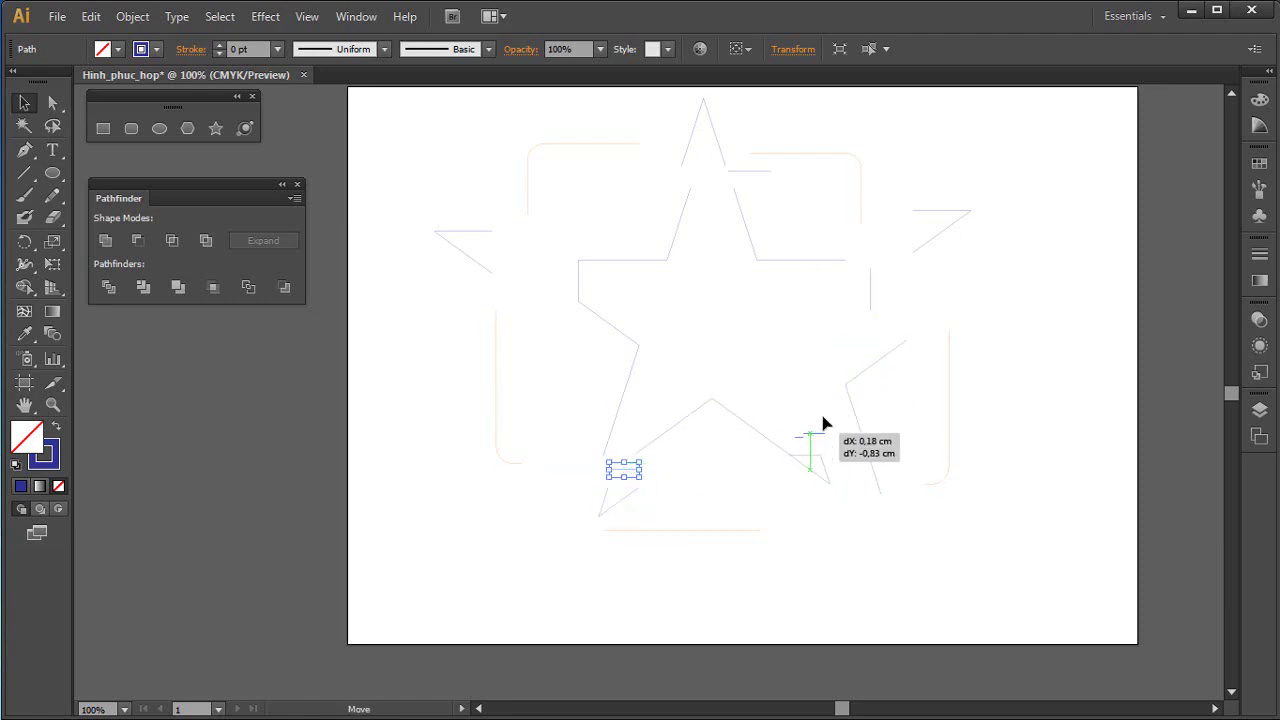
drag(827, 468, 843, 500)
Fill the central triangle orange, then select and delete all the leftover pieces
click(749, 428)
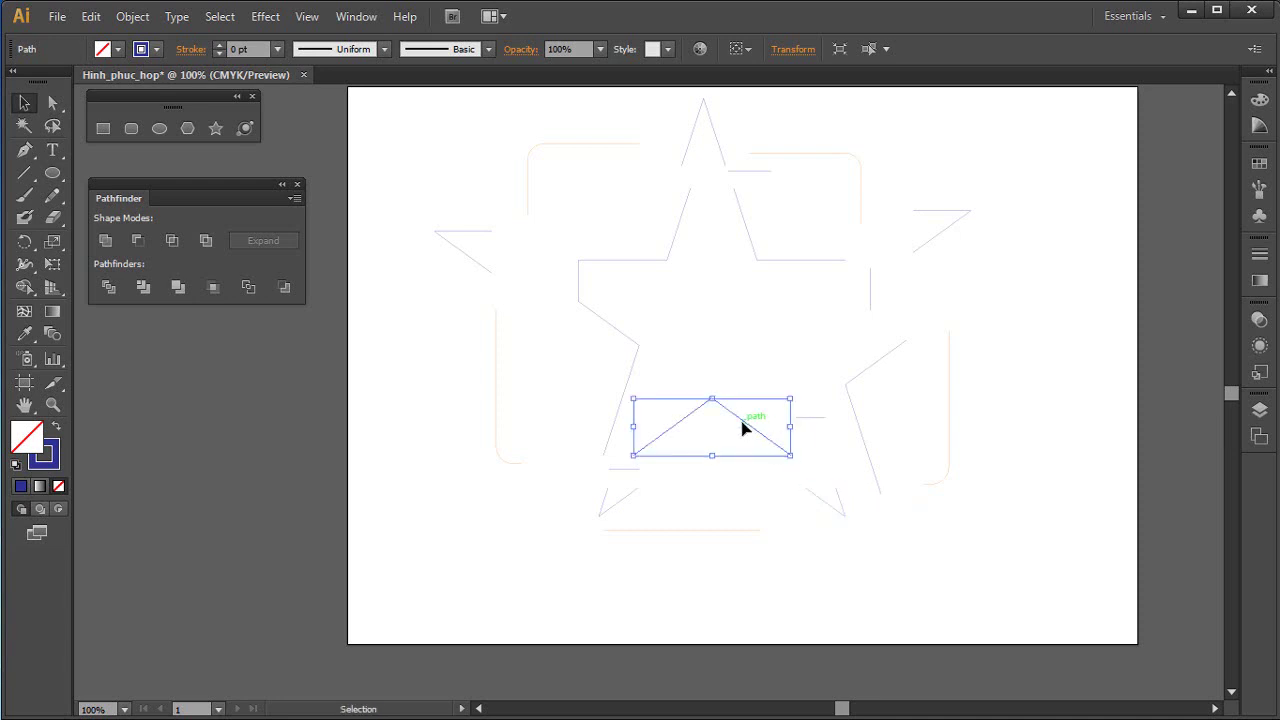
click(102, 49)
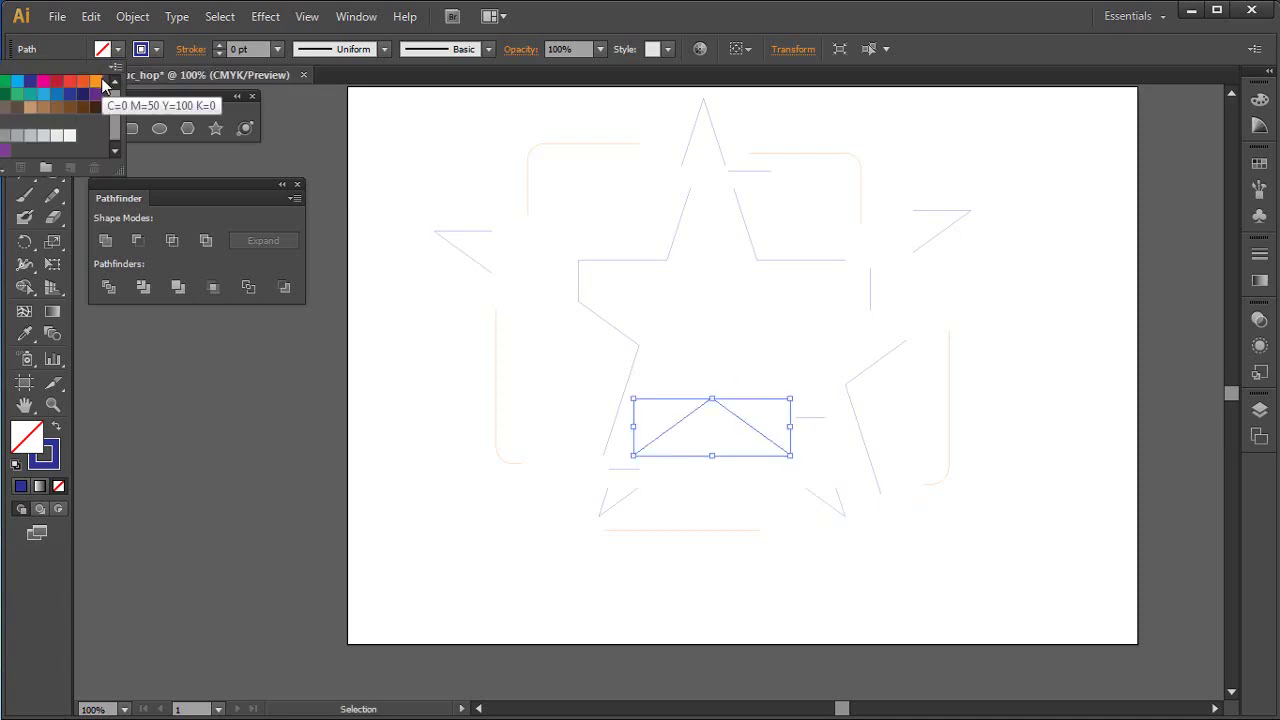
click(96, 80)
click(787, 518)
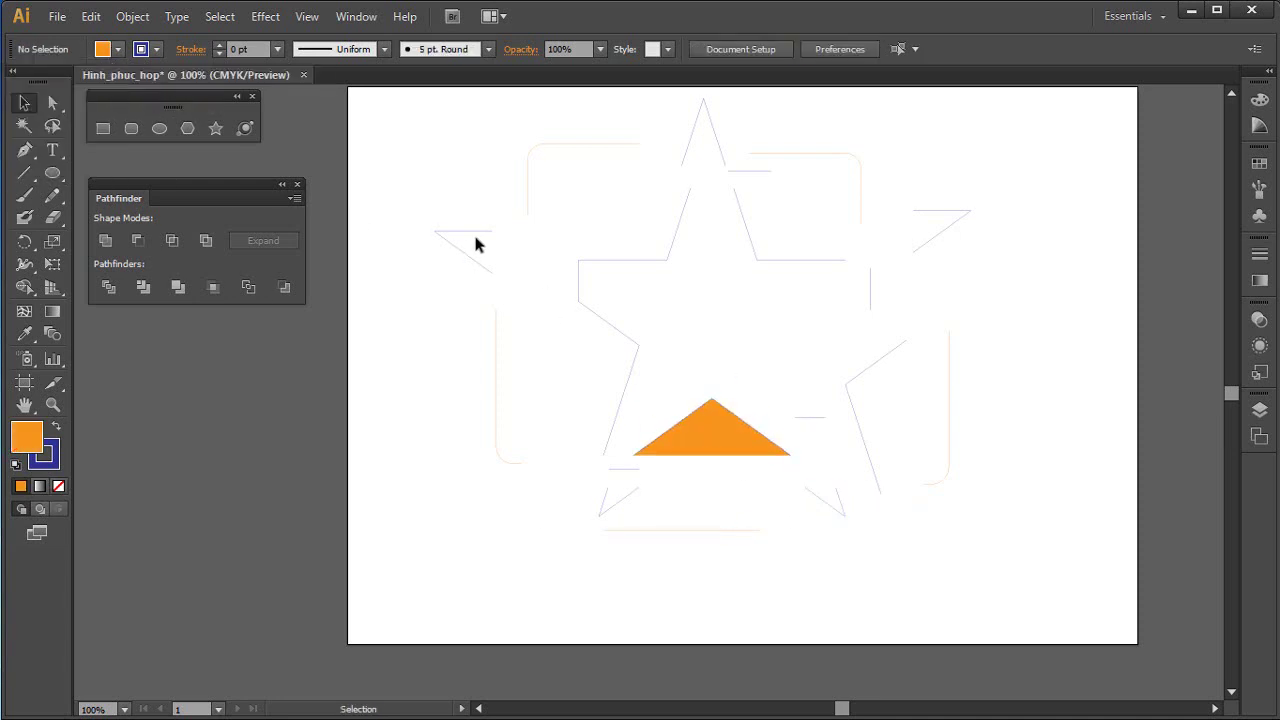
drag(424, 131, 1031, 623)
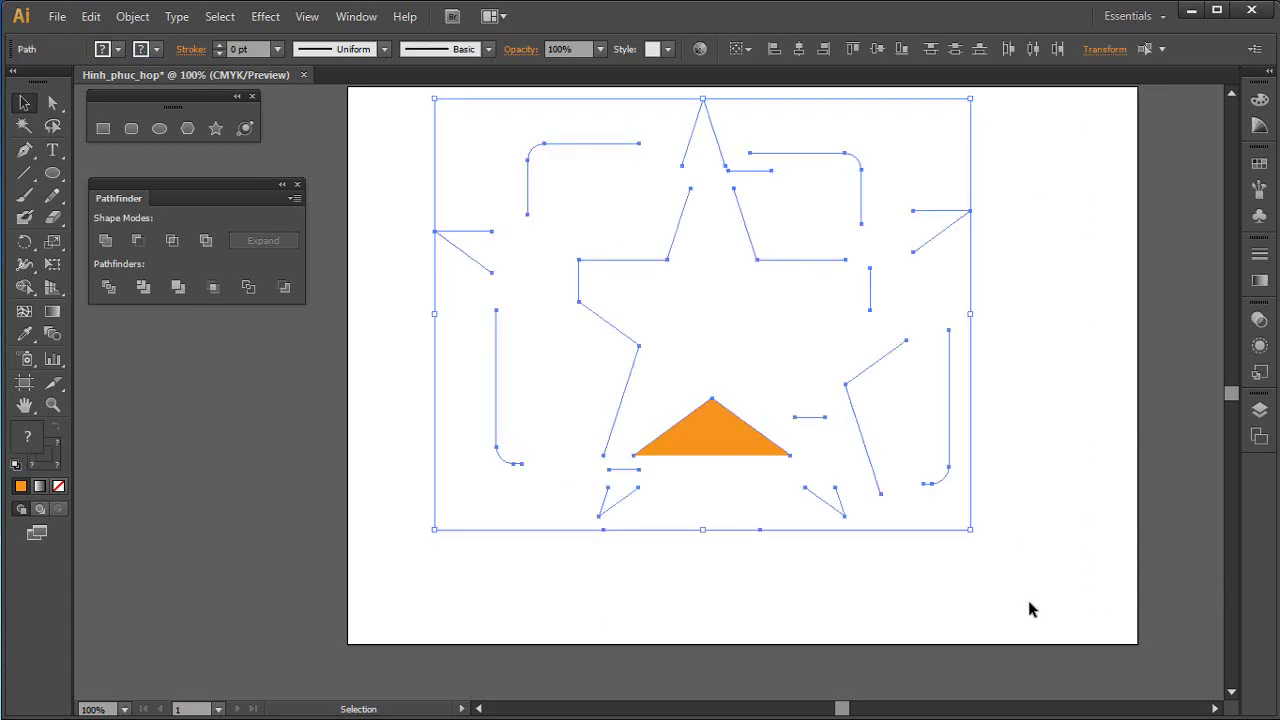
key(Delete)
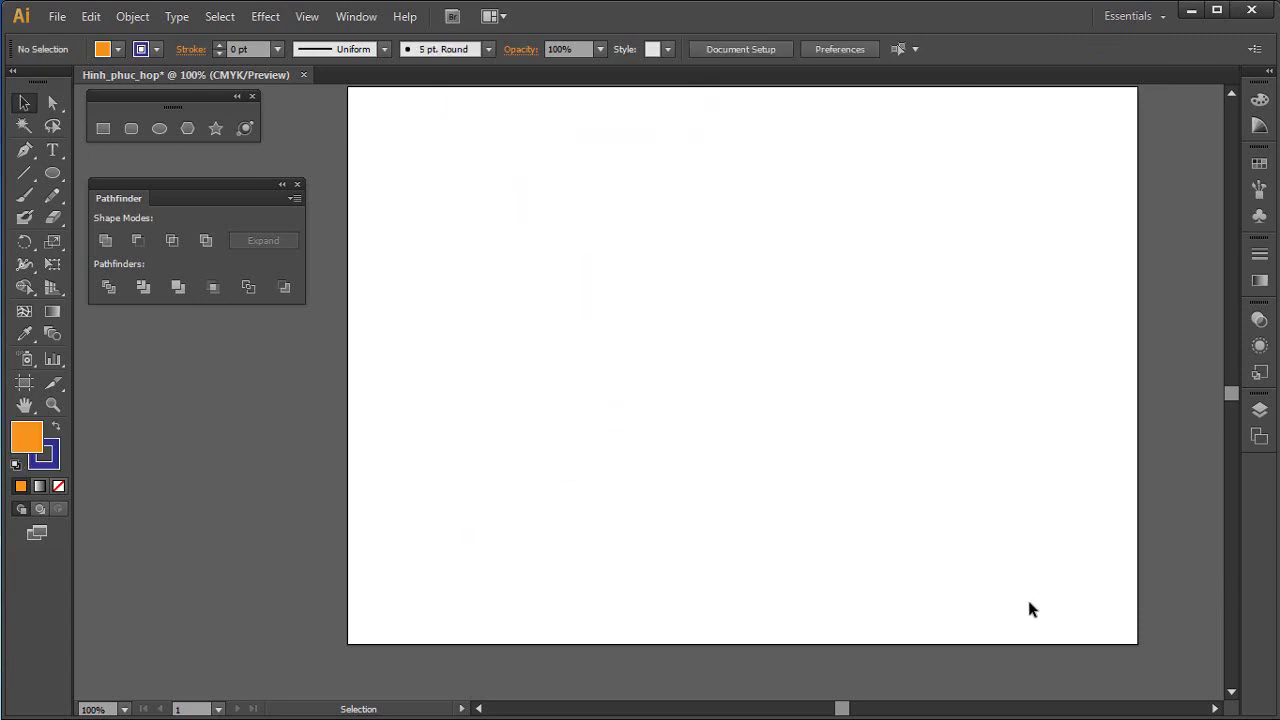
Undo four times to restore the blue star and orange square, and select both
key(ctrl+z)
key(ctrl+z)
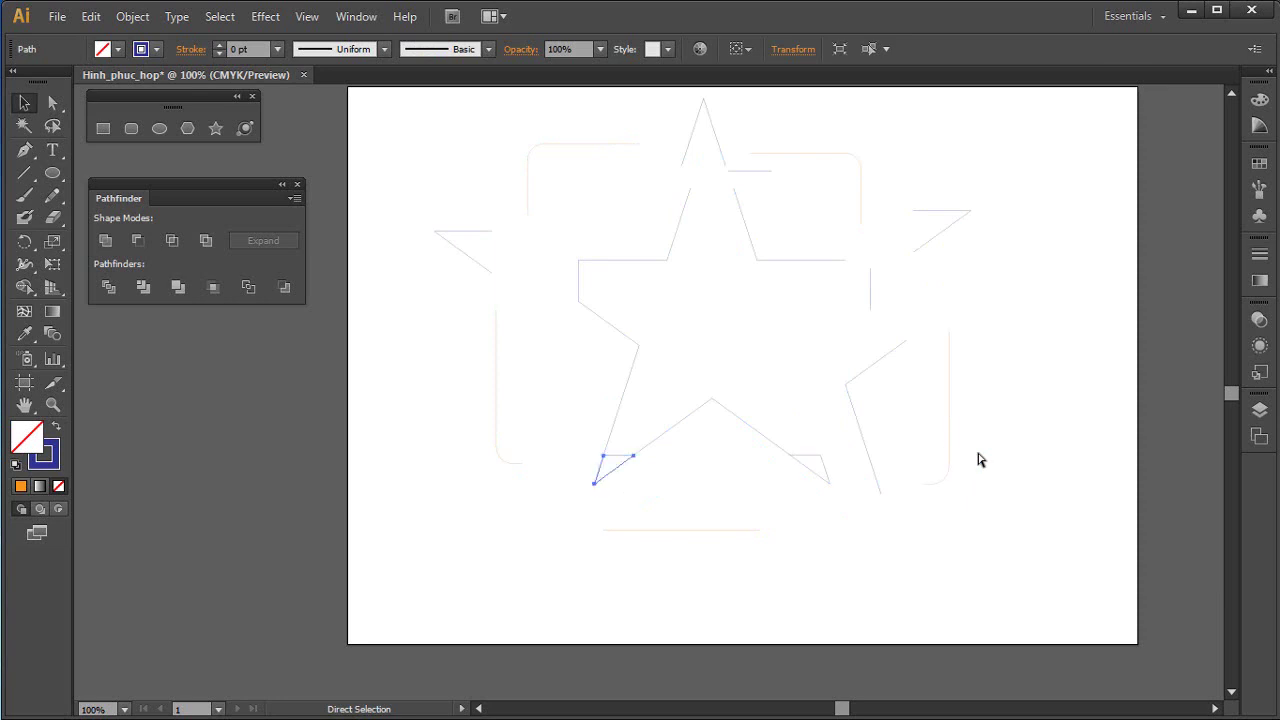
key(ctrl+z)
key(ctrl+z)
key(ctrl+z)
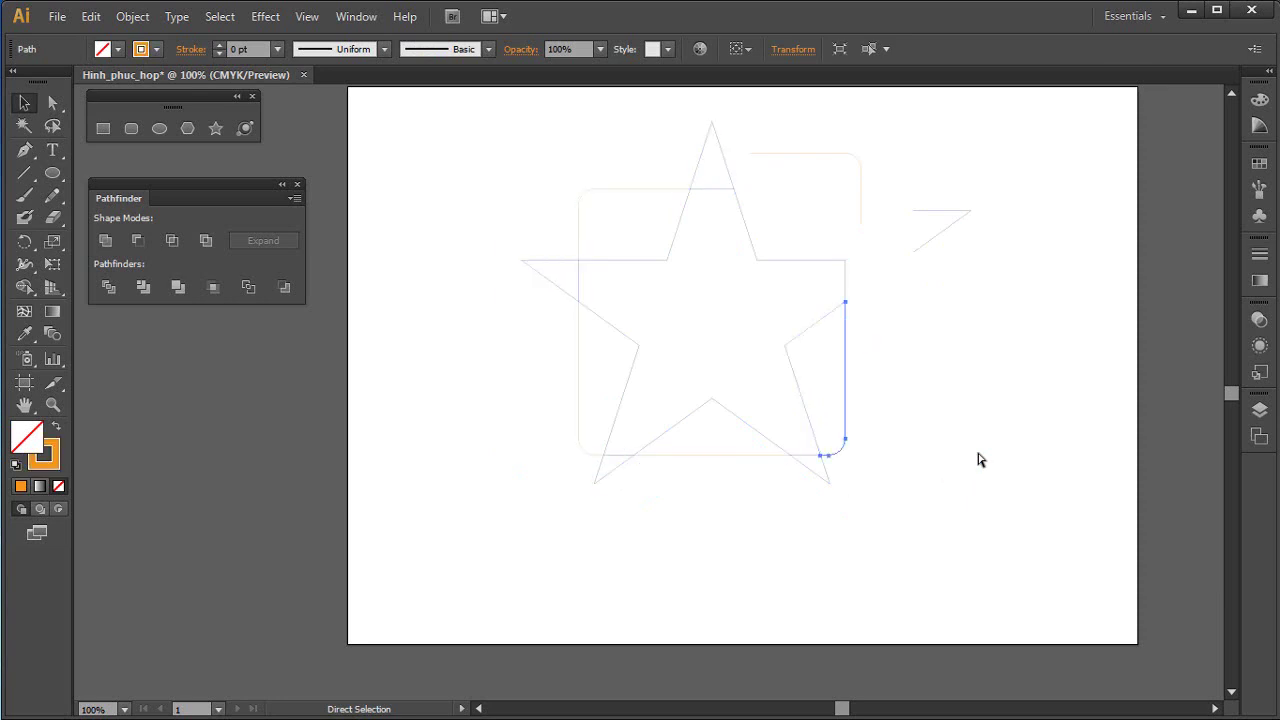
key(ctrl+z)
key(ctrl+z)
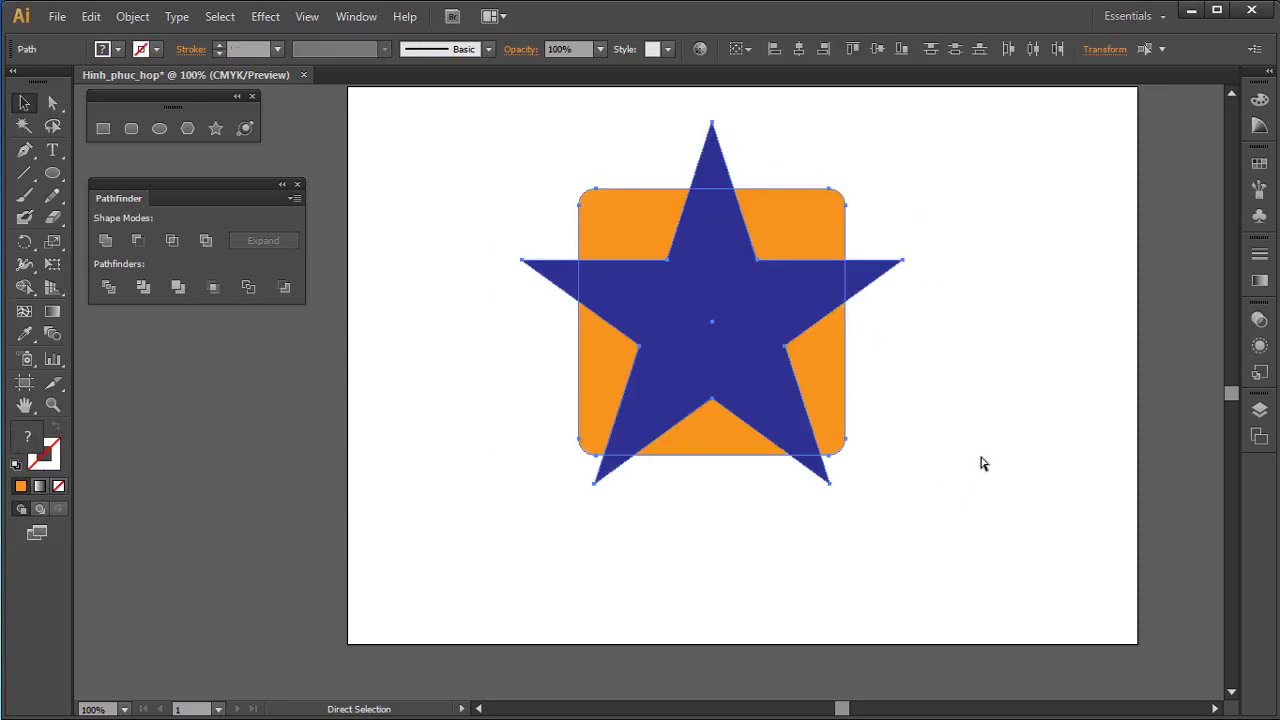
key(ctrl+z)
key(ctrl+z)
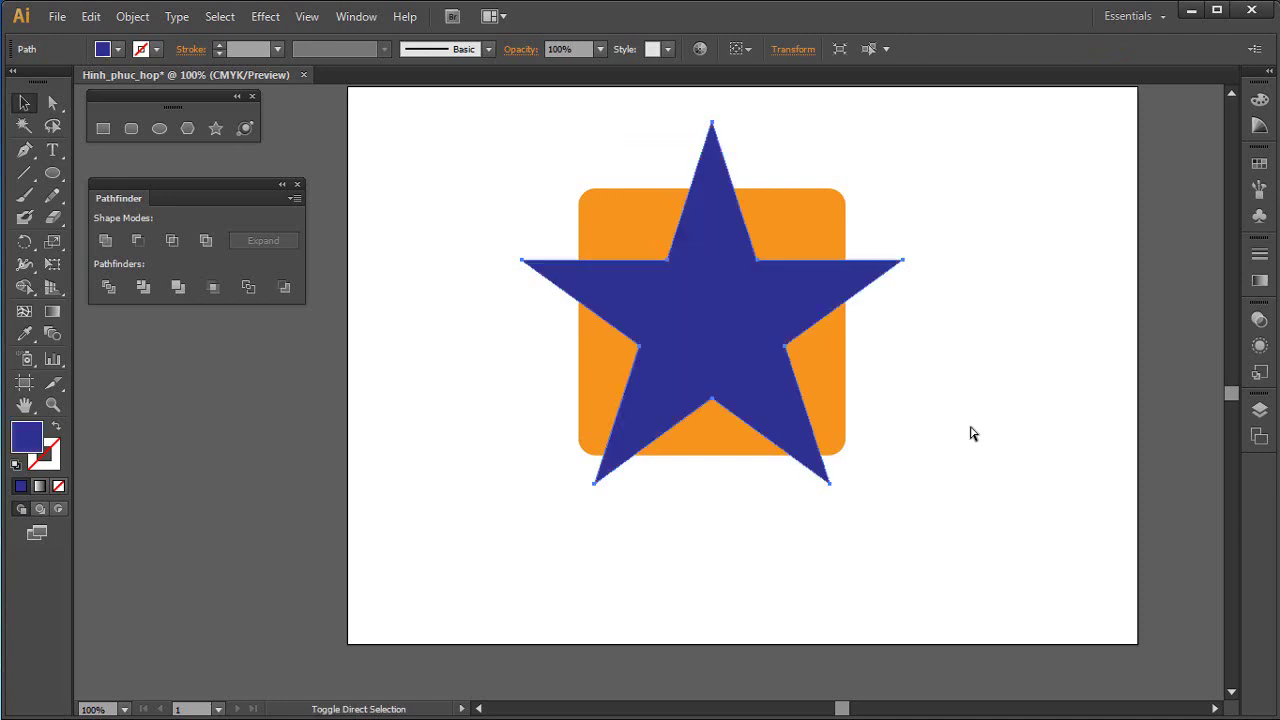
click(927, 400)
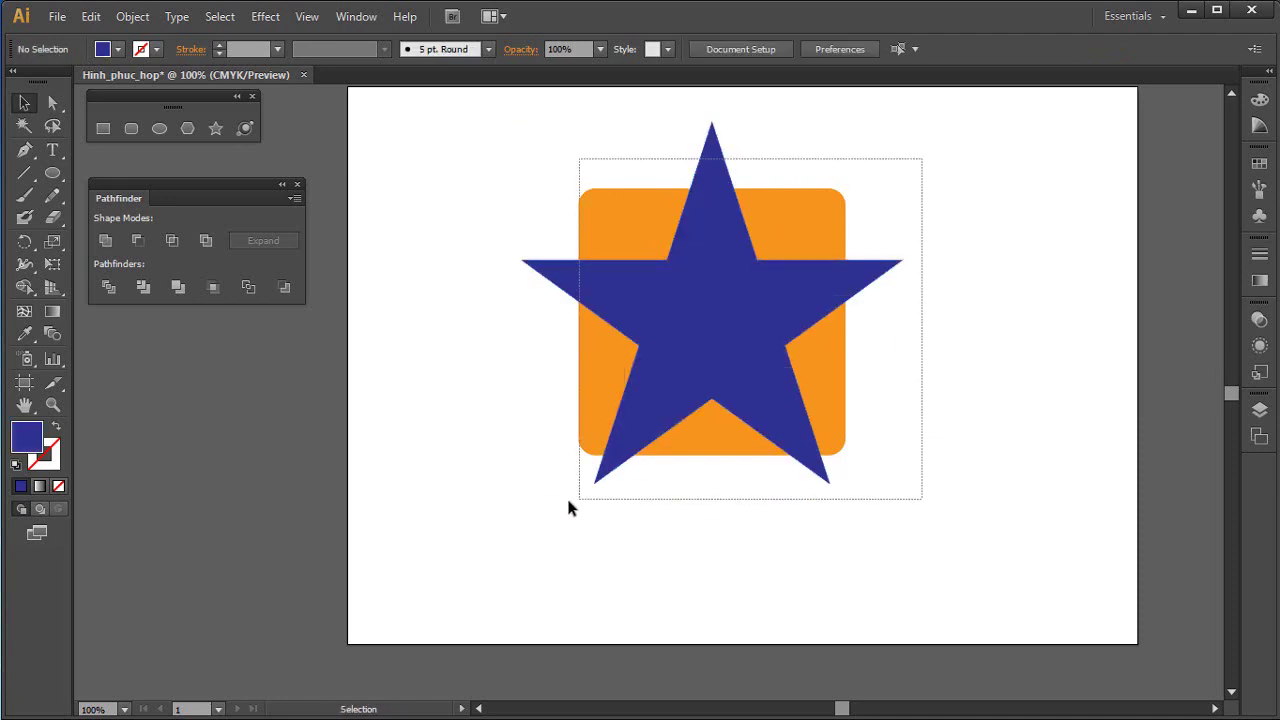
drag(921, 160, 568, 496)
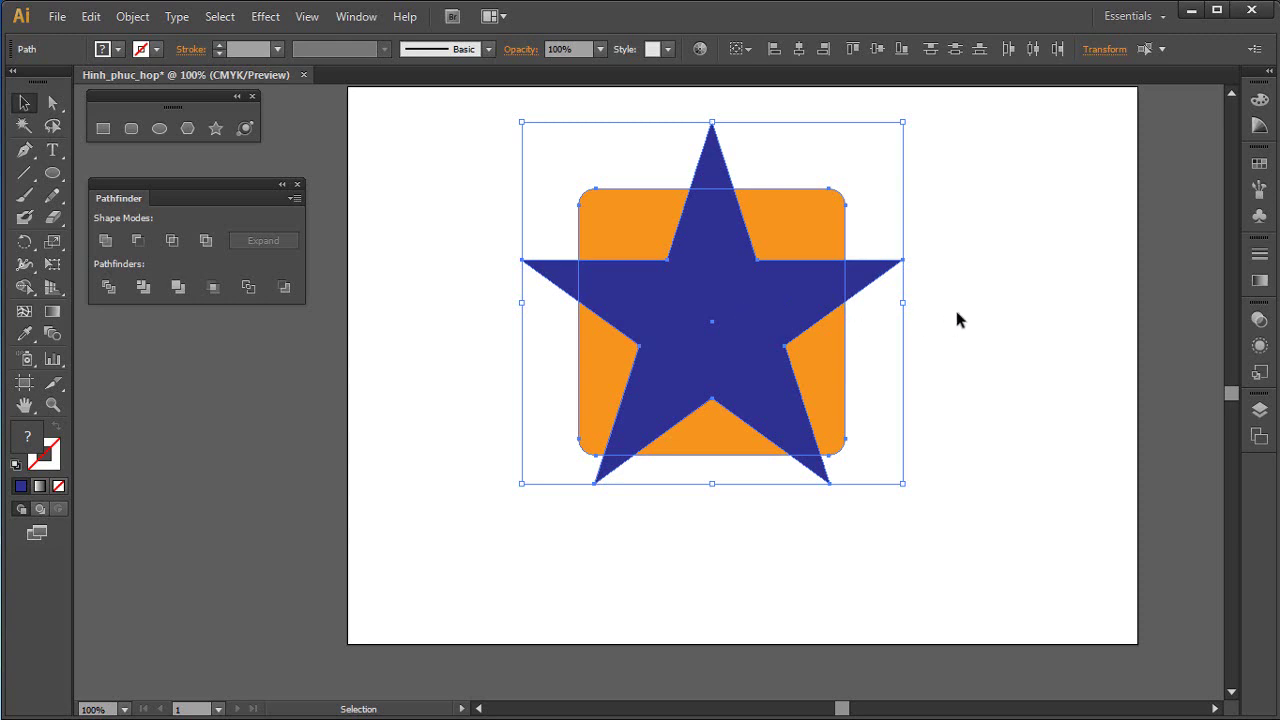
click(962, 260)
drag(967, 168, 480, 500)
Apply Pathfinder Minus Back to the star and square, then undo it
drag(425, 145, 845, 462)
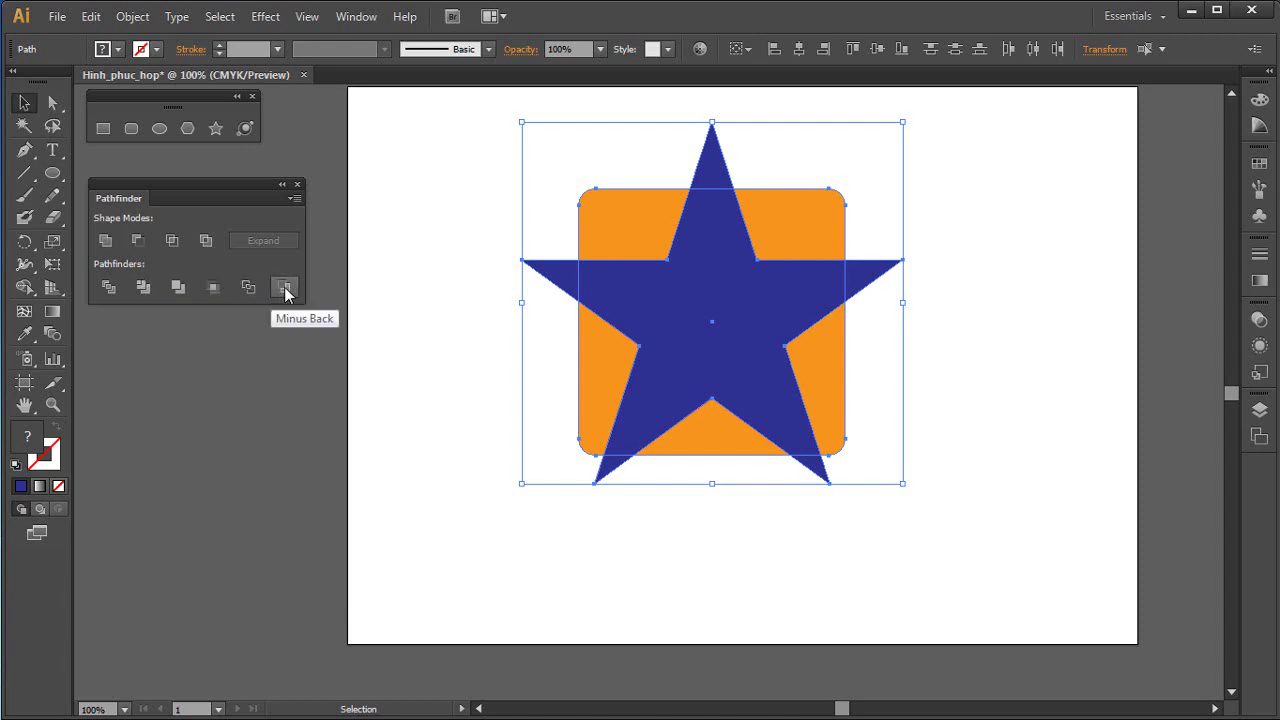
click(286, 290)
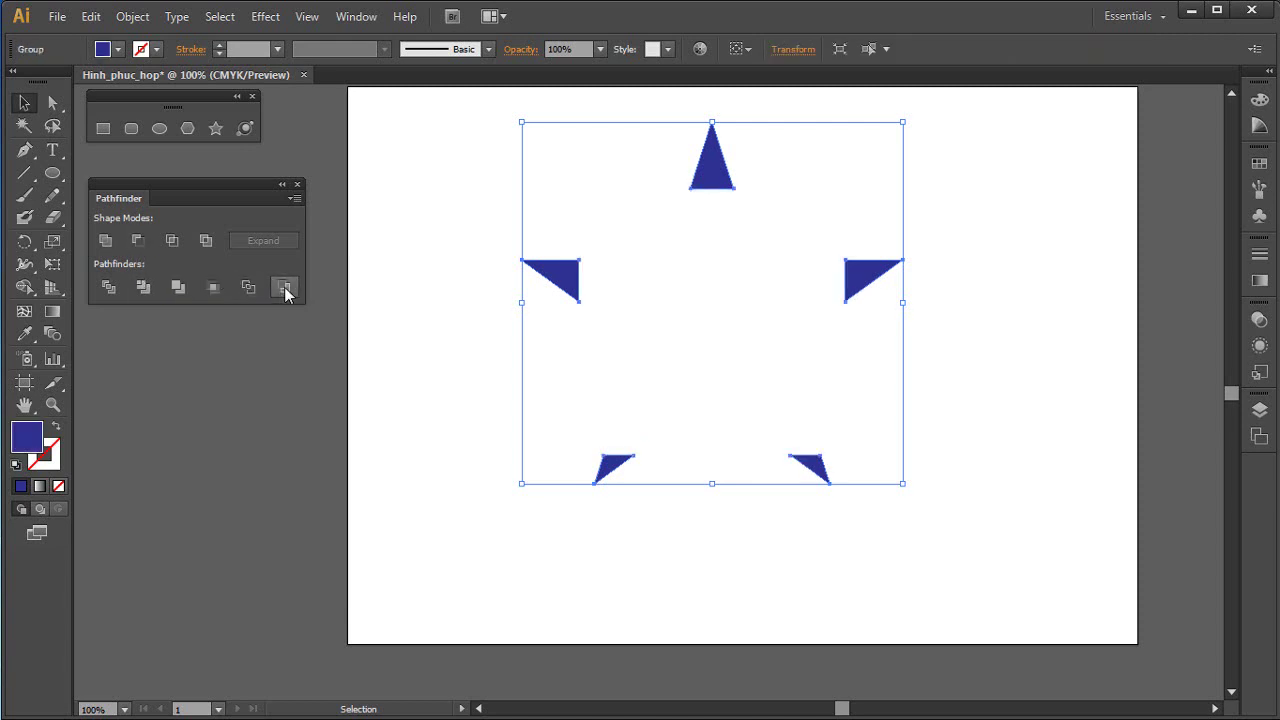
key(ctrl+z)
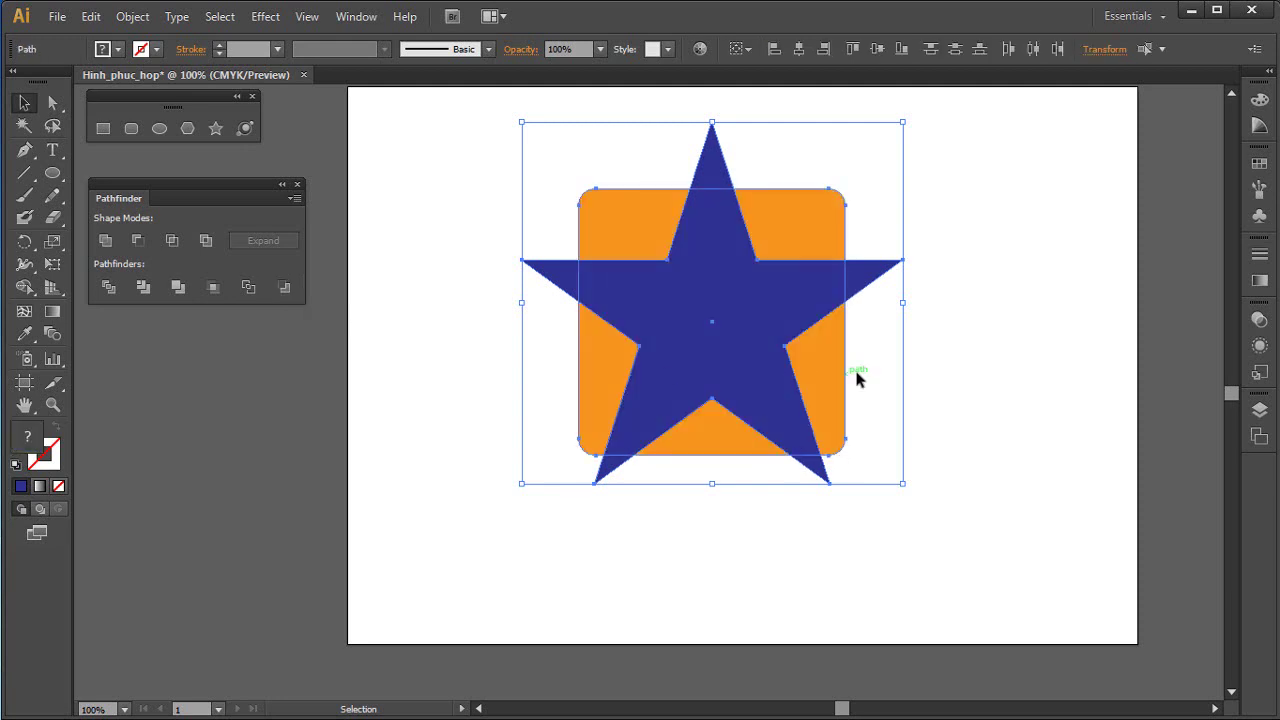
click(960, 383)
drag(960, 262, 606, 474)
Delete the star and square, draw a dark-blue circle, and Alt-drag a copy rightward
key(Delete)
click(159, 128)
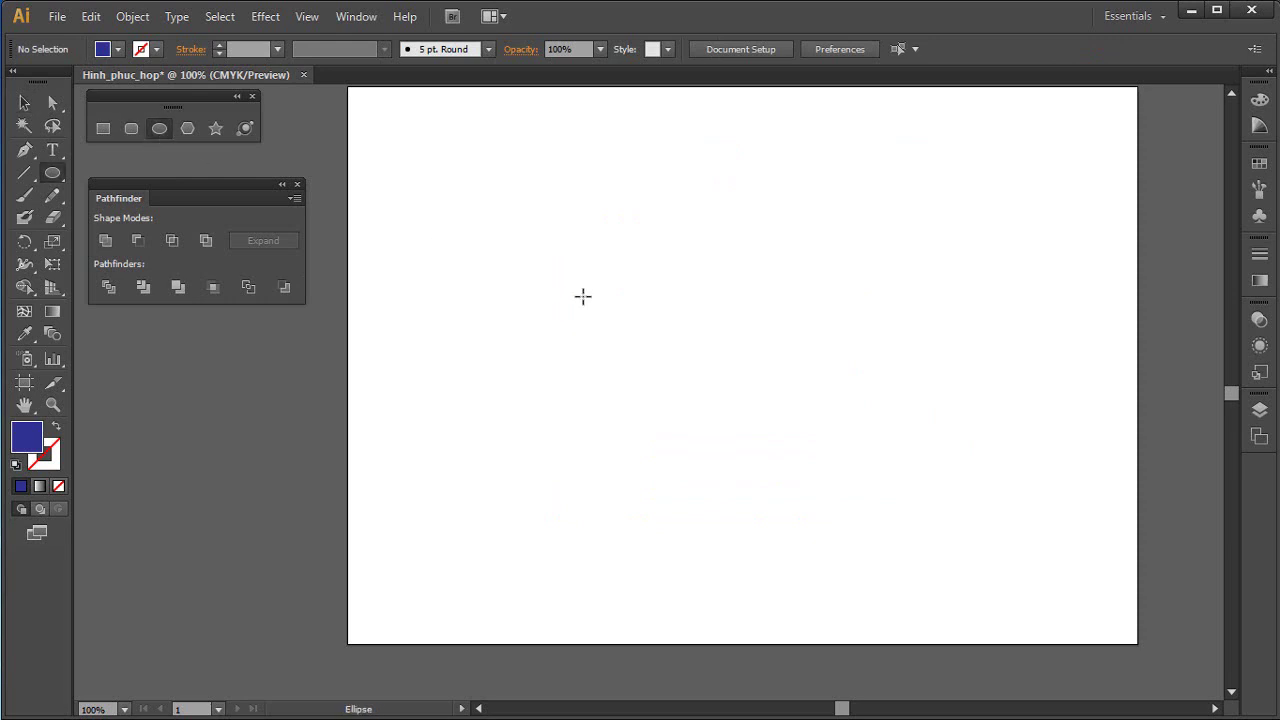
drag(493, 225, 686, 482)
key(v)
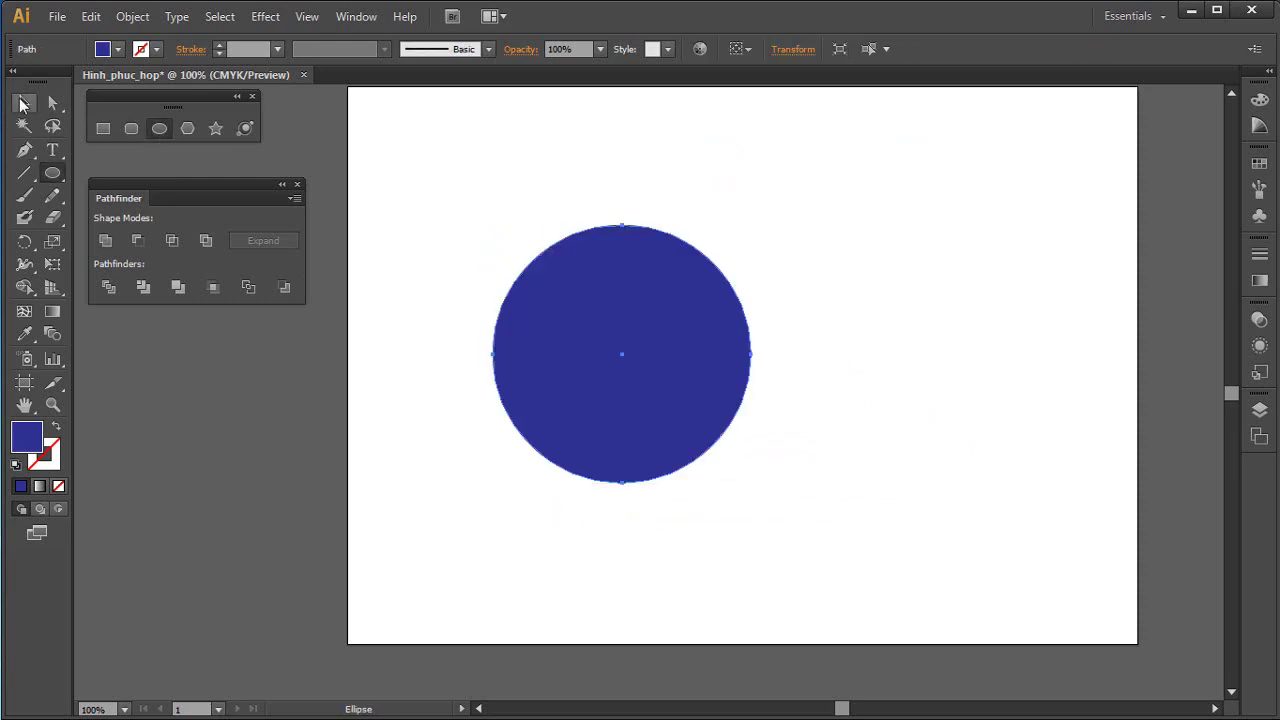
alt+drag(680, 399, 1059, 395)
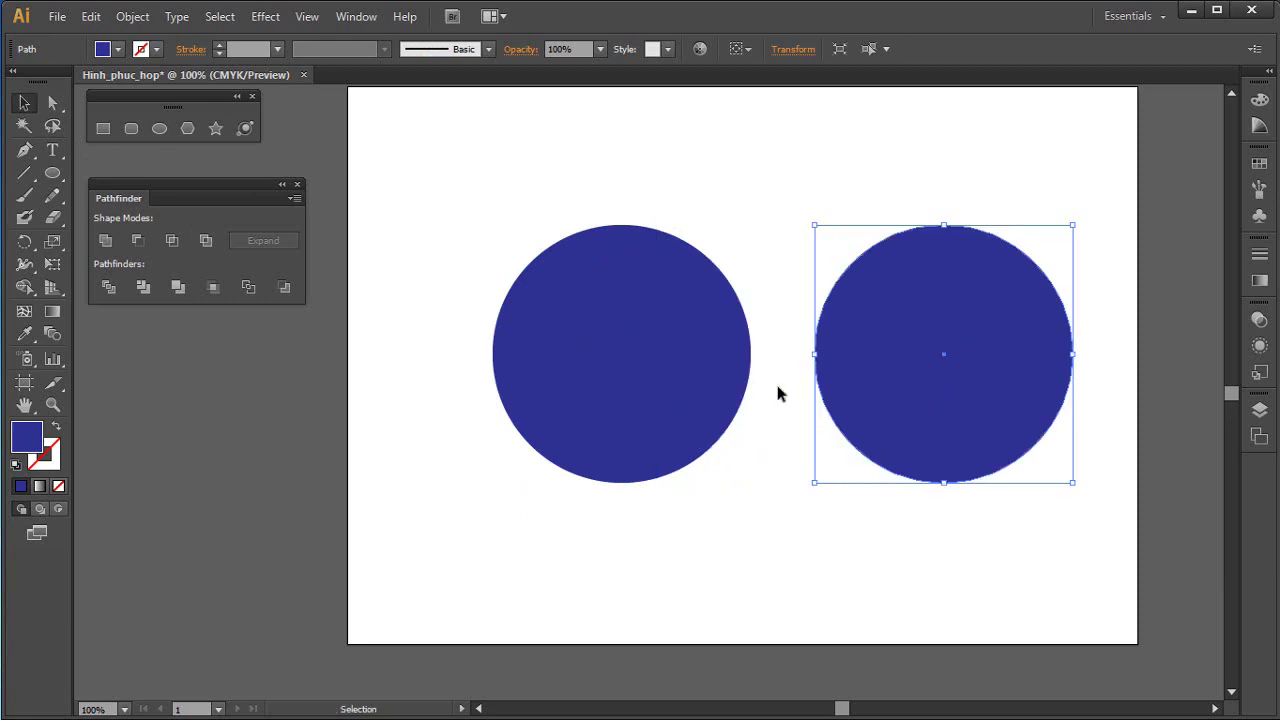
drag(735, 393, 694, 389)
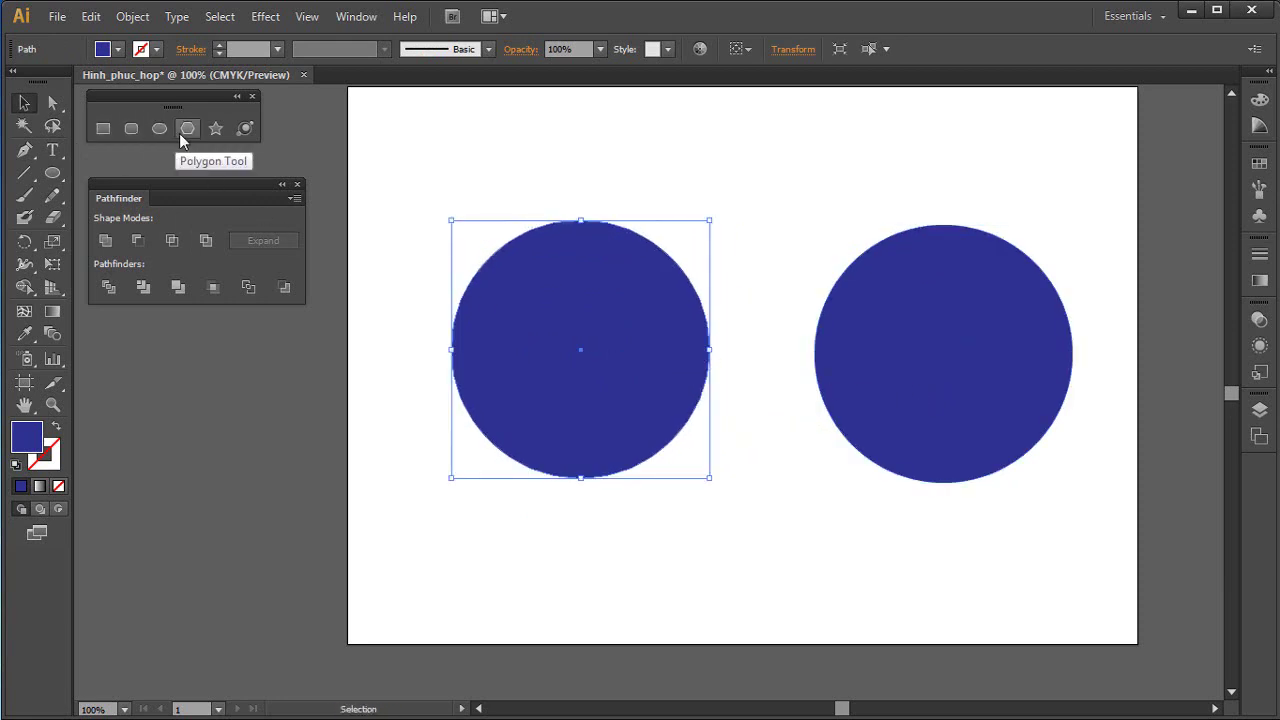
Draw a light-blue hexagon over the lower part of the left circle
click(183, 141)
mouse_move(548, 365)
mouse_down()
mouse_move(618, 483)
mouse_move(600, 520)
mouse_up()
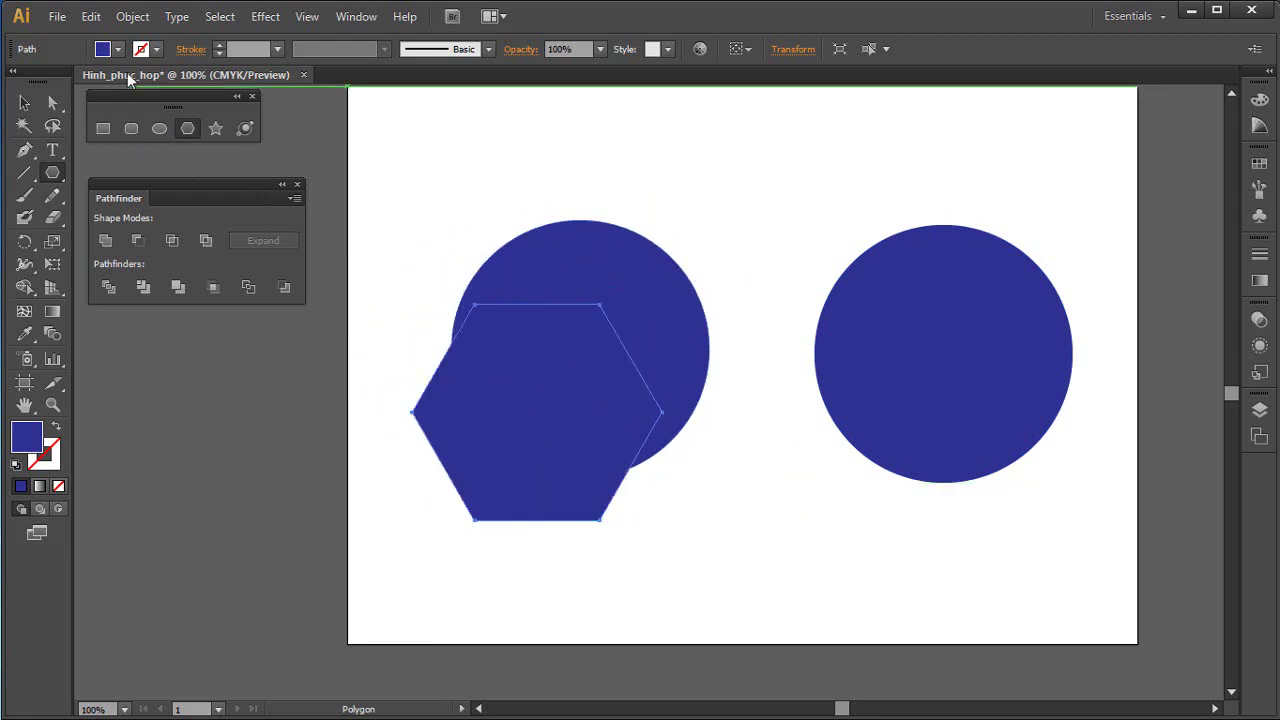
click(118, 49)
click(17, 80)
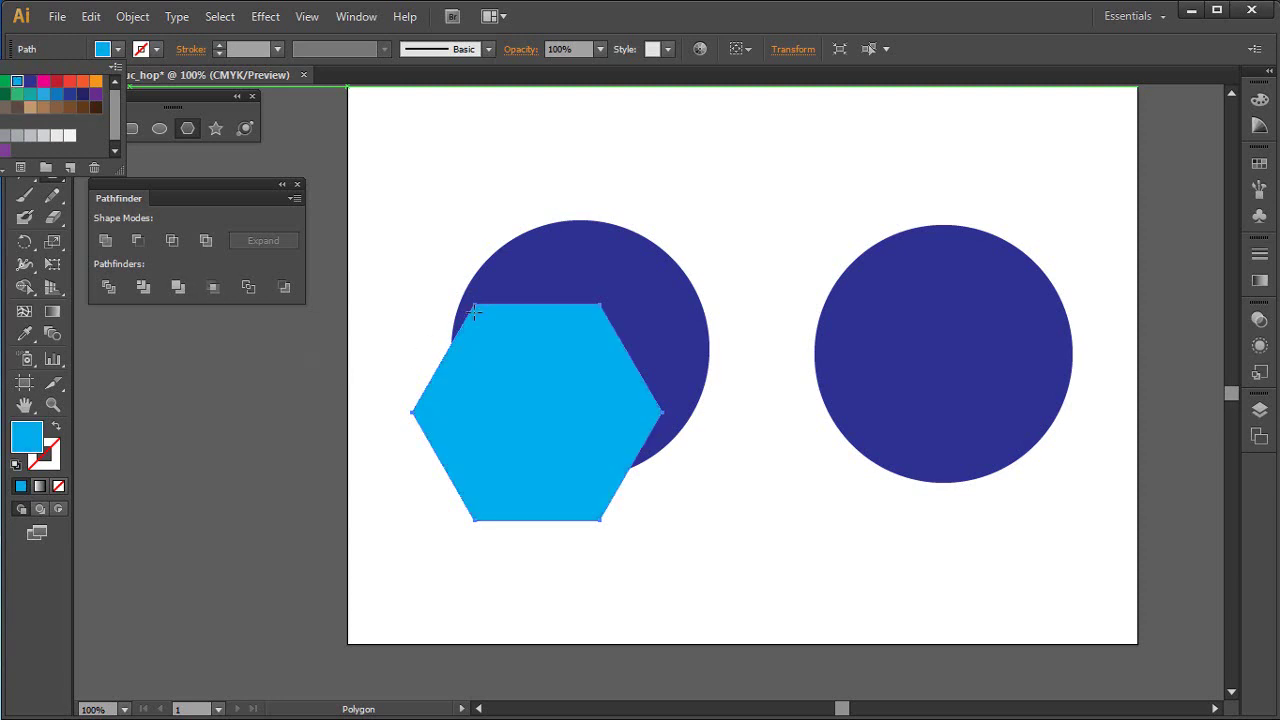
key(v)
Copy the hexagon onto the right circle's top and fill that circle orange
mouse_move(548, 400)
mouse_down()
mouse_move(872, 432)
mouse_move(970, 228)
mouse_up()
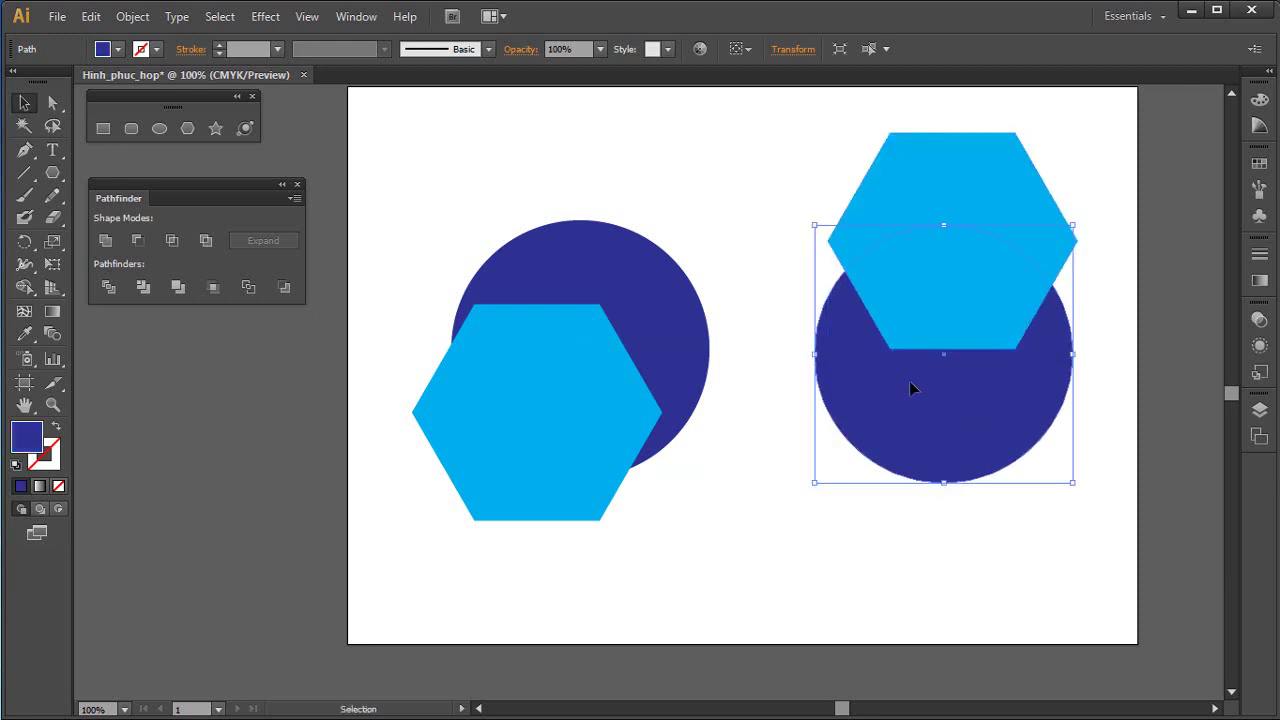
click(117, 49)
click(96, 81)
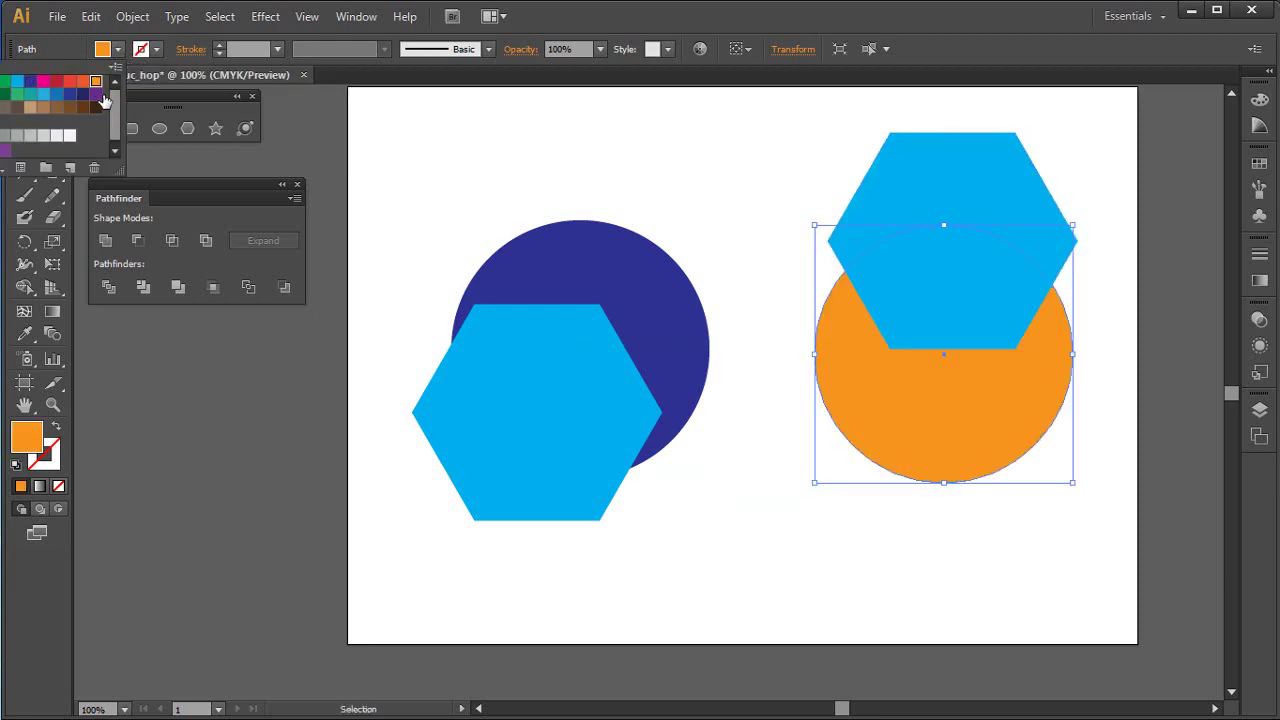
click(772, 201)
drag(755, 138, 993, 510)
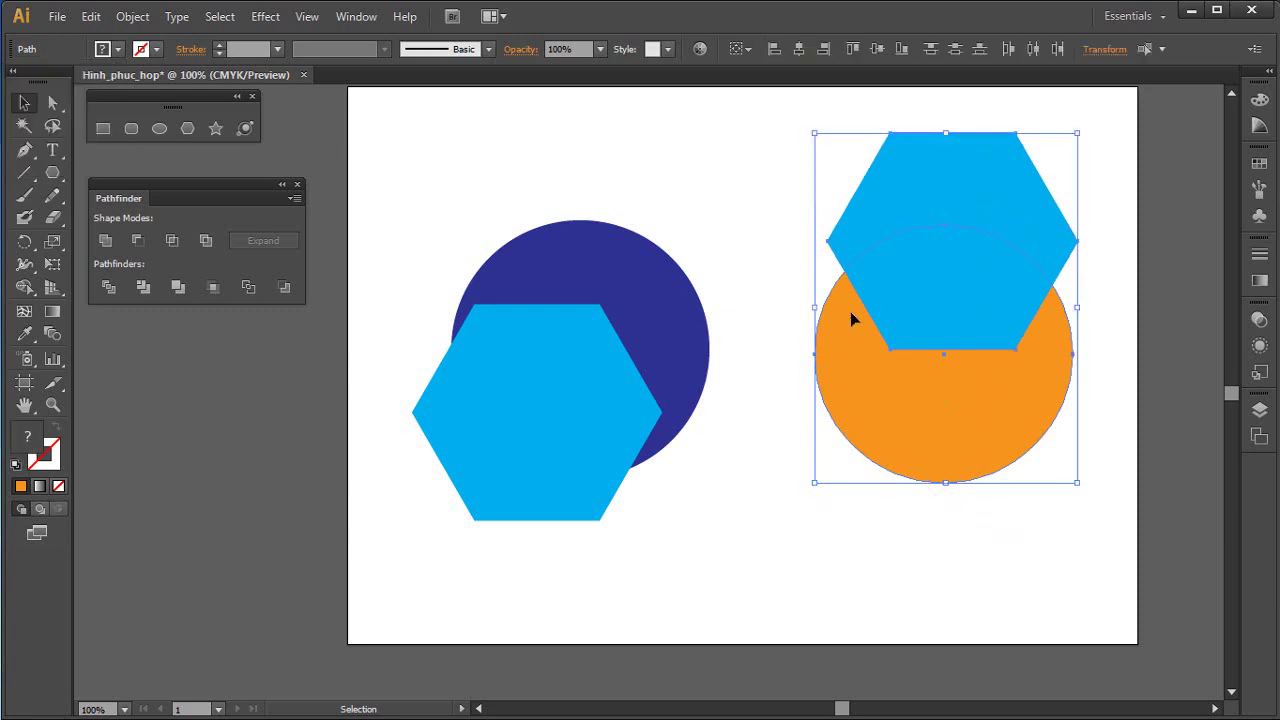
Apply Minus Front to the left circle and hexagon, then move the result
drag(735, 170, 545, 510)
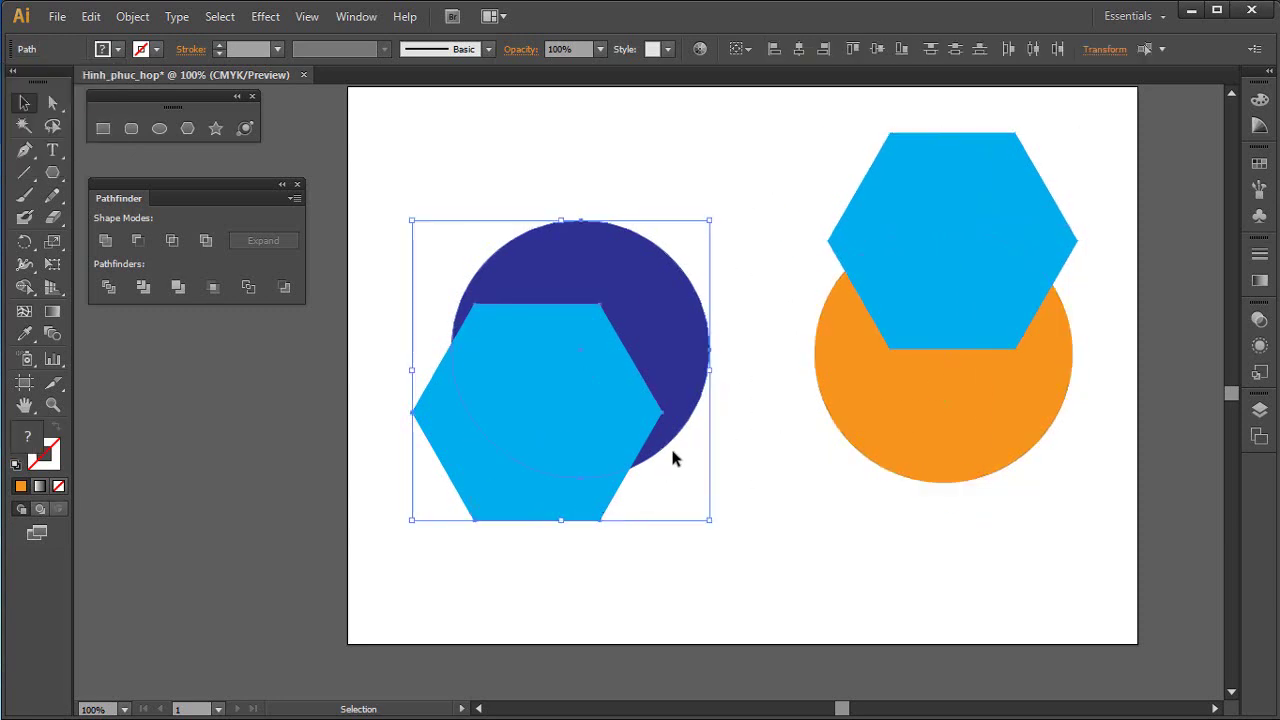
drag(719, 236, 447, 561)
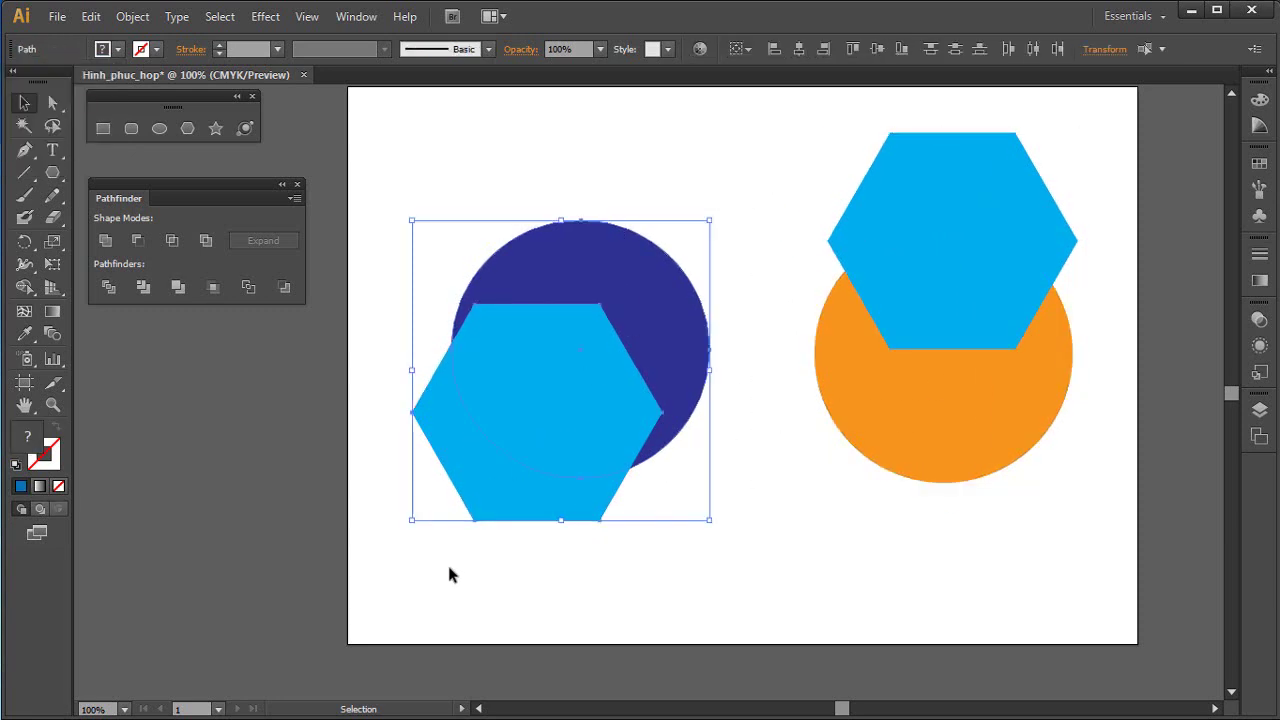
click(140, 244)
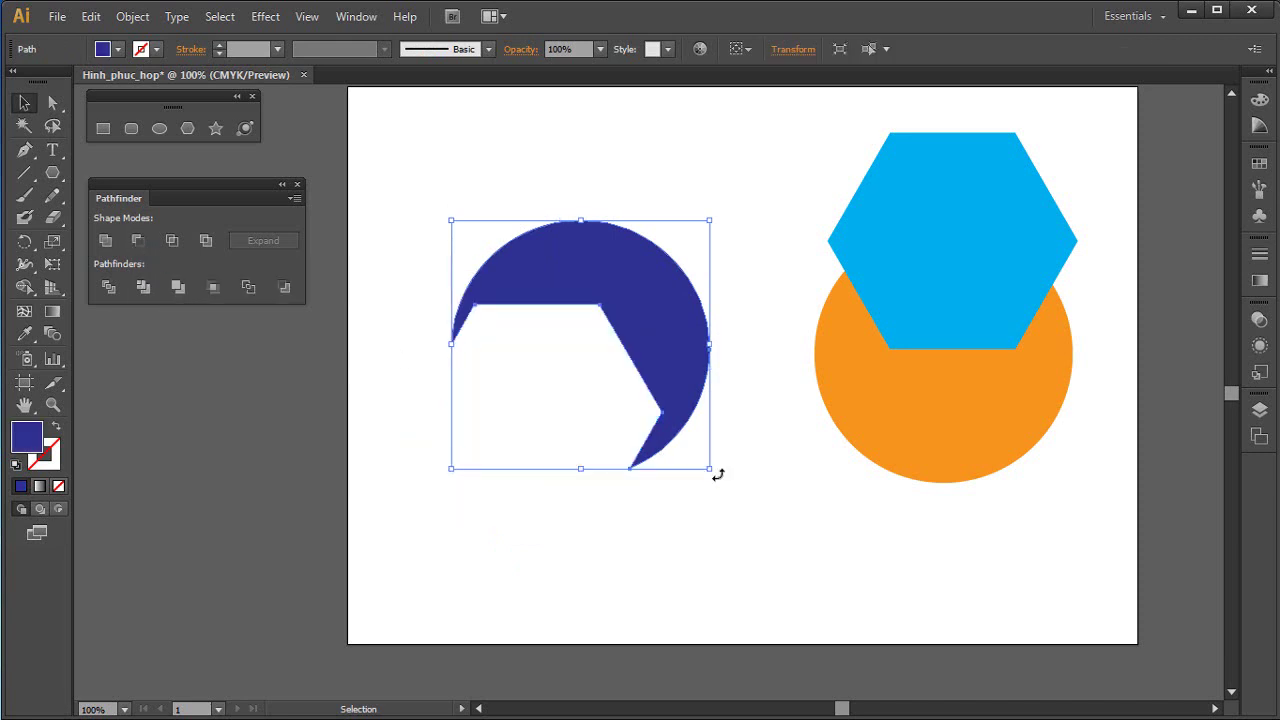
click(737, 222)
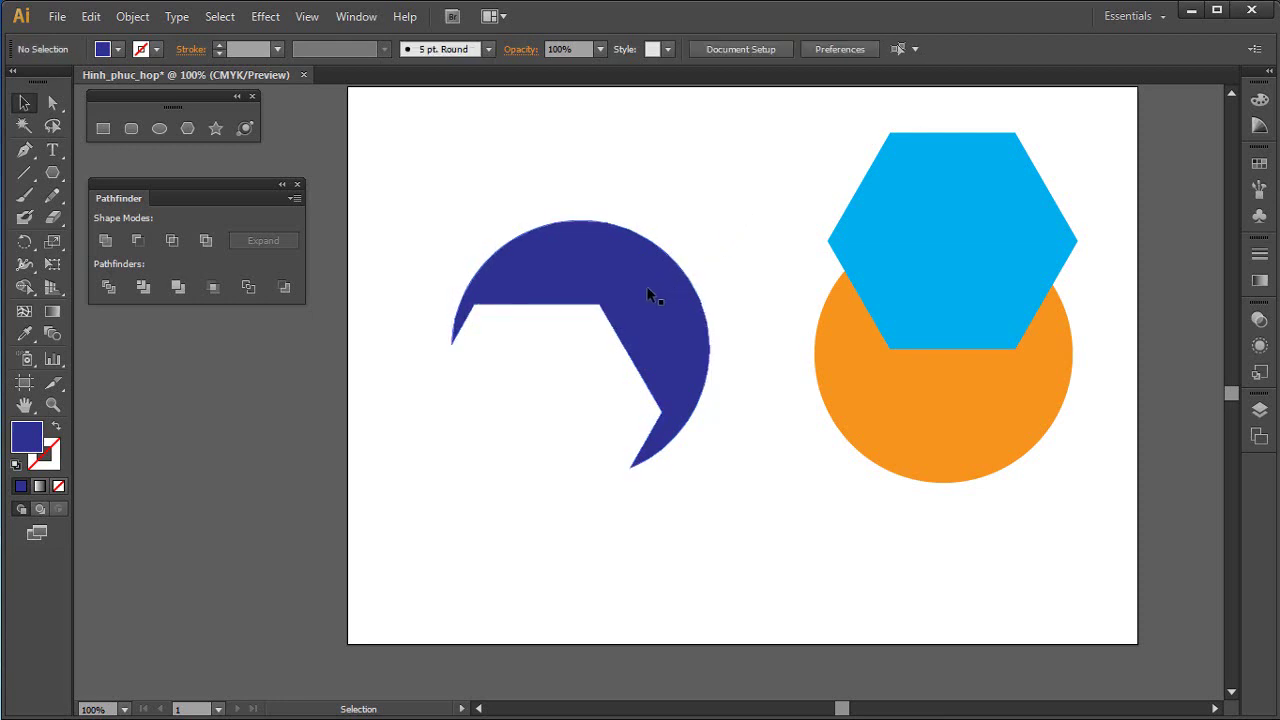
drag(652, 300, 636, 270)
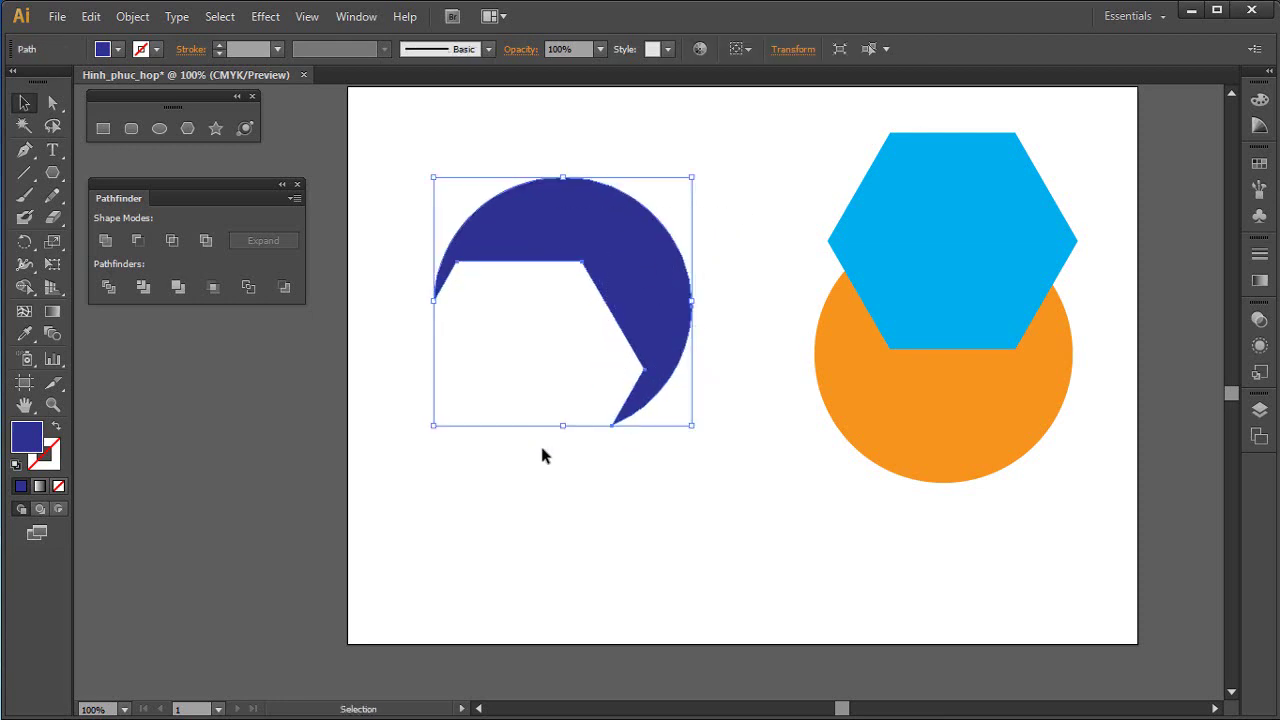
Apply Minus Back to the right pair, then undo both subtractions
drag(758, 149, 1022, 585)
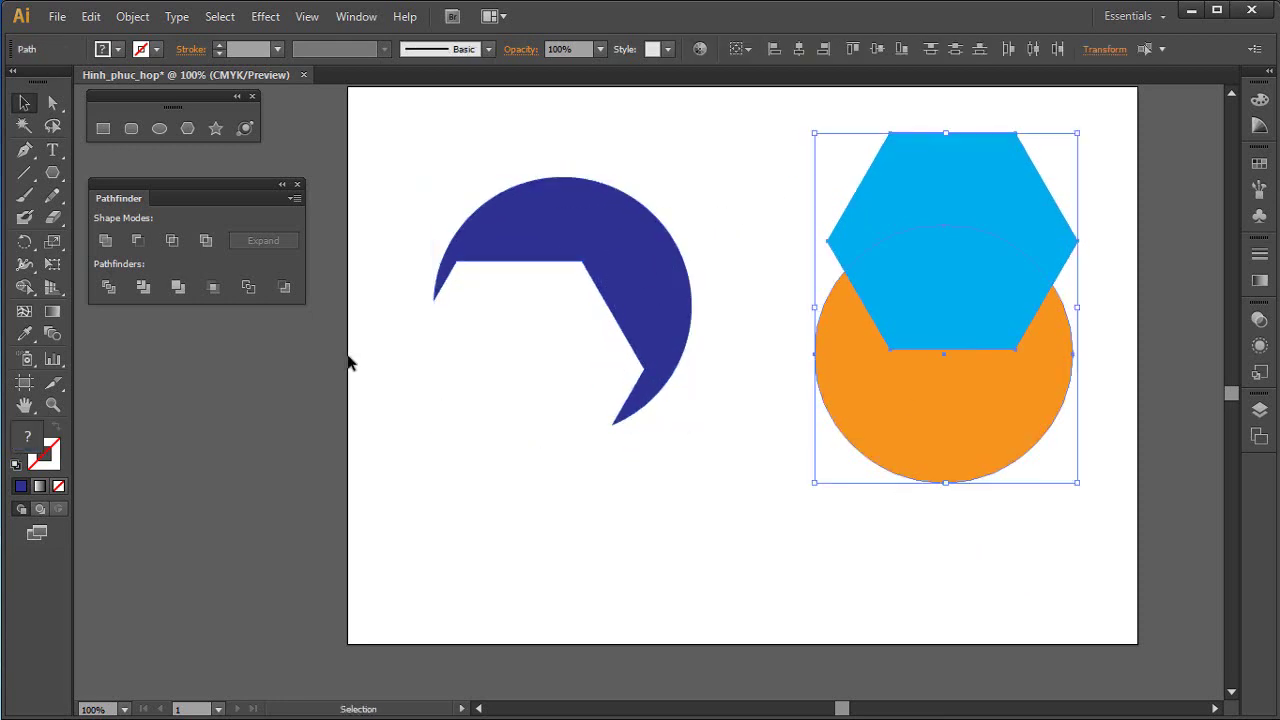
click(285, 288)
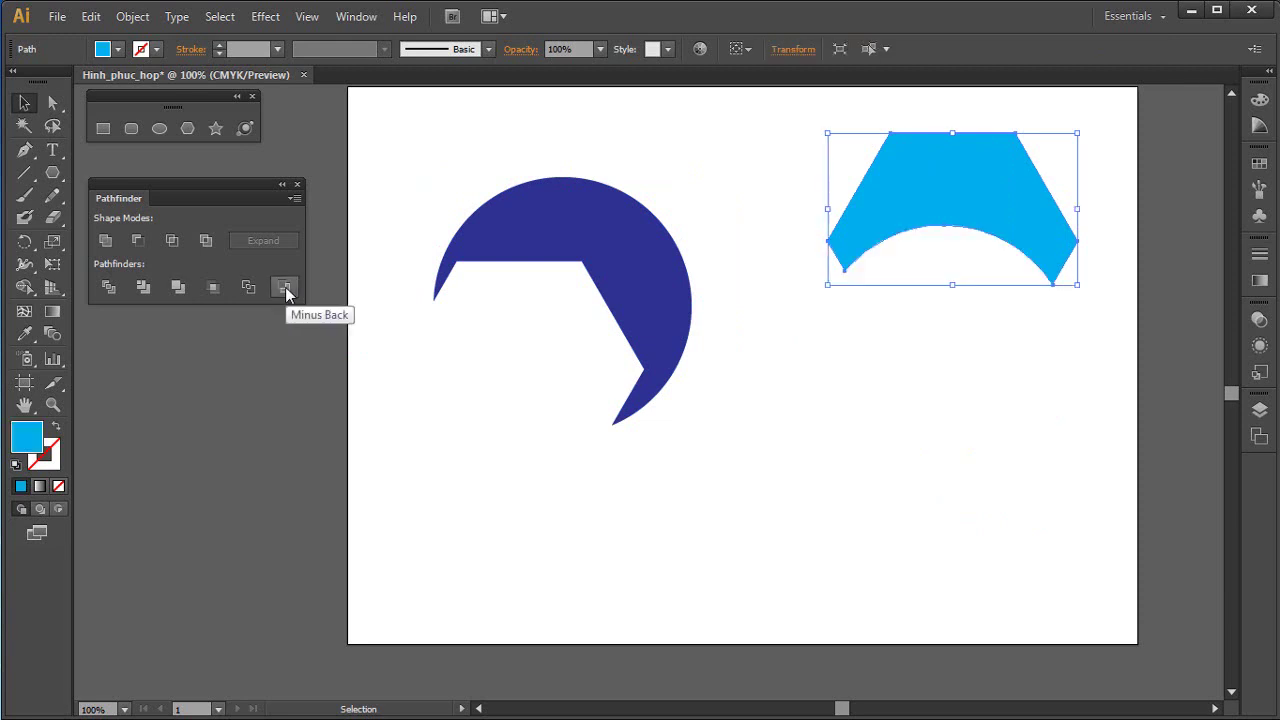
key(ctrl+z)
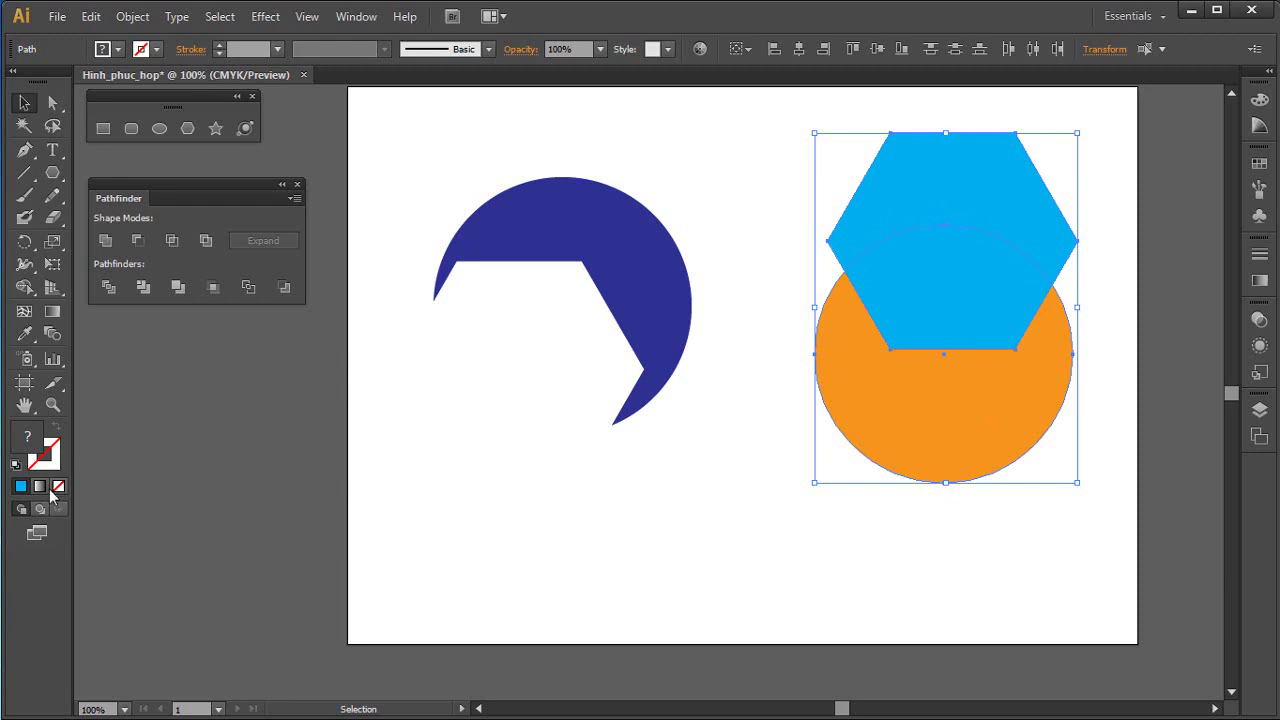
click(283, 288)
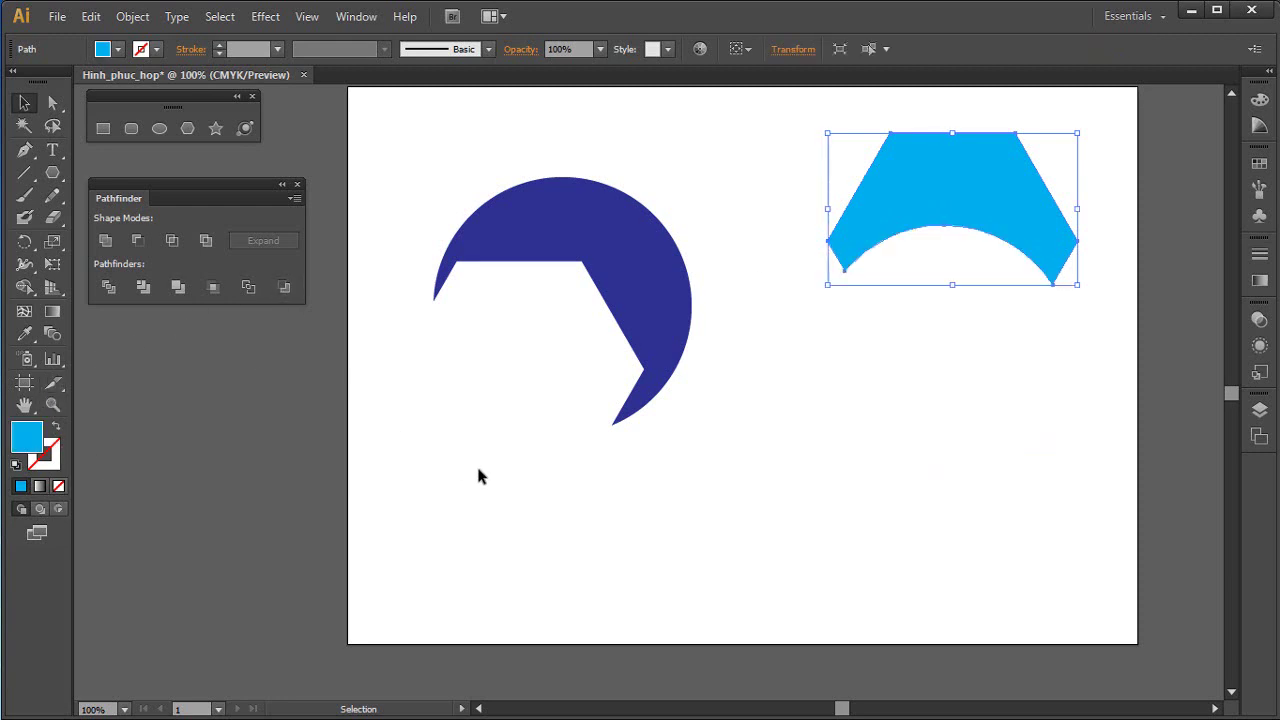
click(714, 496)
key(ctrl+z)
key(ctrl+z)
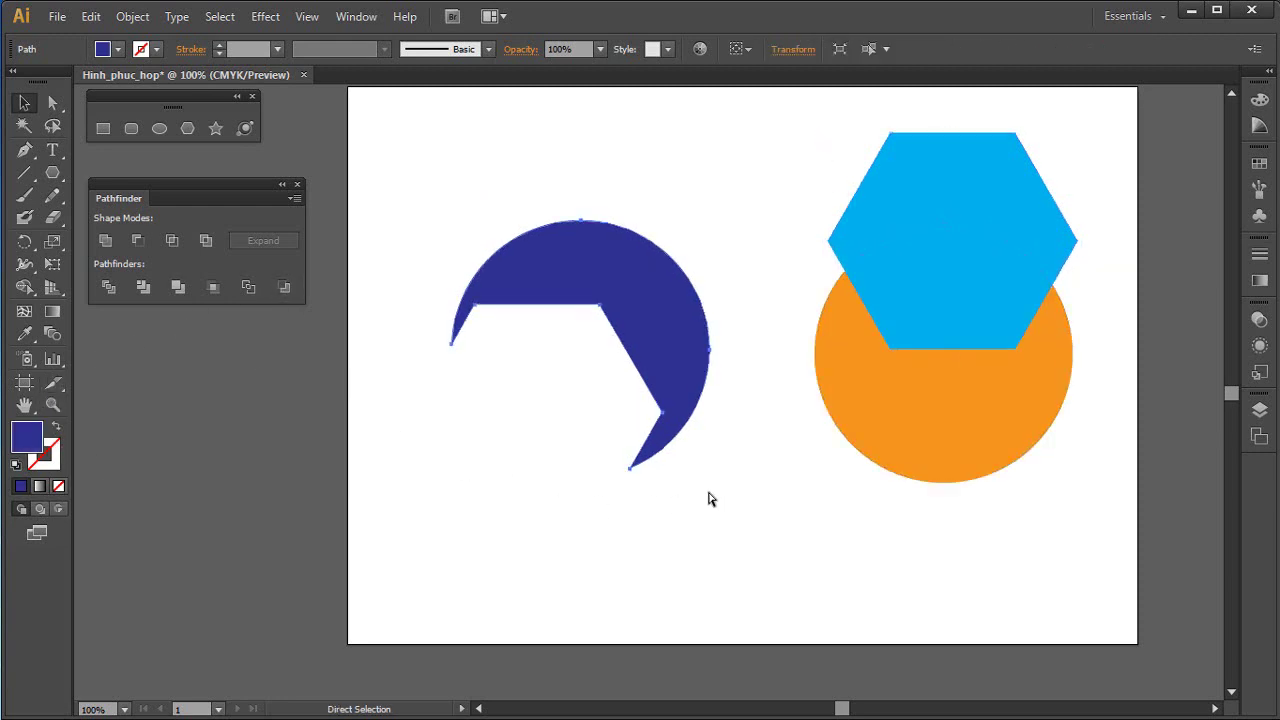
key(ctrl+z)
Try Minus Back on the left pair, undo it, then apply Minus Front
key(v)
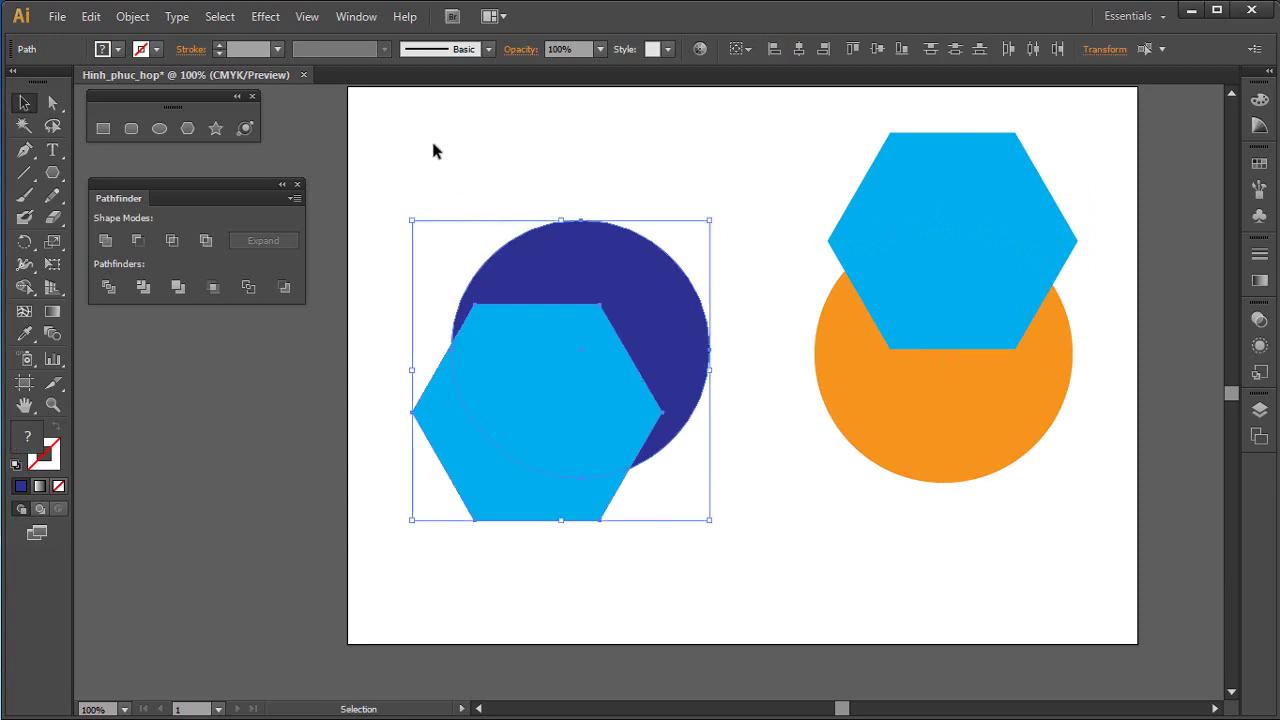
drag(434, 149, 731, 478)
click(284, 287)
key(ctrl+z)
click(145, 240)
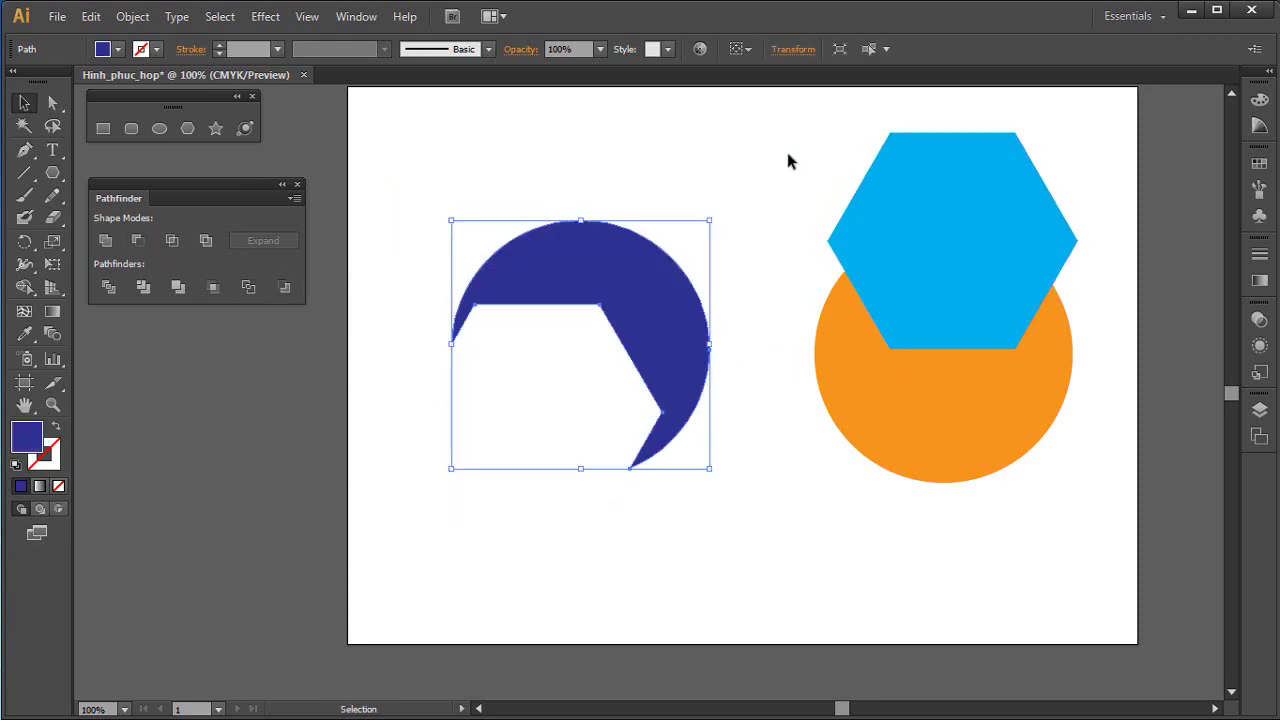
Apply Minus Back to the right pair, move both cut shapes, then undo
drag(787, 152, 1048, 458)
click(284, 287)
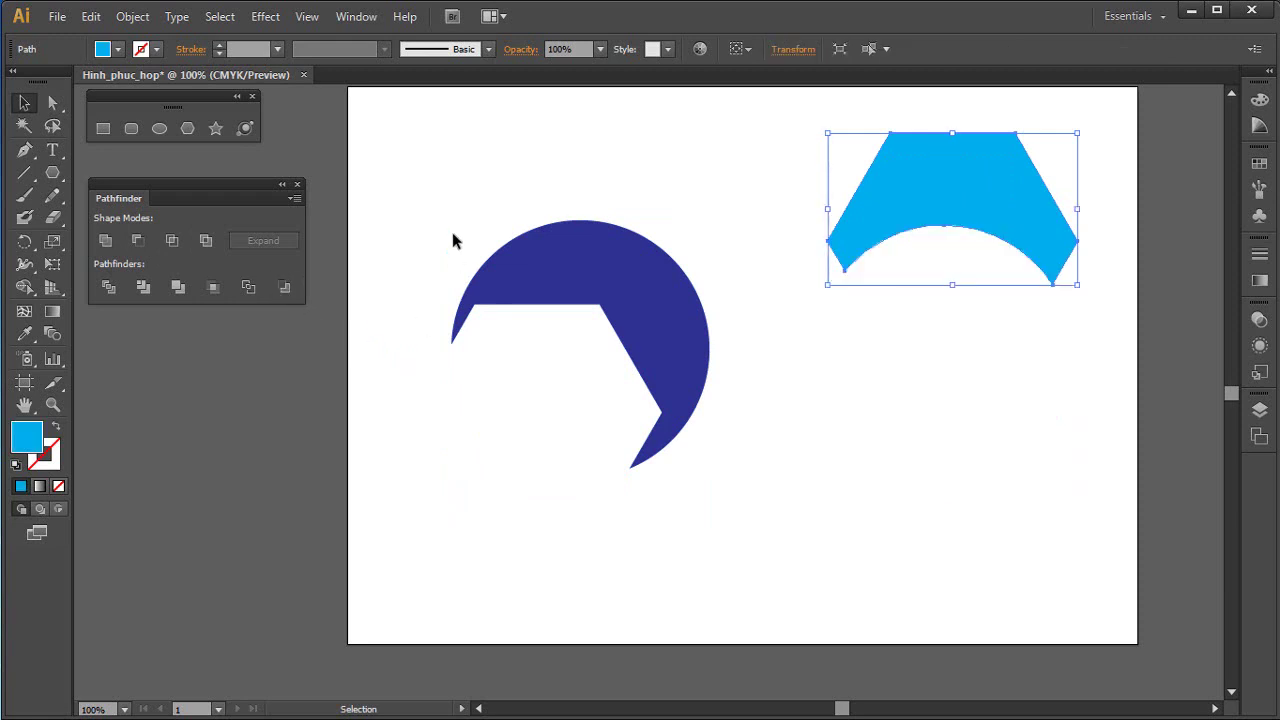
click(452, 233)
drag(936, 219, 851, 294)
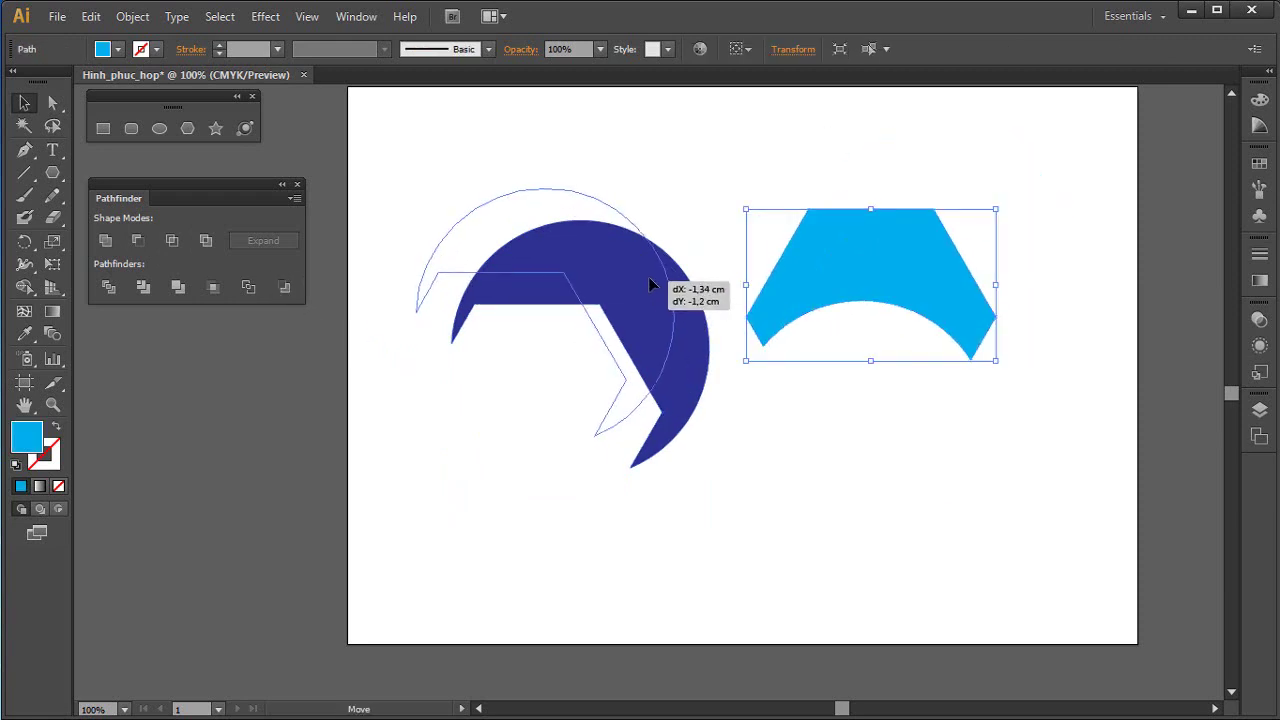
drag(708, 320, 672, 288)
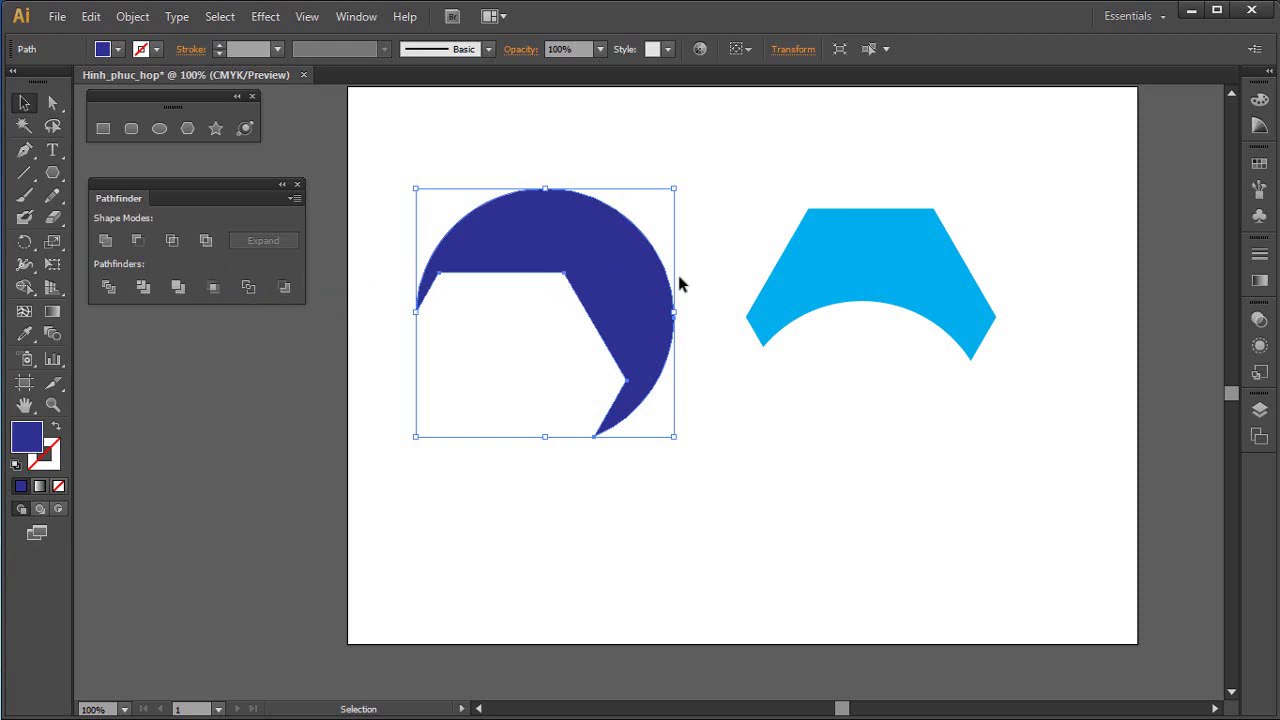
key(ctrl)
key(ctrl+z)
key(ctrl+z)
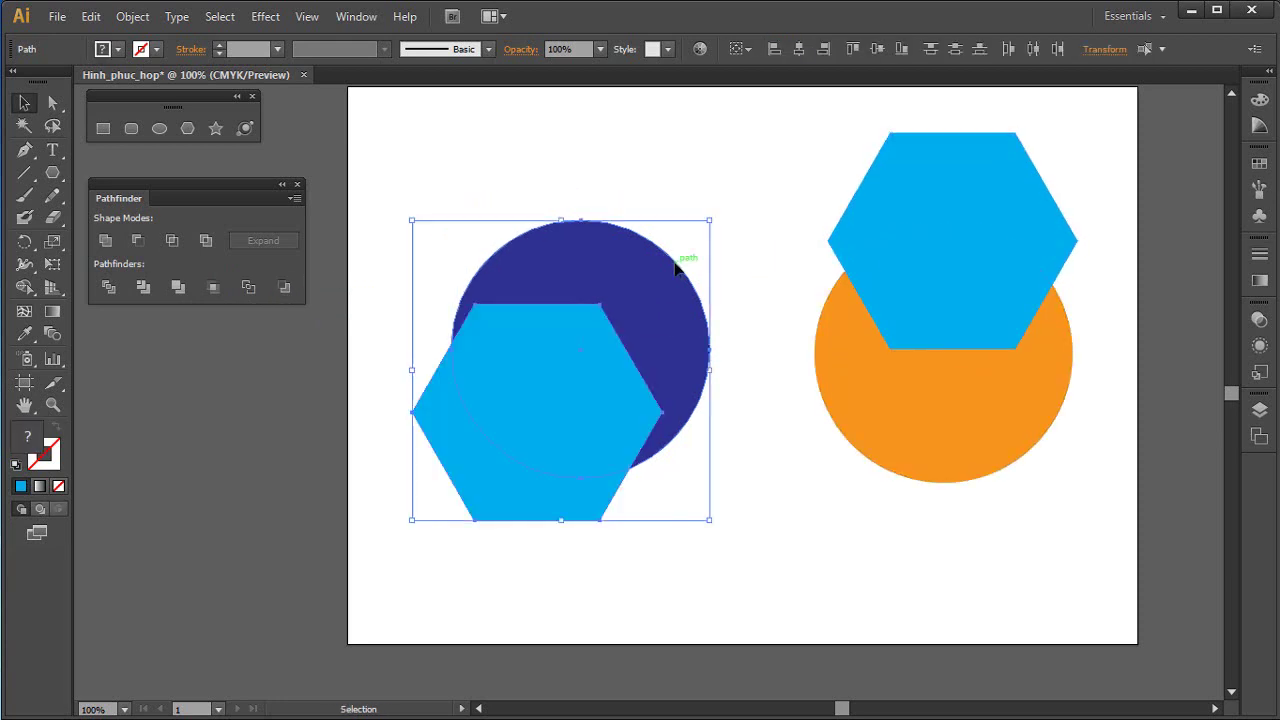
Select the left circle and hexagon individually, ending on the dark circle
click(727, 185)
drag(720, 106, 479, 470)
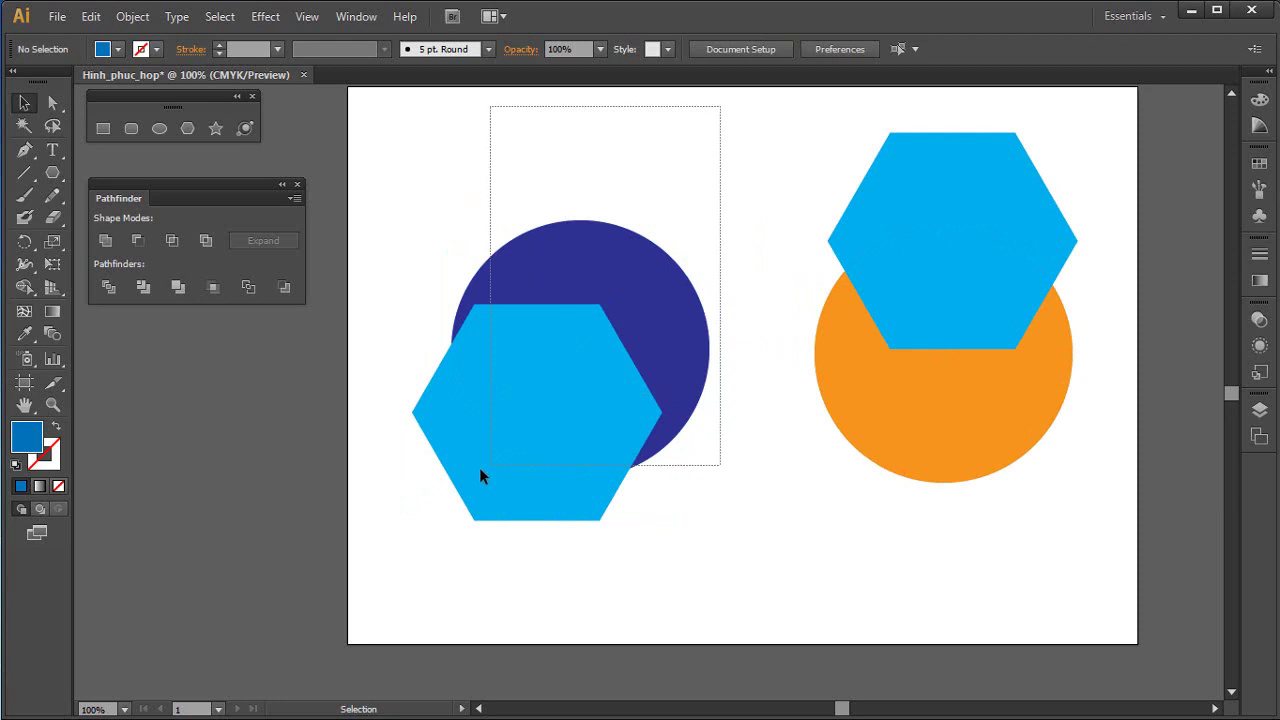
click(755, 399)
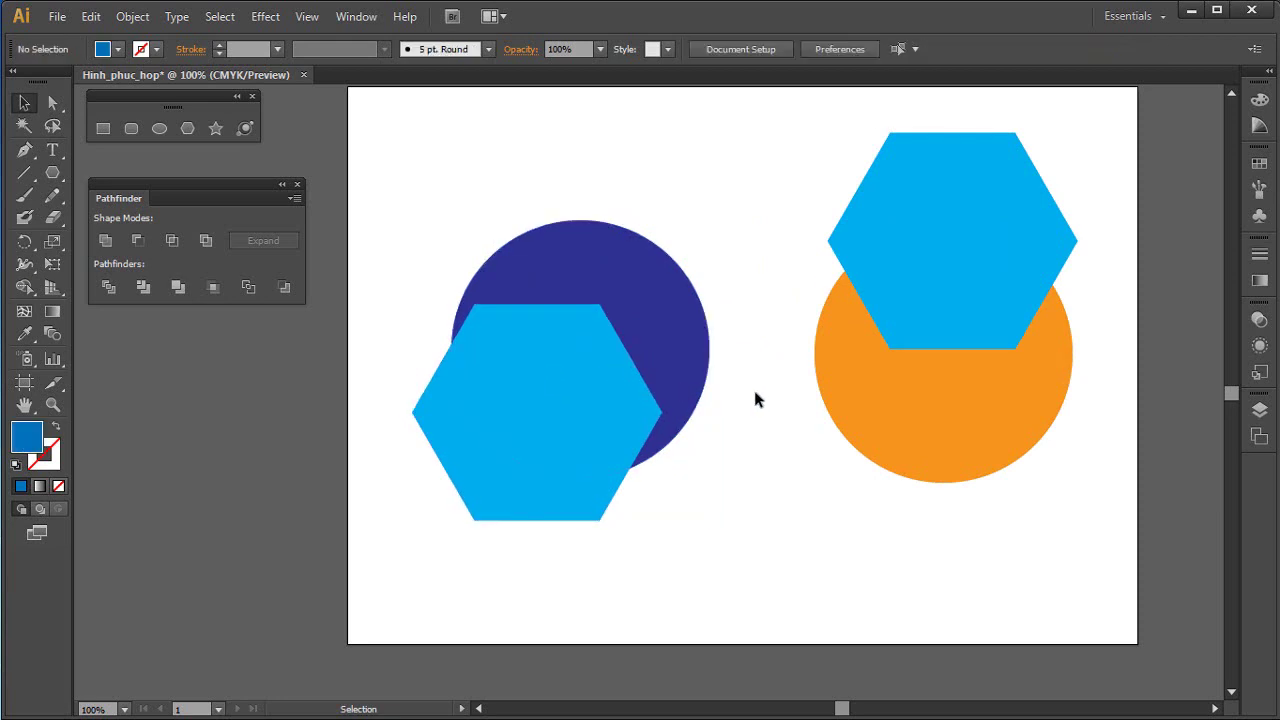
click(648, 327)
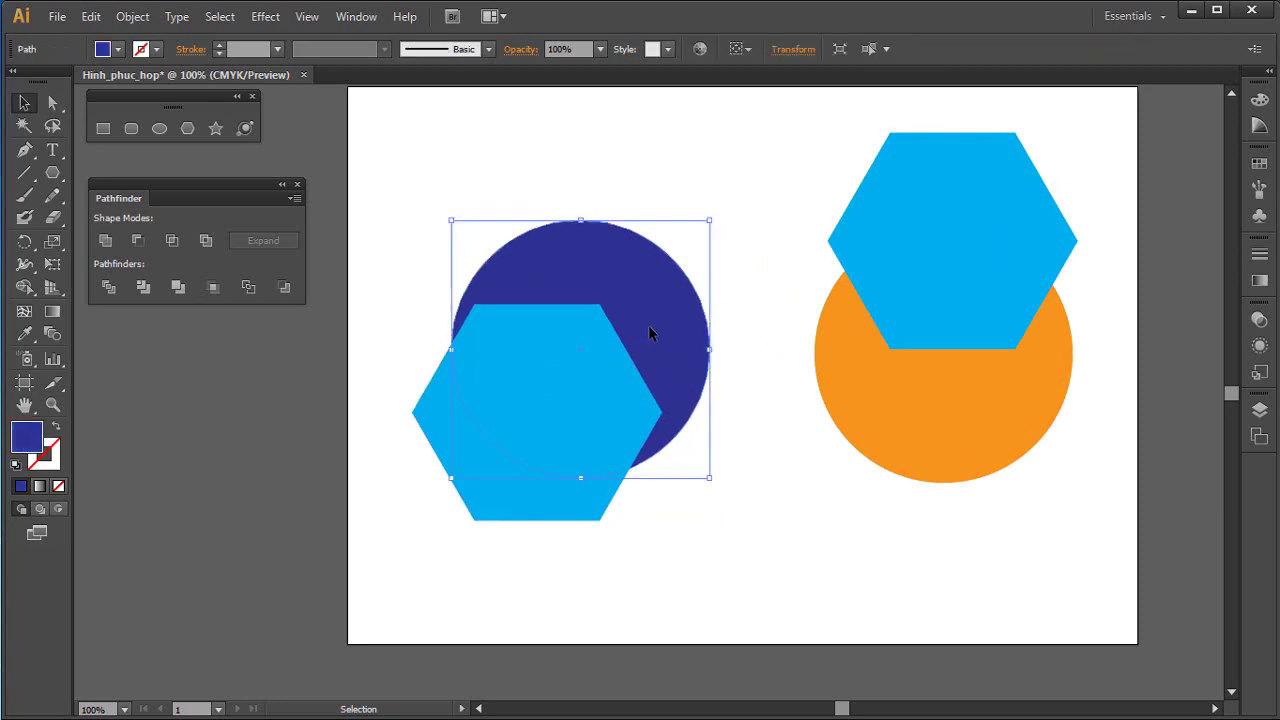
click(600, 388)
click(596, 292)
Bring the dark circle to front, apply Minus Front with the hexagon, then undo
right_click(540, 279)
mouse_move(592, 540)
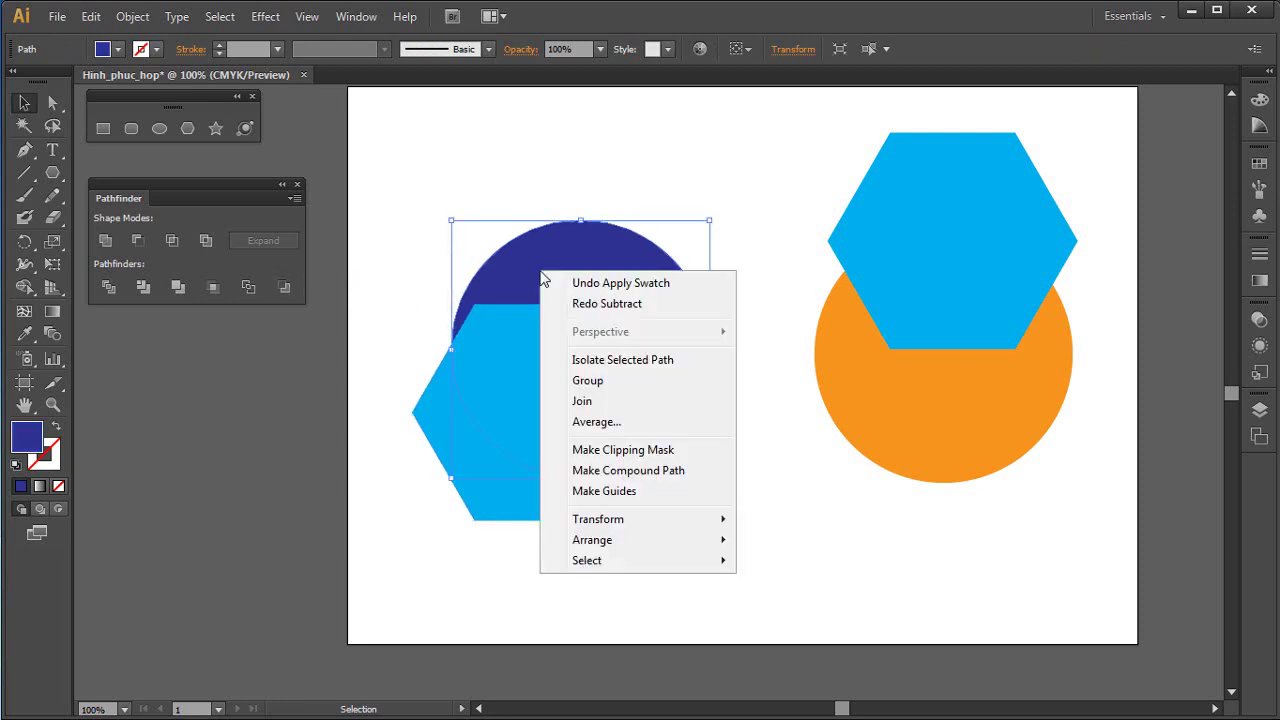
click(797, 540)
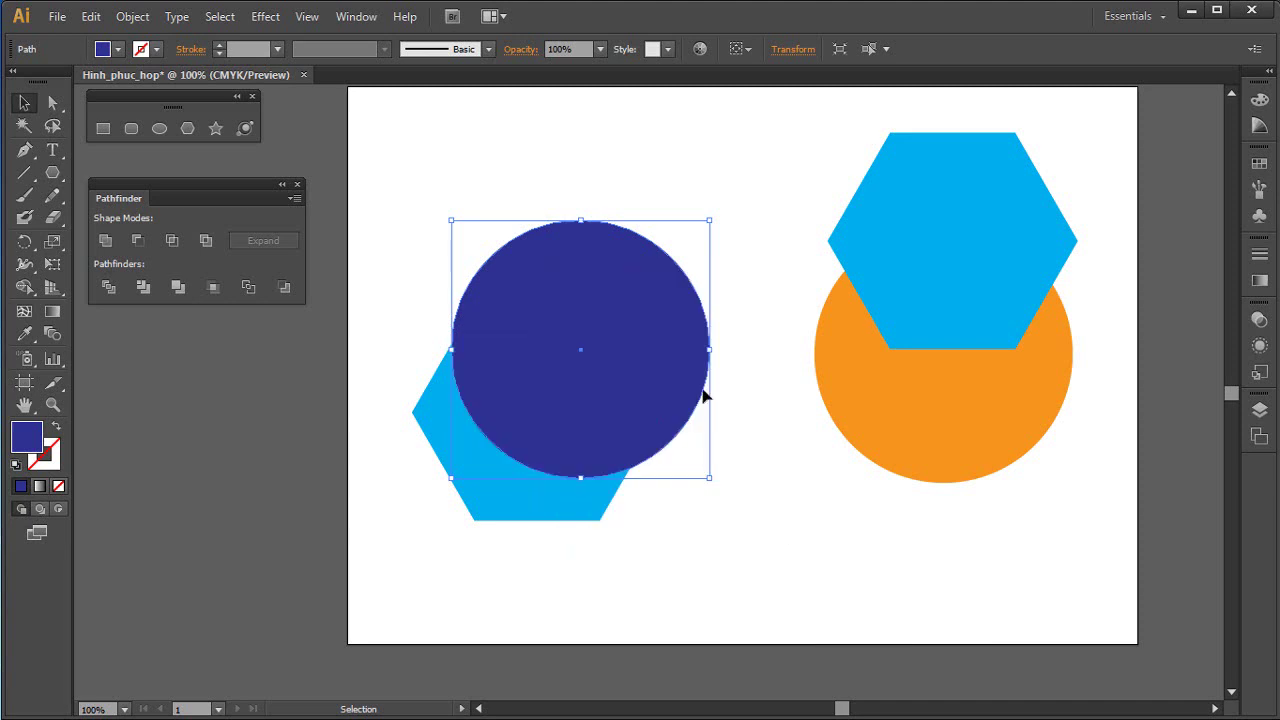
shift+click(440, 405)
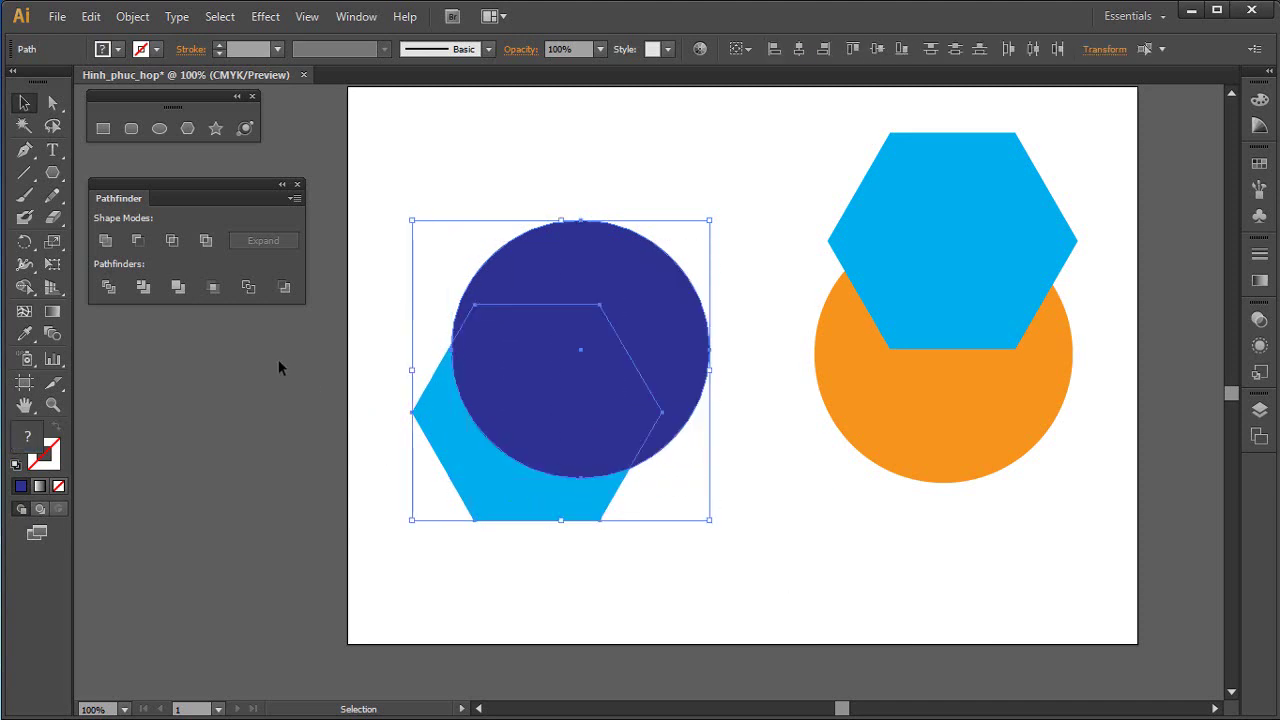
click(146, 243)
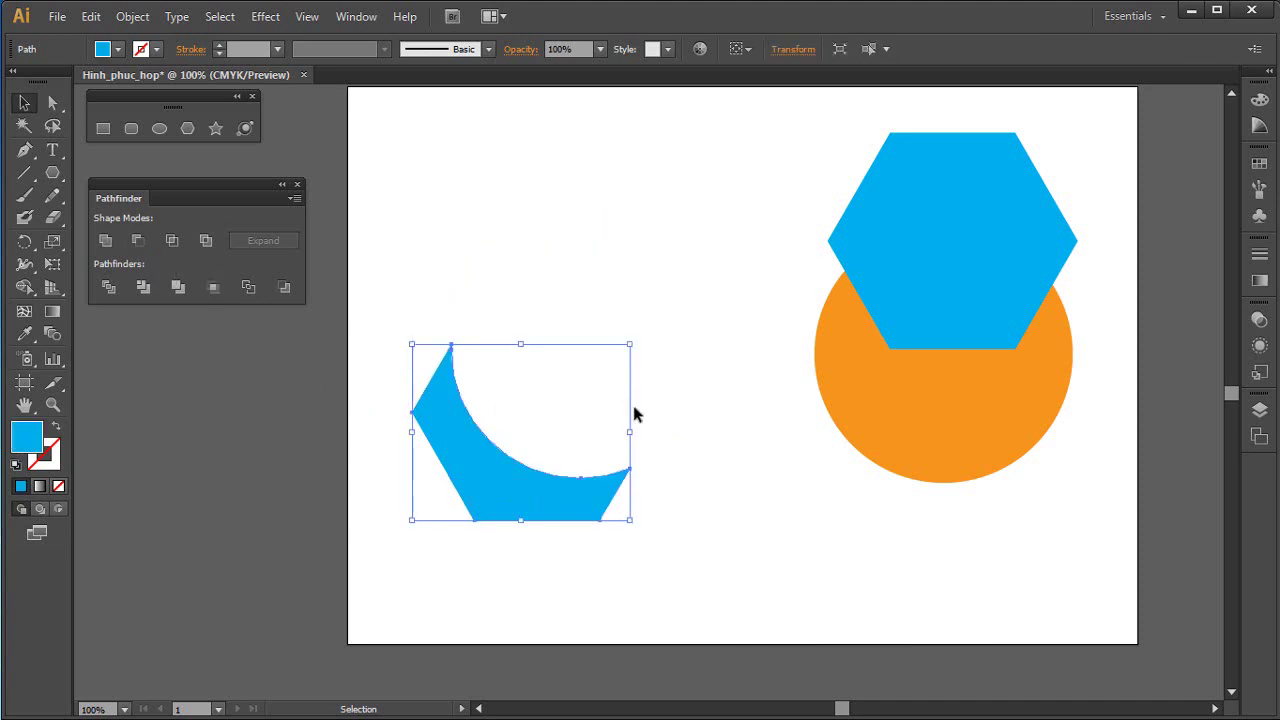
key(ctrl+z)
key(ctrl+z)
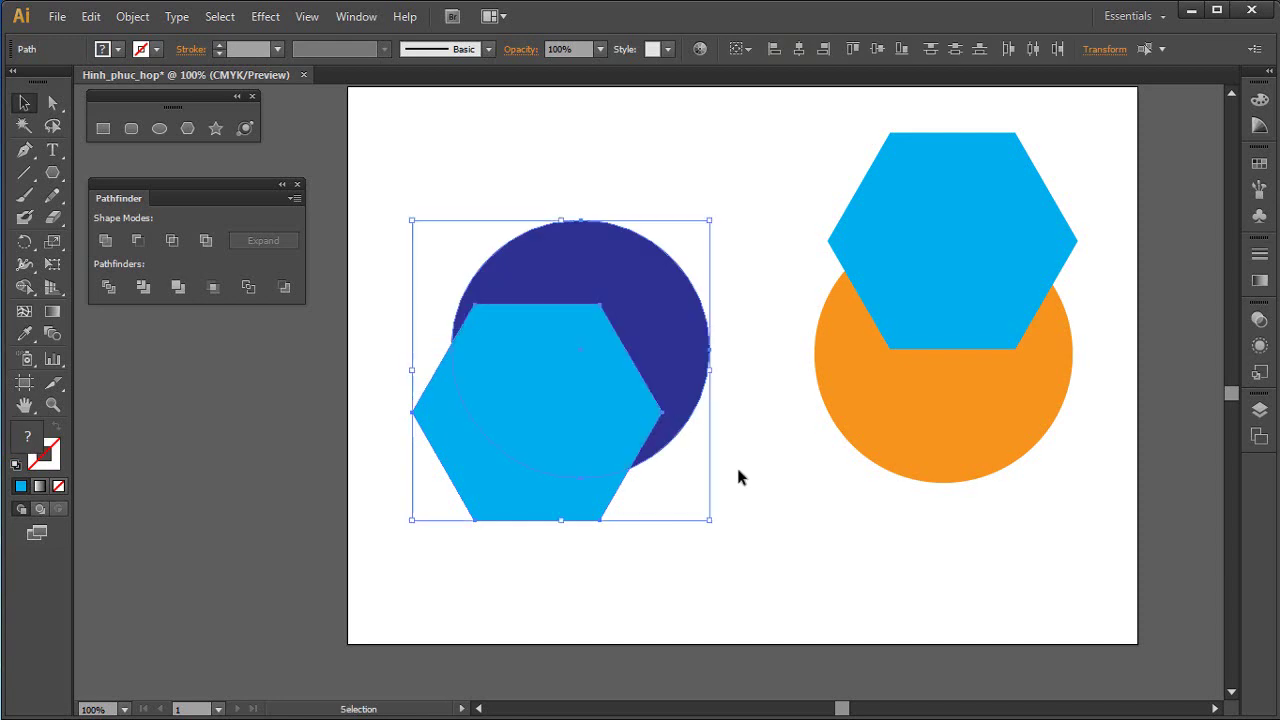
Try Minus Front and Minus Back on the circle and hexagon, undoing each
click(738, 470)
drag(731, 304, 400, 360)
click(138, 241)
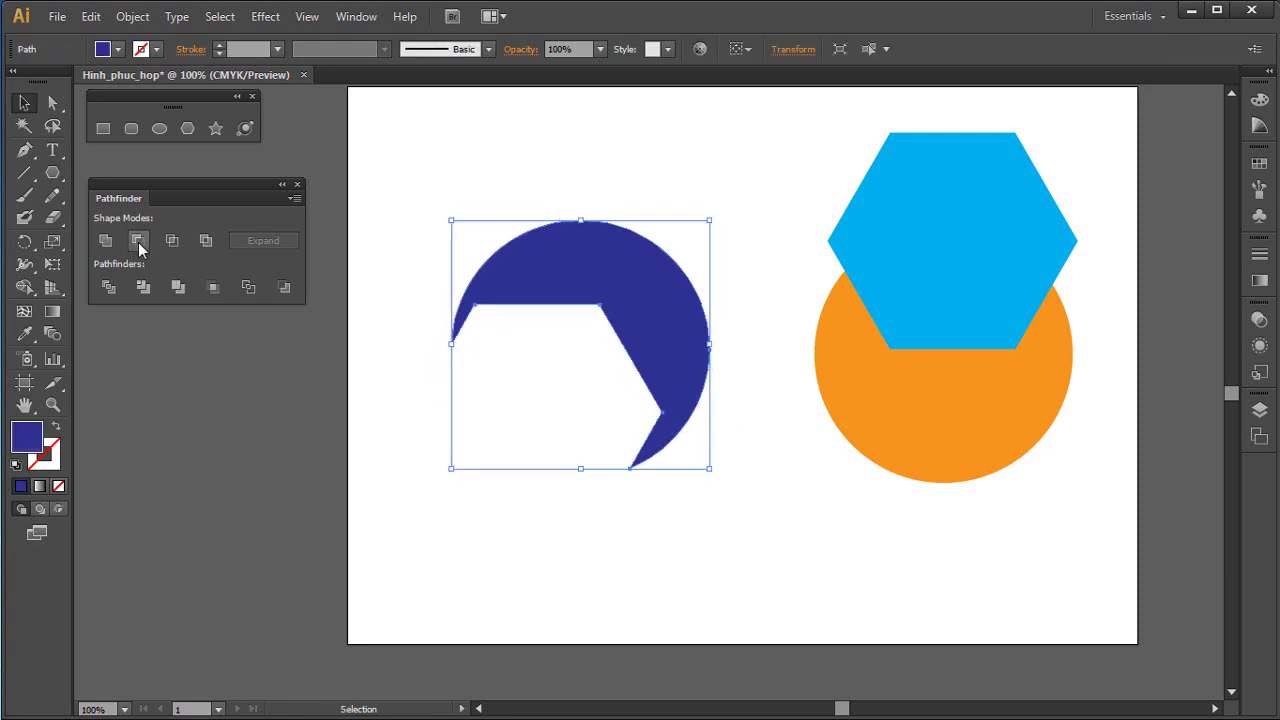
key(ctrl+z)
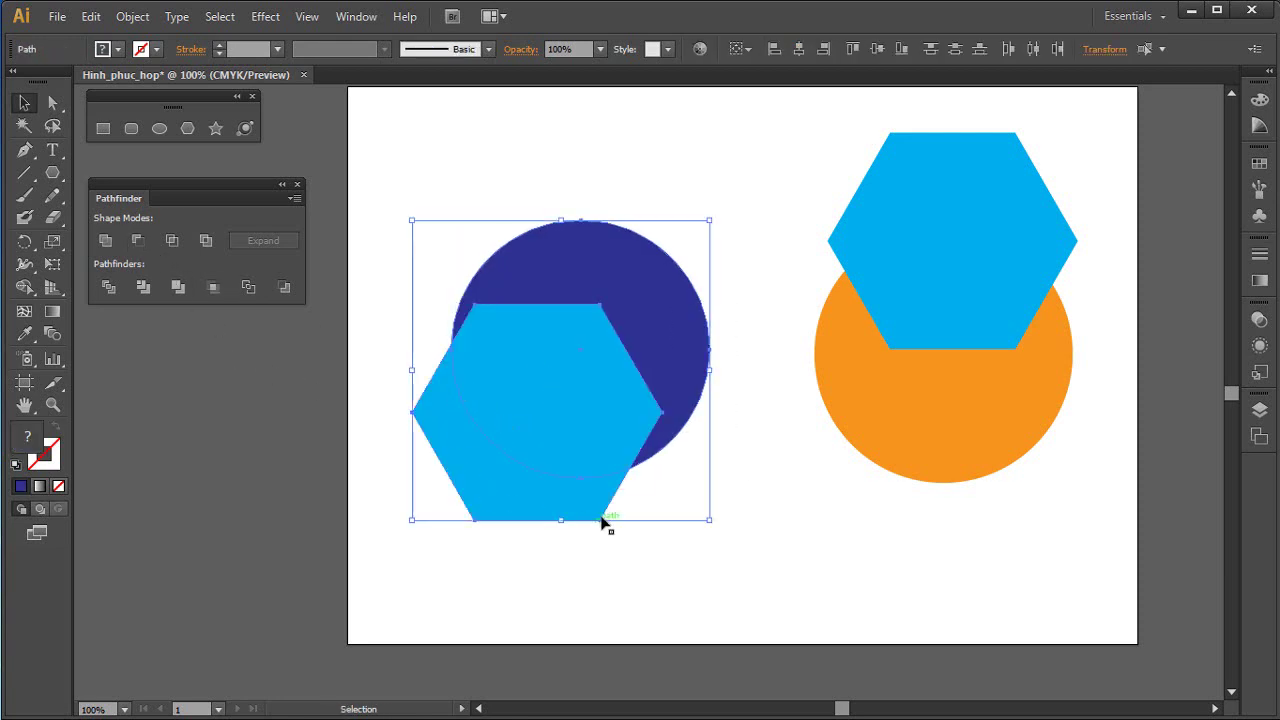
click(285, 287)
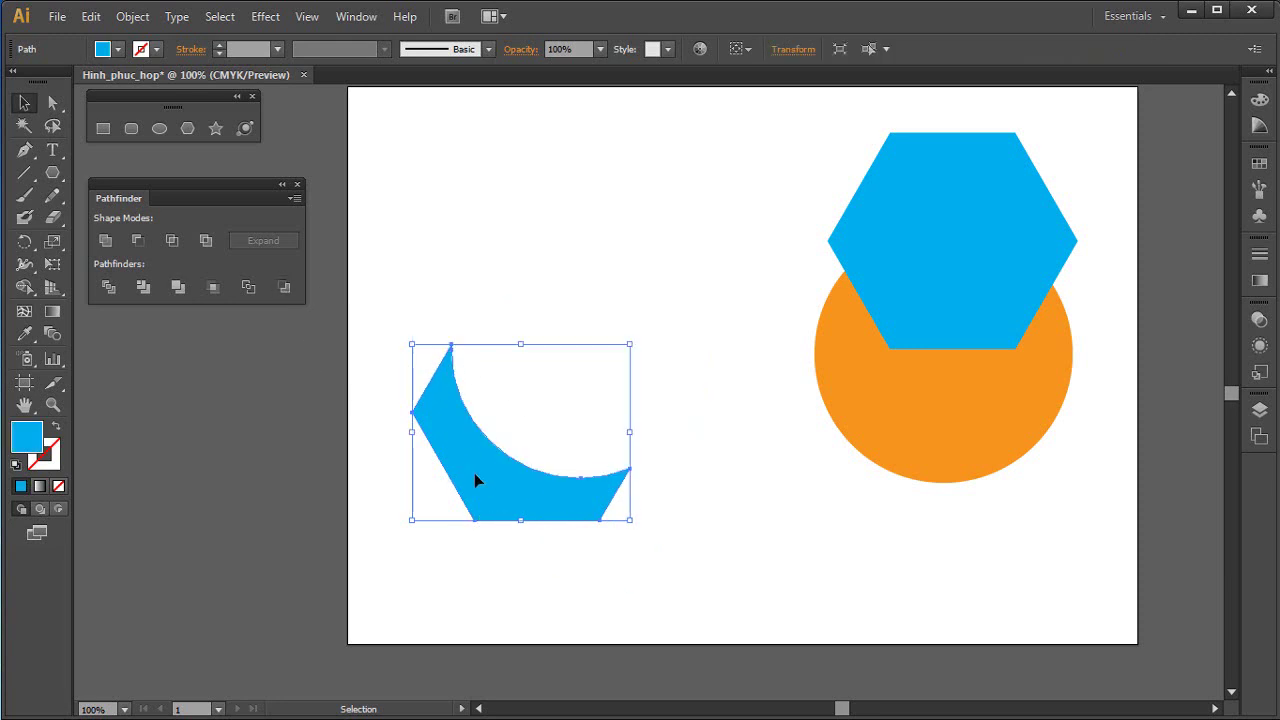
click(621, 482)
key(ctrl+z)
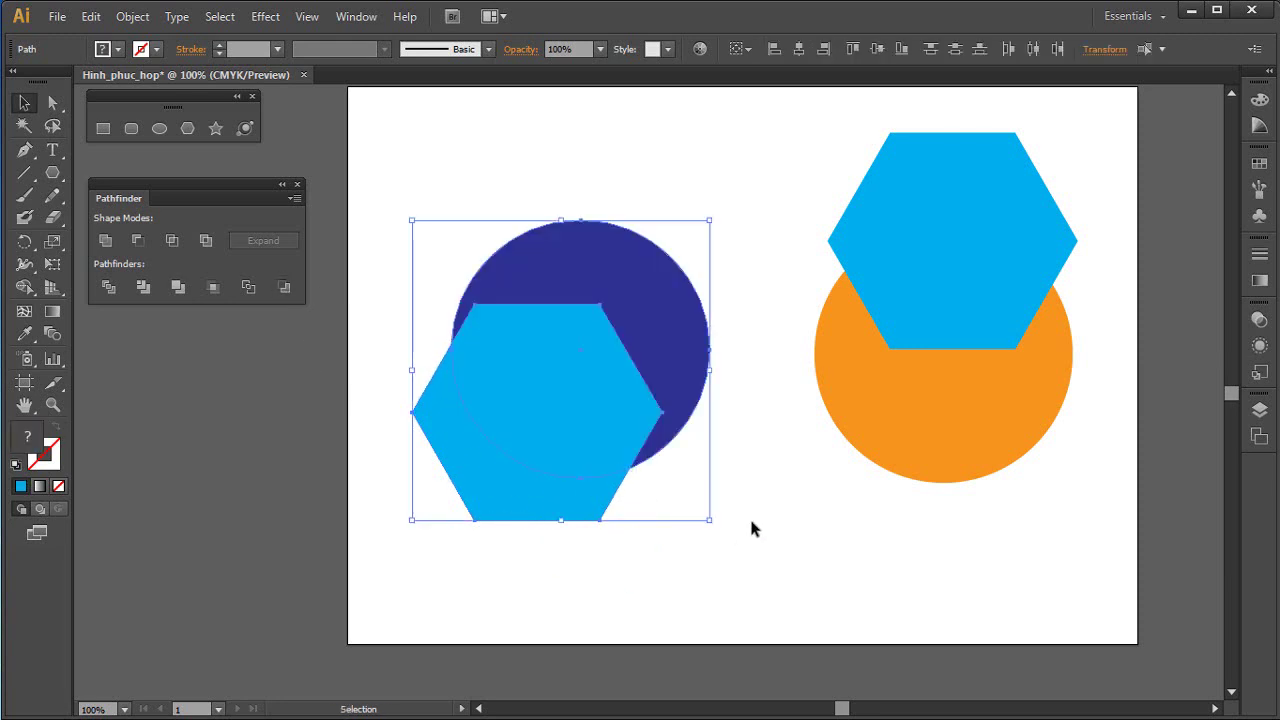
Bring the dark circle forward, apply Minus Front, and delete the light-blue crescent
click(749, 515)
click(682, 364)
key(ctrl+shift+bracketright)
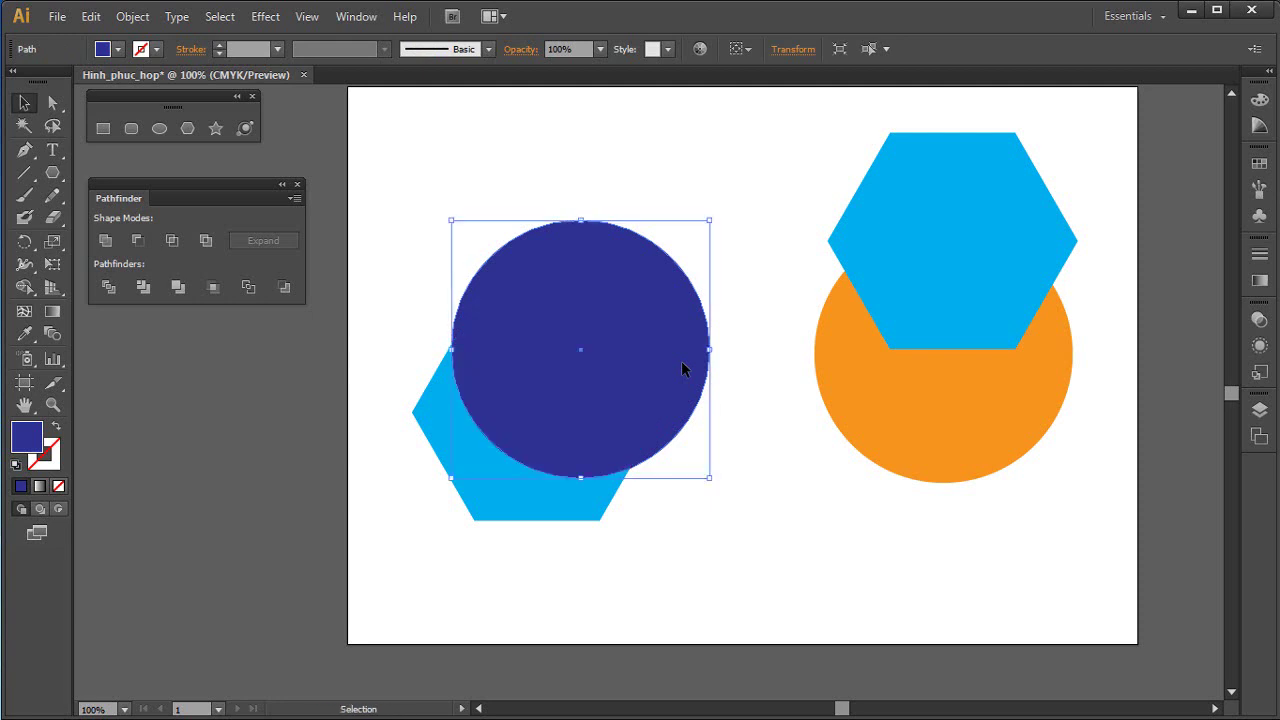
drag(739, 298, 526, 556)
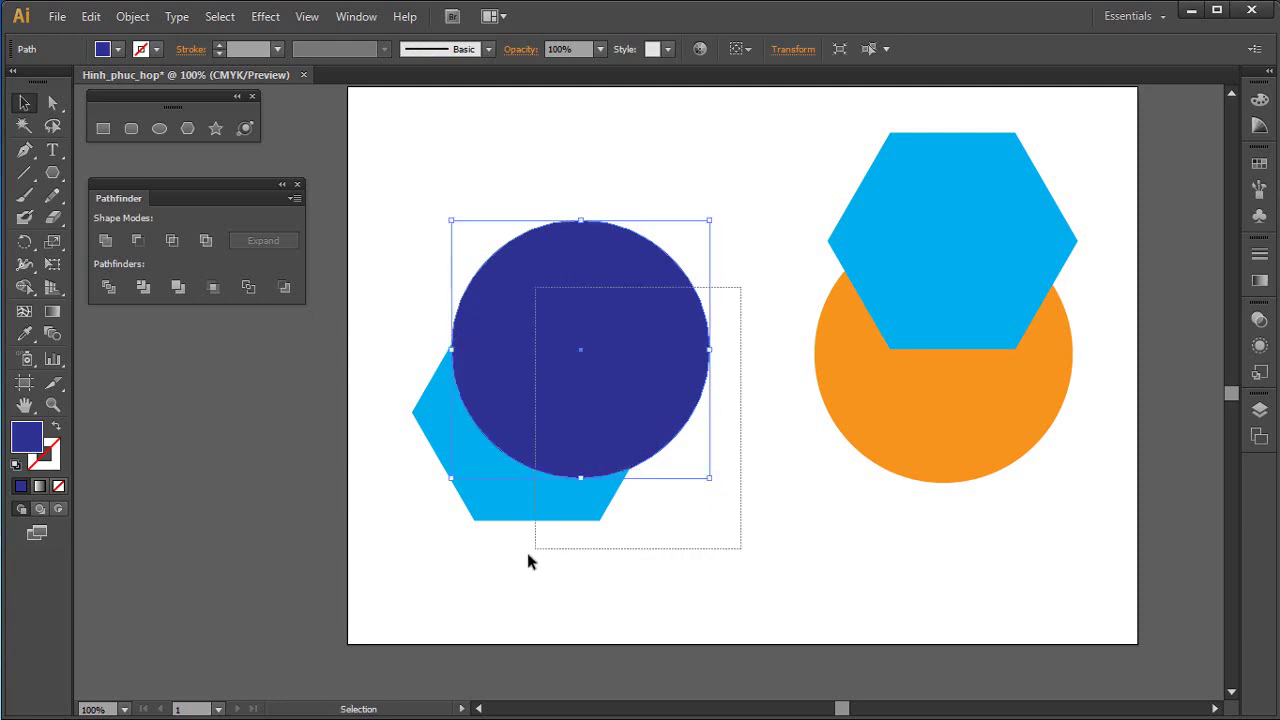
click(138, 241)
drag(497, 477, 497, 296)
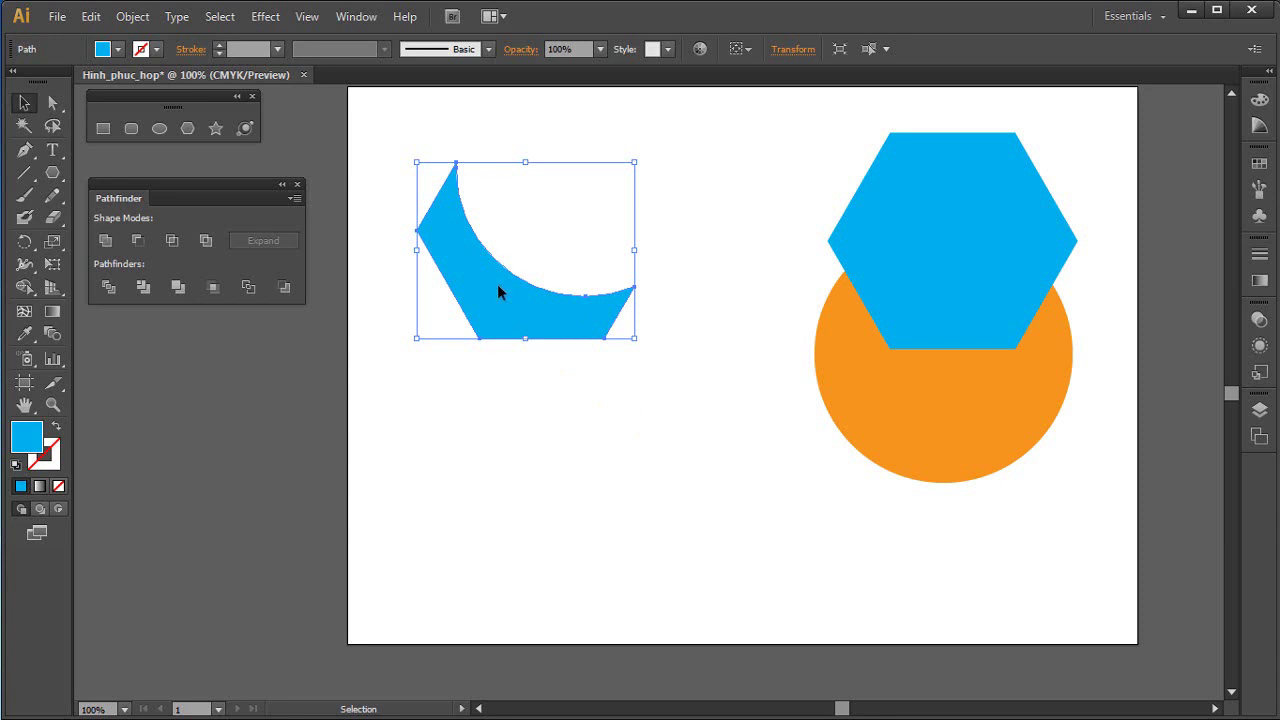
key(Delete)
Delete the remaining light-blue hexagon and orange circle, then browse the Object menu
drag(656, 160, 1040, 549)
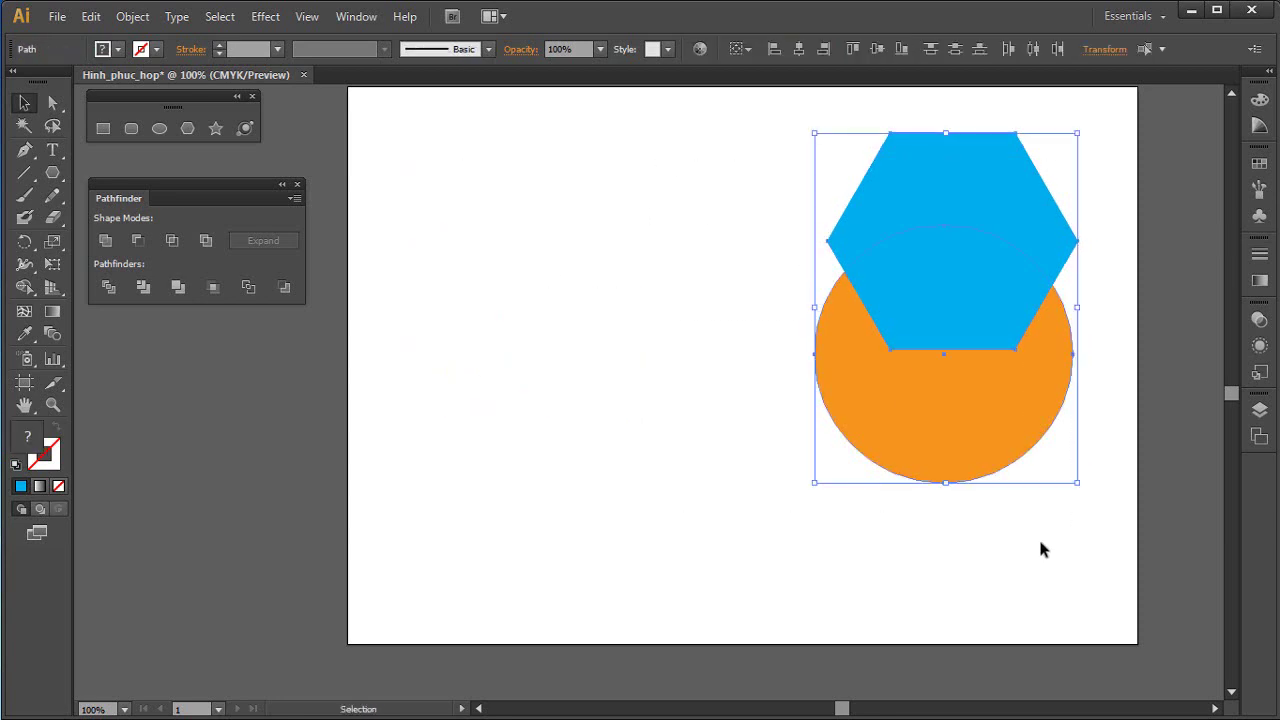
key(Delete)
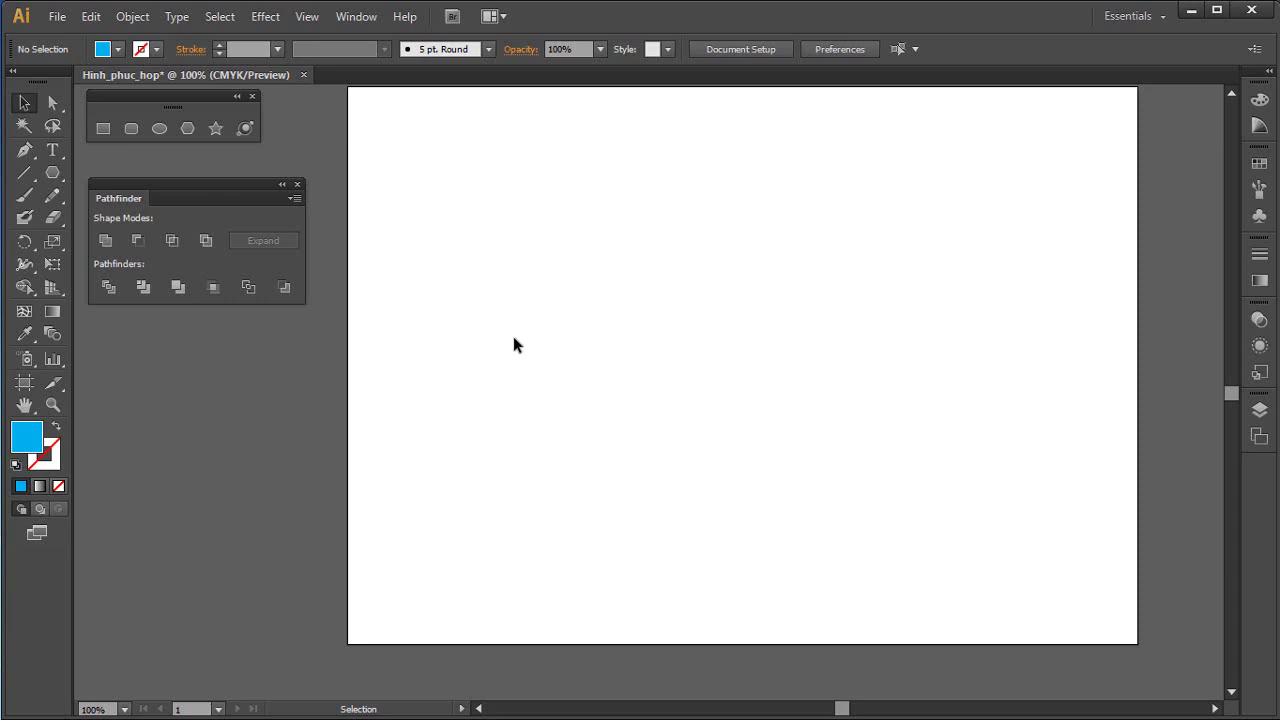
click(132, 16)
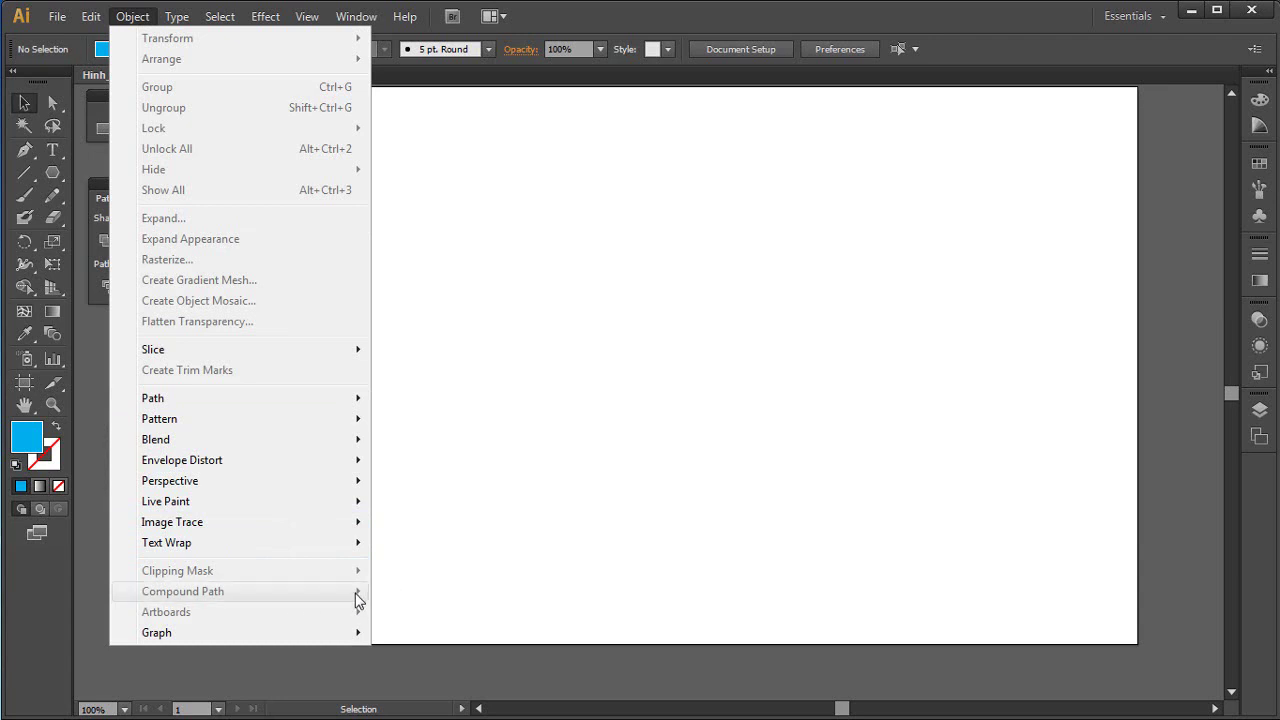
click(477, 564)
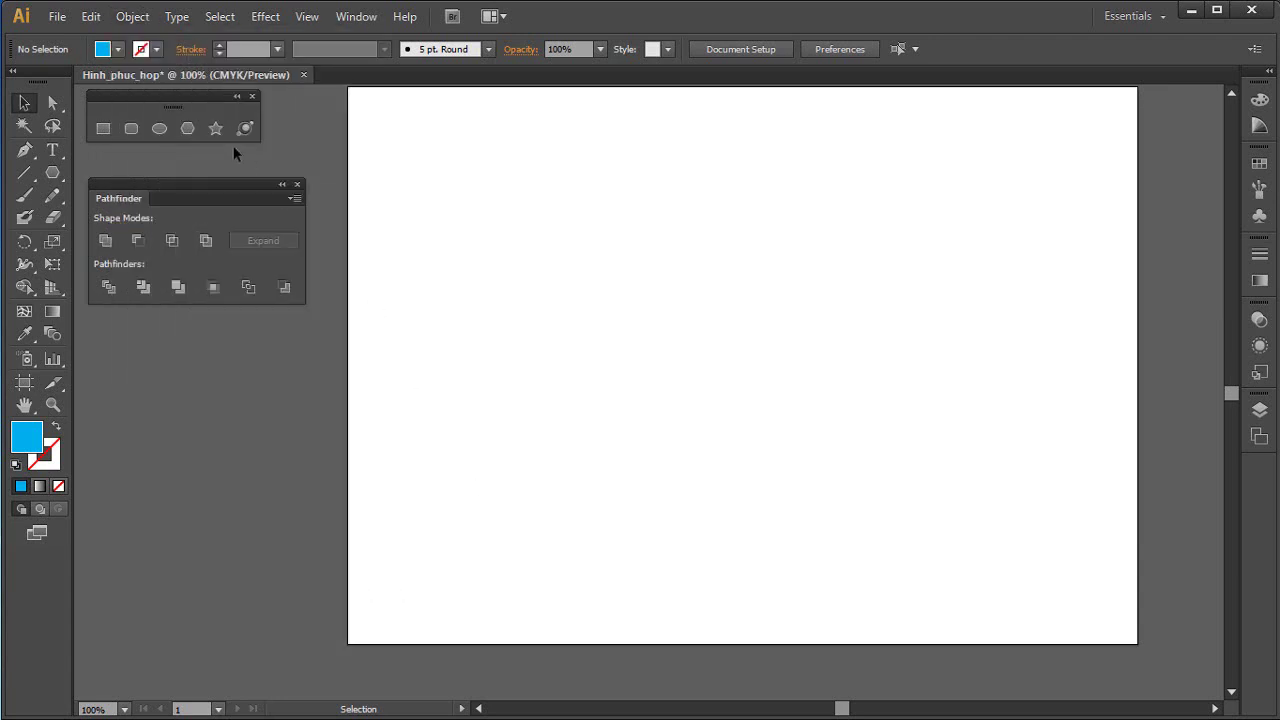
click(132, 16)
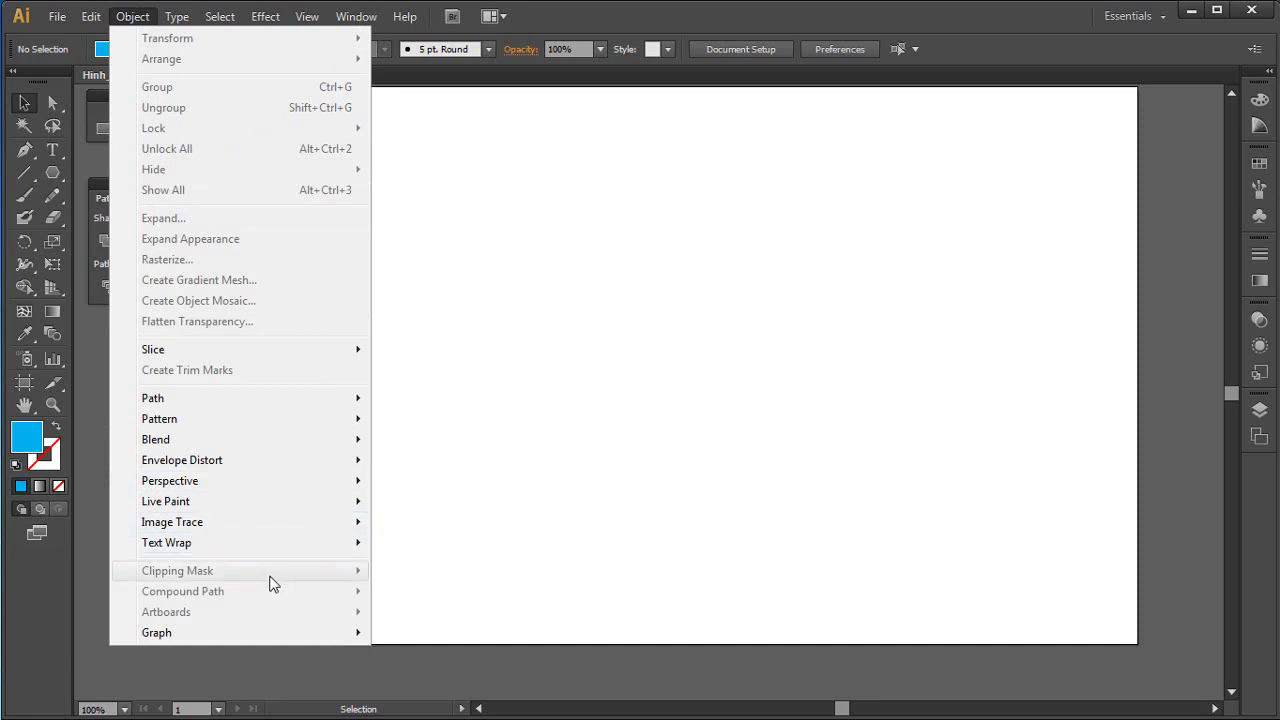
click(338, 167)
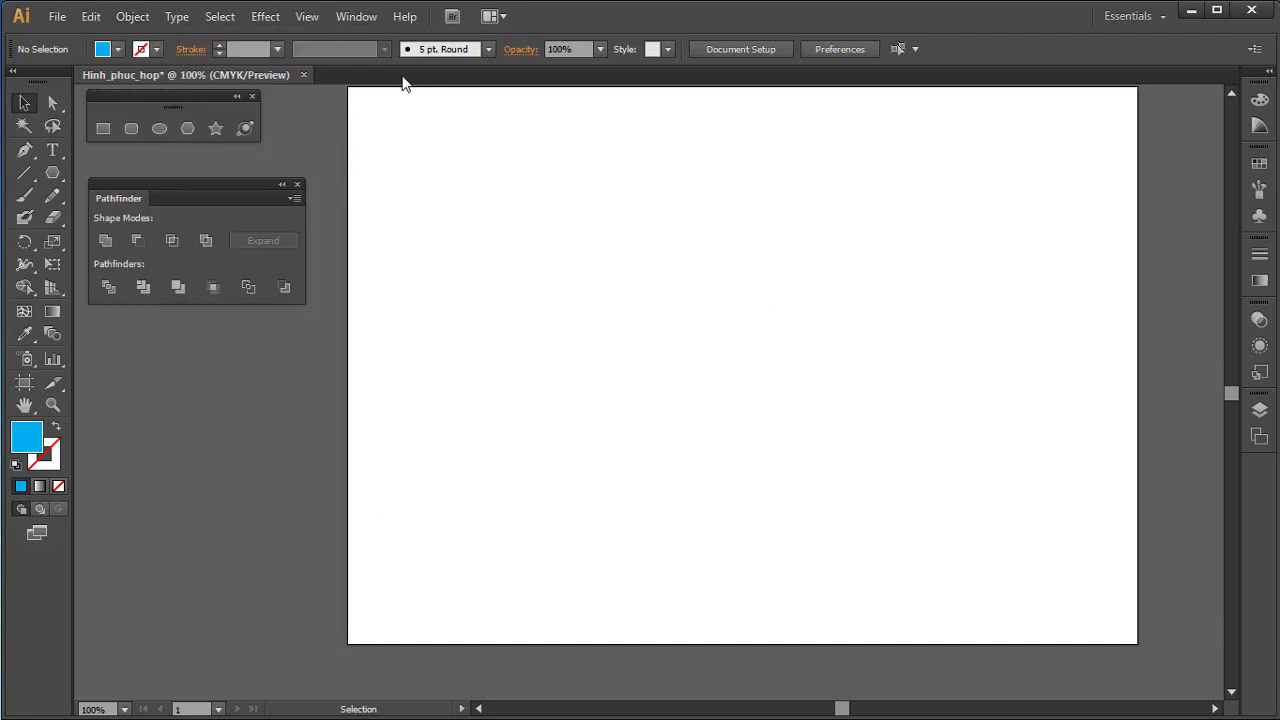
Nudge the Pathfinder panel into a slightly adjusted position
drag(202, 197, 202, 162)
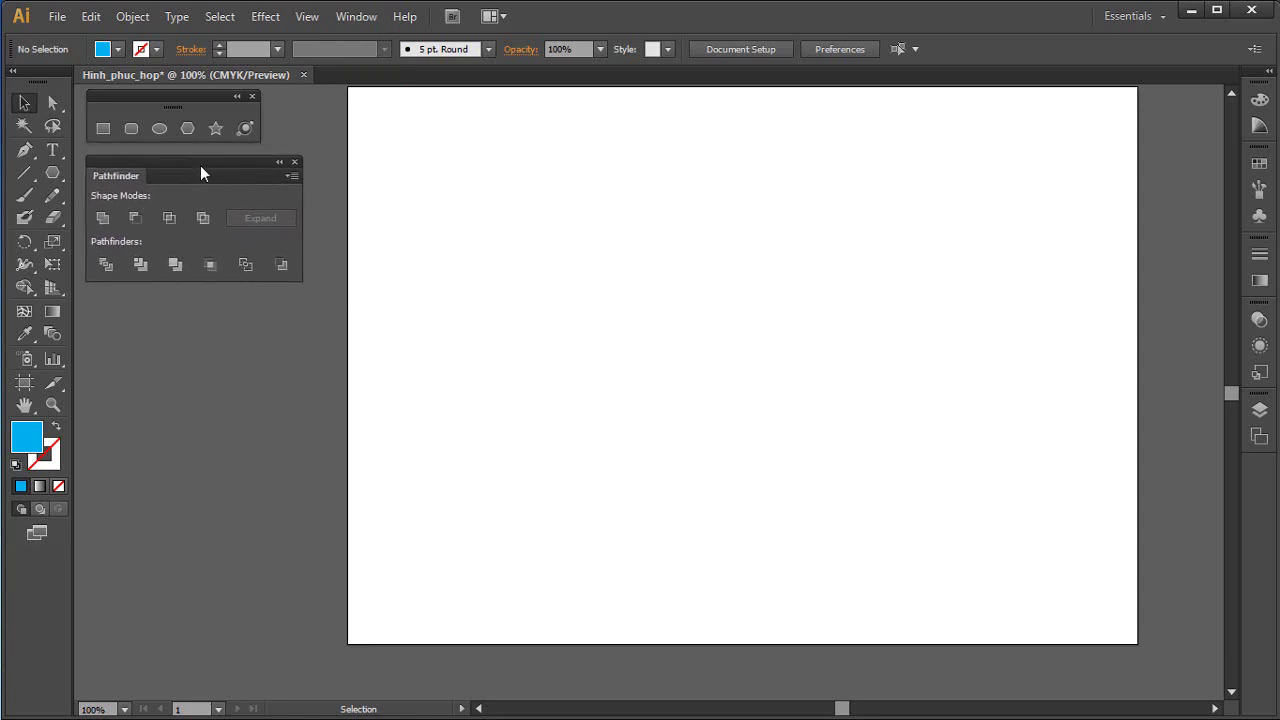
drag(202, 170, 197, 174)
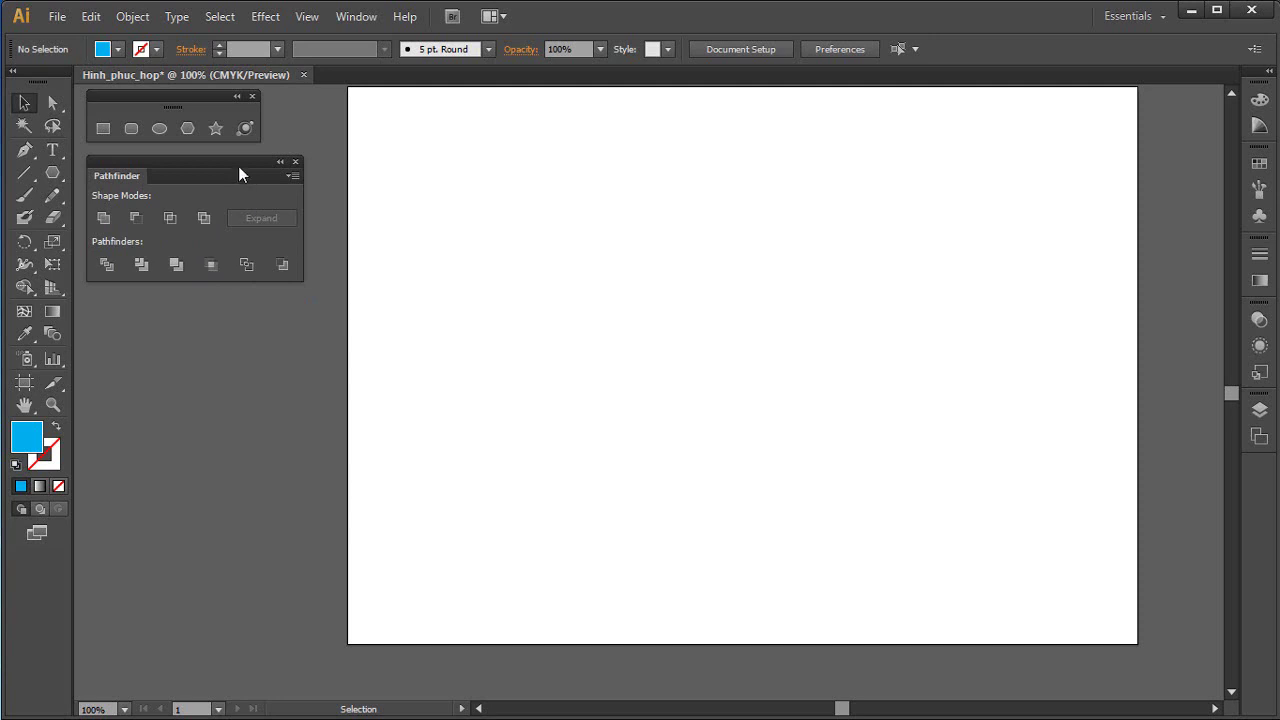
mouse_move(238, 163)
mouse_down()
mouse_move(265, 169)
mouse_move(237, 165)
mouse_up()
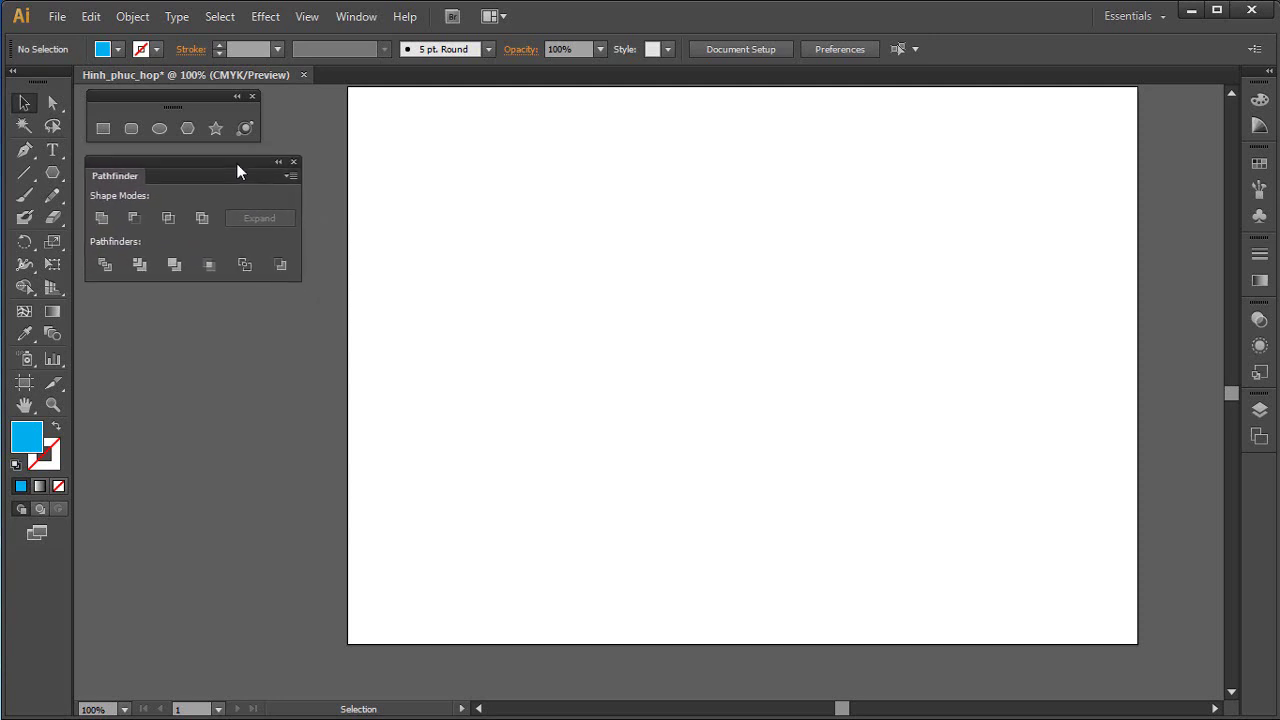
mouse_move(237, 165)
mouse_down()
mouse_move(239, 184)
mouse_move(238, 170)
mouse_up()
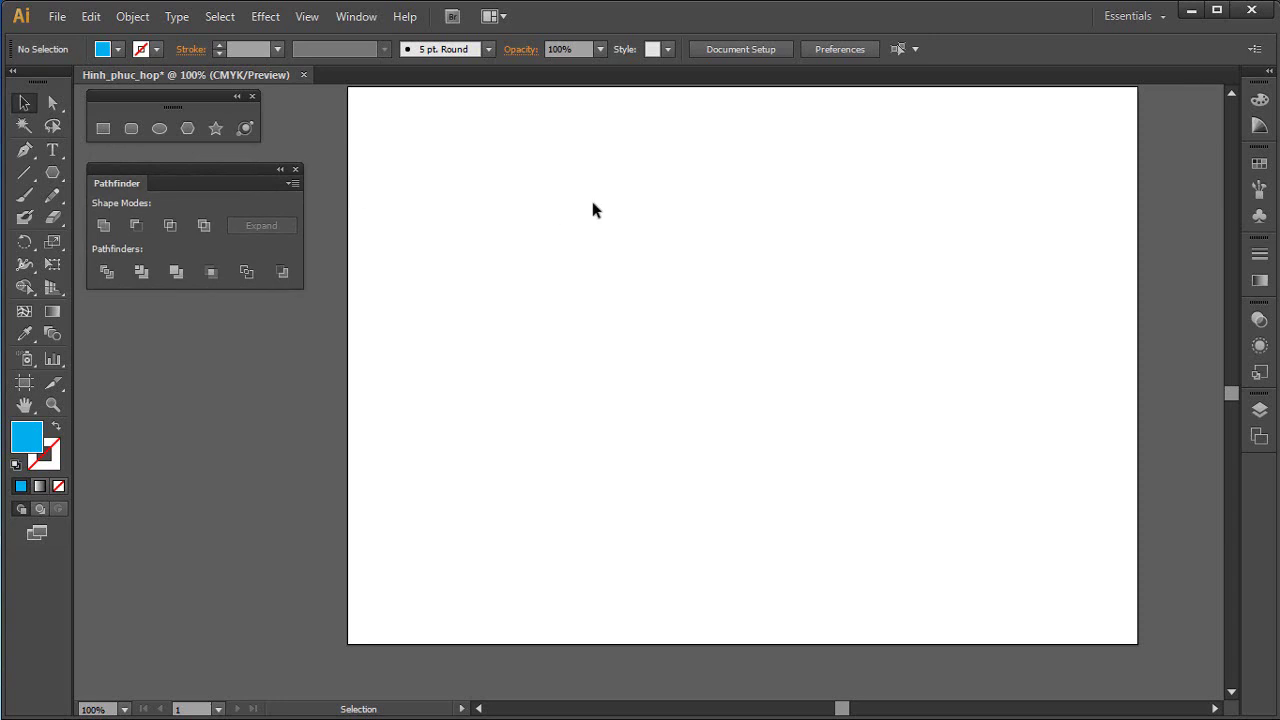